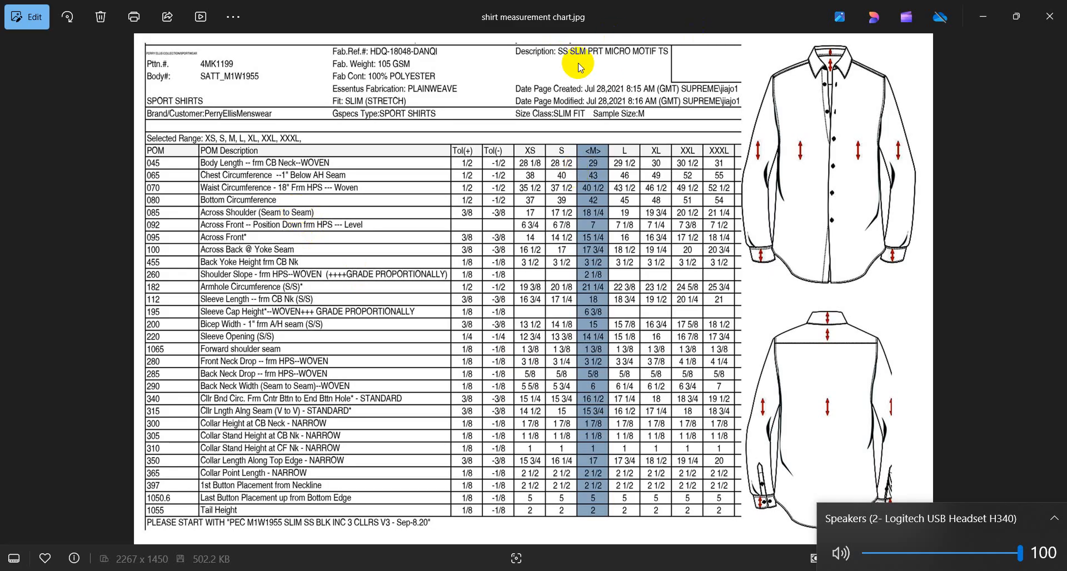
Close shirt measurement chart.jpg in Photos and show the Windows desktop.
left_click(642, 5)
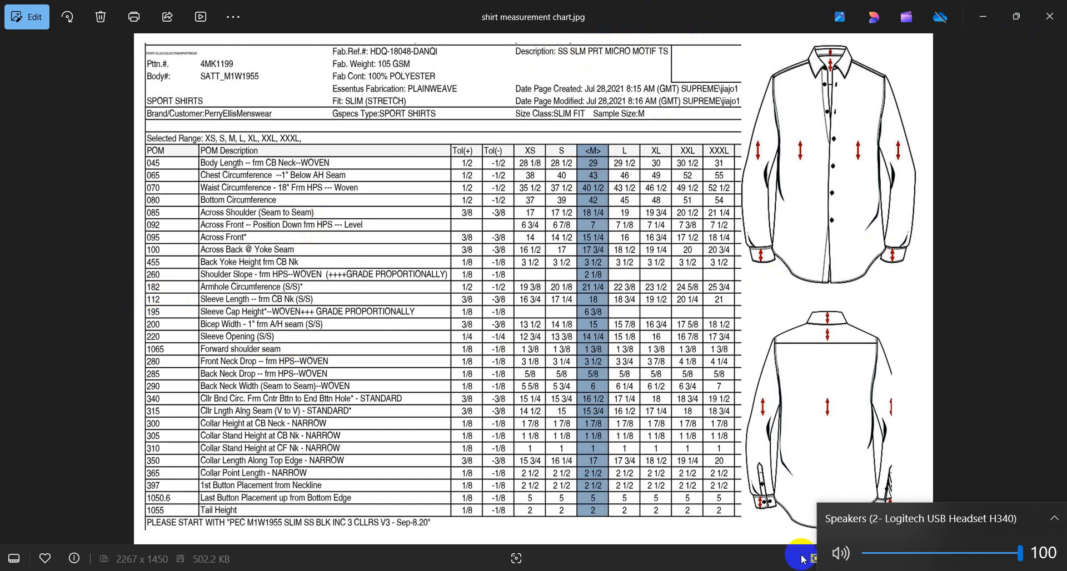
key("super+d")
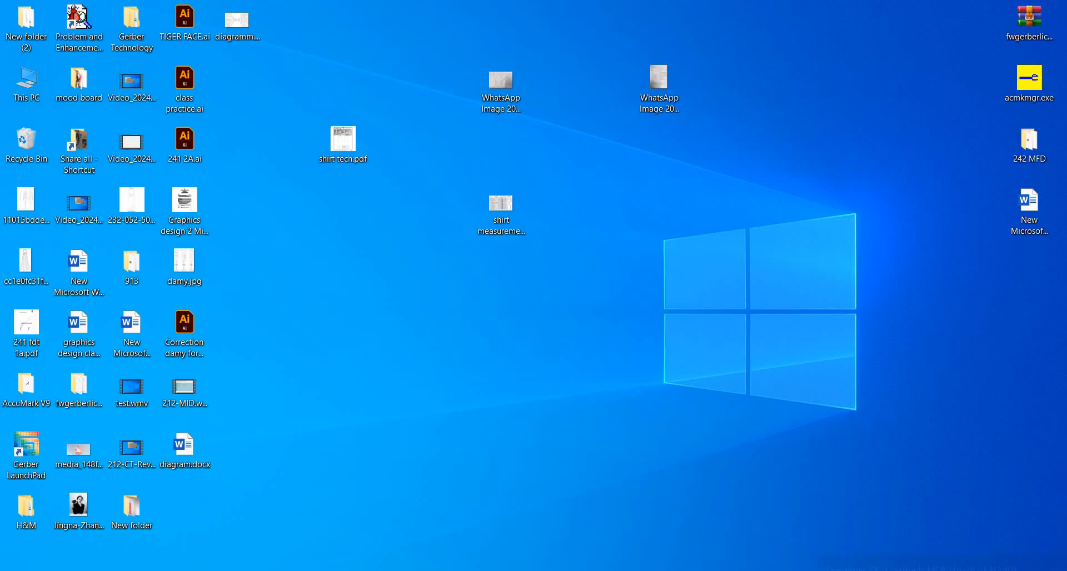
Create a desktop folder named 'full sleeve shirt' and open it.
right_click(395, 315)
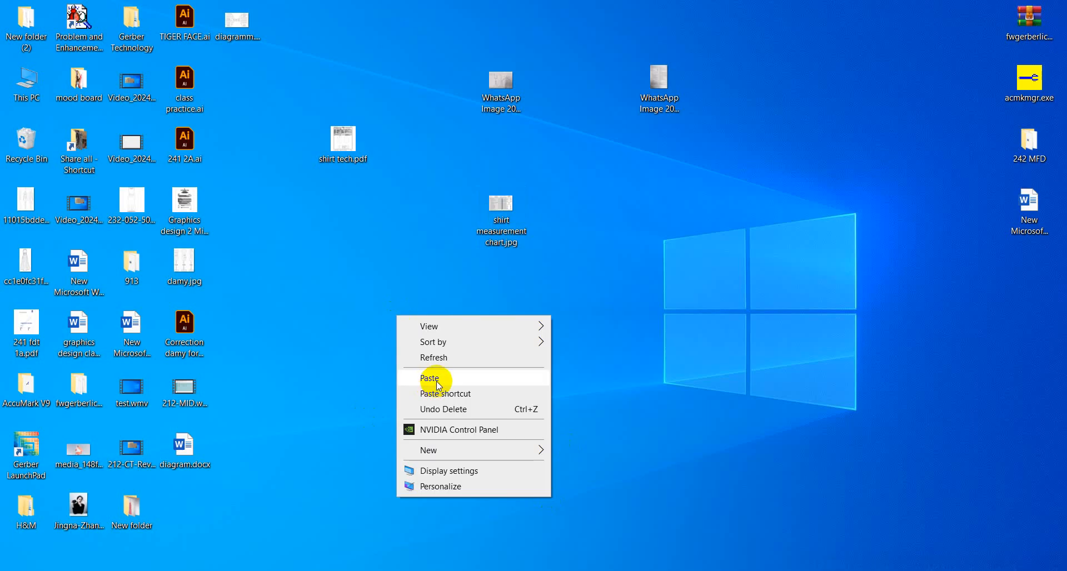
mouse_move(452, 448)
left_click(595, 289)
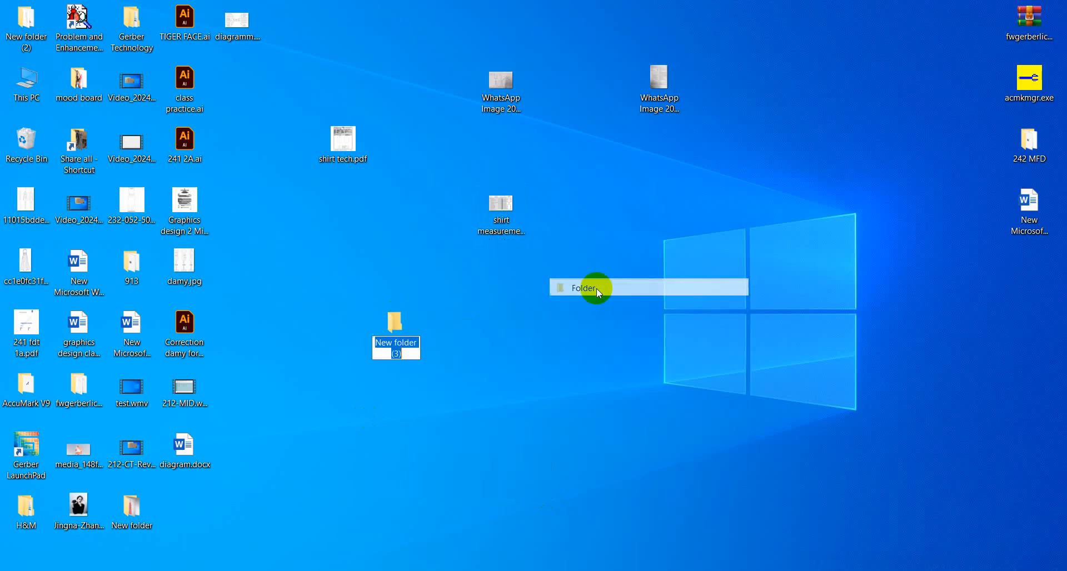
type("full")
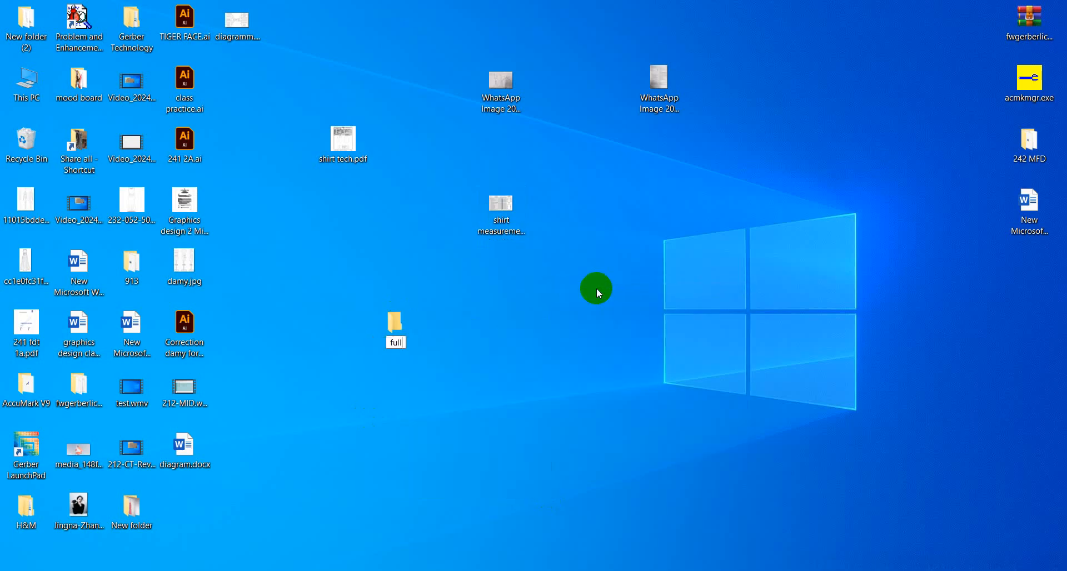
type(" sleeve shirt")
key("Return")
key("Return")
Inside it, create a new text document named 'size chart' and open it.
right_click(342, 246)
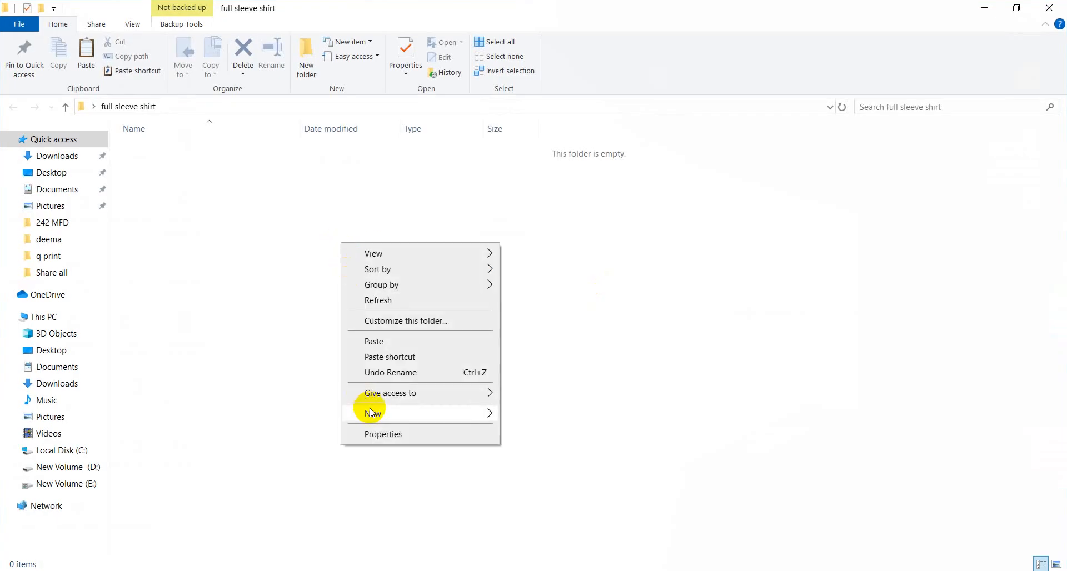
mouse_move(388, 413)
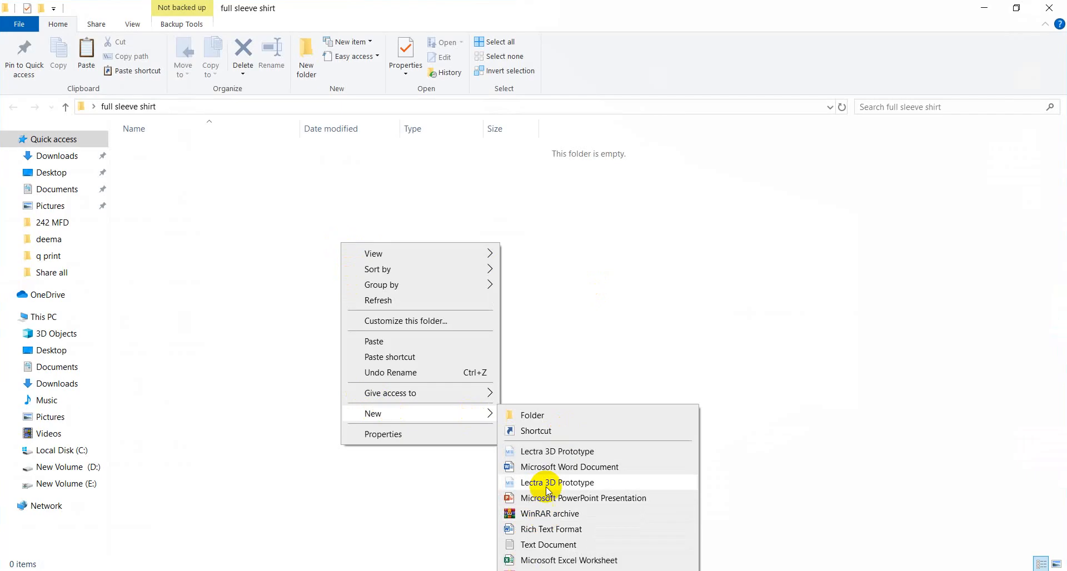
left_click(530, 545)
type("size c")
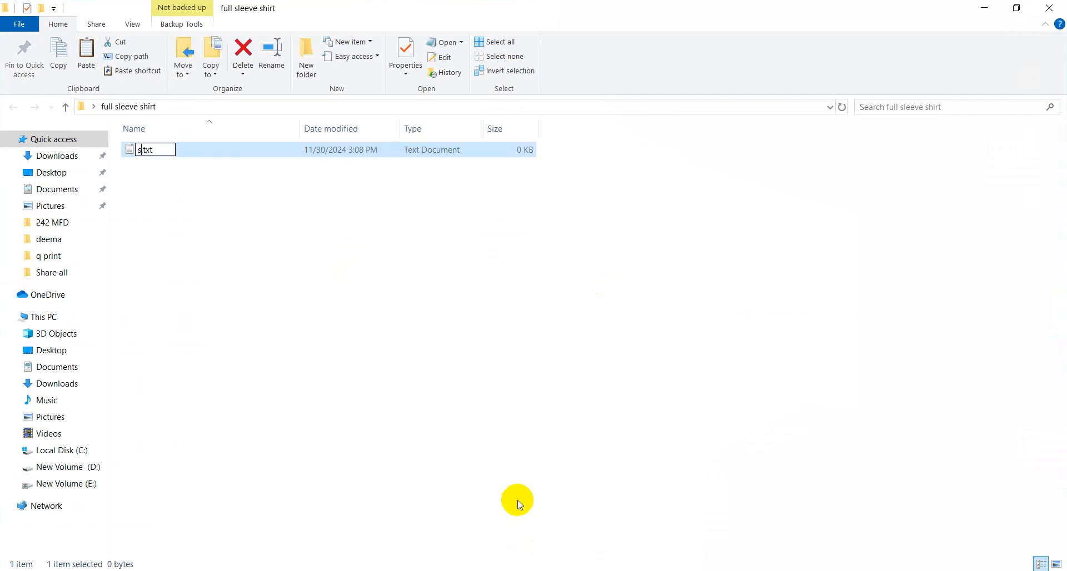
type("hart")
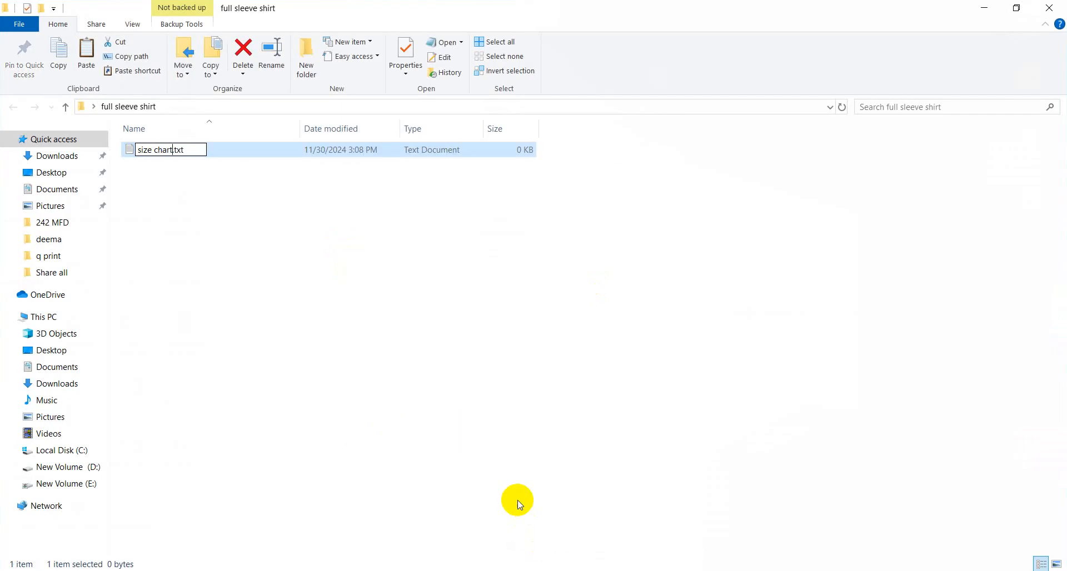
key("Return")
key("Return")
List alpha, then sizes xs, s, m, l, xl, xxl, xxxl one per line.
type("alpha")
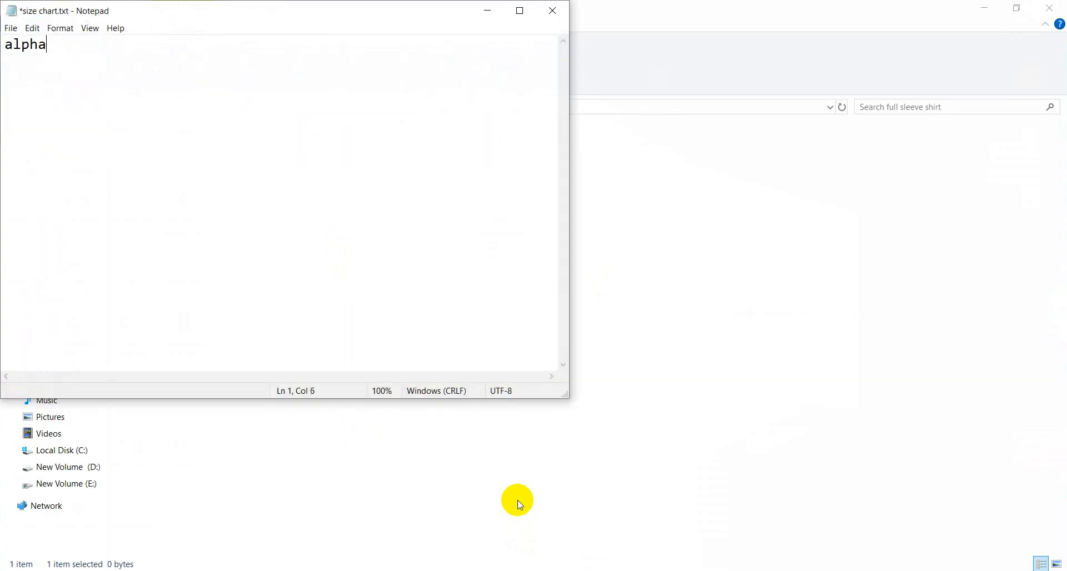
key("Return")
type("xs ")
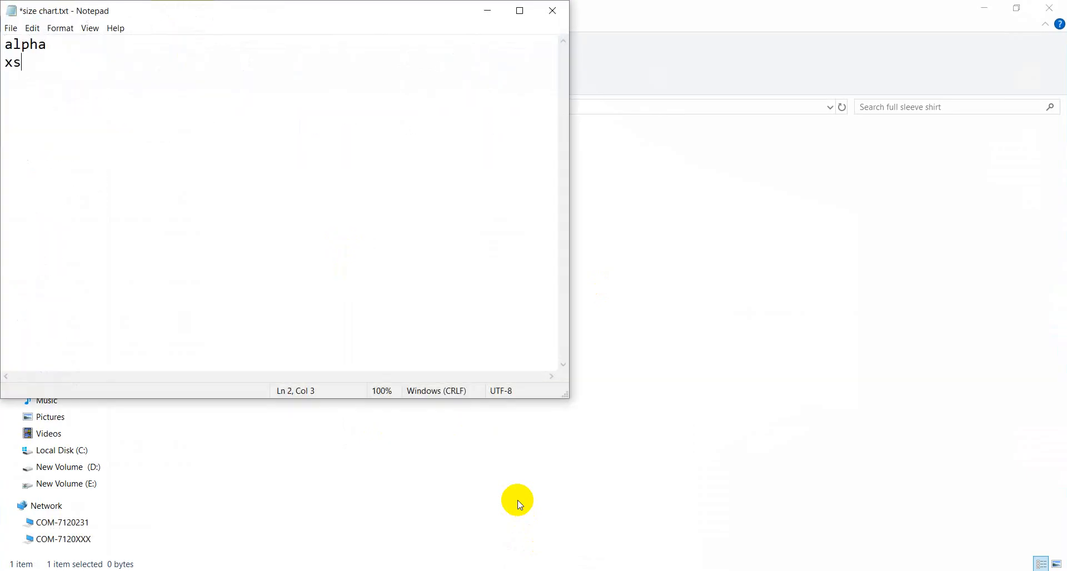
type("s")
key("Return")
type("m")
key("Return")
type("l")
key("Return")
type("xl xxl")
key("Return")
type("xxxl")
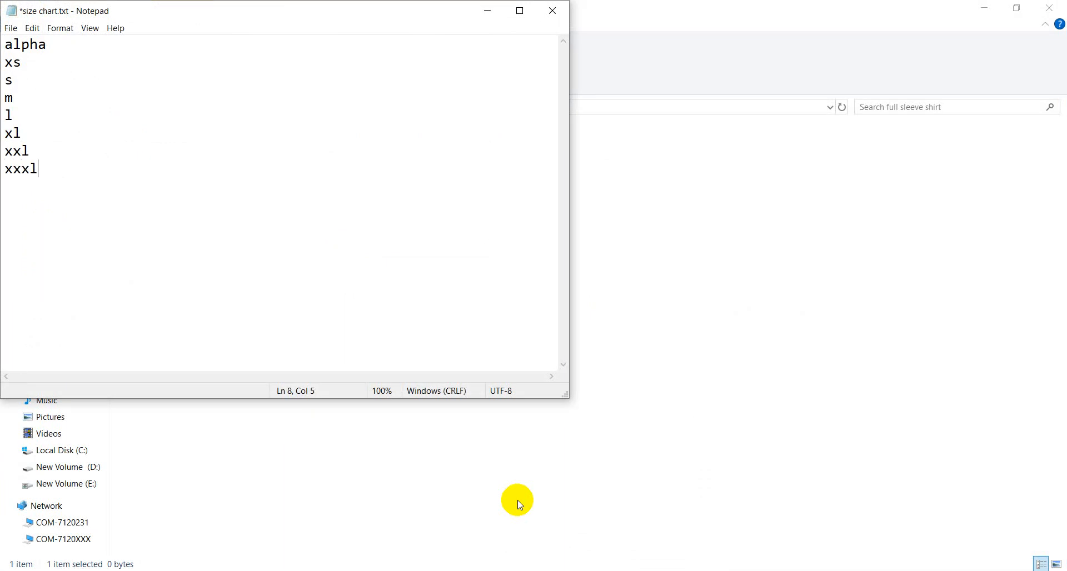
key("Return")
Mark m as the base size with '*', save and close, then reopen the measurement chart.
left_click(5, 97)
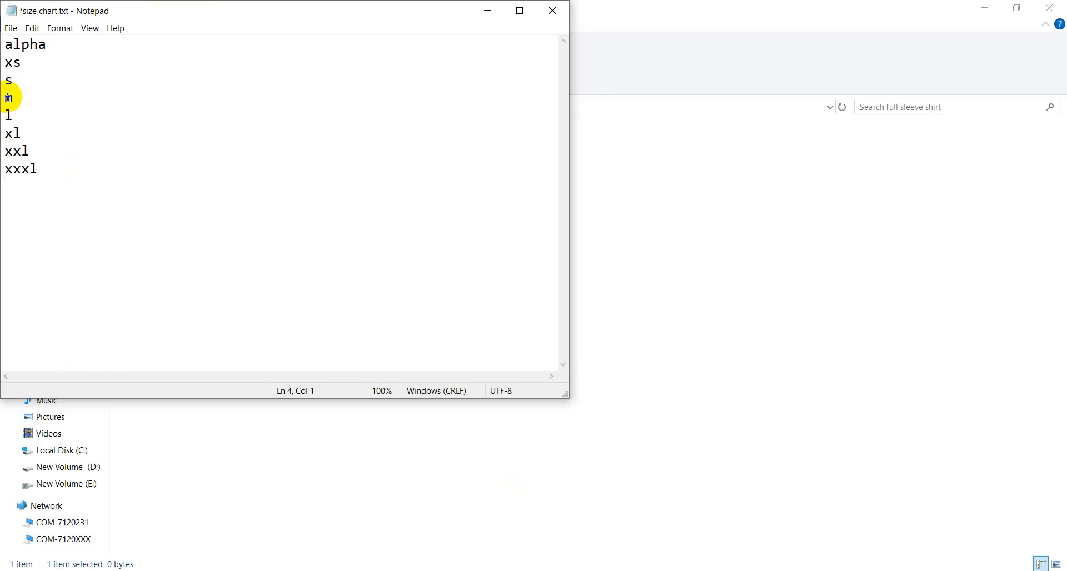
type("*")
left_click(12, 28)
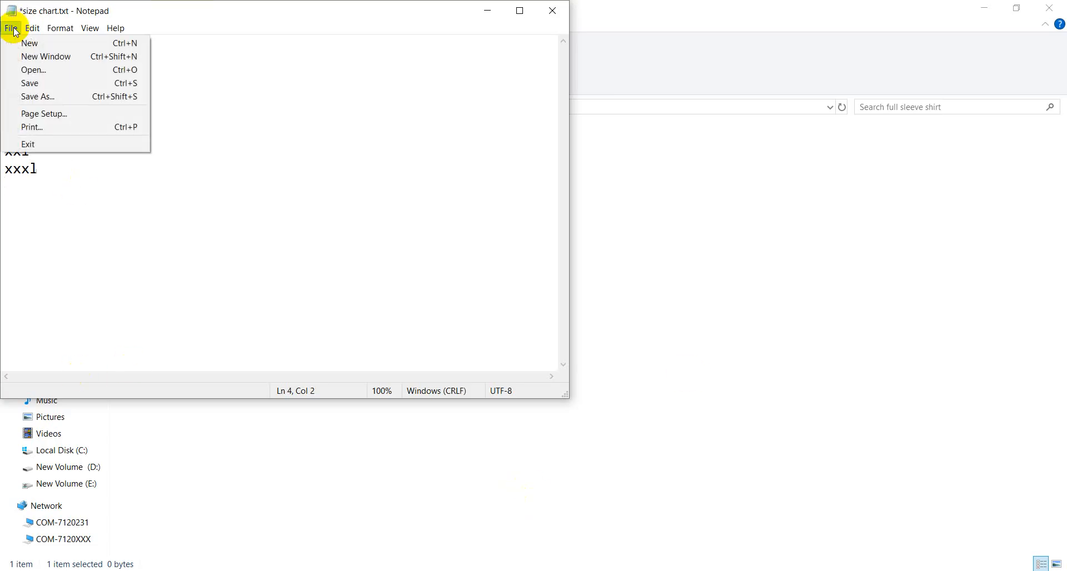
left_click(40, 82)
left_click(552, 10)
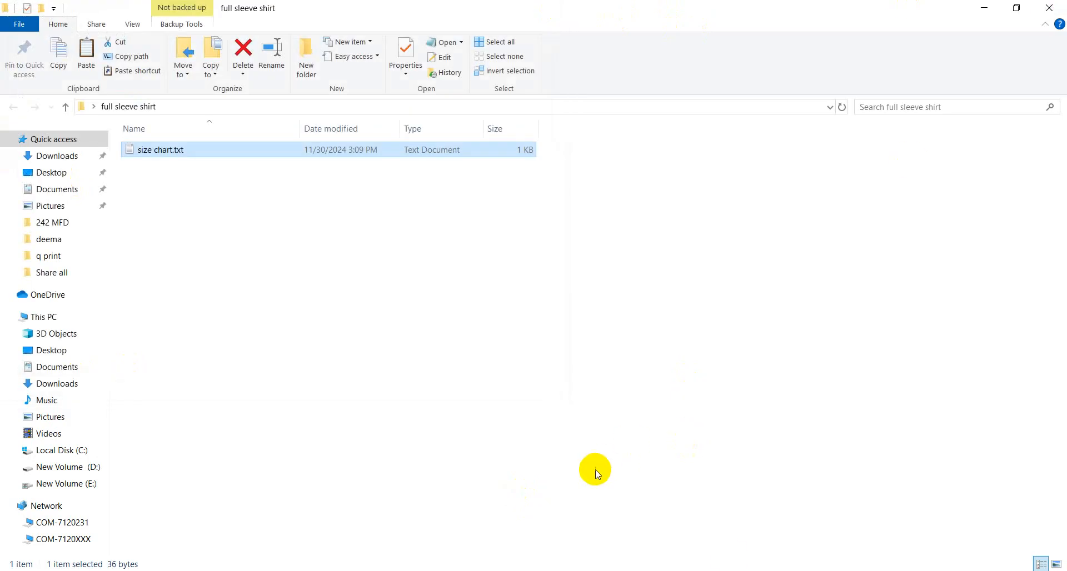
left_click(776, 570)
left_click(840, 542)
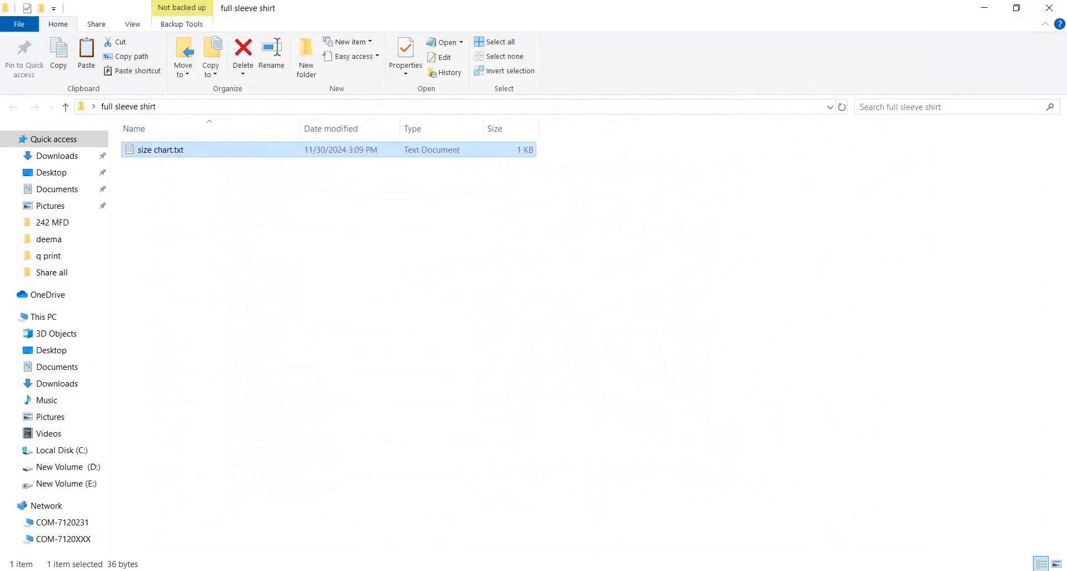
Create a new model named 'full sleeves shirt' and add a blank sheet to it.
left_click(778, 570)
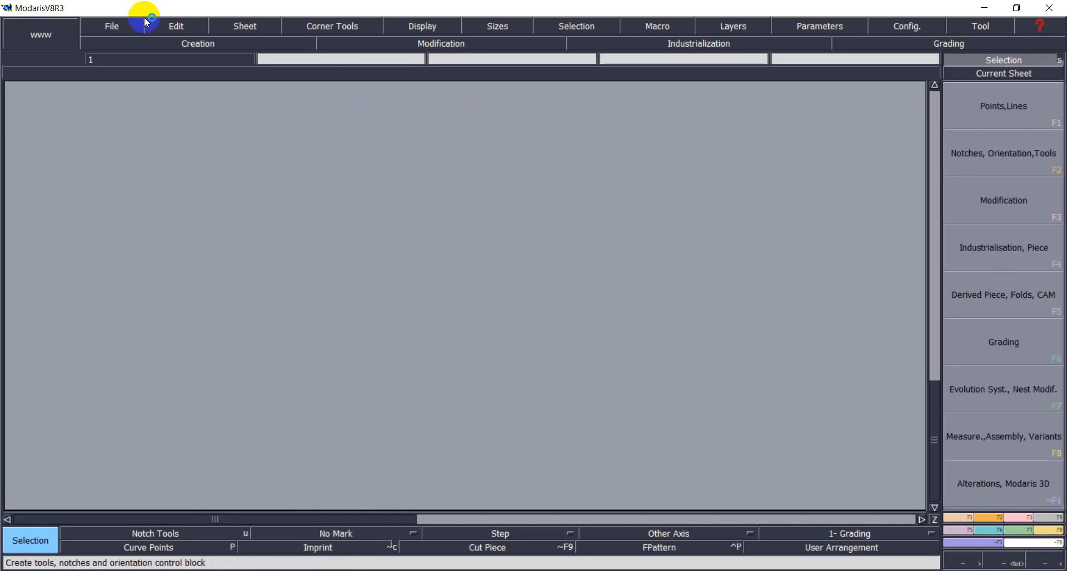
left_click(114, 25)
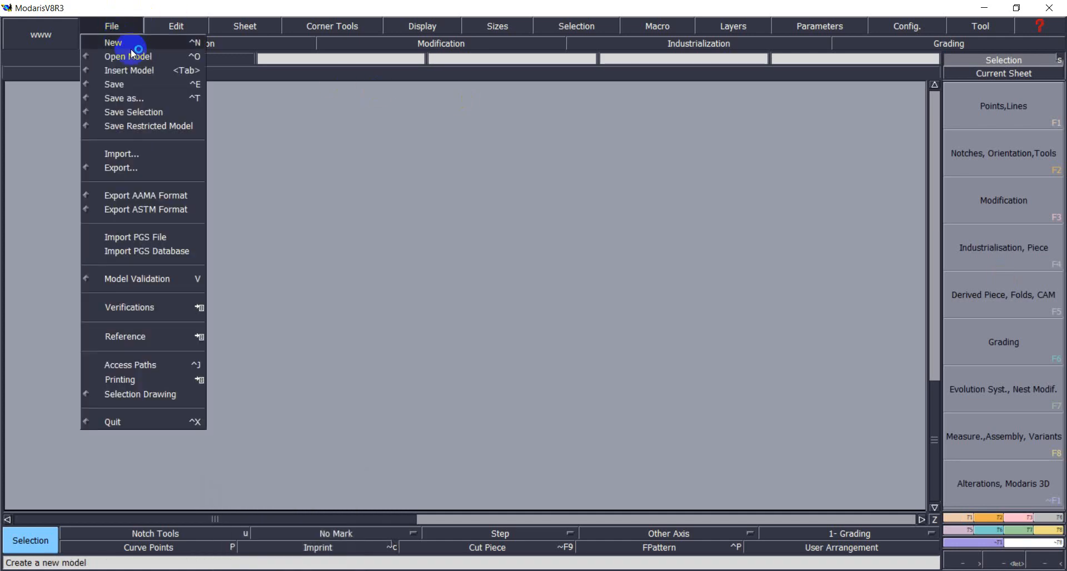
left_click(130, 43)
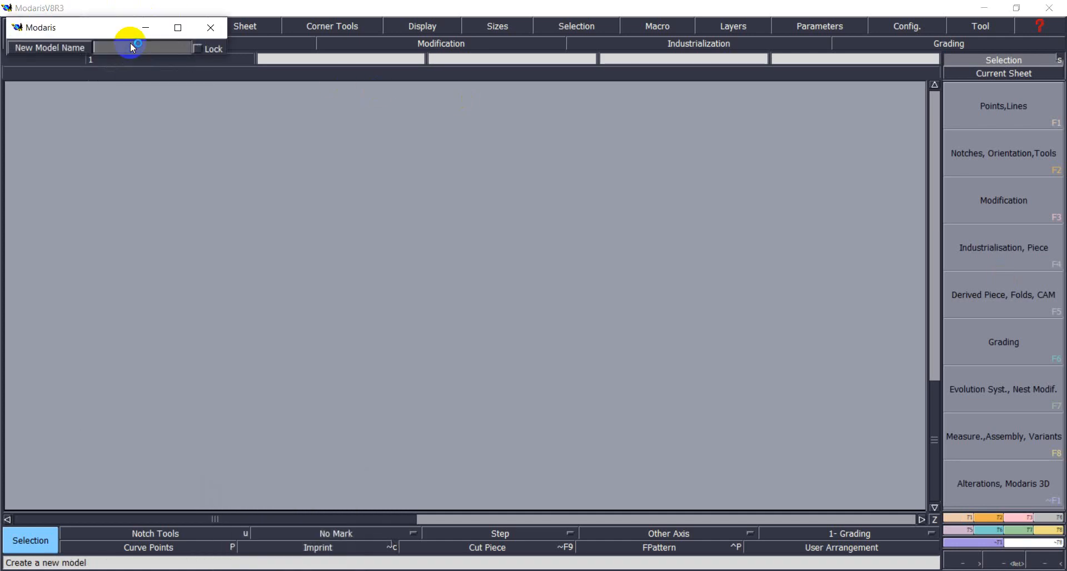
type("full sleeves shirt")
key("Return")
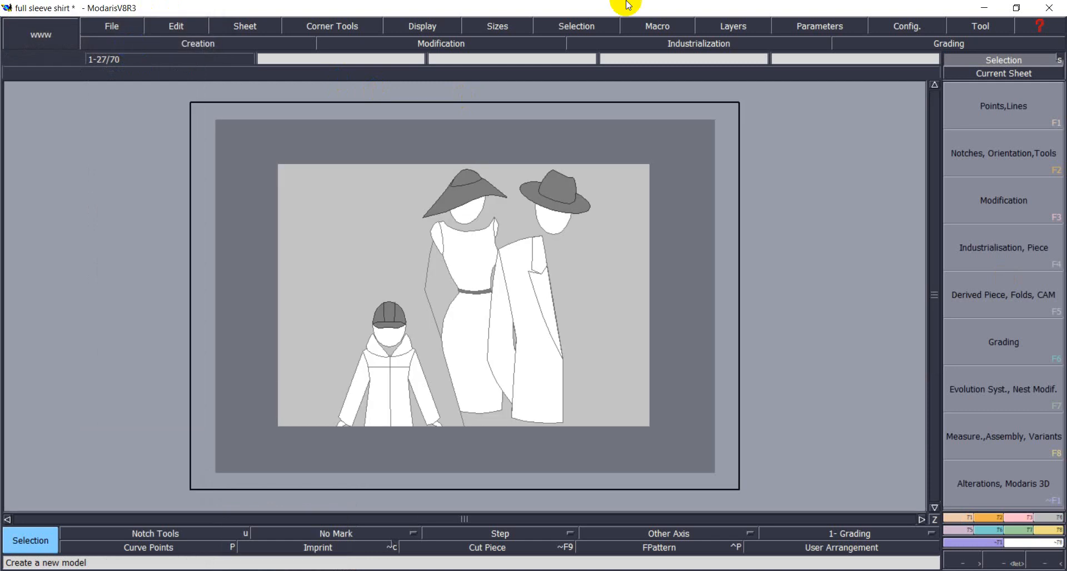
left_click(240, 29)
left_click(254, 42)
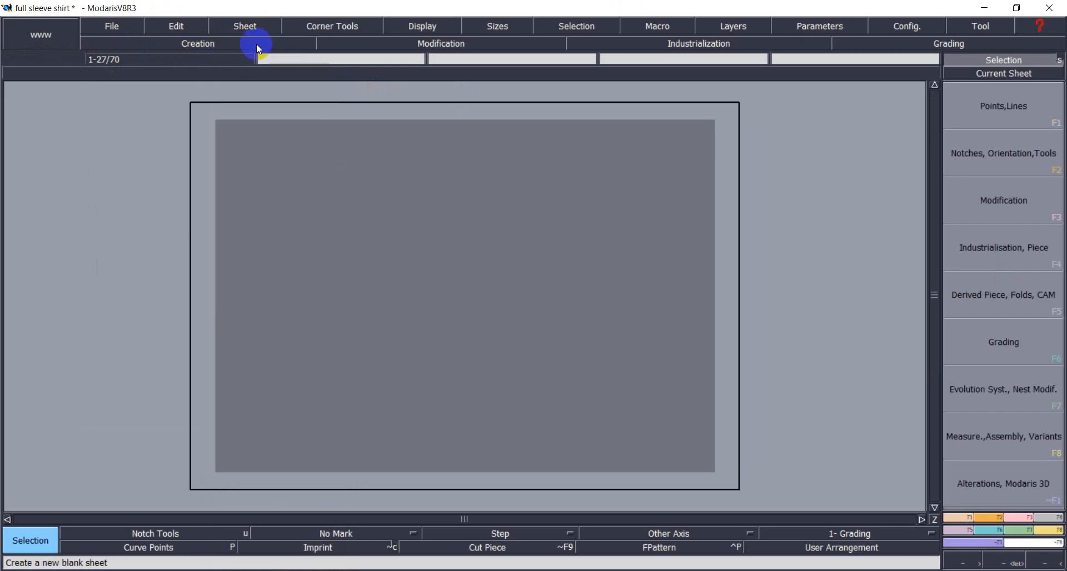
Show curves for all sizes and display the title block on the sheet.
left_click(429, 29)
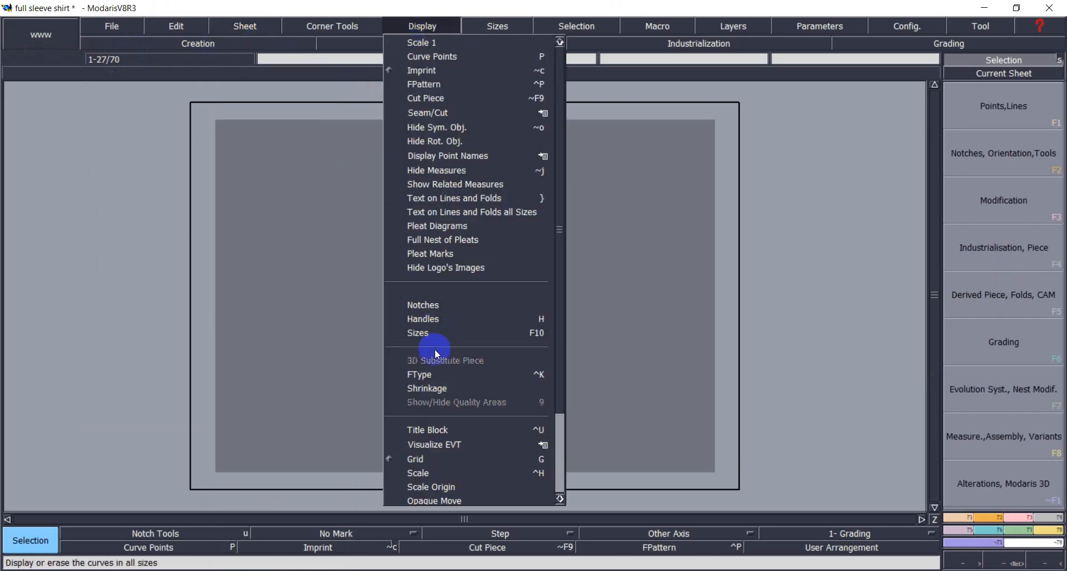
left_click(440, 334)
left_click(420, 31)
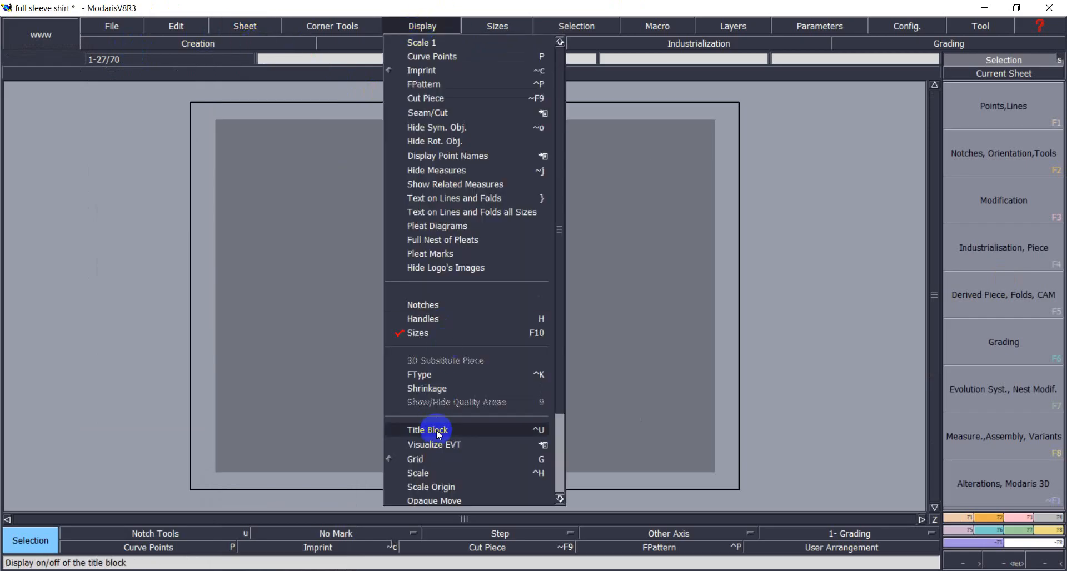
left_click(471, 493)
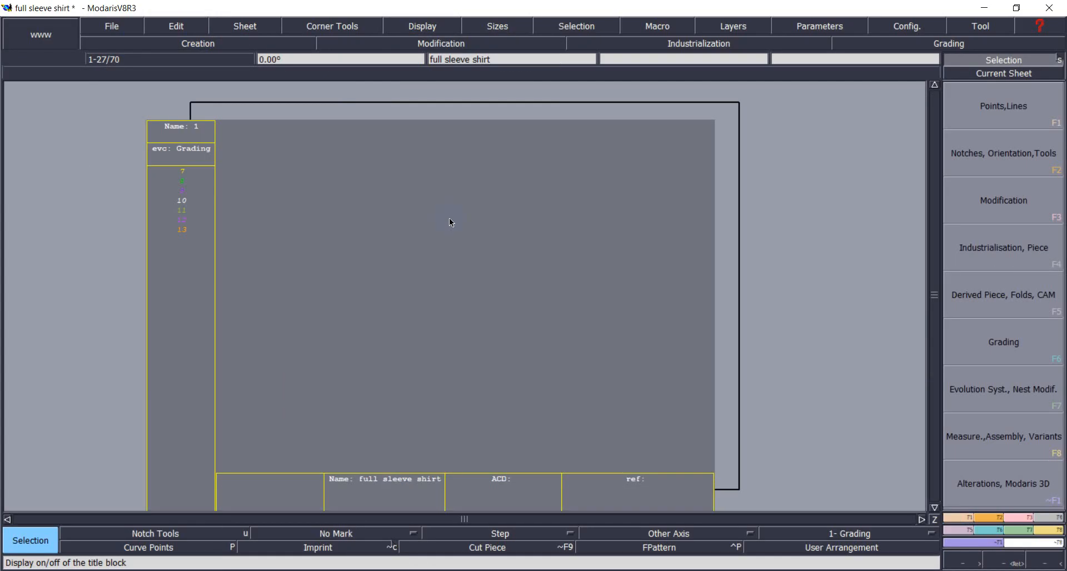
Import size chart.txt from Desktop\full sleeve shirt as the sheet's size evolution table.
key("F7")
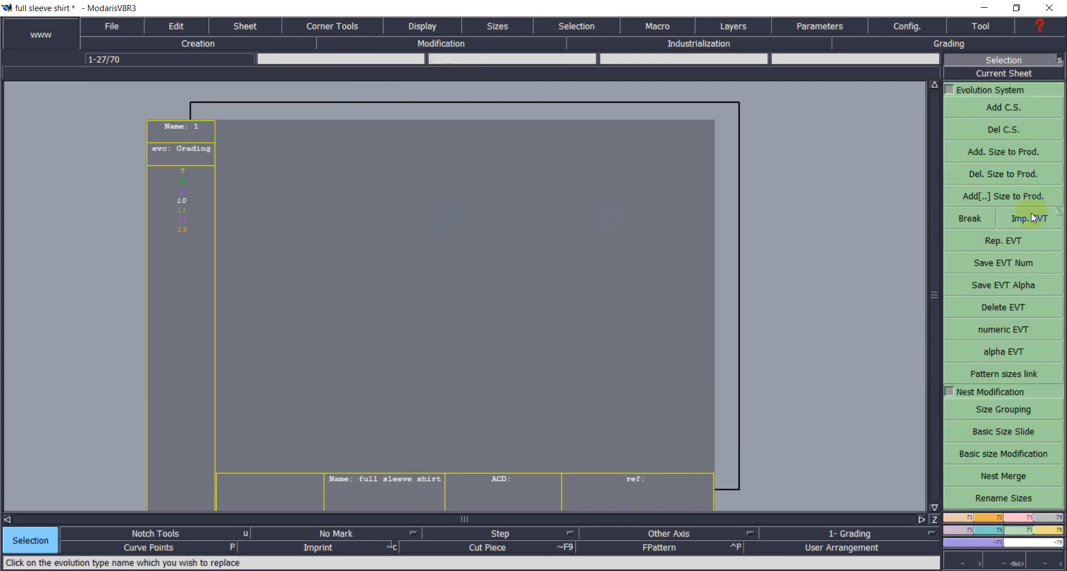
left_click(1031, 218)
left_click(199, 221)
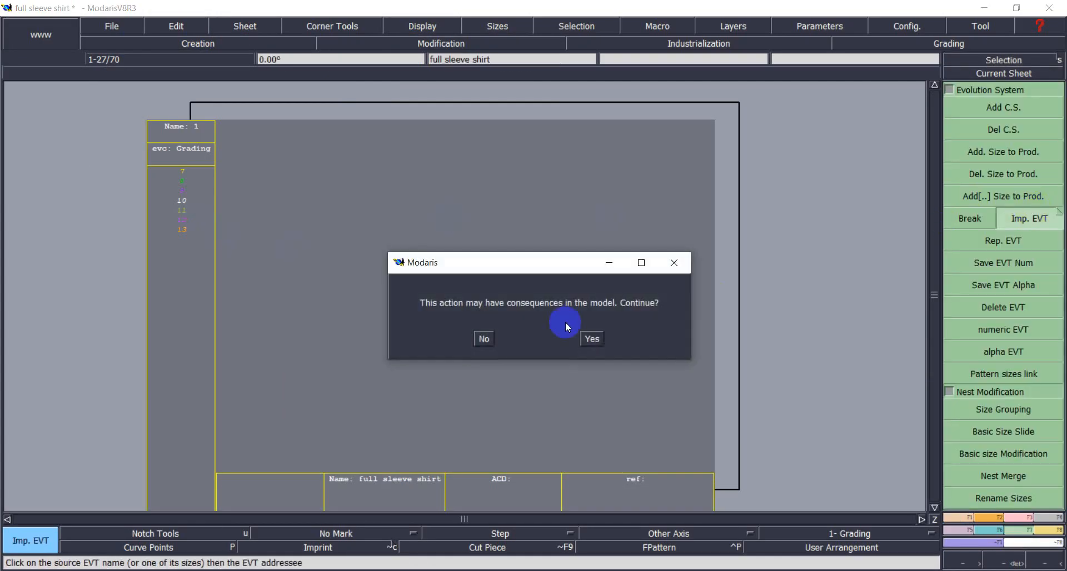
left_click(593, 336)
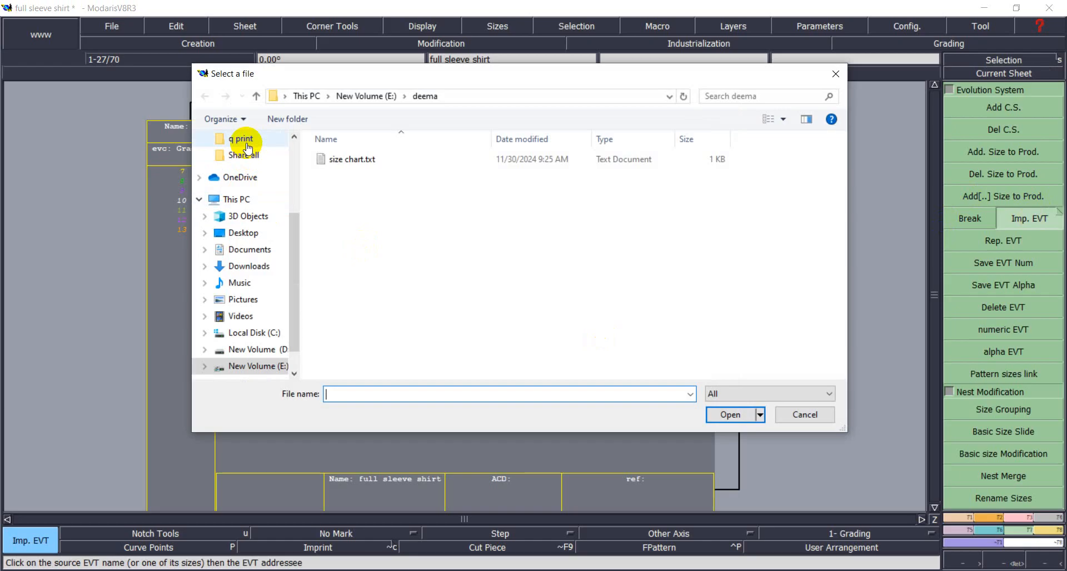
scroll(241, 150, "up", 3)
left_click(249, 165)
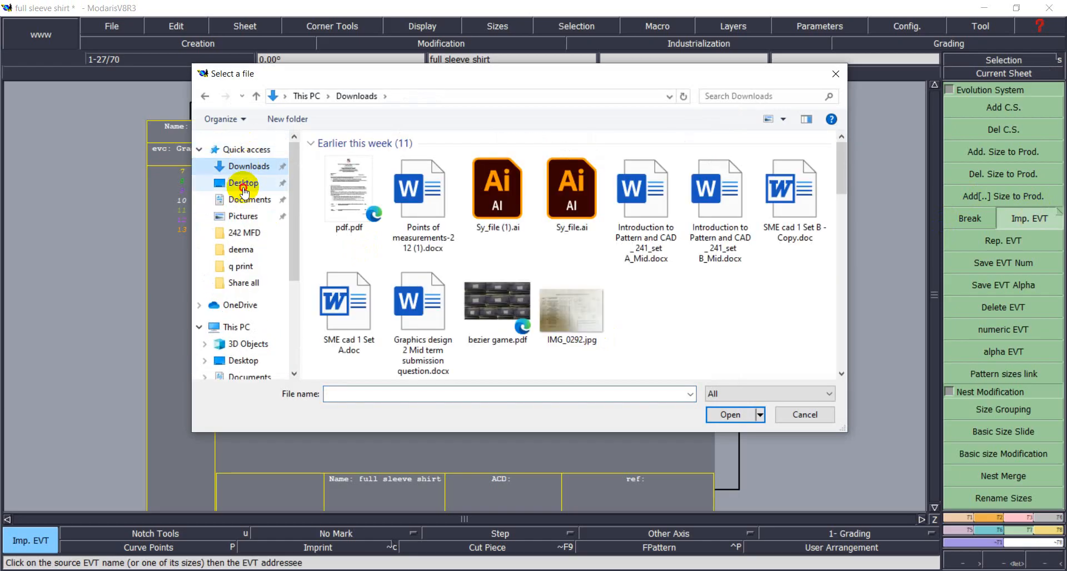
left_click(243, 182)
double_click(493, 169)
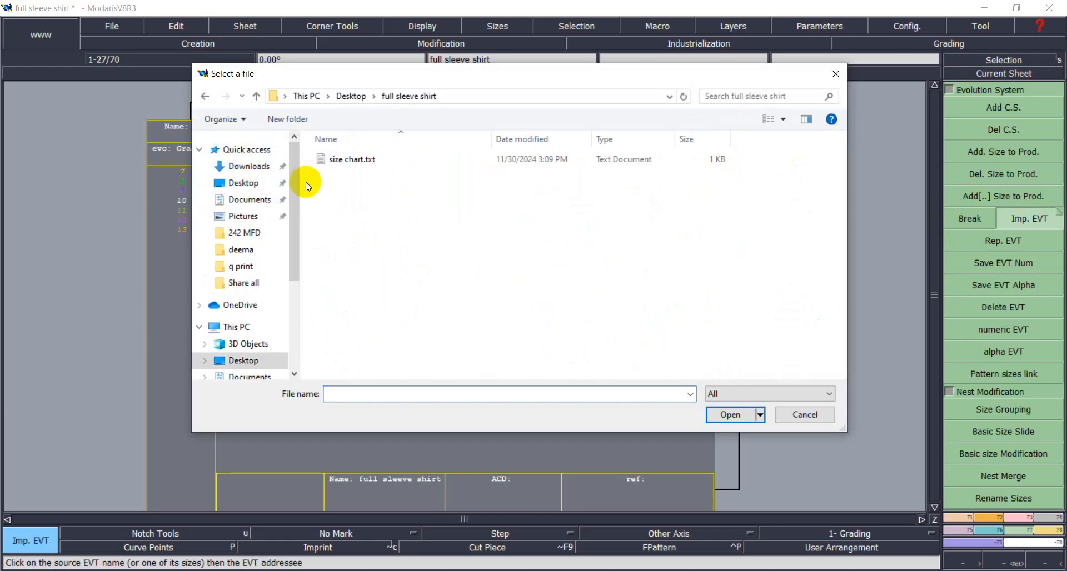
double_click(291, 157)
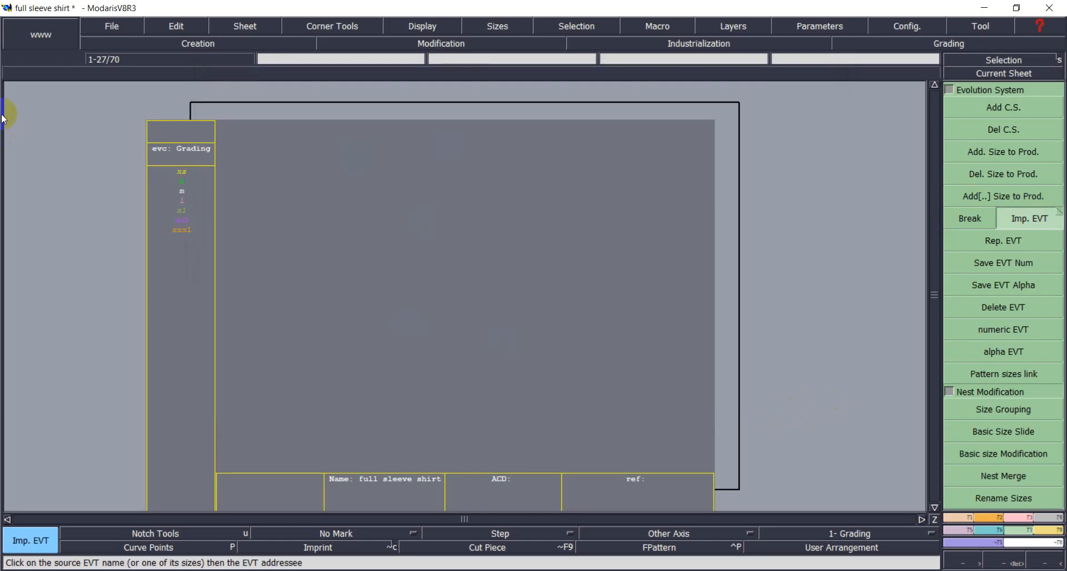
Point all model access paths to the Desktop's full sleeve shirt folder.
left_click(101, 32)
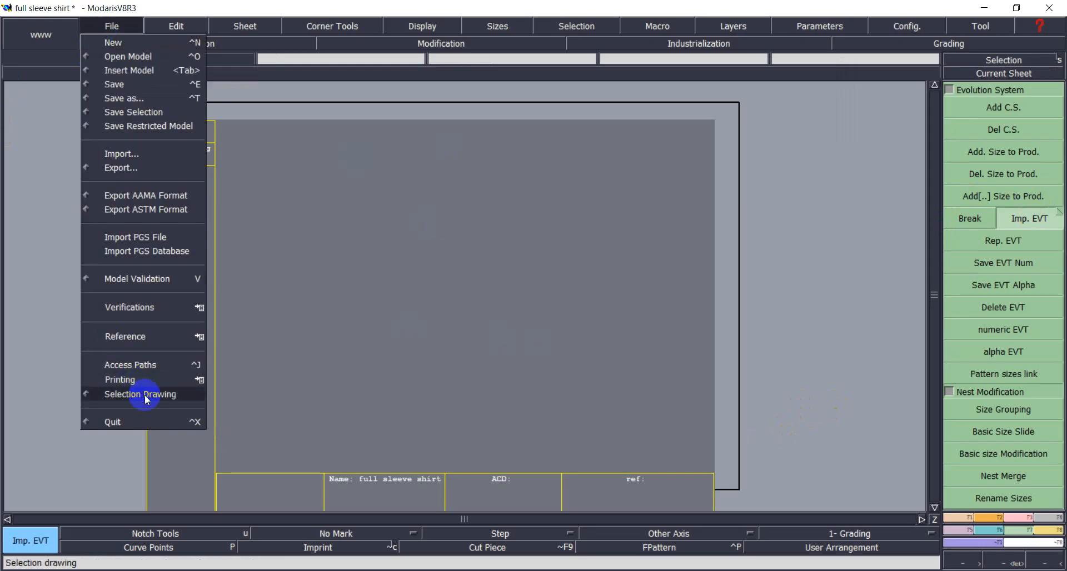
left_click(155, 365)
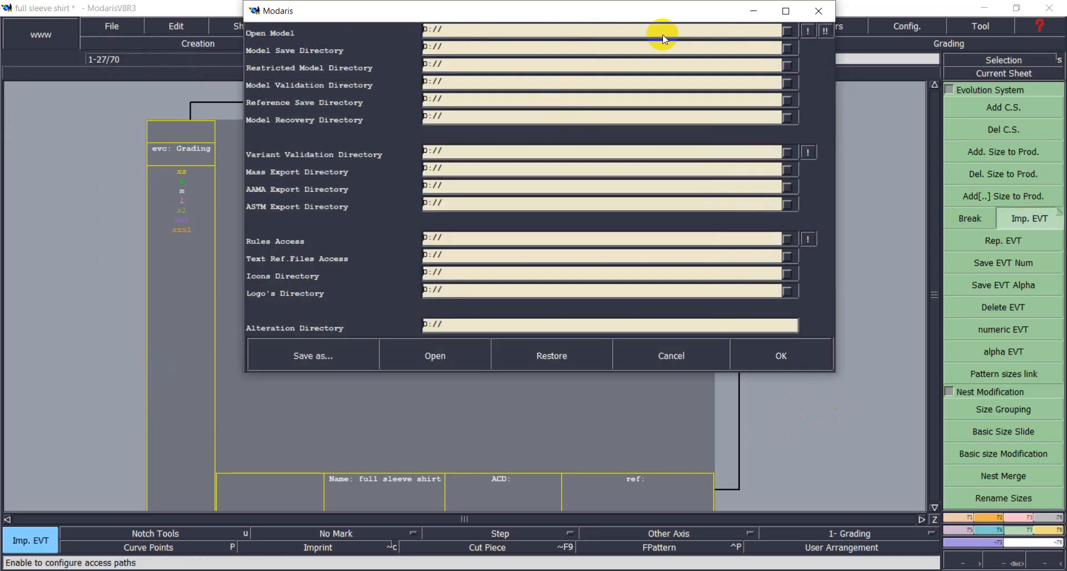
left_click(660, 32)
left_click(490, 310)
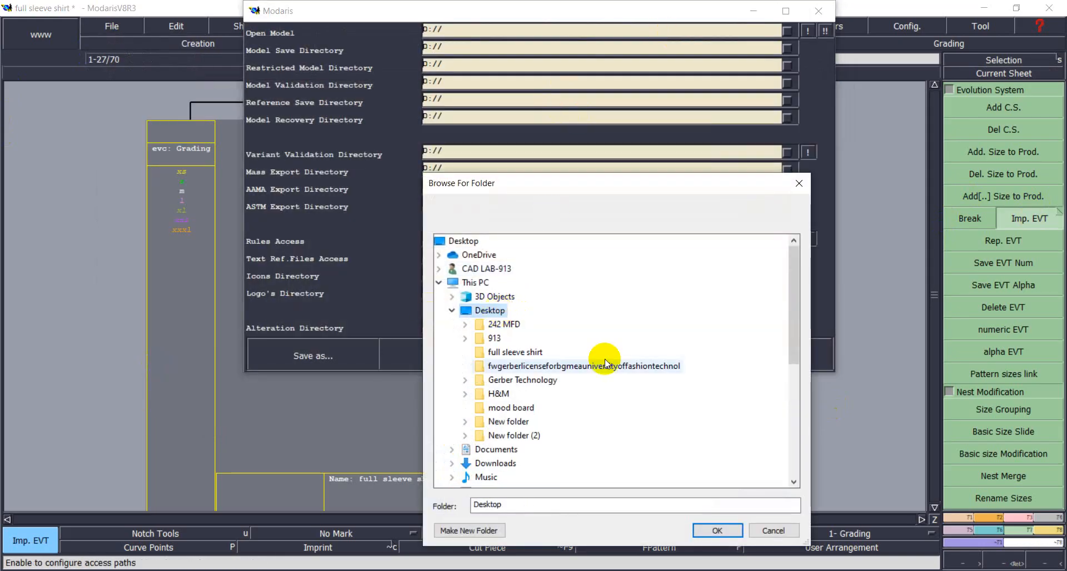
left_click(515, 351)
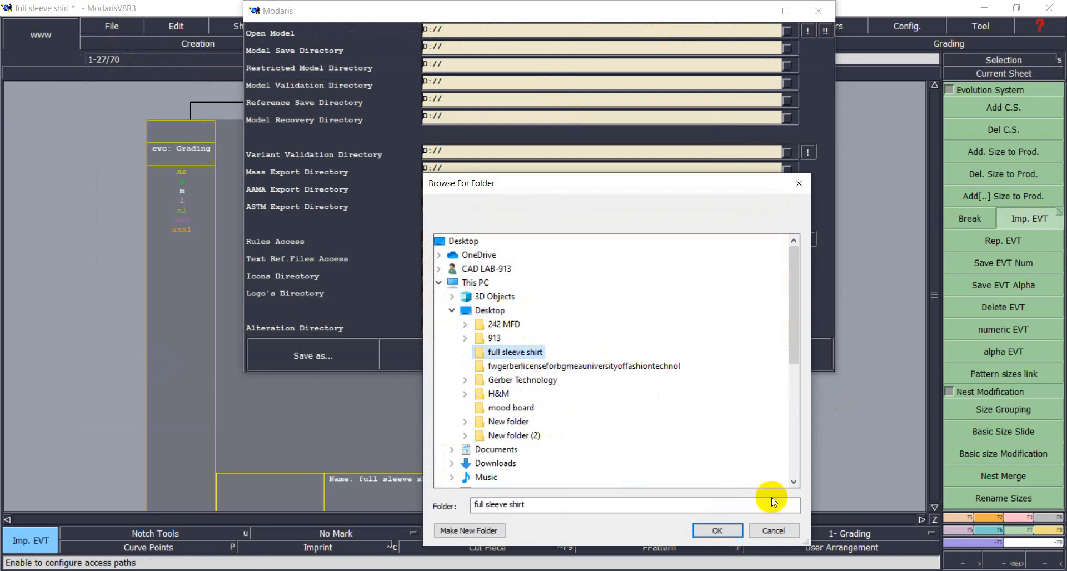
left_click(732, 529)
left_click(810, 32)
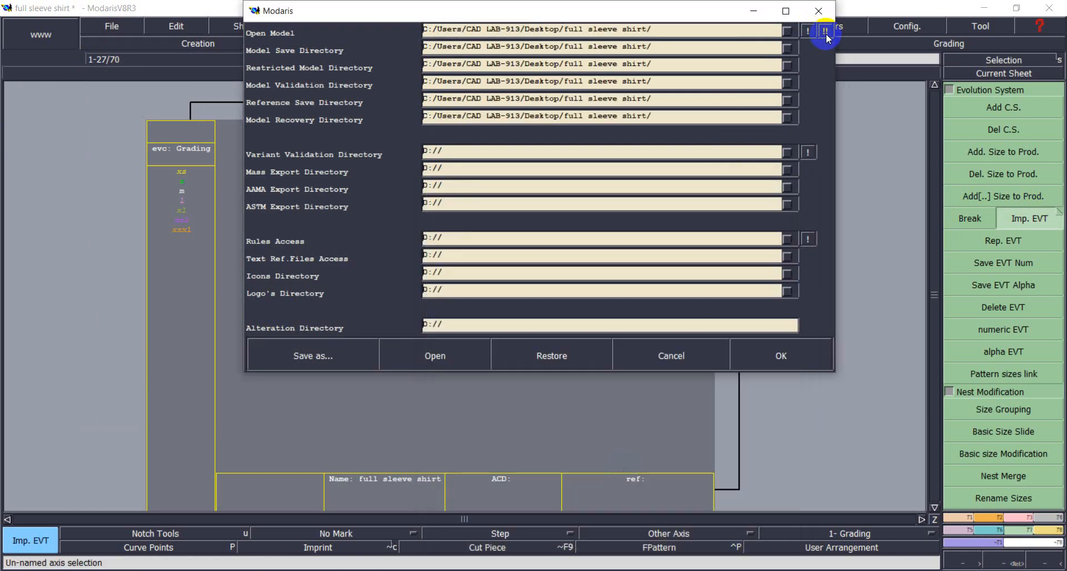
left_click(784, 356)
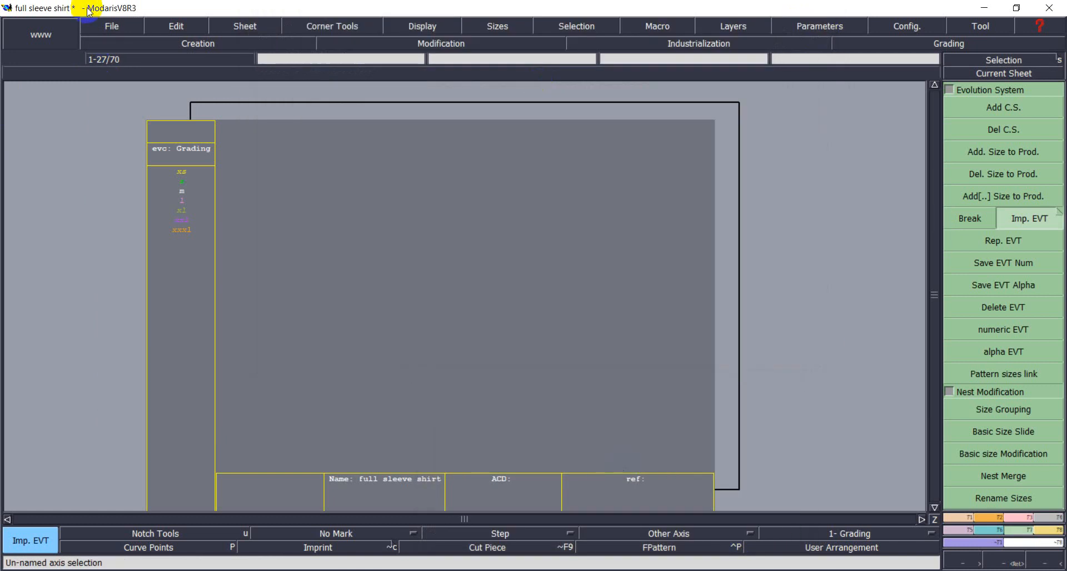
Save the model, continuing past the anomalies warning.
left_click(112, 26)
left_click(137, 84)
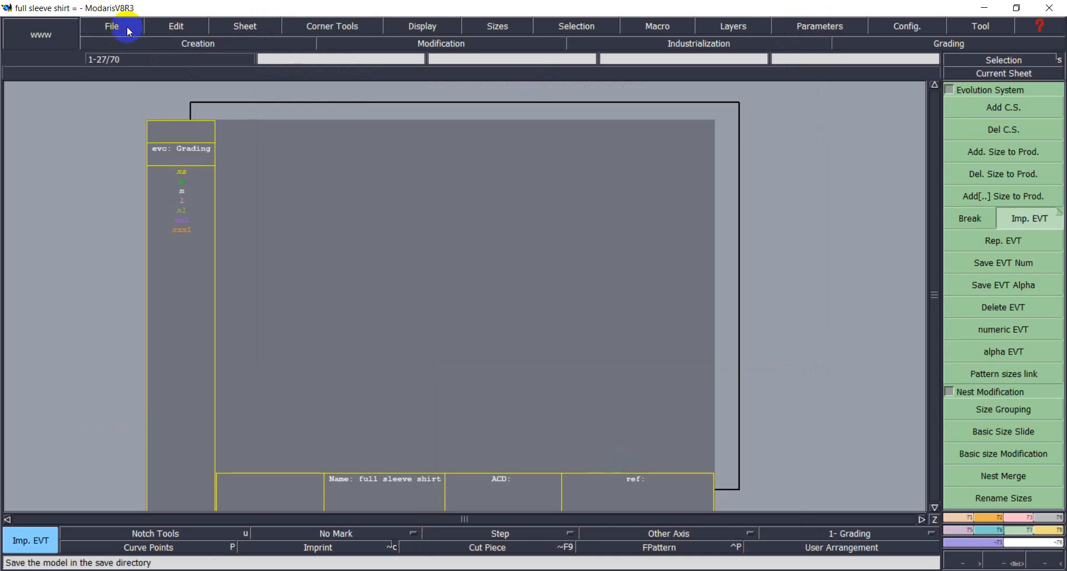
left_click(112, 26)
left_click(111, 84)
left_click(443, 383)
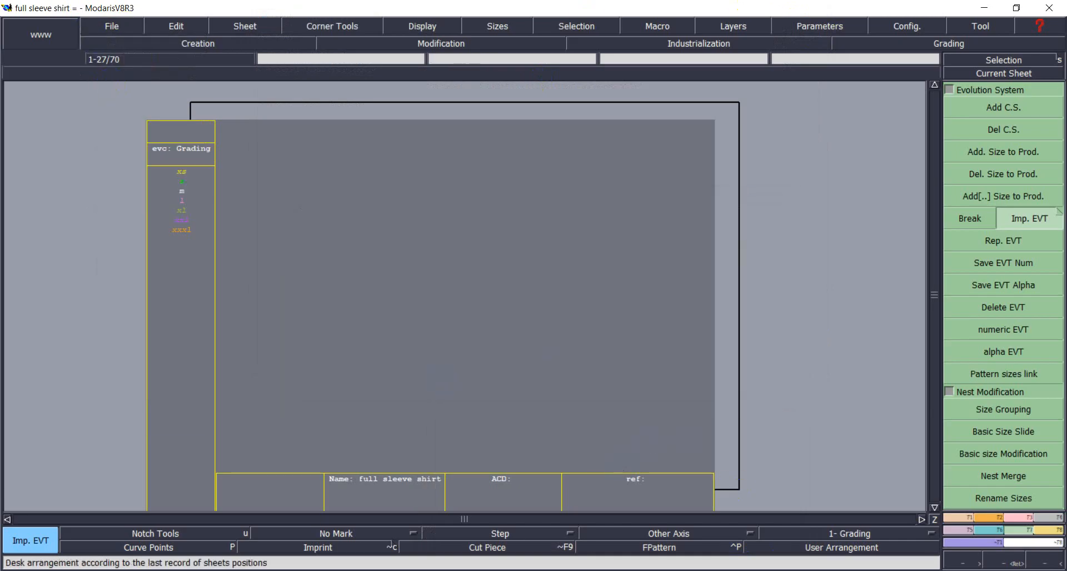
left_click(782, 570)
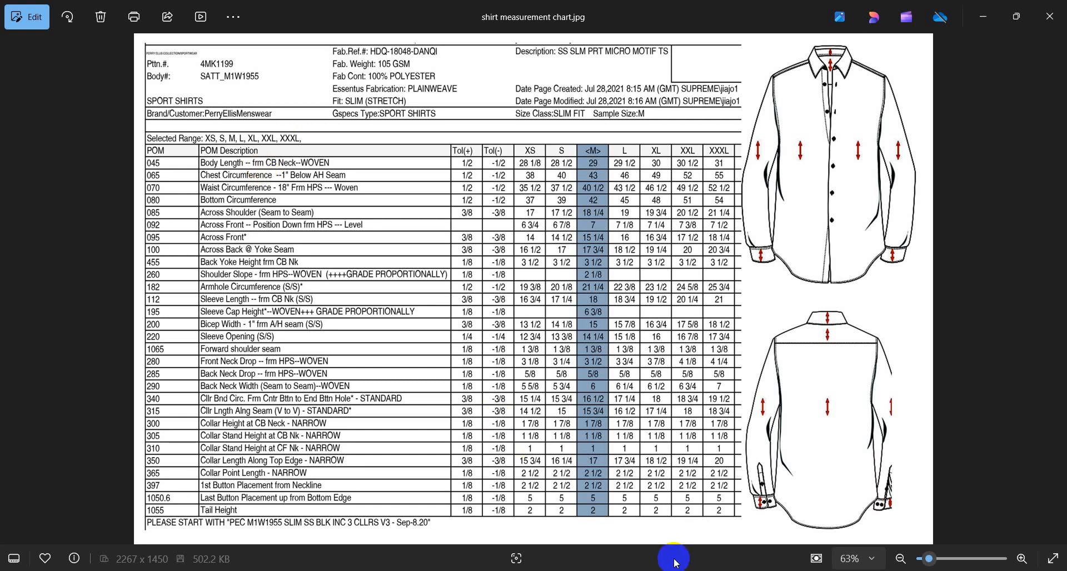
left_click(250, 570)
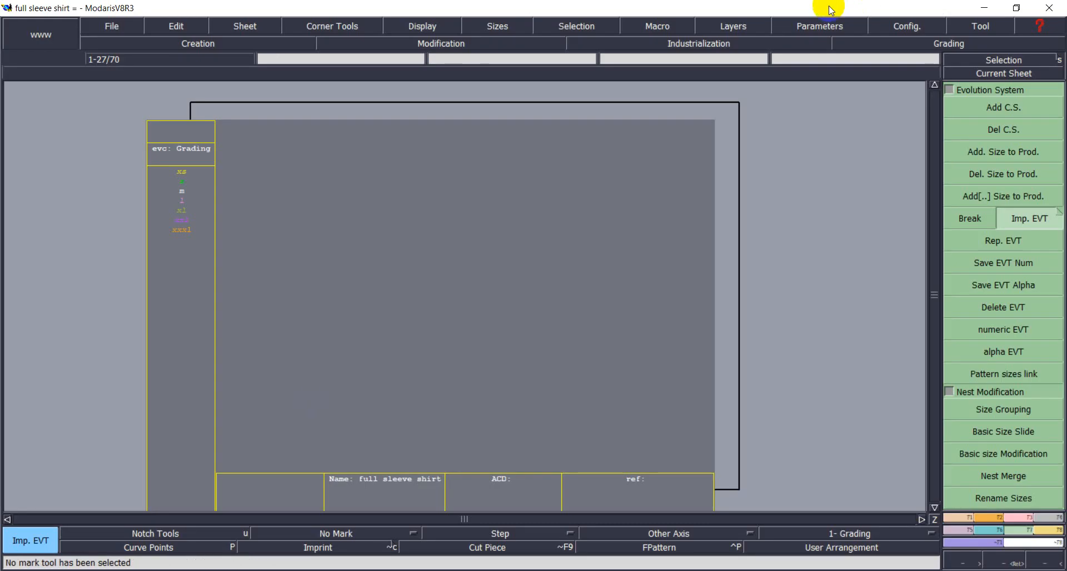
left_click(827, 26)
Switch the Modaris length unit to inches and 10ths, then return to the pattern window.
left_click(805, 158)
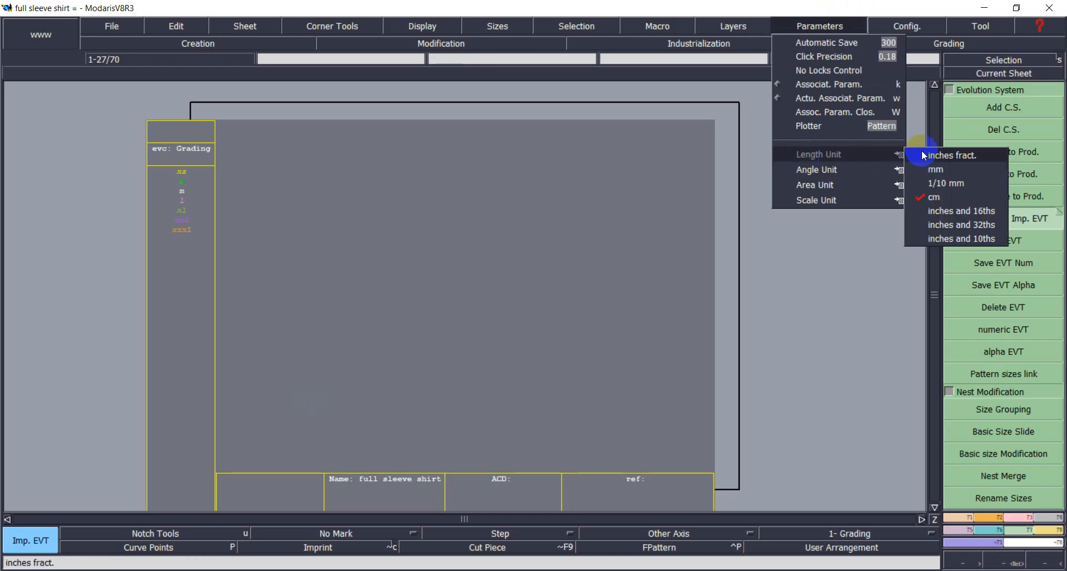
left_click(935, 240)
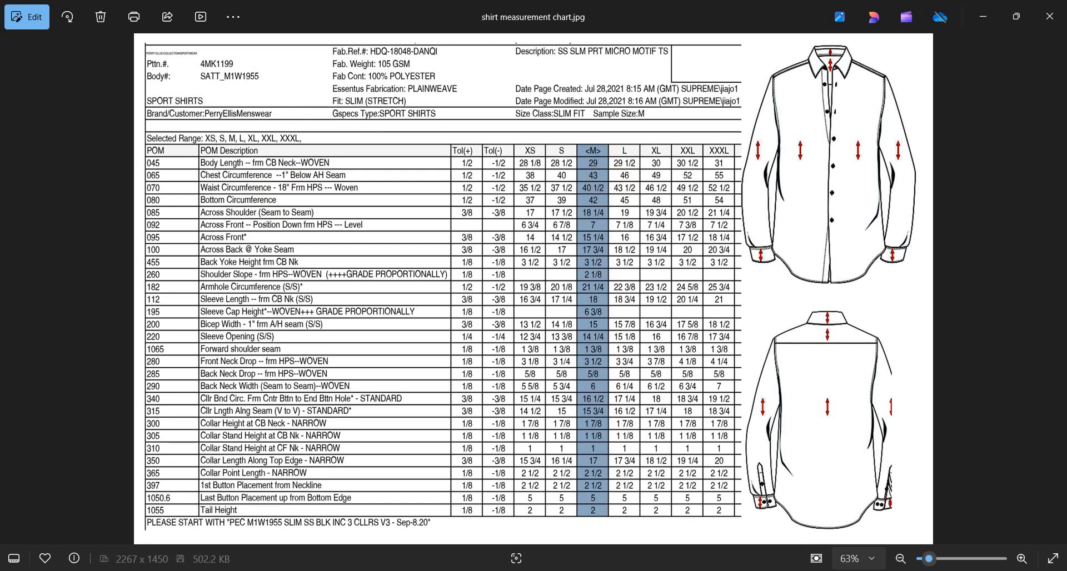
key("alt+Tab")
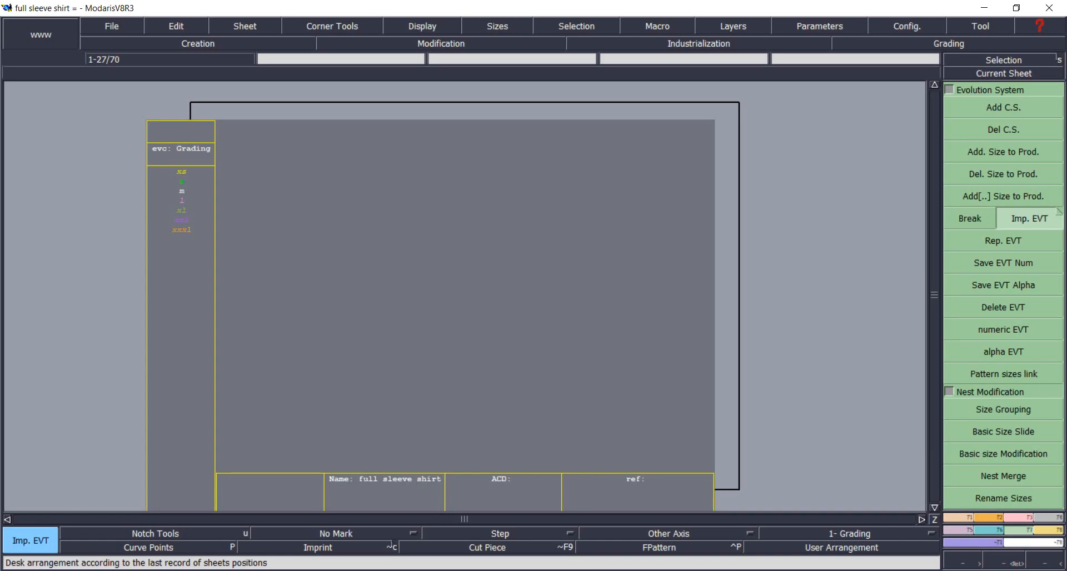
Draw a rectangle 29 inches wide and -10.750 inches high on the sheet.
left_click(1002, 515)
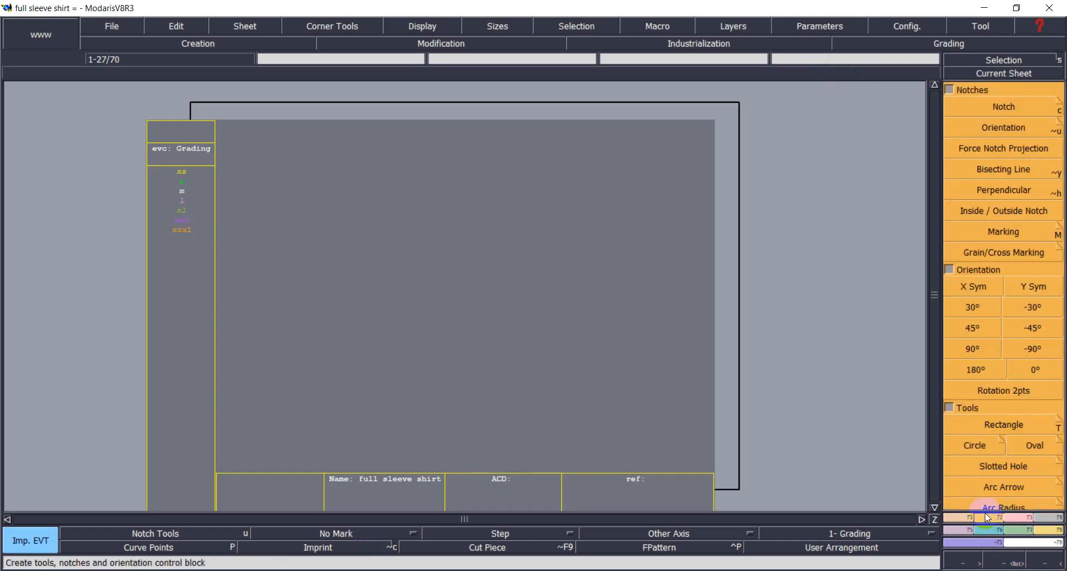
left_click(1007, 422)
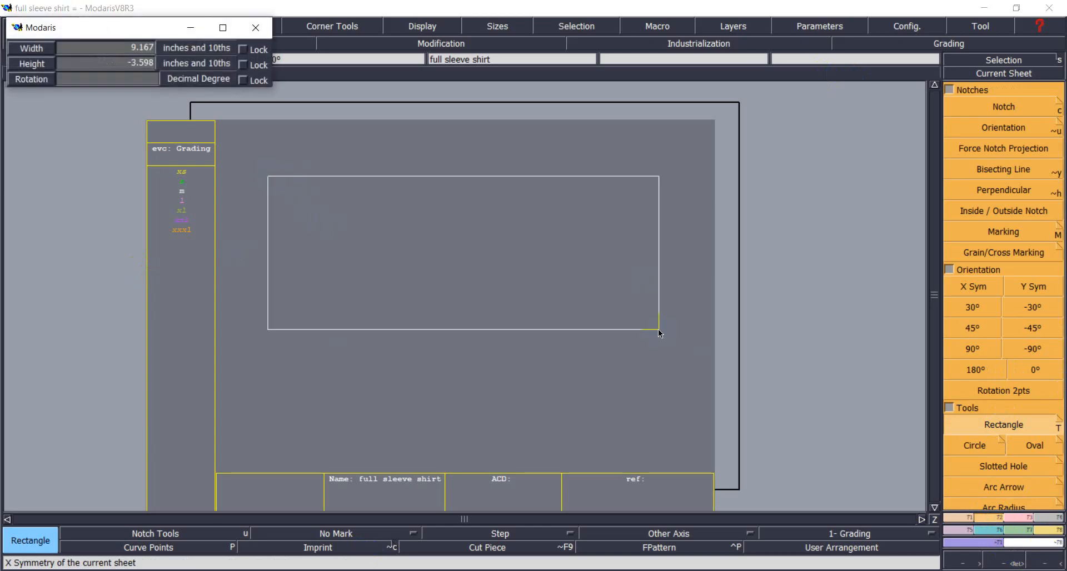
key("Down")
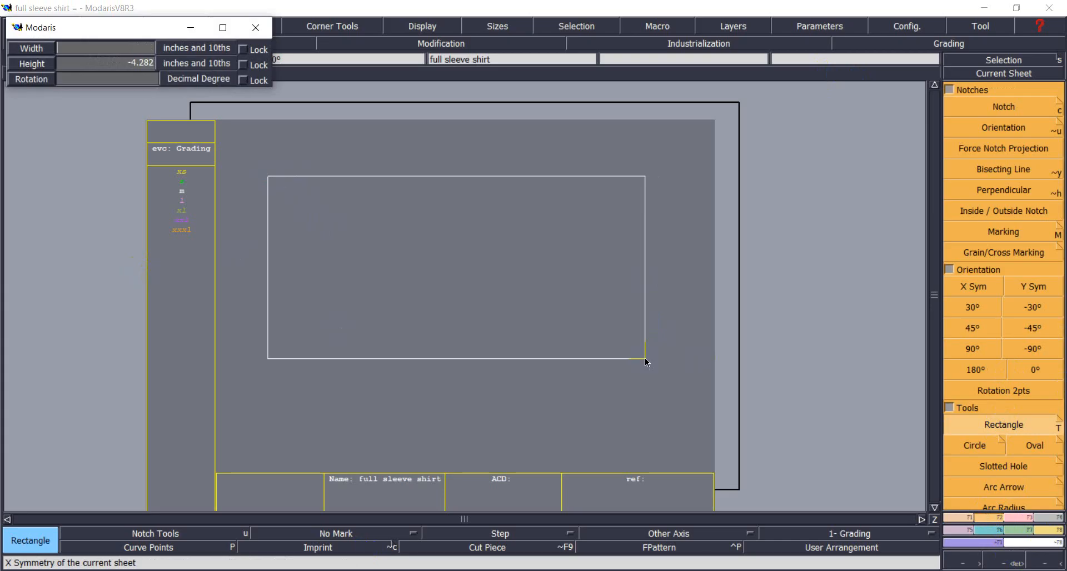
type("29")
key("Return")
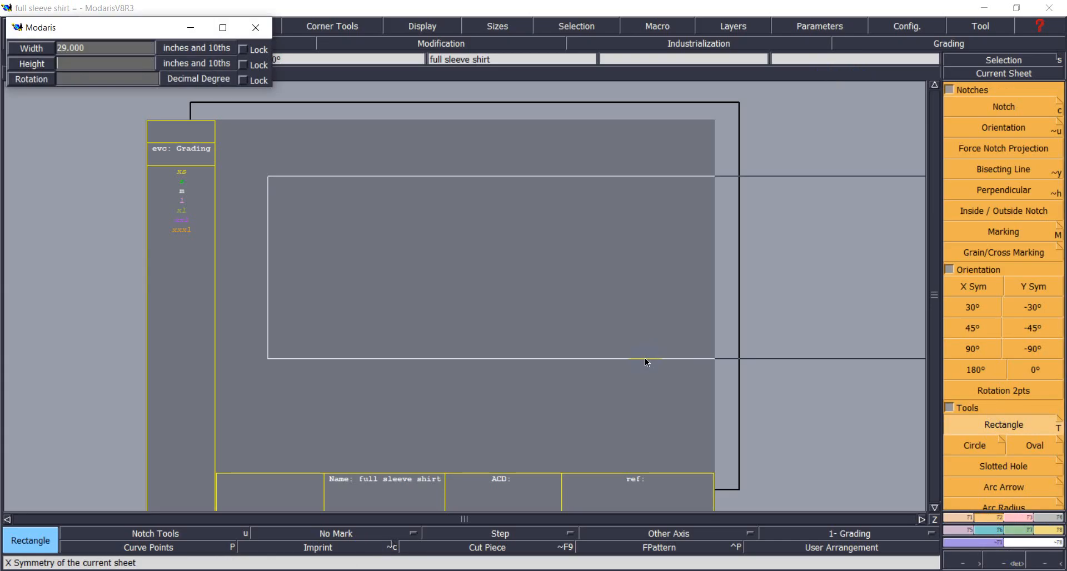
type("1.7")
key("Left")
key("Left")
key("Left")
type("-1075")
key("End")
key("BackSpace")
key("BackSpace")
key("BackSpace")
key("BackSpace")
key("BackSpace")
type(".750")
key("Return")
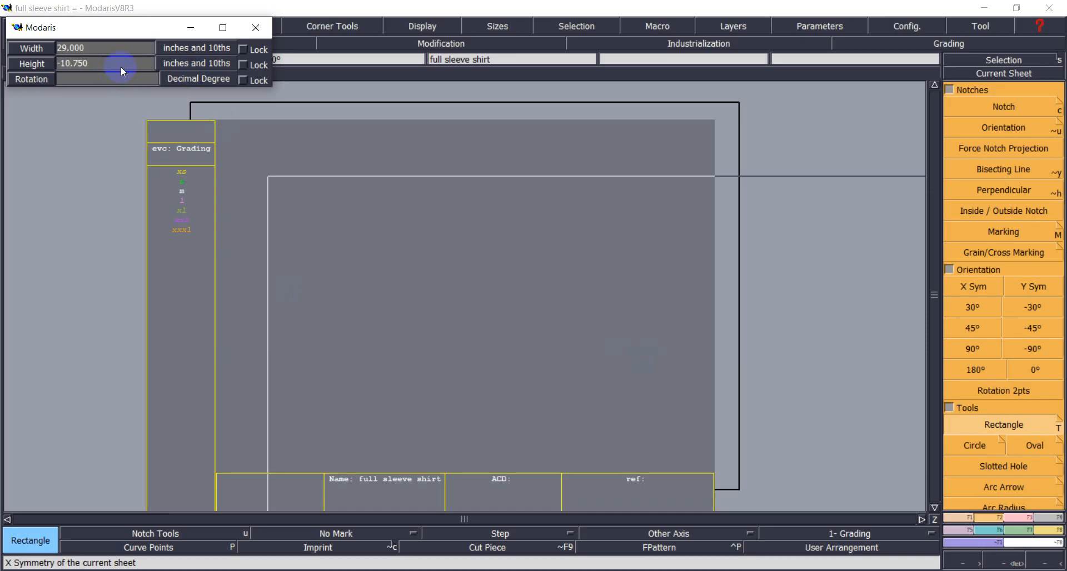
left_click(363, 218)
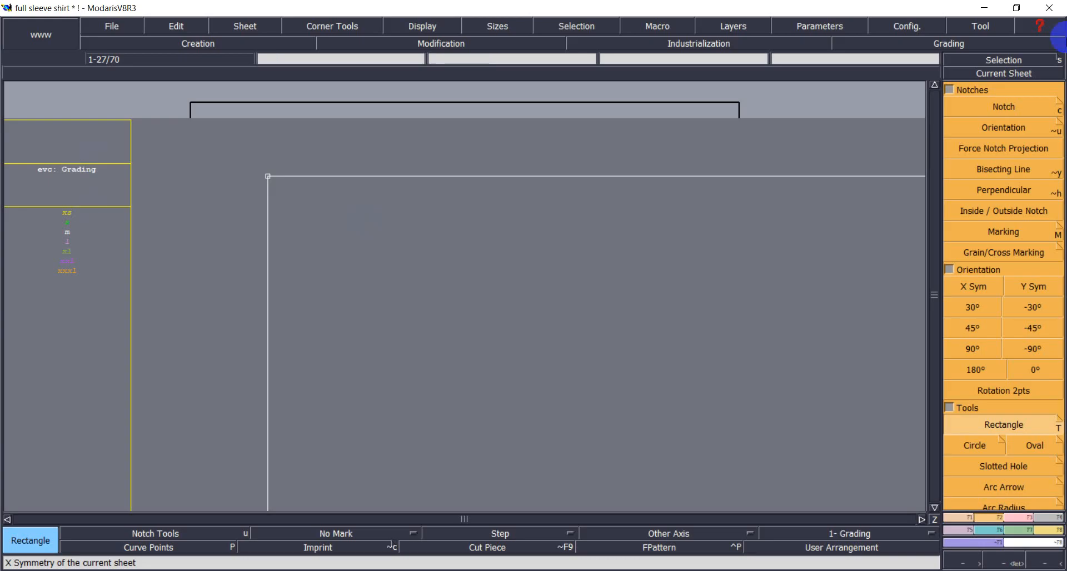
Fit the current sheet in view, then bring up the shirt measurement chart.
left_click(988, 73)
left_click(611, 274)
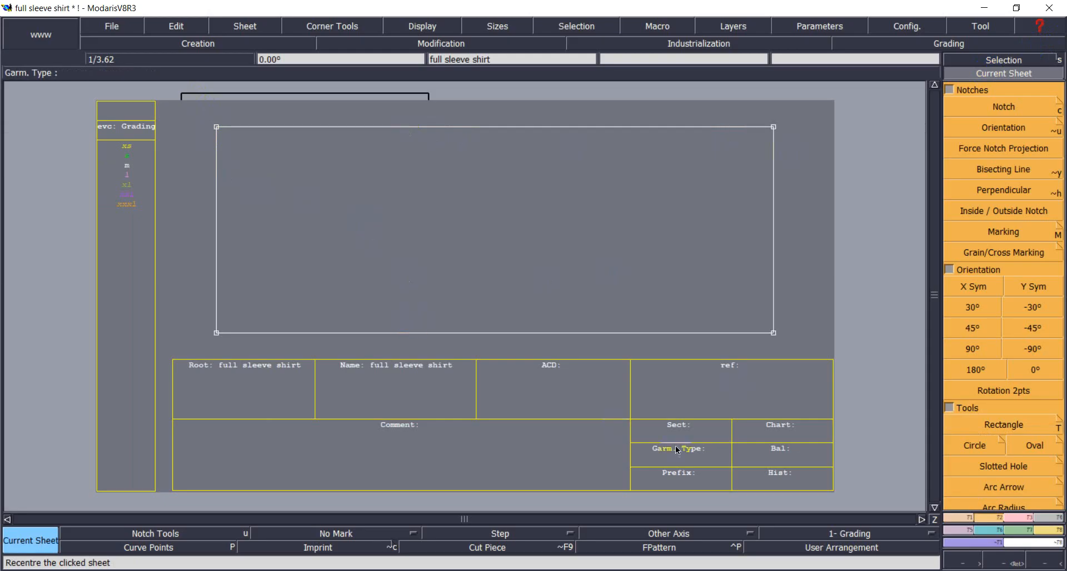
left_click(848, 570)
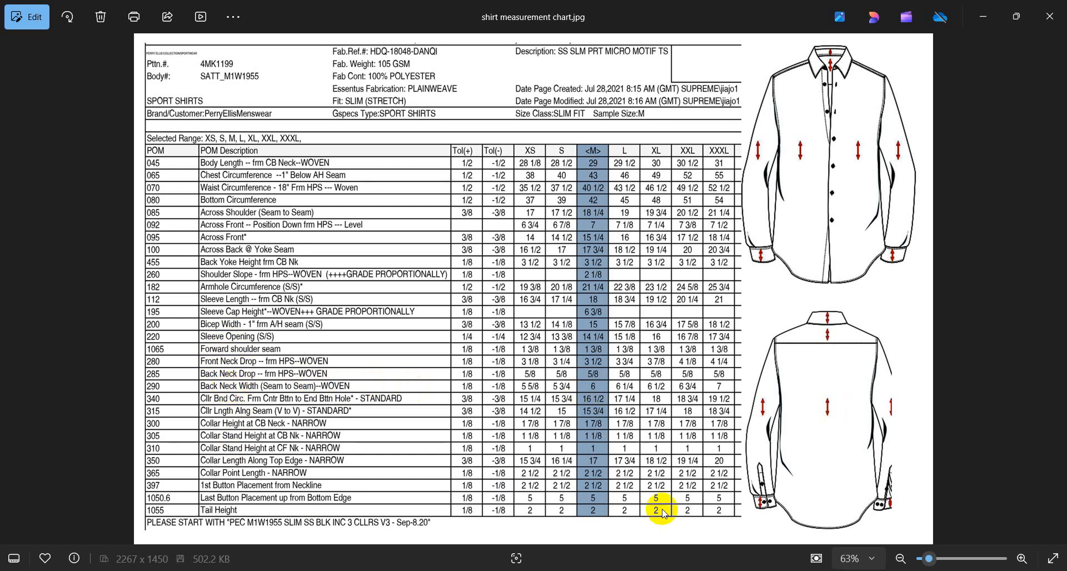
Return from the measurement chart to the Modaris full sleeve shirt sheet.
mouse_move(792, 570)
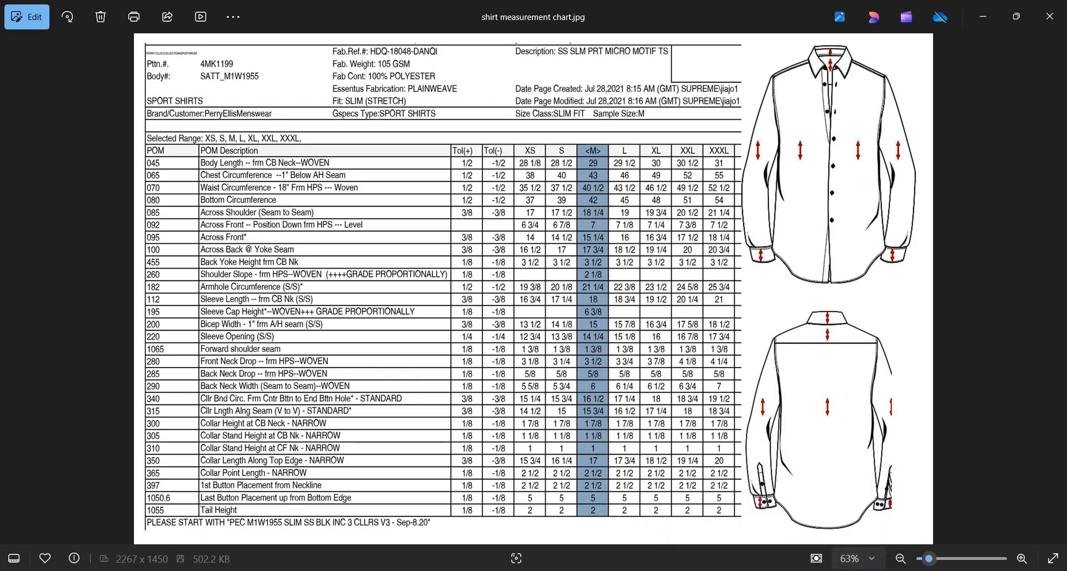
left_click(287, 570)
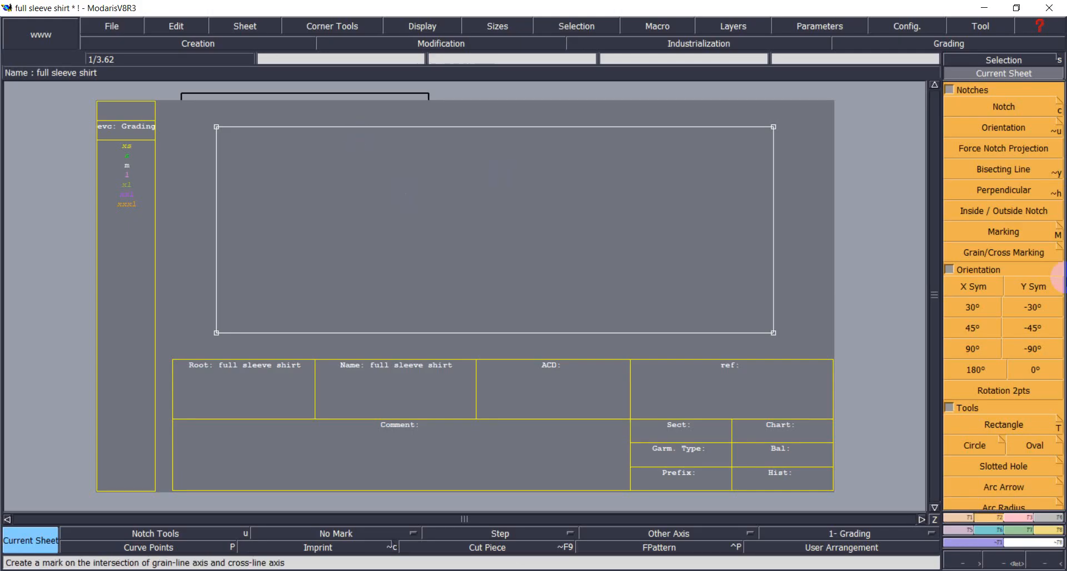
Add a parallel line at distance -3 from the rectangle's bottom edge, then view the measurement chart.
left_click(965, 520)
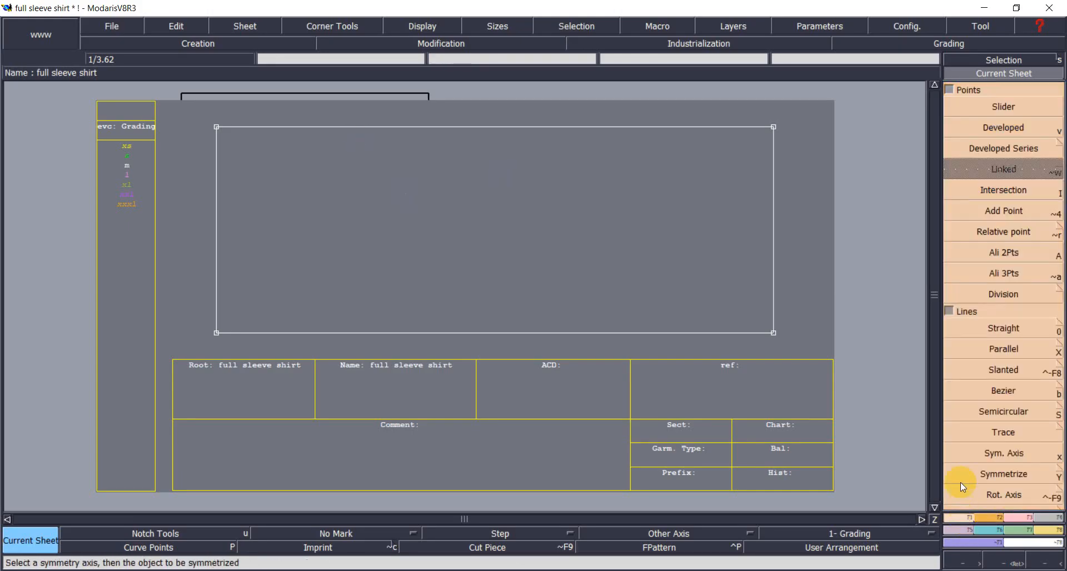
left_click(992, 354)
left_click(470, 332)
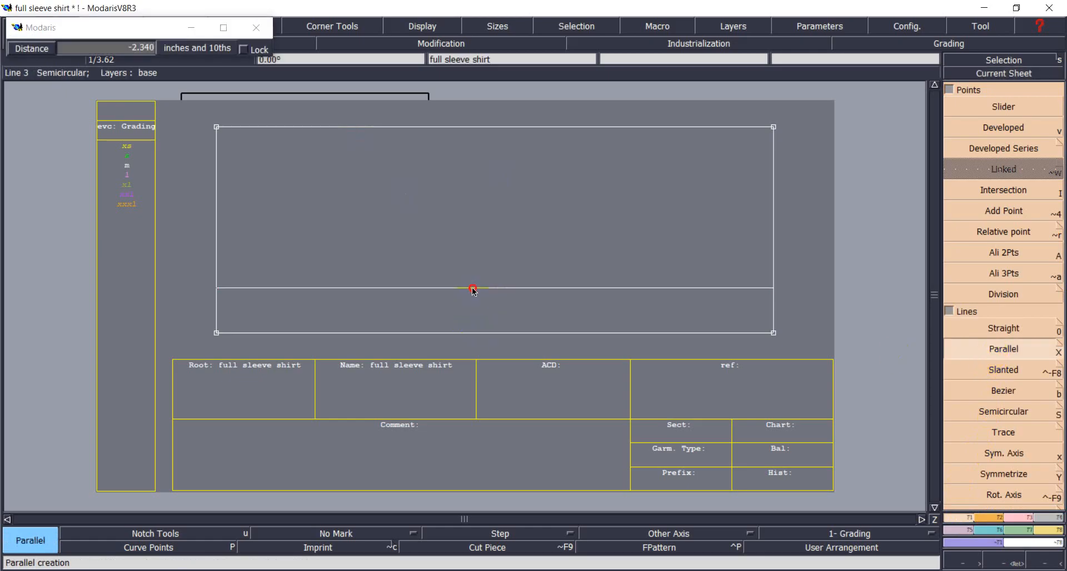
left_click(472, 288)
key("ctrl+z")
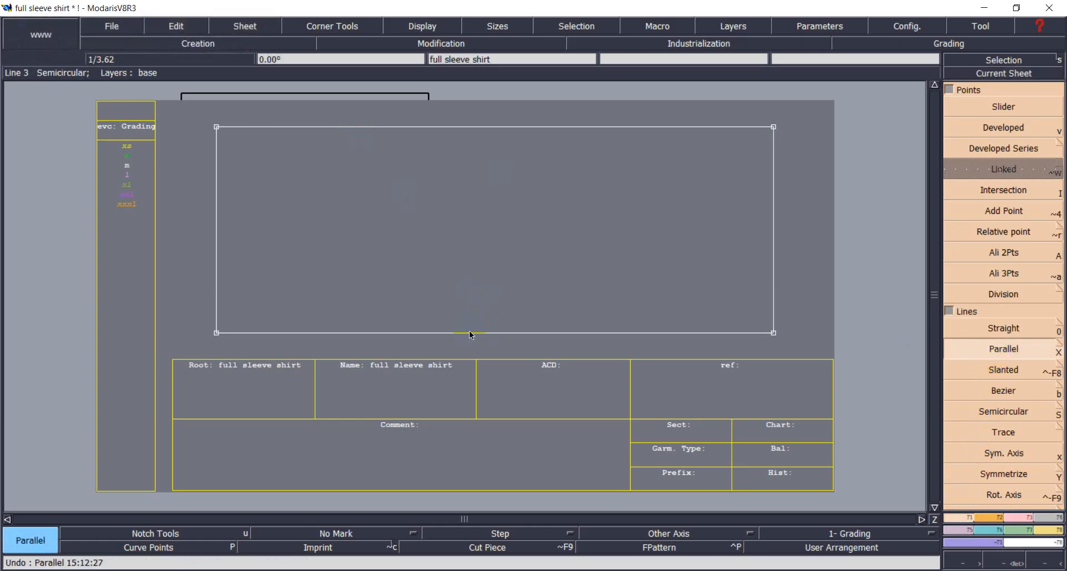
left_click(470, 333)
key("Down")
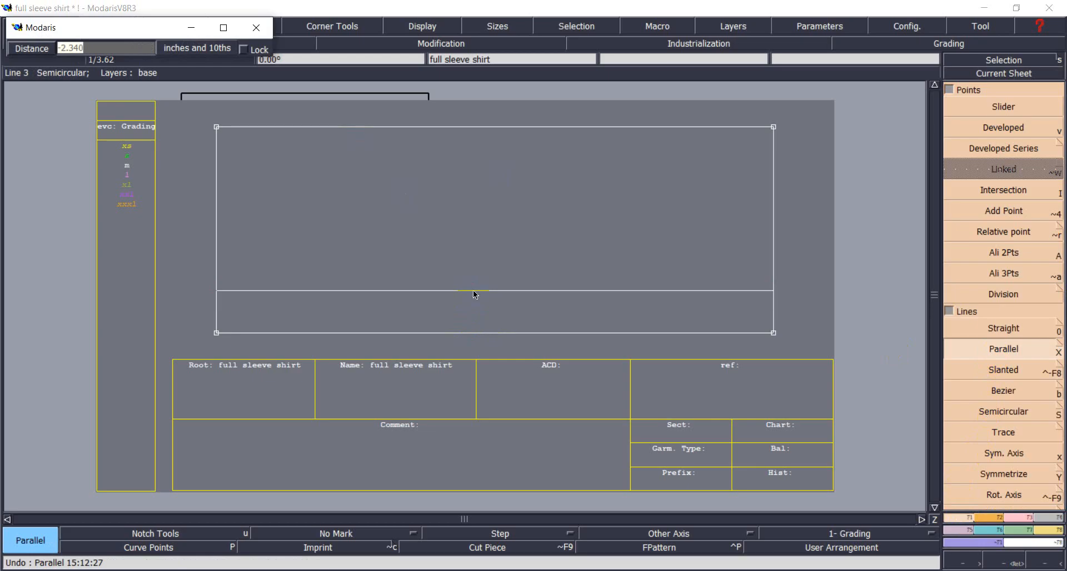
type("-3")
key("Return")
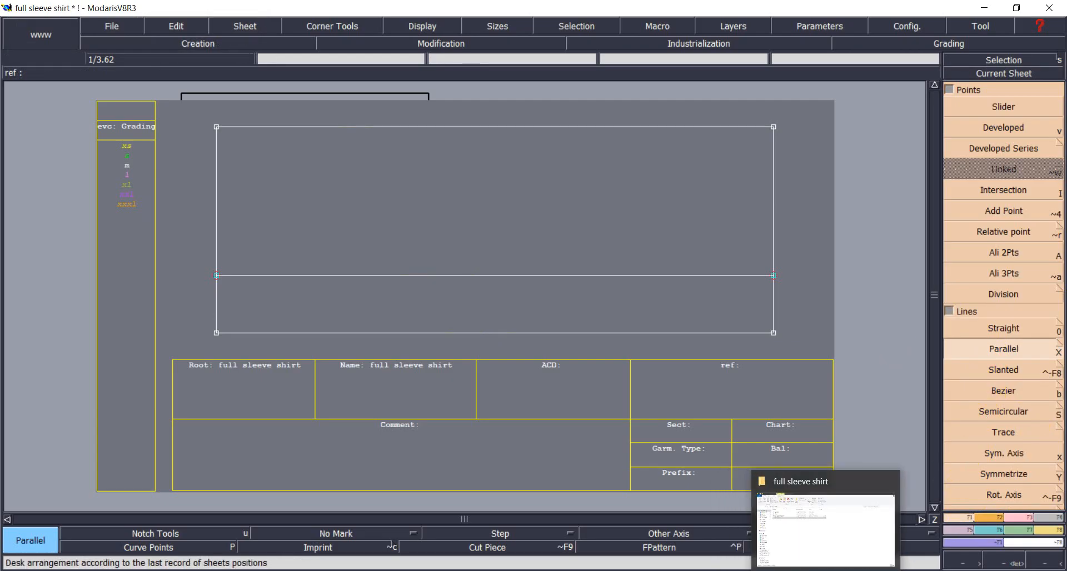
left_click(825, 570)
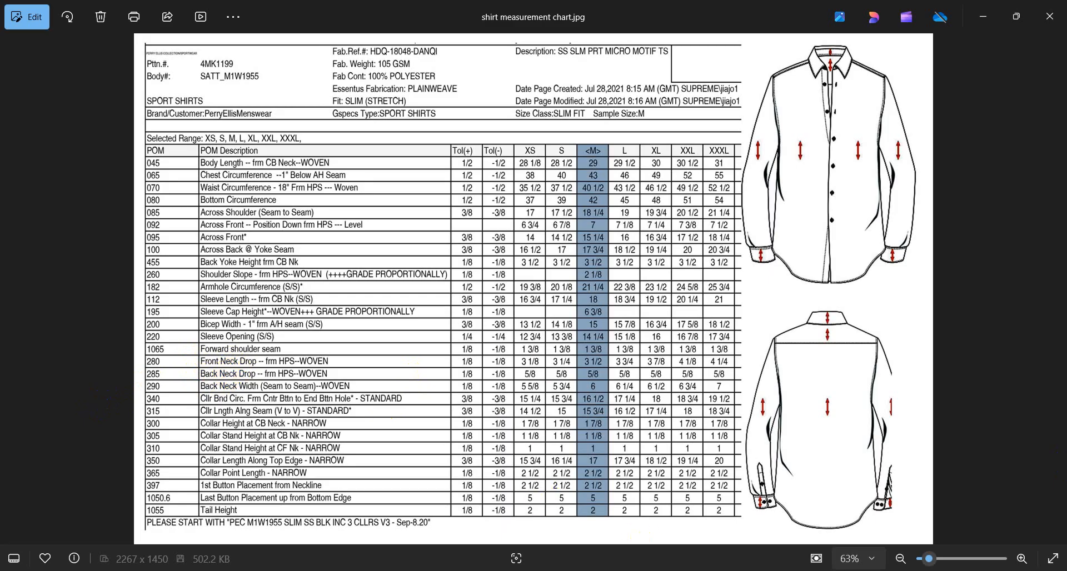
Add two lines parallel to the rectangle's left edge, offset -3.5 and -3.500-0.625 inches.
key("alt+Tab")
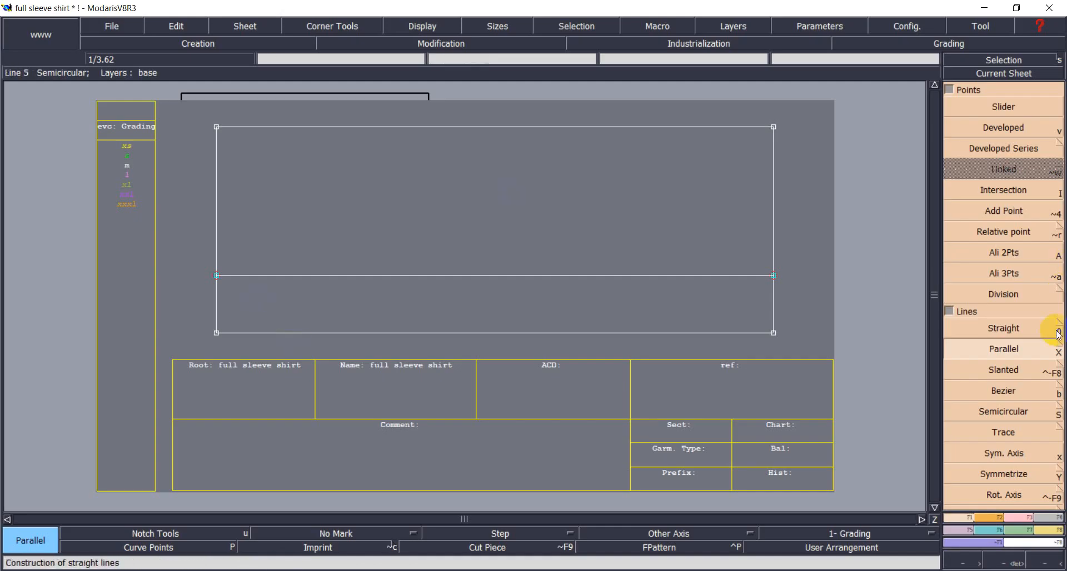
left_click(217, 216)
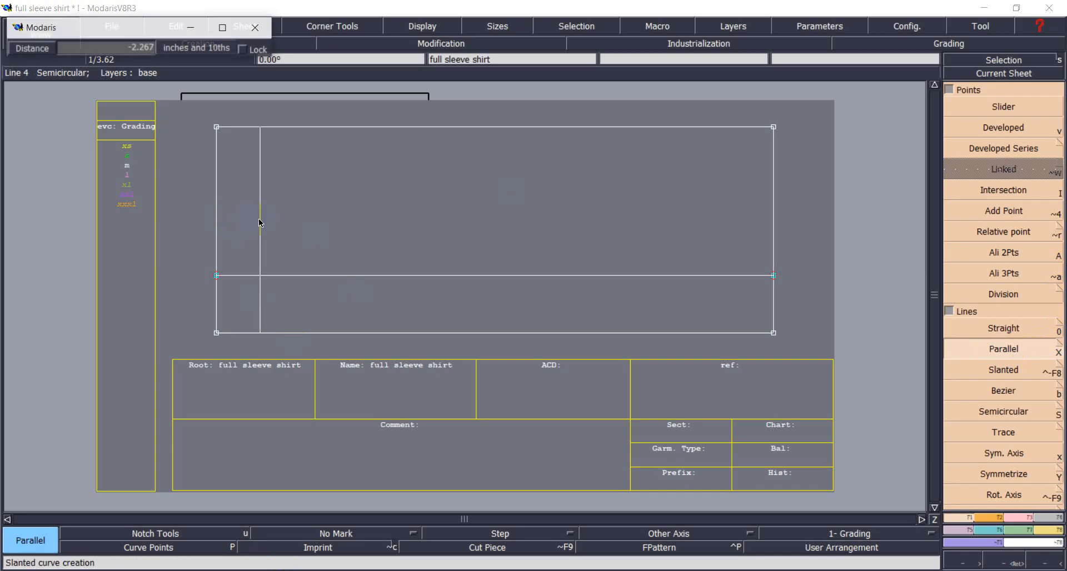
key("Down")
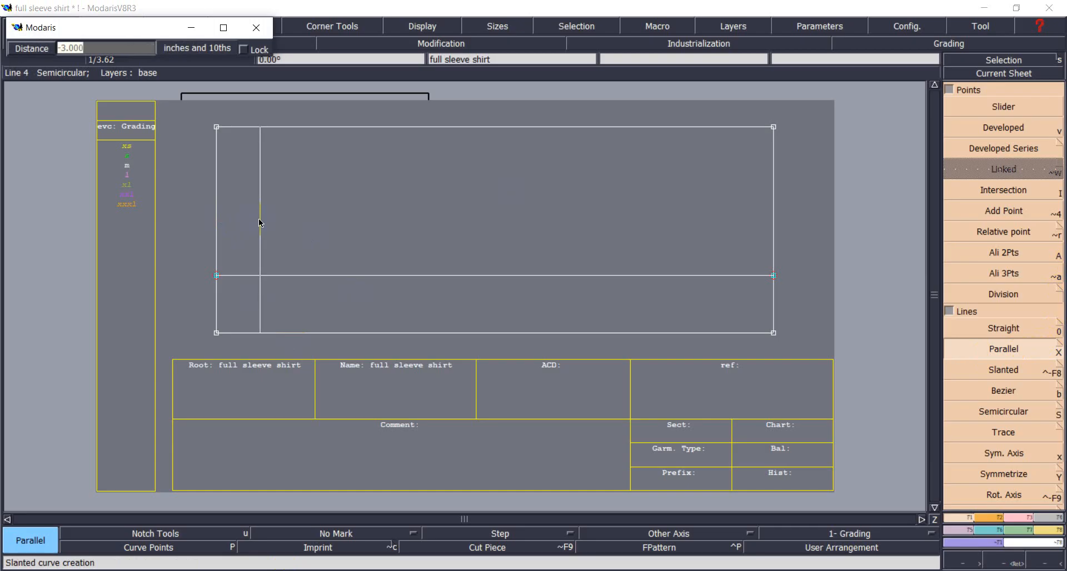
type("-3.5")
key("Return")
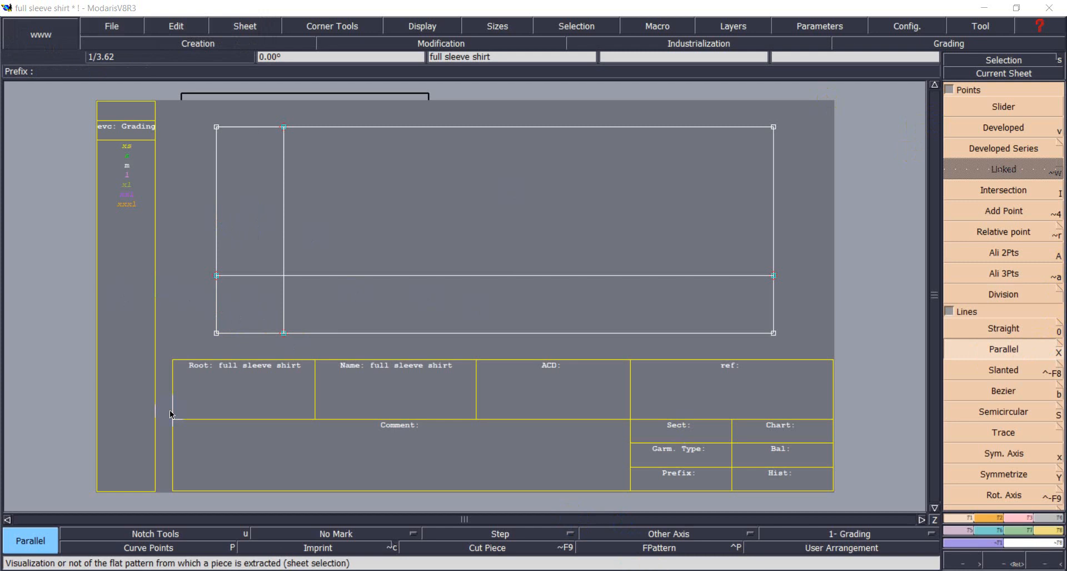
left_click(214, 211)
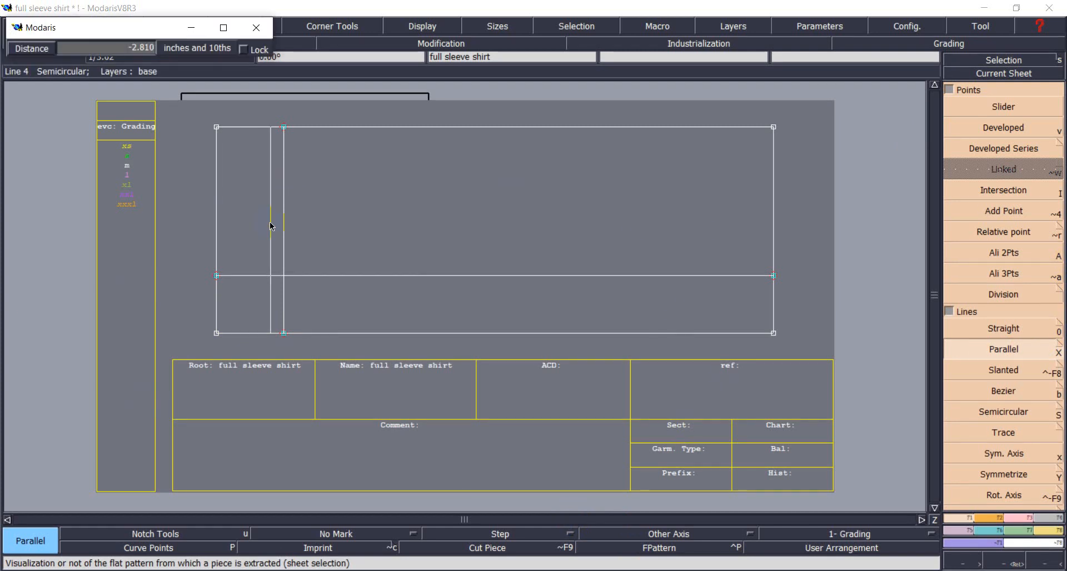
type("-3.500-0.625")
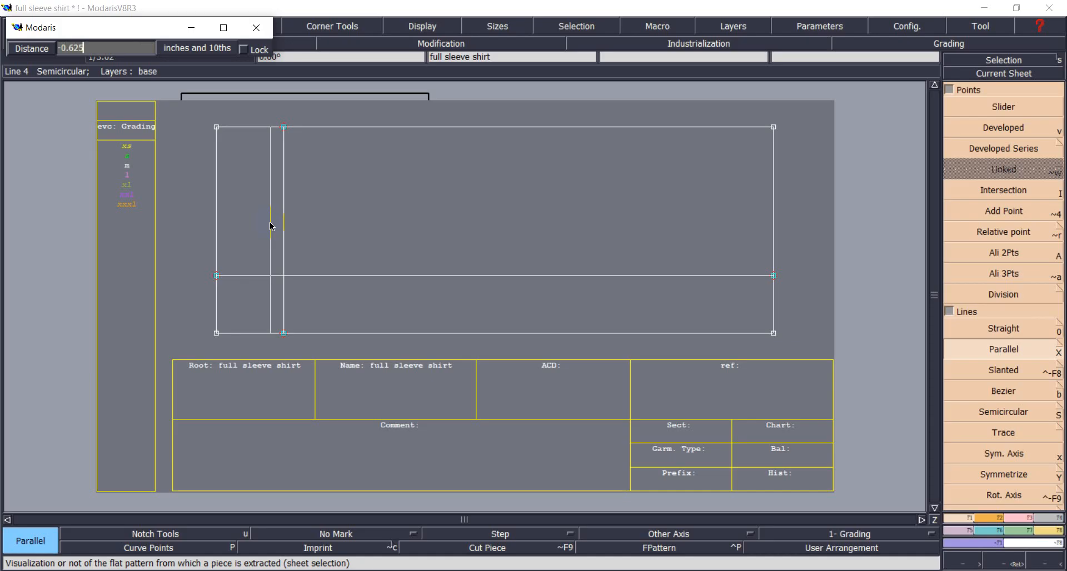
key("Return")
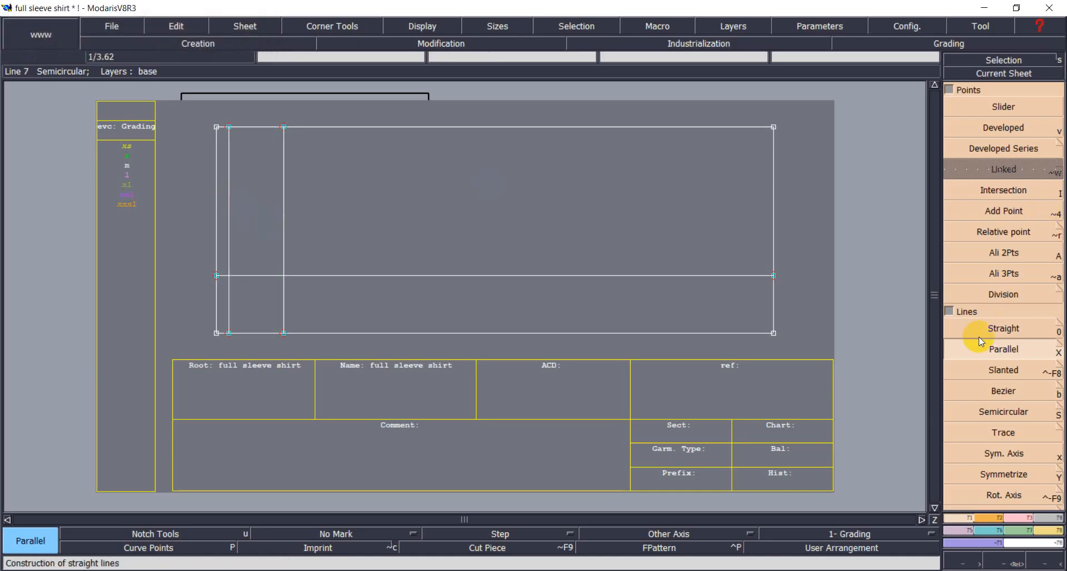
left_click(1016, 519)
left_click(961, 519)
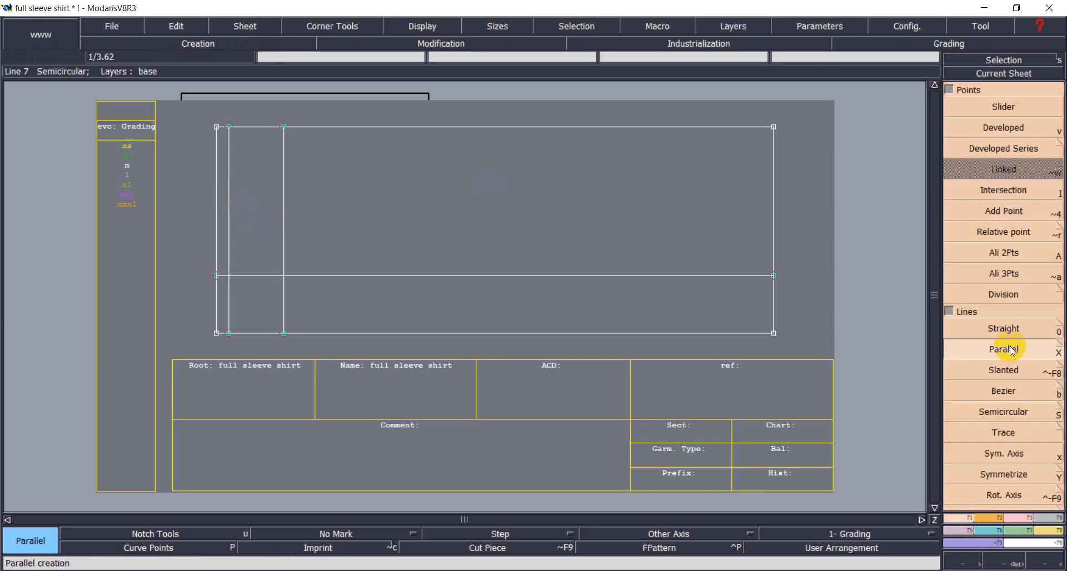
left_click(998, 392)
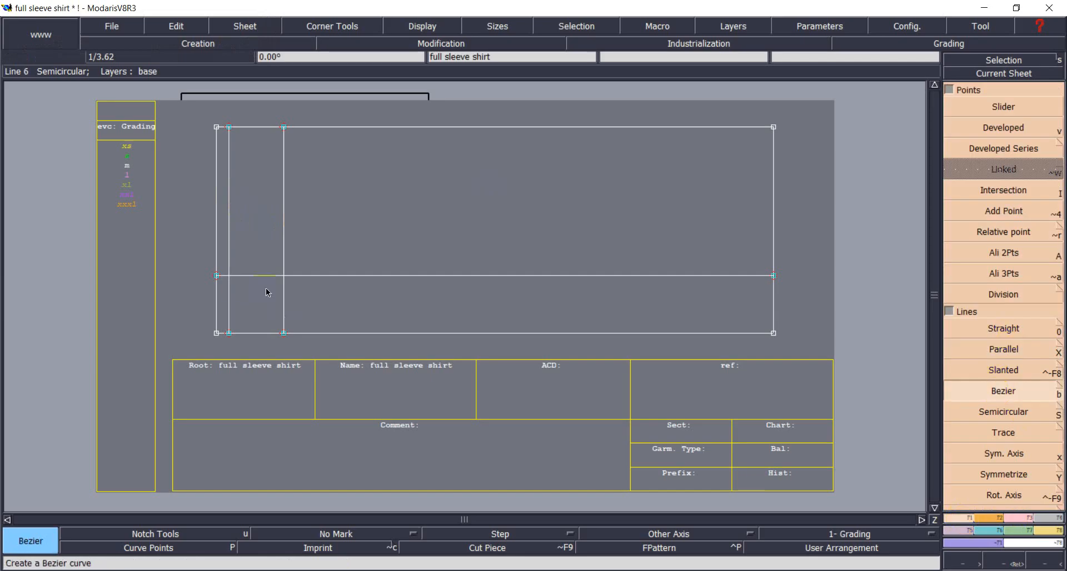
Draw two Bezier lines from the left-edge point to the nearer and farther bottom points.
left_click(216, 276)
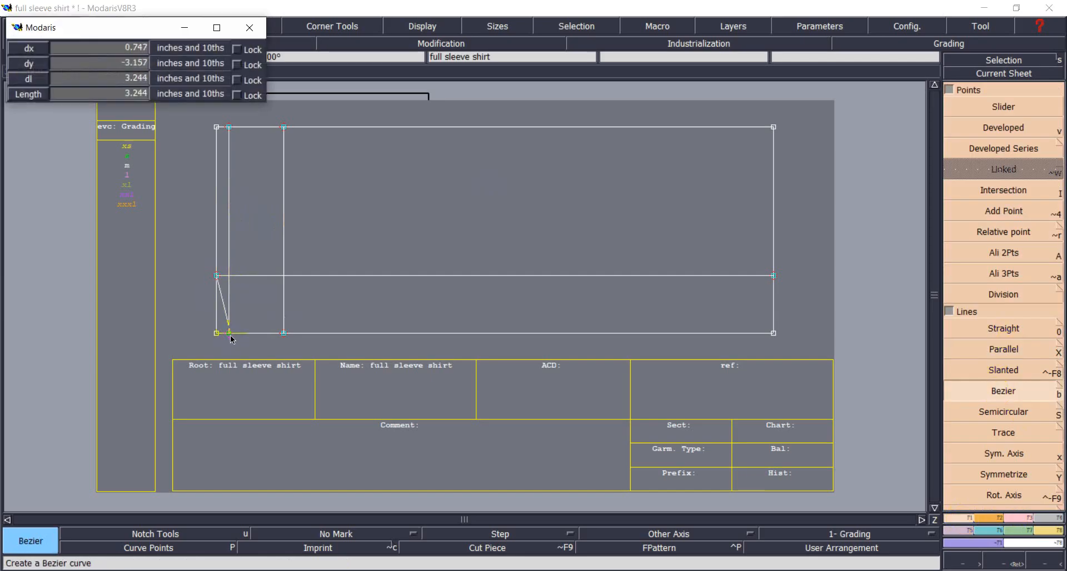
left_click(229, 334)
left_click(217, 276)
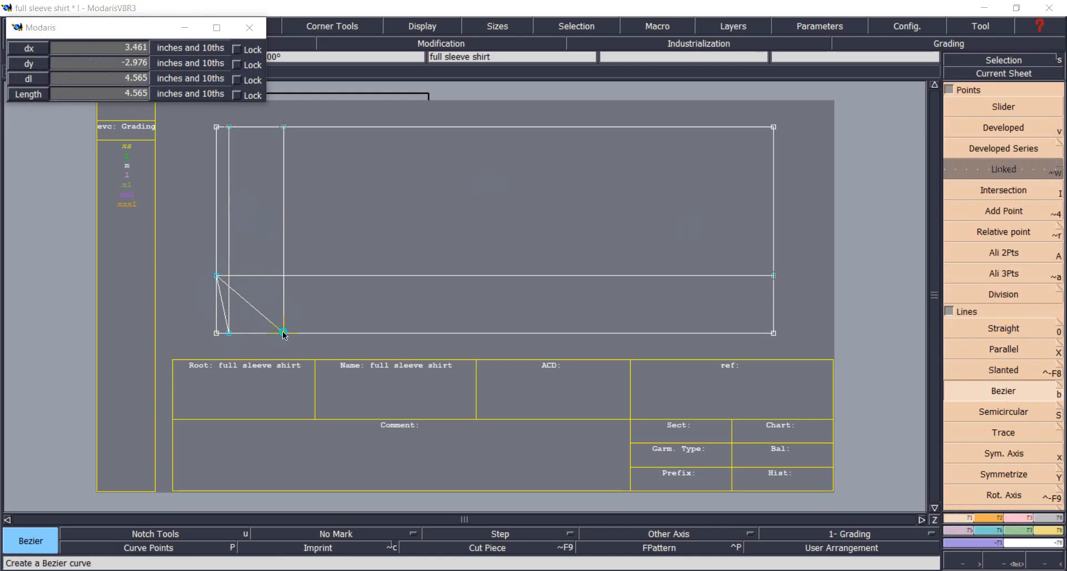
left_click(284, 333)
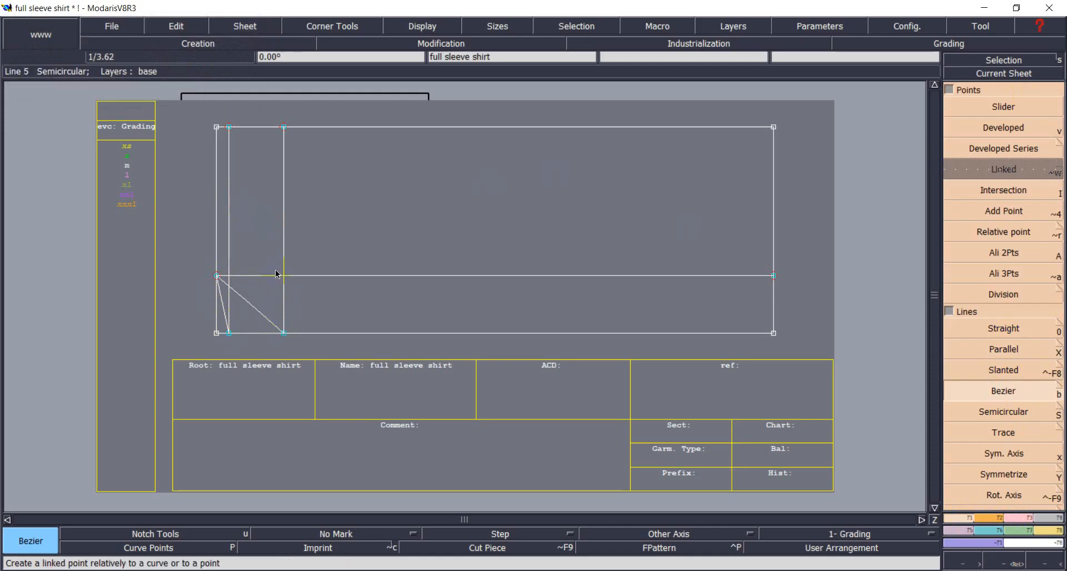
Turn on curve handles in the display options and zoom into the lower-left lines.
left_click(1014, 518)
left_click(984, 282)
left_click(409, 26)
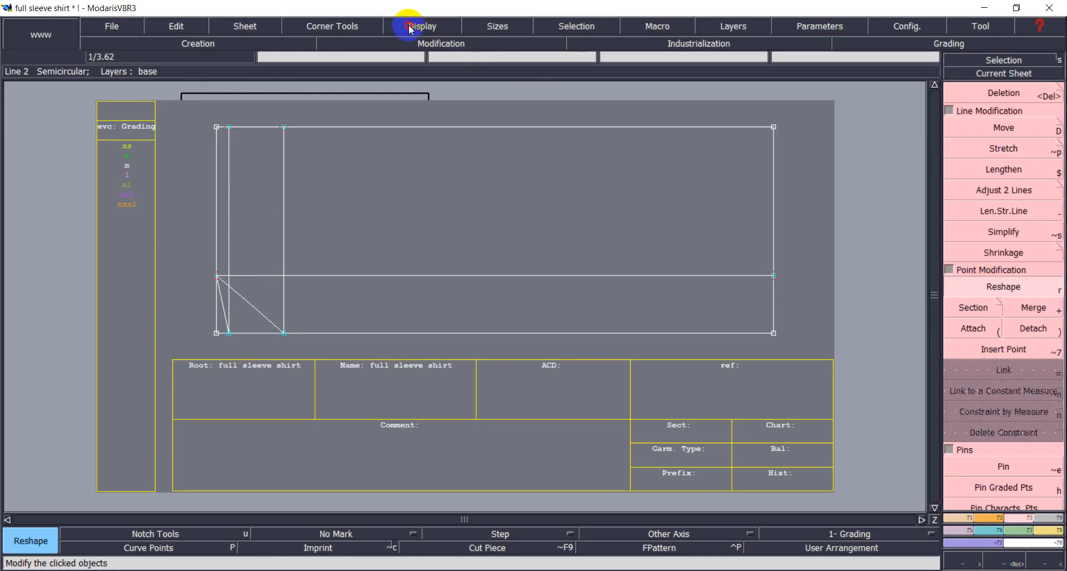
left_click(426, 321)
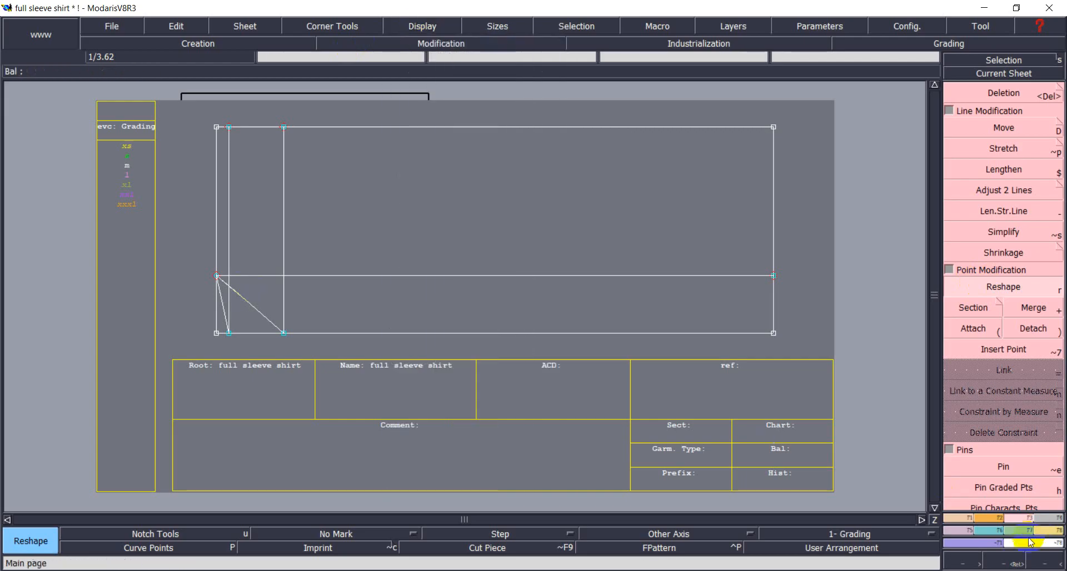
left_click(1008, 562)
left_click_drag(178, 255, 324, 349)
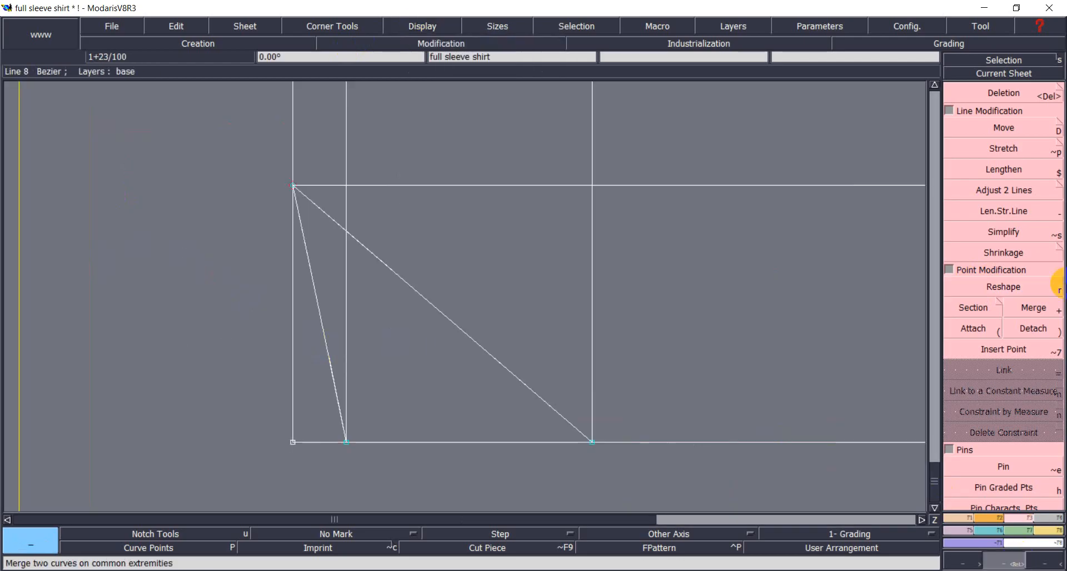
Reshape both diagonal lines into smooth curves, then show the whole sheet again.
left_click(1008, 288)
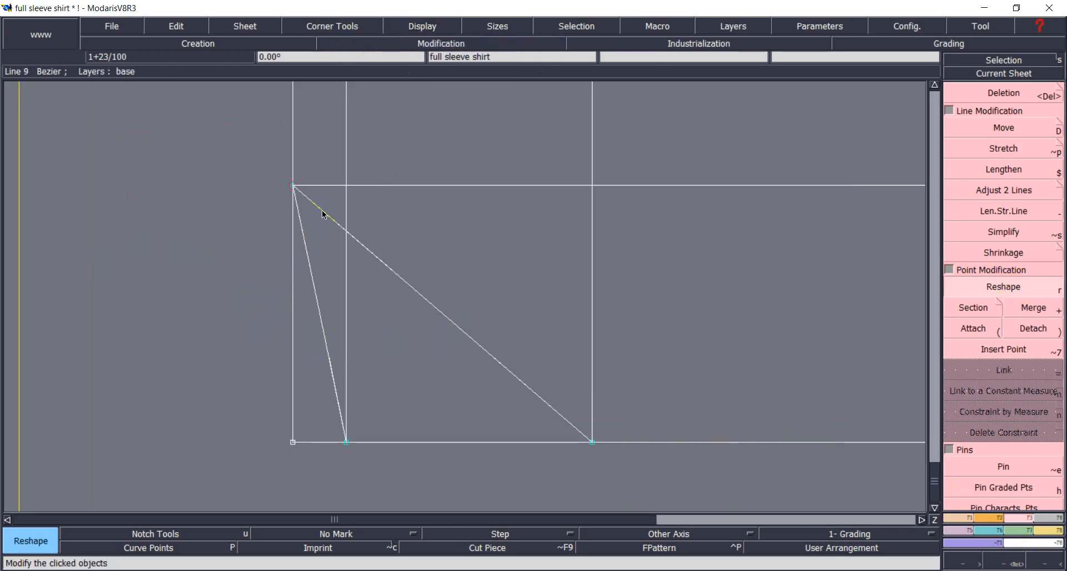
left_click_drag(324, 214, 506, 222)
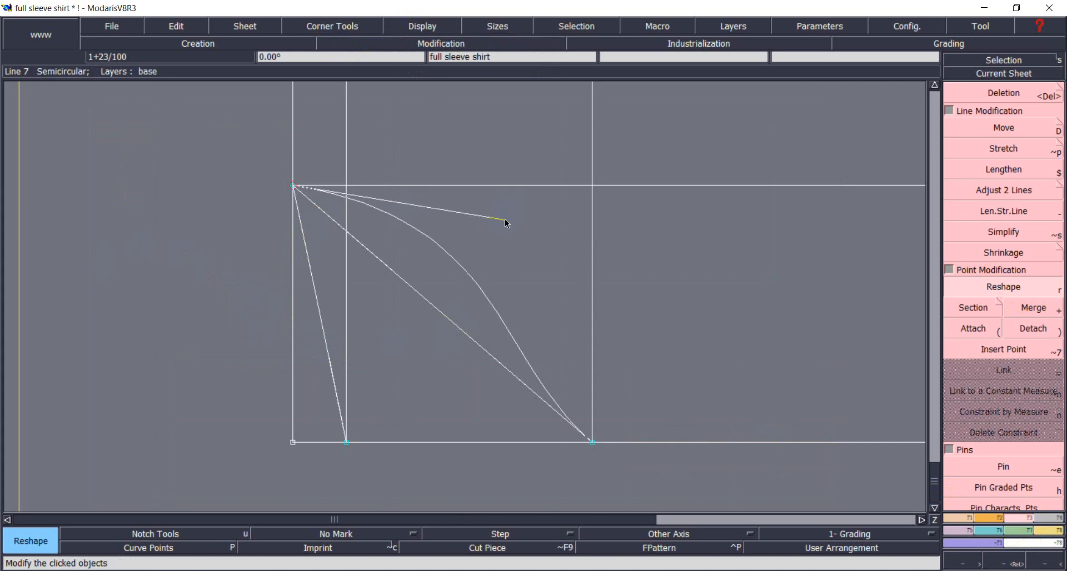
left_click_drag(510, 359, 591, 286)
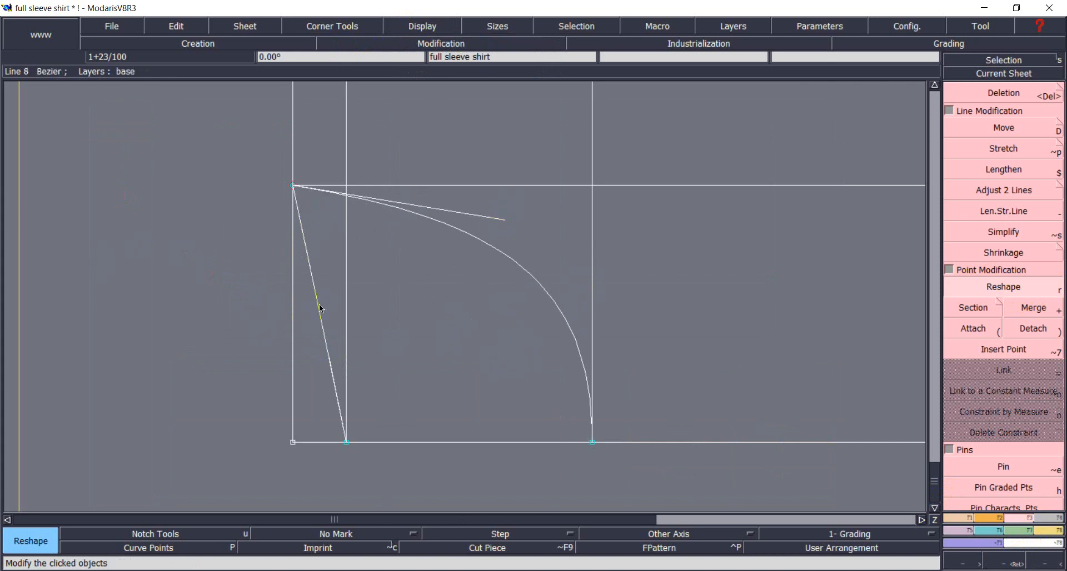
left_click_drag(305, 238, 381, 203)
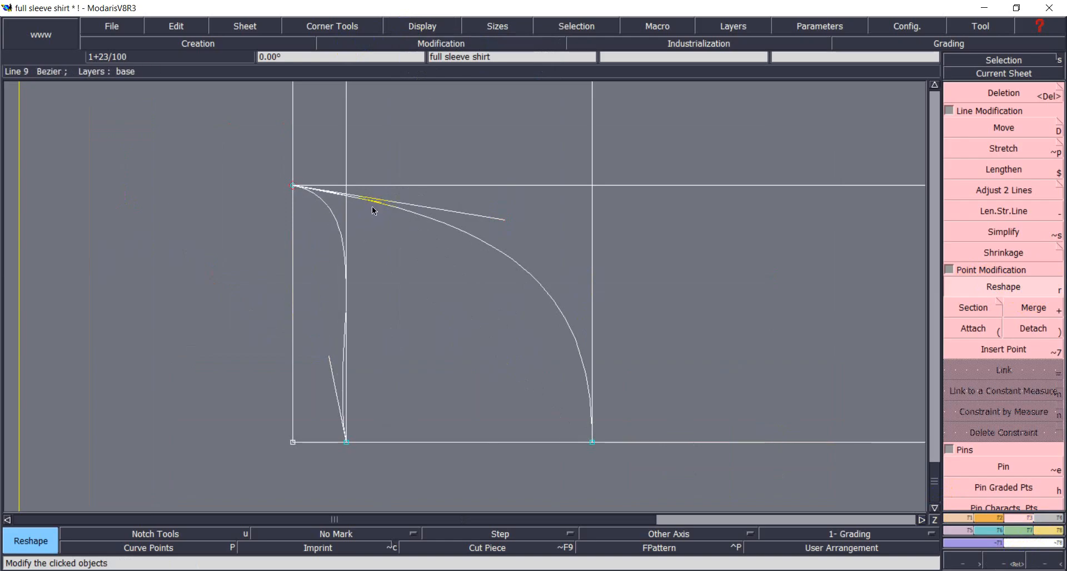
left_click_drag(330, 360, 344, 319)
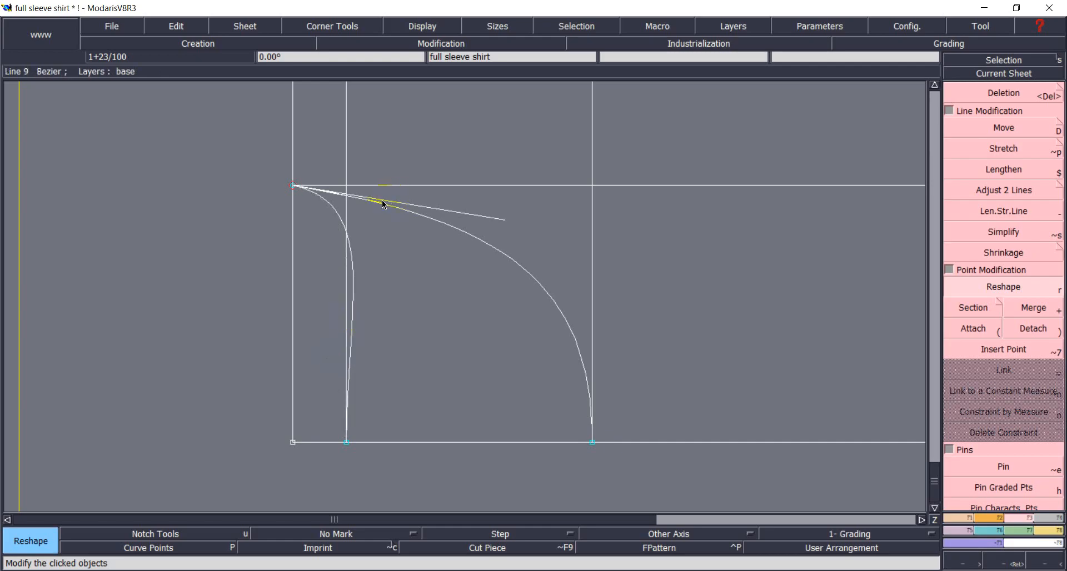
left_click_drag(381, 206, 355, 218)
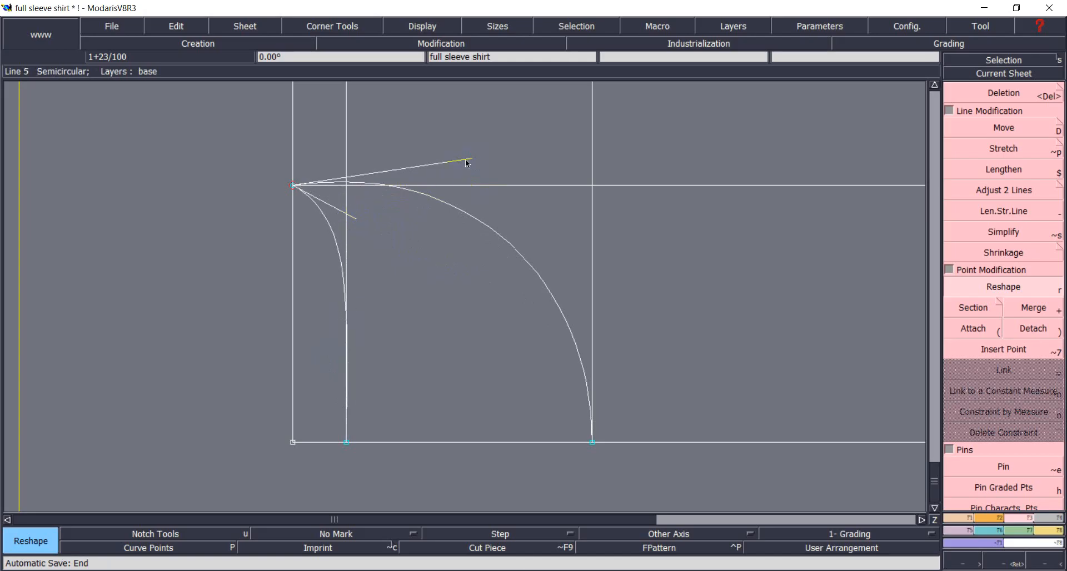
left_click_drag(471, 159, 471, 224)
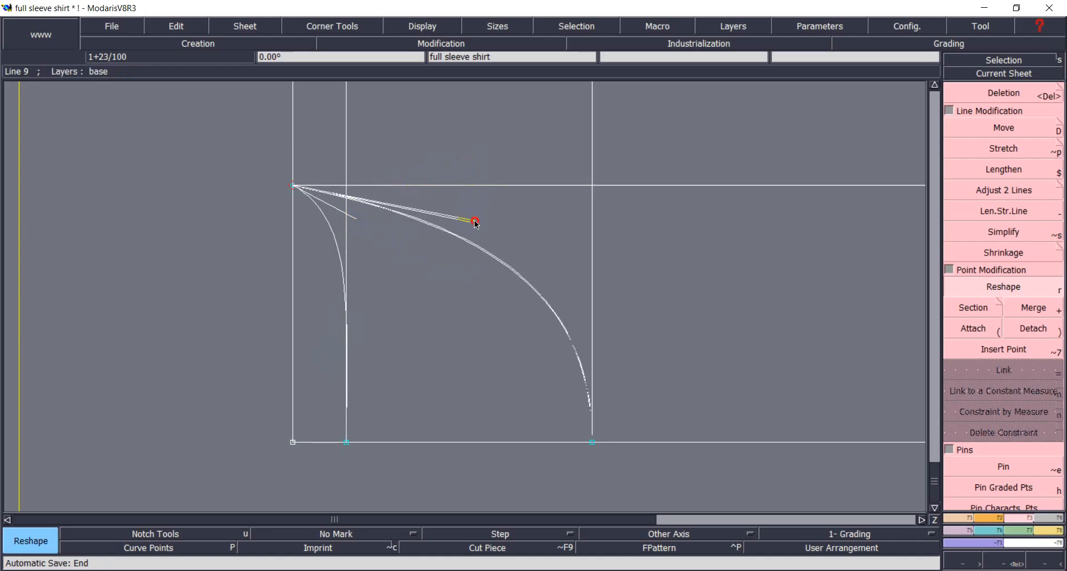
left_click(1015, 93)
left_click(1003, 73)
left_click(624, 243)
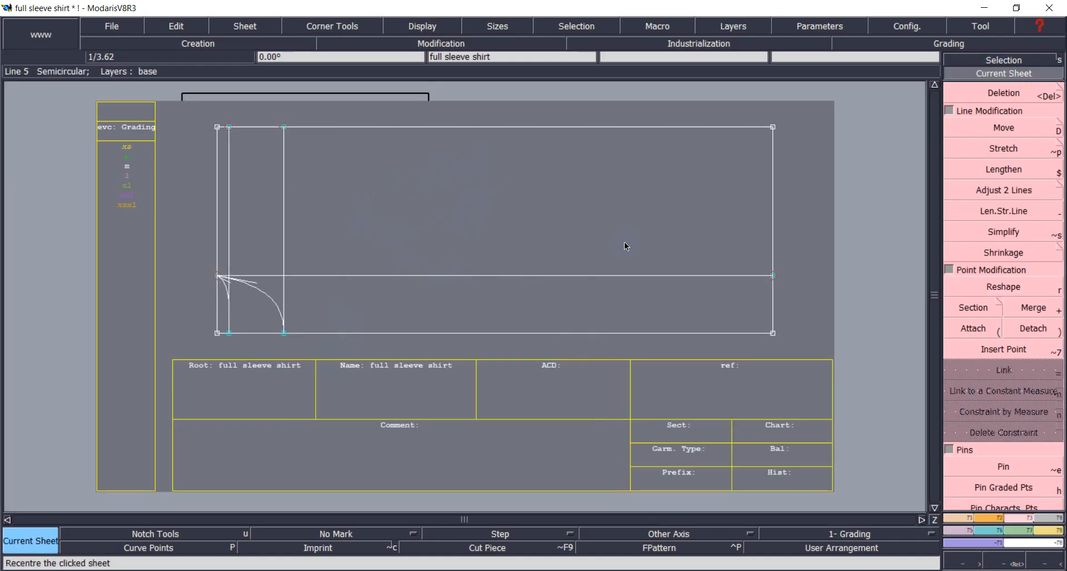
Delete the horizontal line, the upper 3.5-inch line part, and the 0.625-inch vertical line.
left_click(1033, 92)
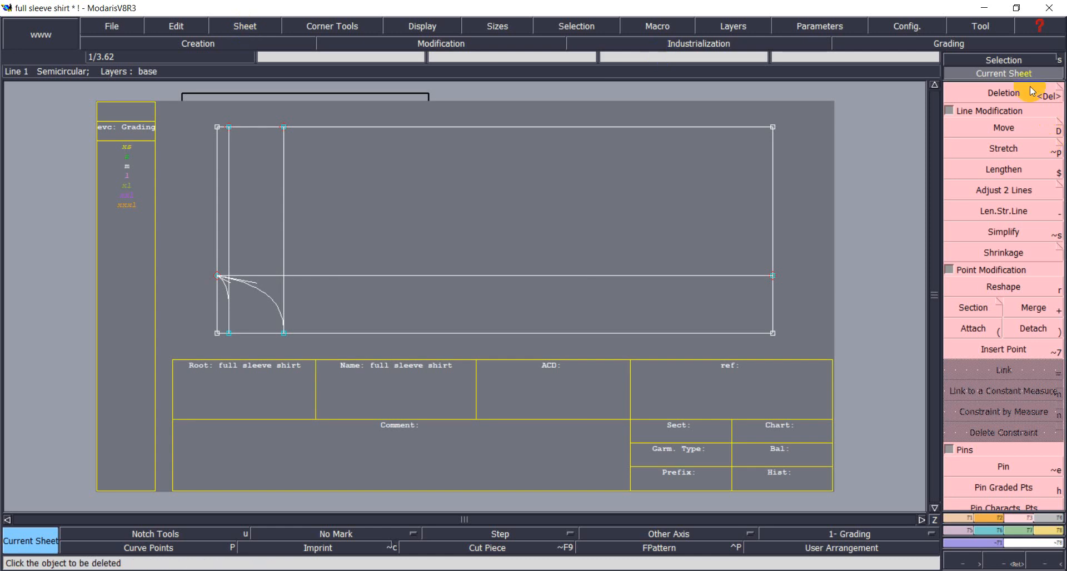
left_click(369, 275)
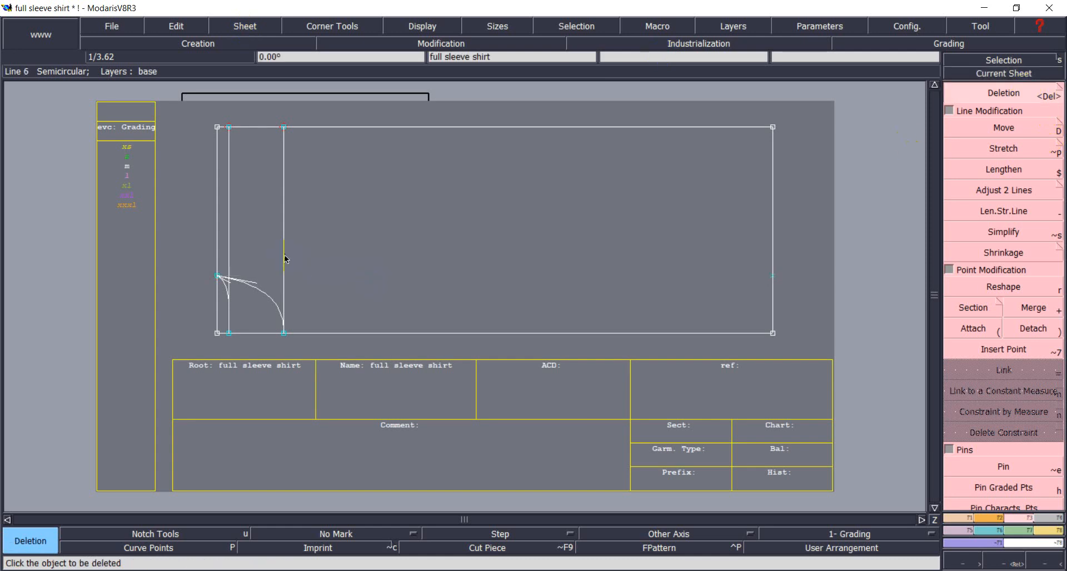
left_click(284, 259)
left_click(230, 251)
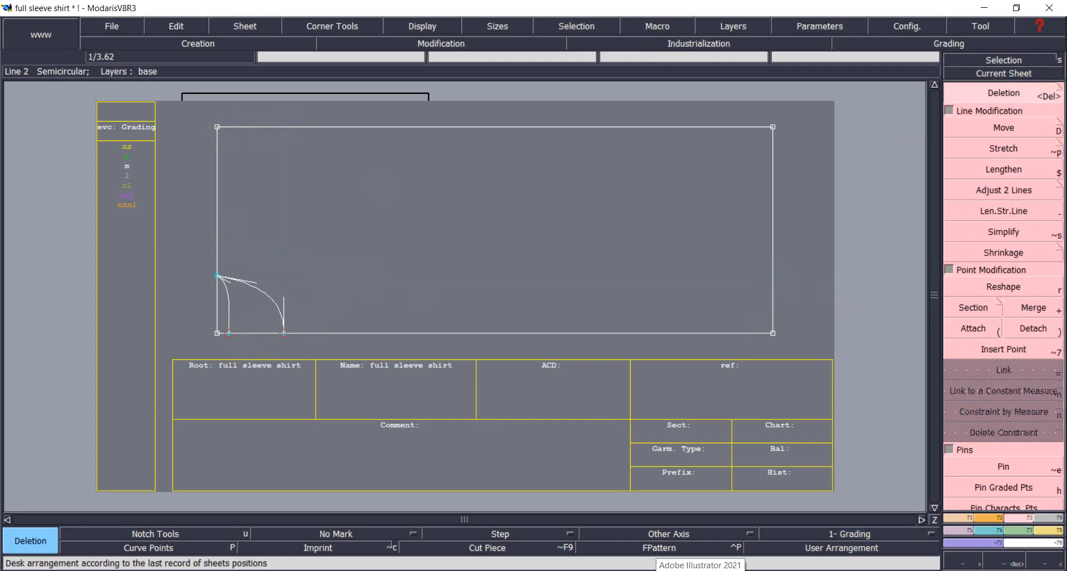
mouse_move(762, 570)
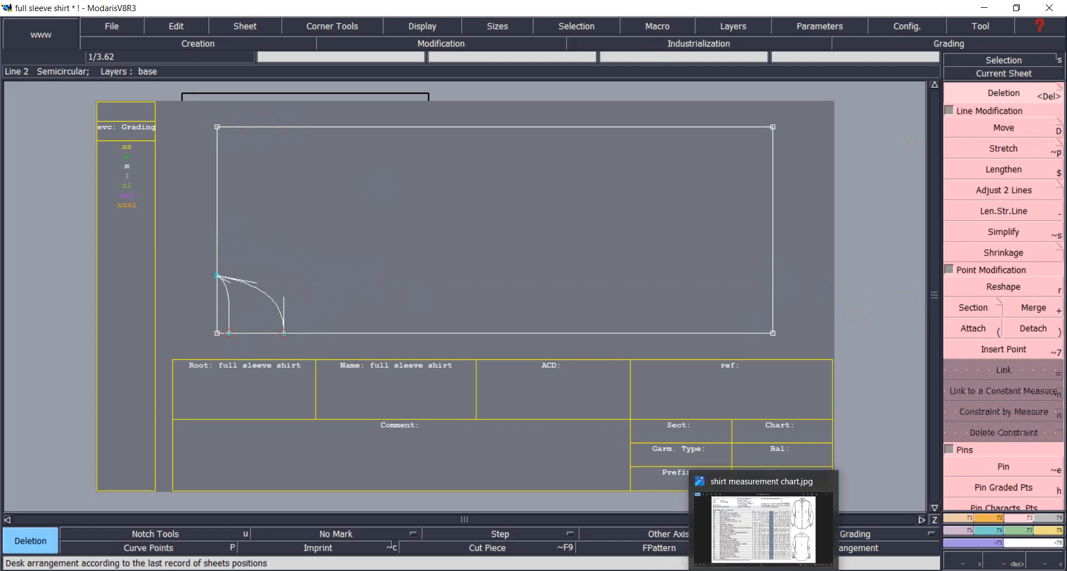
Read the shirt measurement chart in Photos, then go back to the full sleeve shirt pattern.
left_click(763, 570)
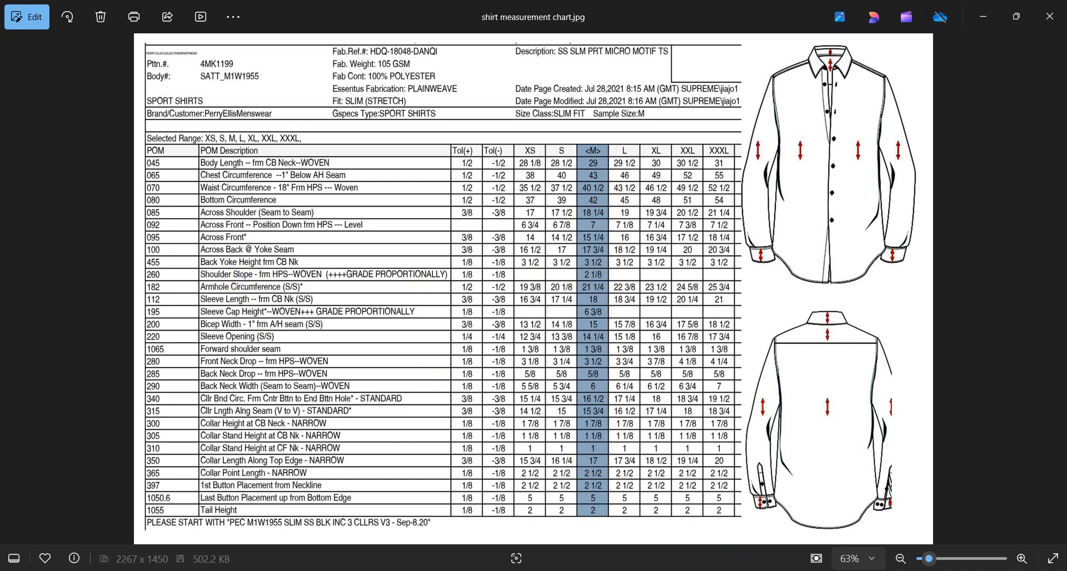
mouse_move(762, 570)
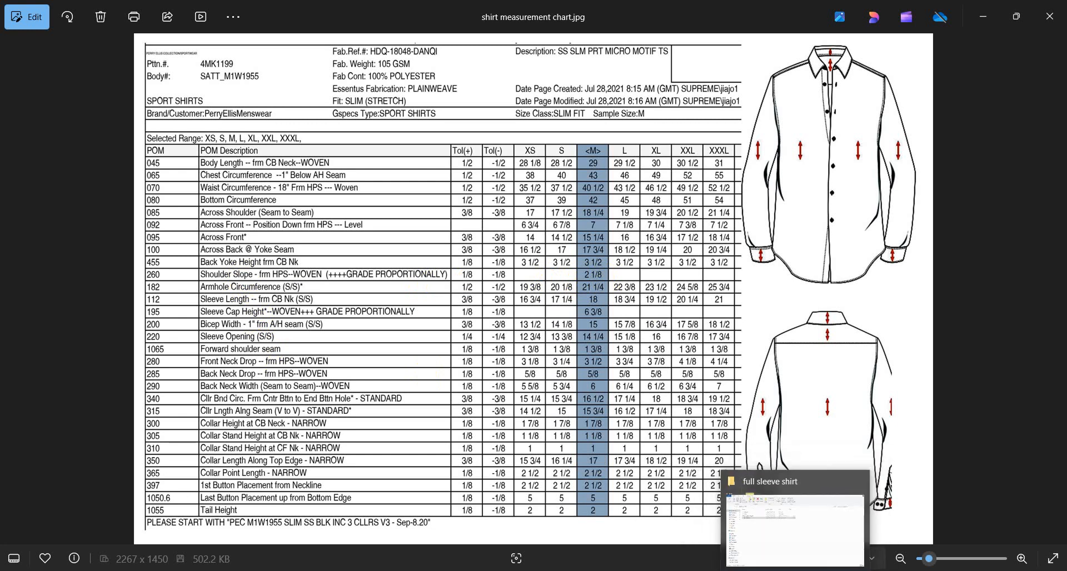
left_click(284, 528)
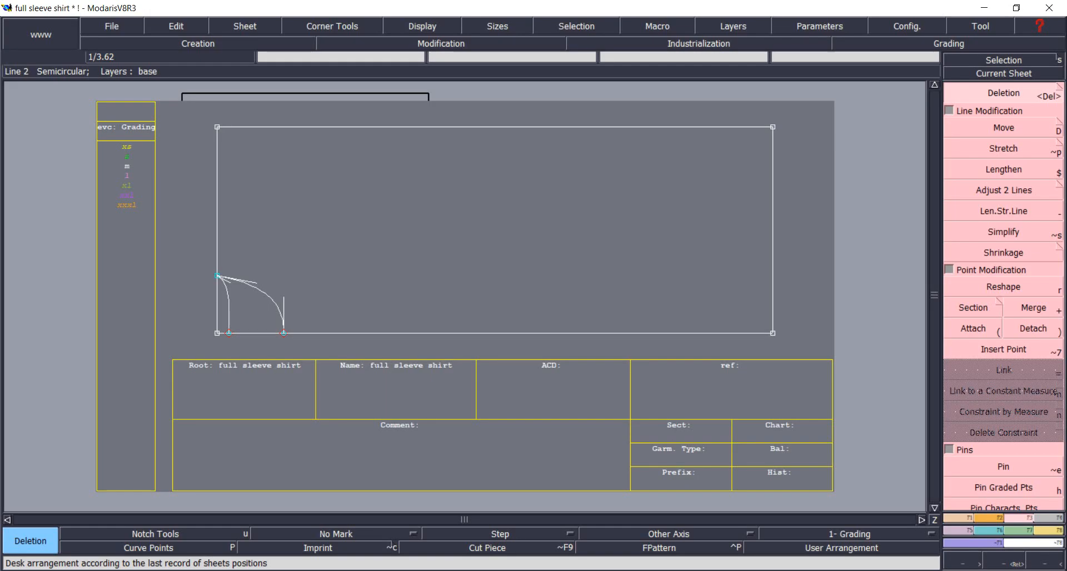
Create a vertical line parallel to the frame's left edge at distance -2.128.
left_click(931, 481)
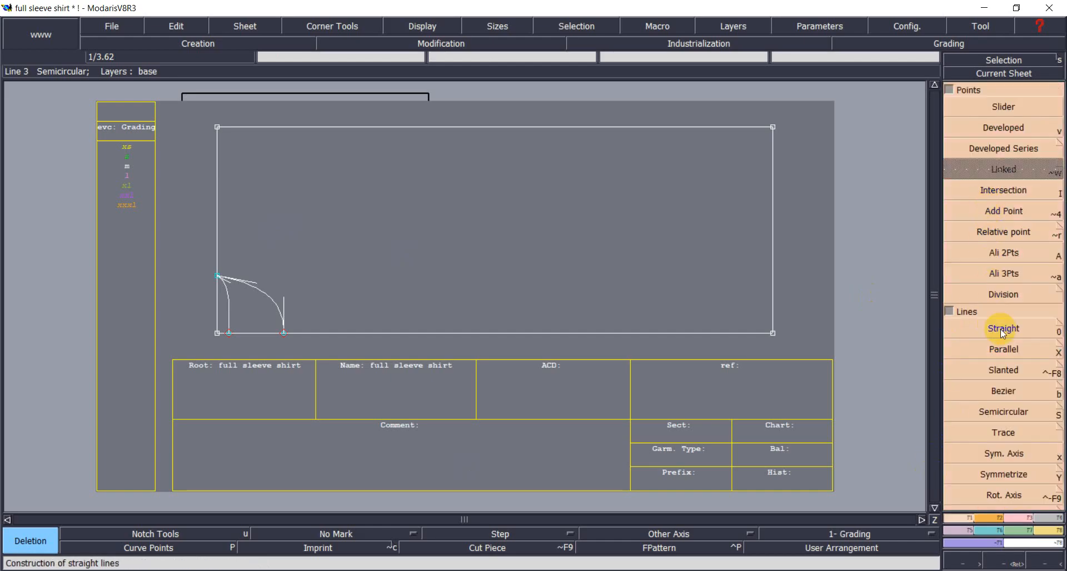
left_click(1001, 350)
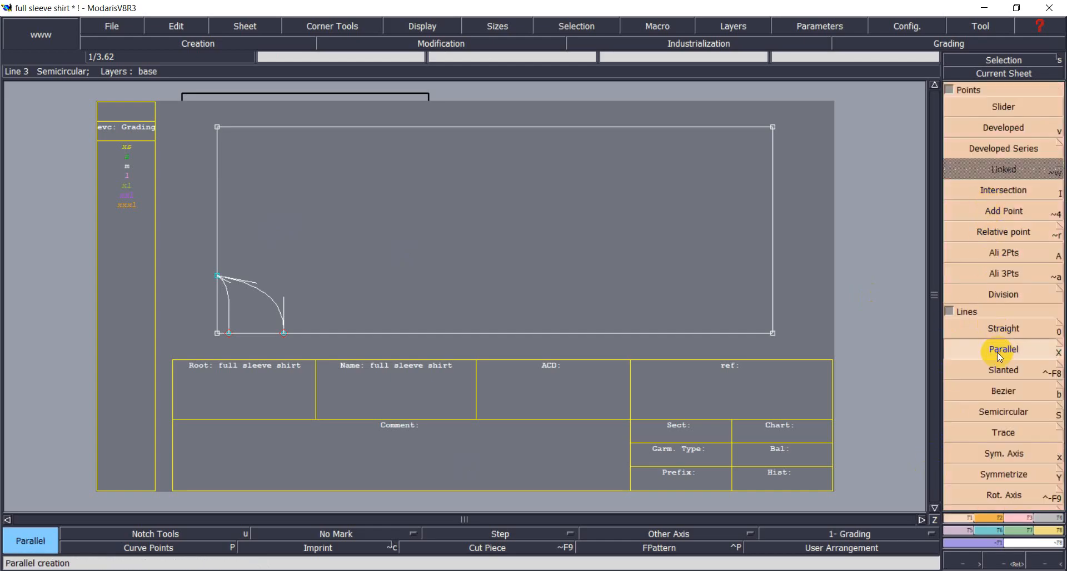
left_click(226, 230)
type("-")
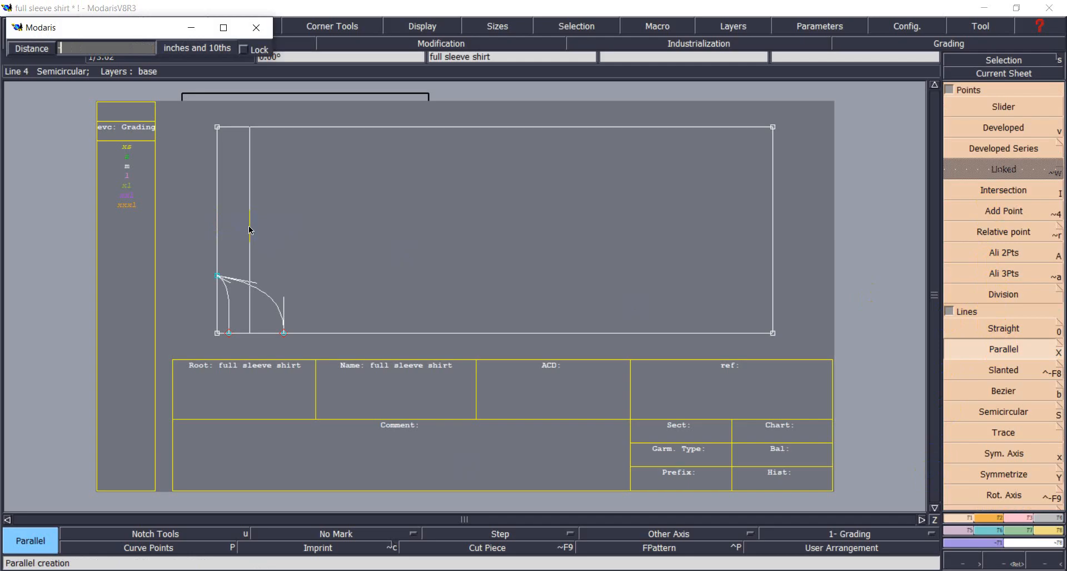
type("2.128")
key("Return")
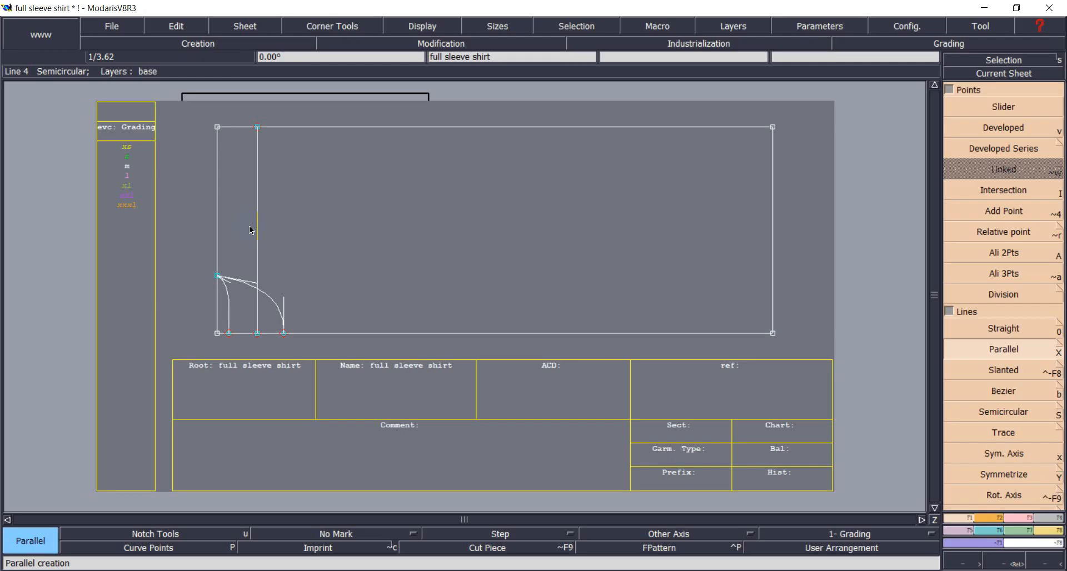
Check the shirt measurement chart, then return to the pattern sheet.
left_click(780, 570)
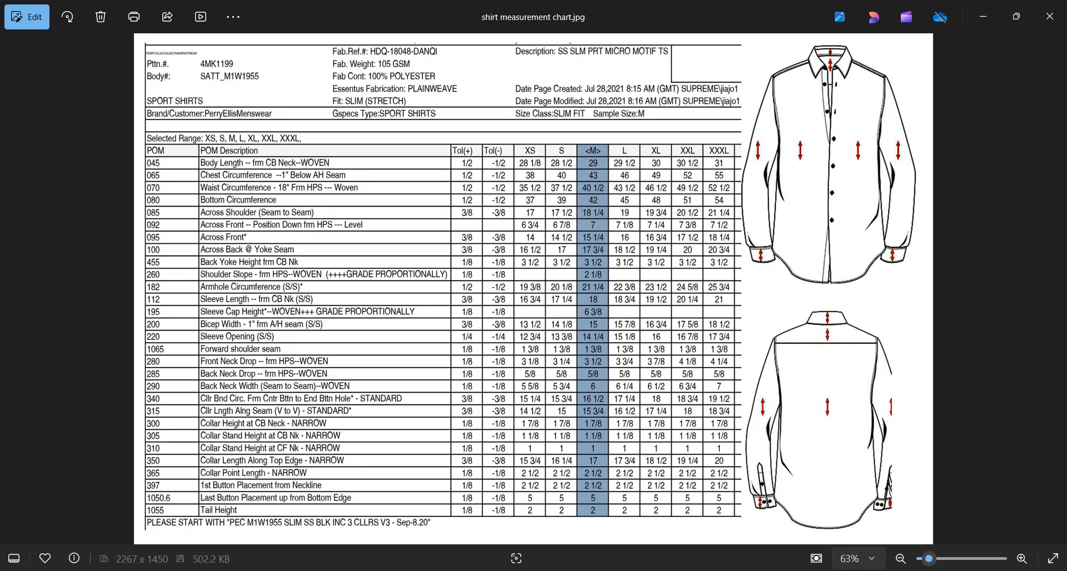
key("alt+Tab")
left_click(936, 517)
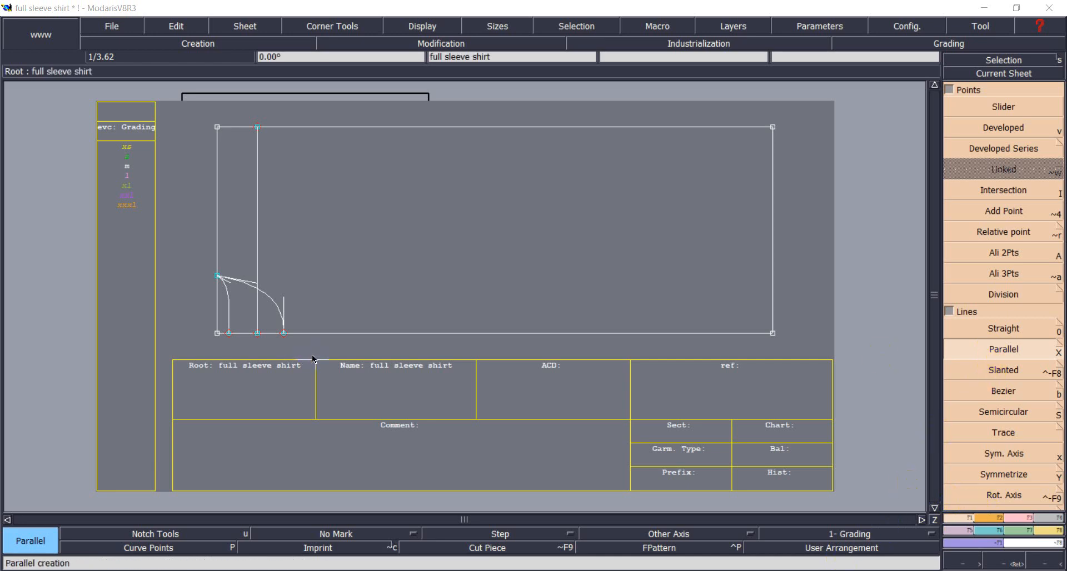
Add a horizontal line 9.1 inches above the bottom edge and trim it to the inner vertical line.
left_click(351, 332)
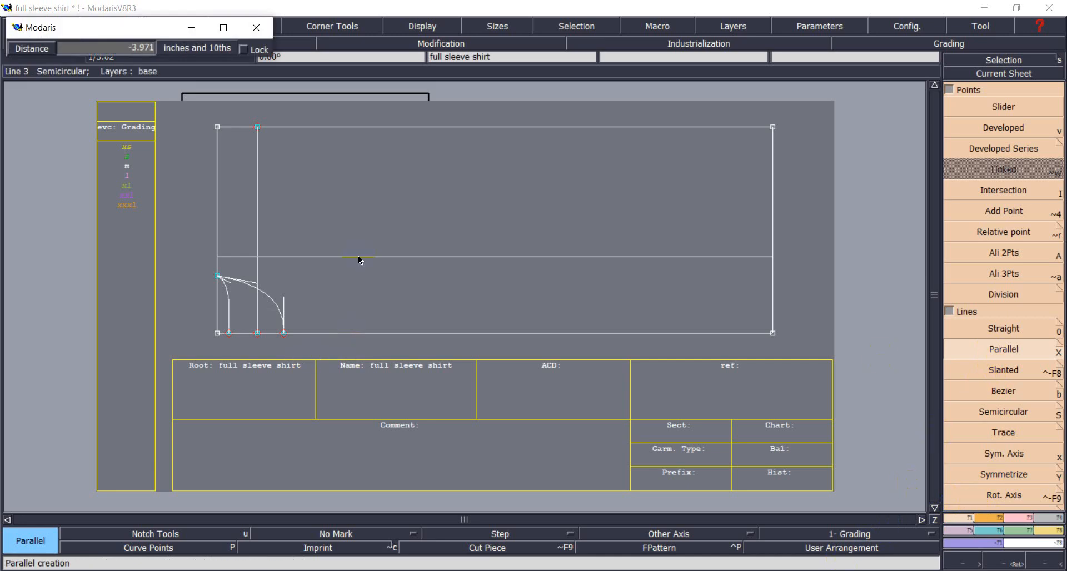
type("-9.1")
key("Return")
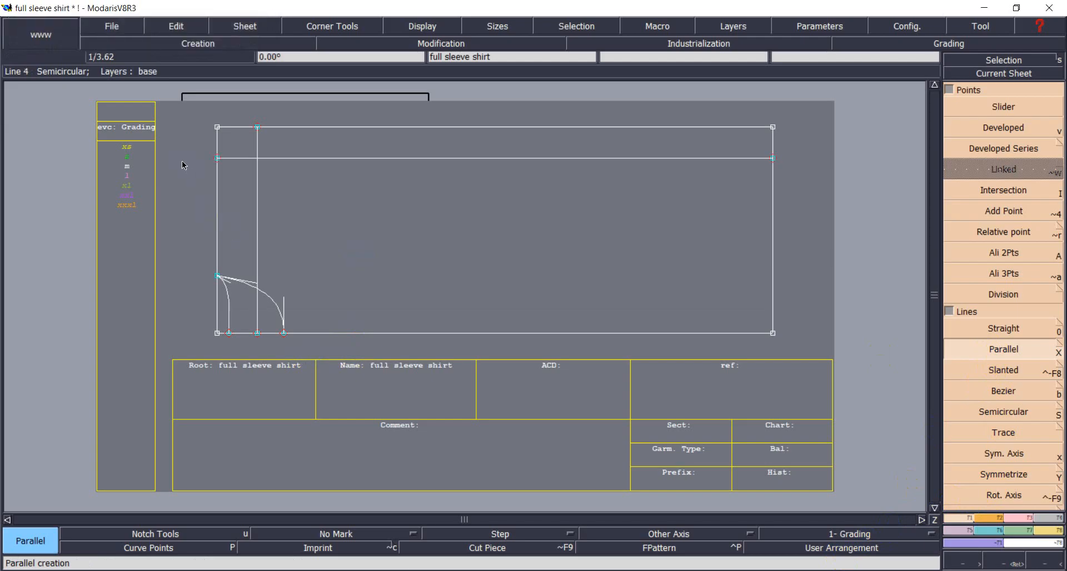
left_click(1021, 518)
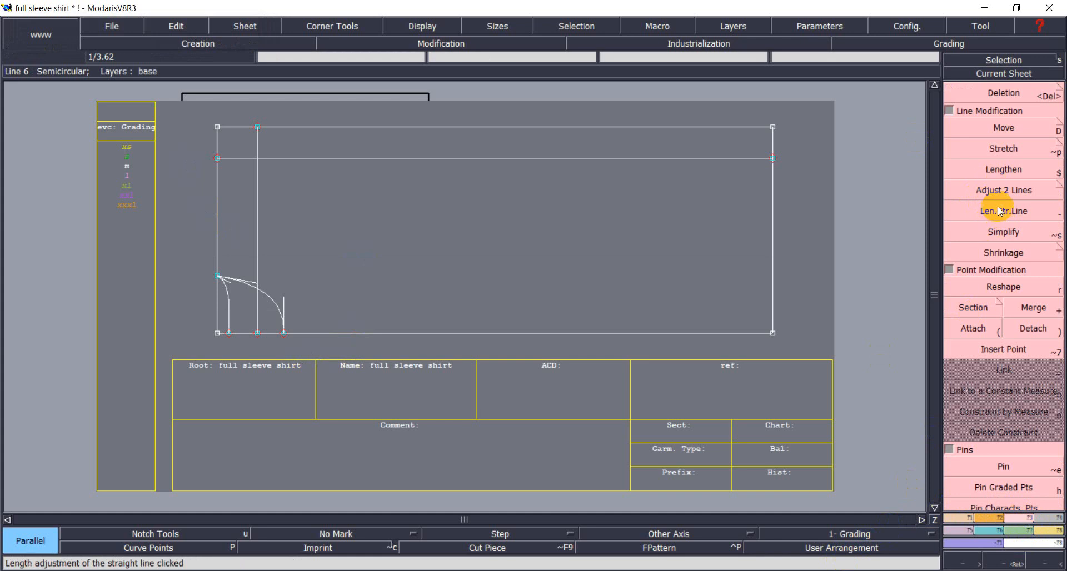
left_click(999, 211)
left_click(1000, 190)
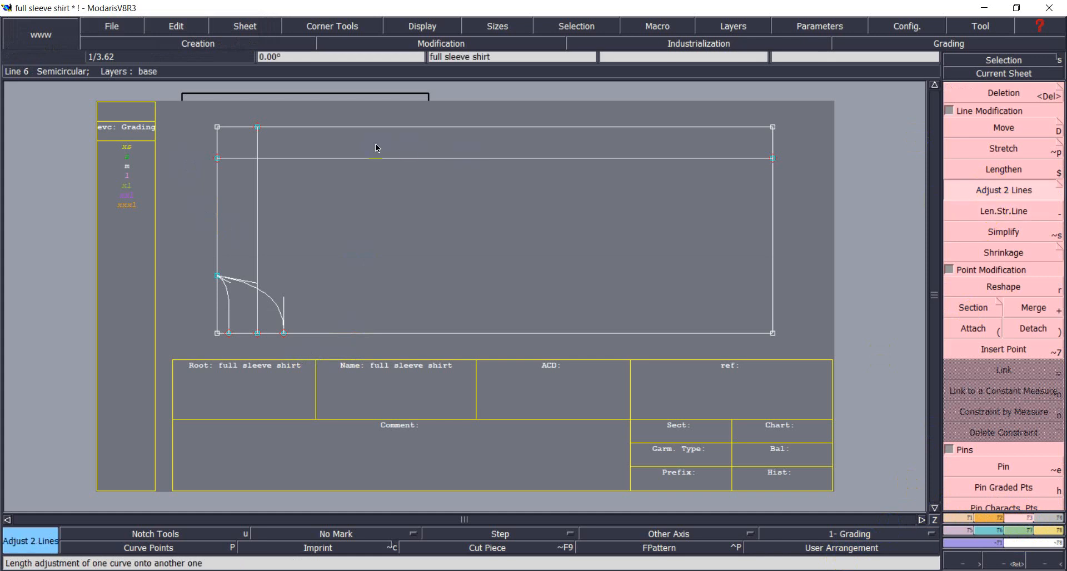
left_click(295, 160)
left_click(257, 169)
Draw a straight line from the cap curve's top point to the guide corner, then delete both guides.
left_click(958, 516)
left_click(996, 329)
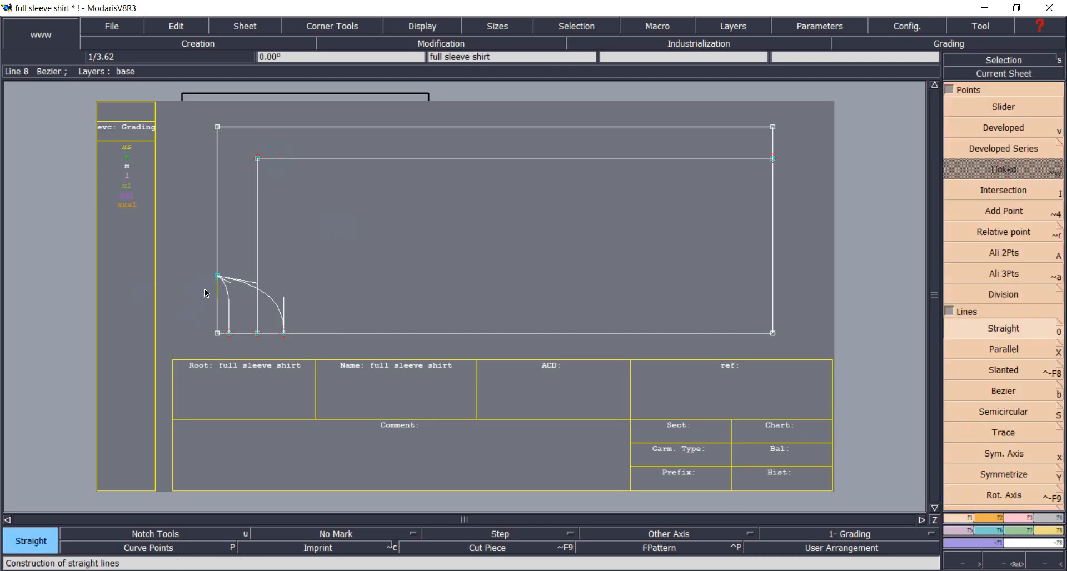
left_click(218, 276)
left_click(257, 159)
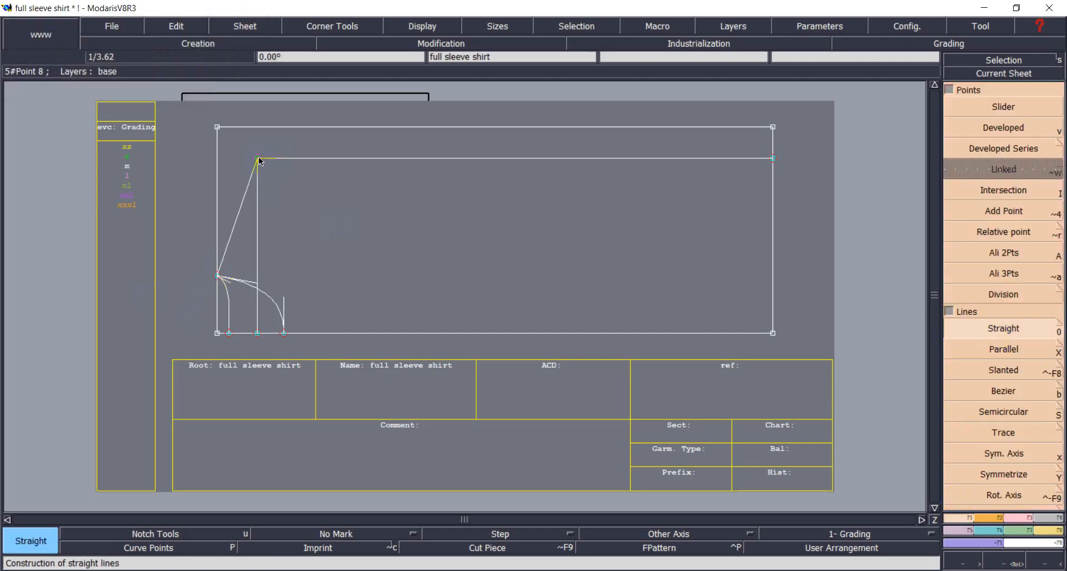
key("Delete")
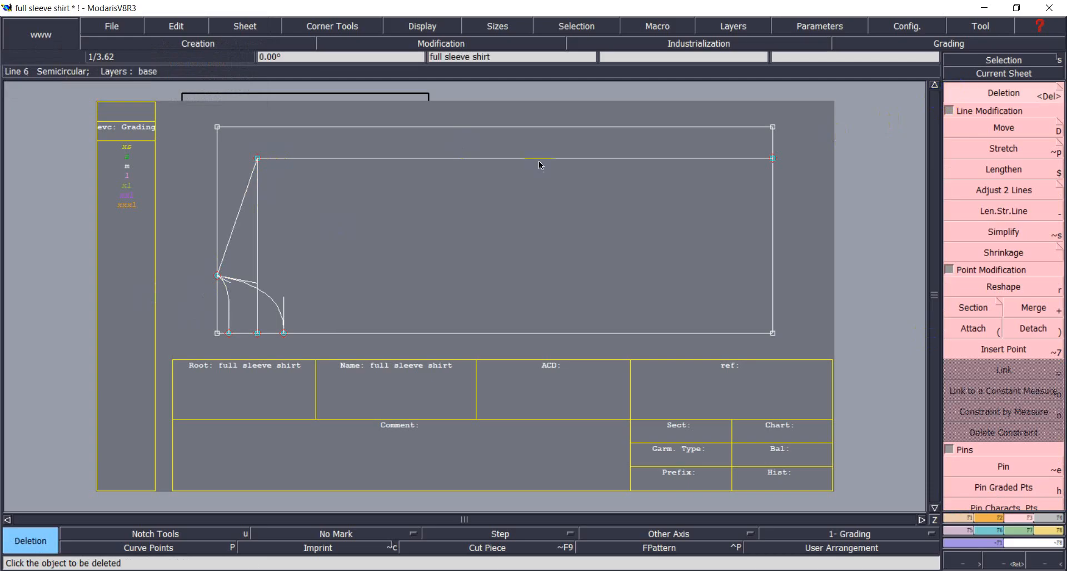
left_click(348, 159)
left_click(257, 196)
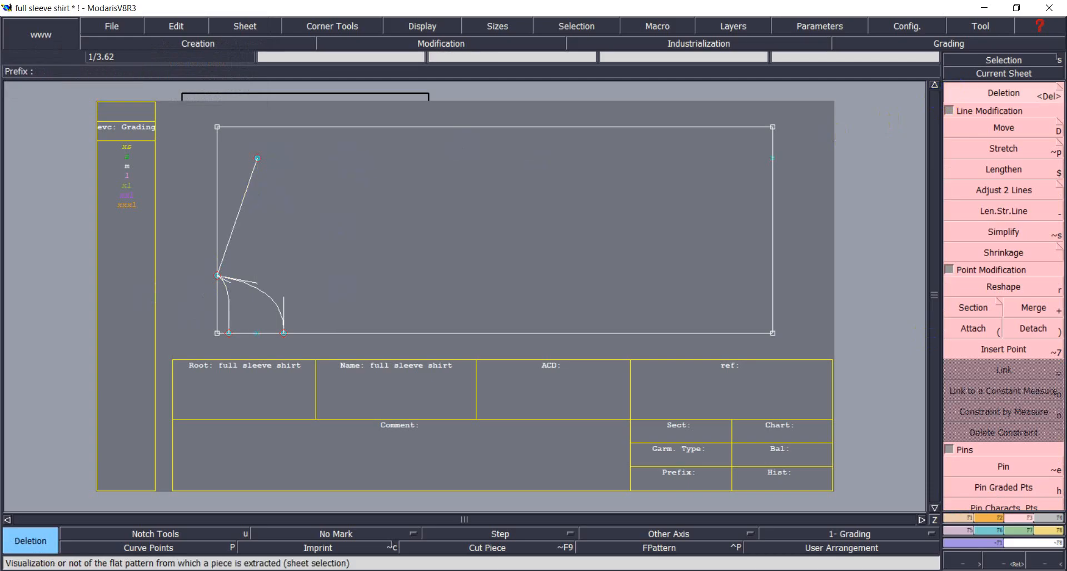
key("alt+Tab")
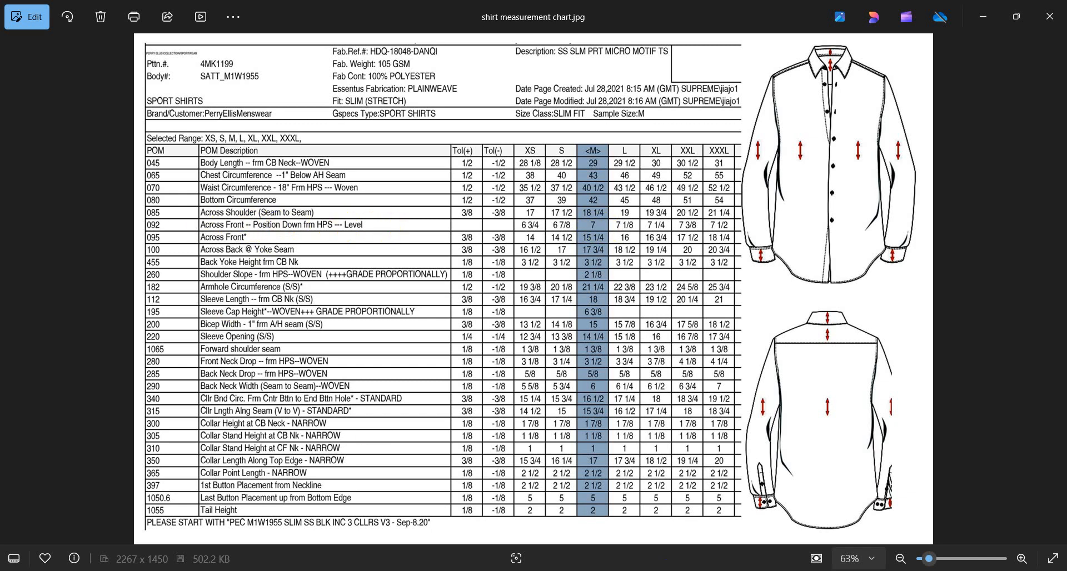
key("alt+Tab")
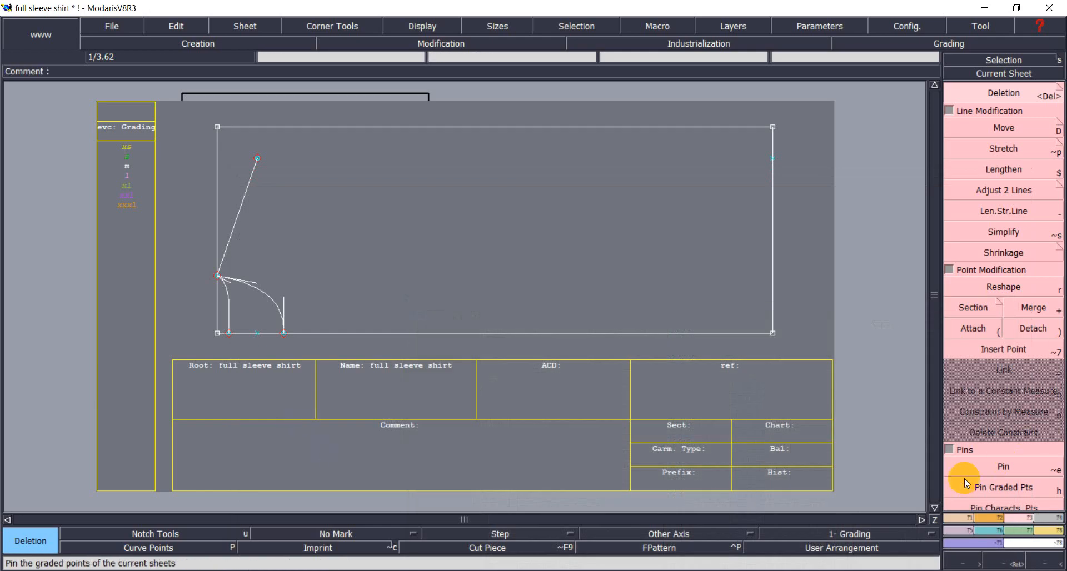
Offset a vertical line -9.125 from the left edge, then switch to the measurement chart.
left_click(958, 519)
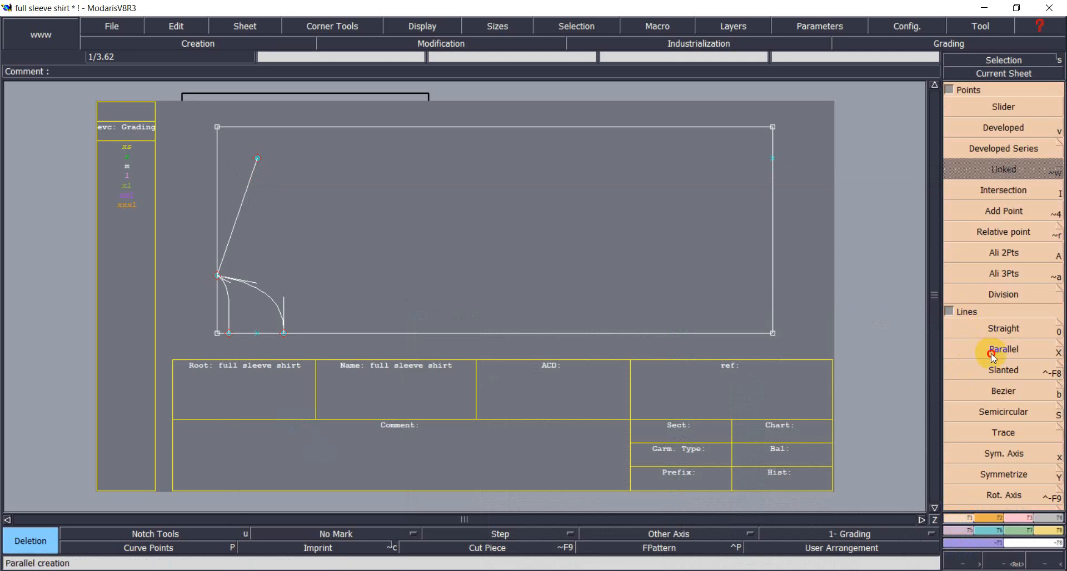
left_click(991, 350)
left_click(215, 218)
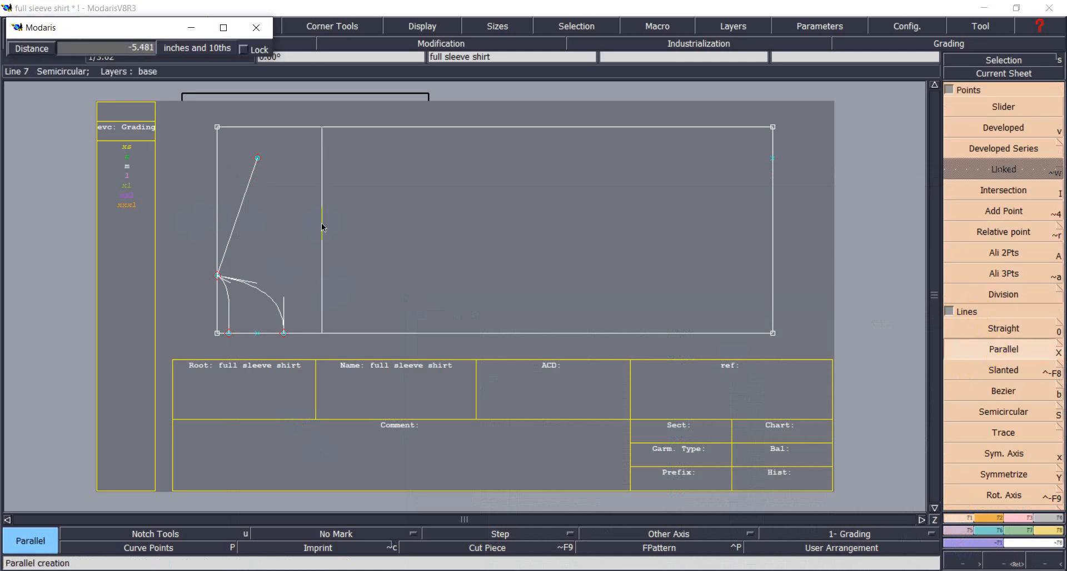
type("-9.125")
key("Return")
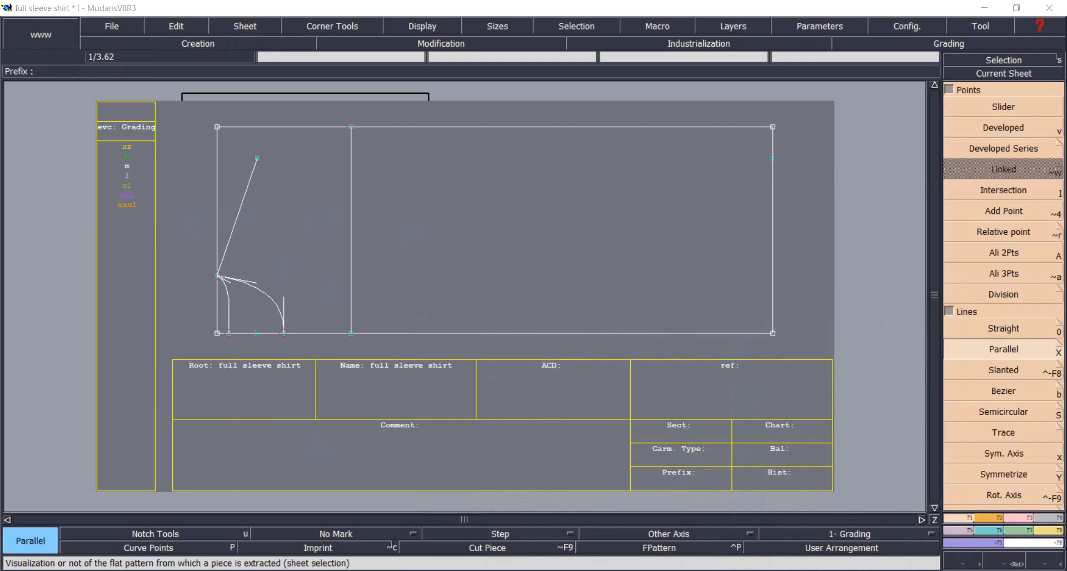
key("alt+Tab")
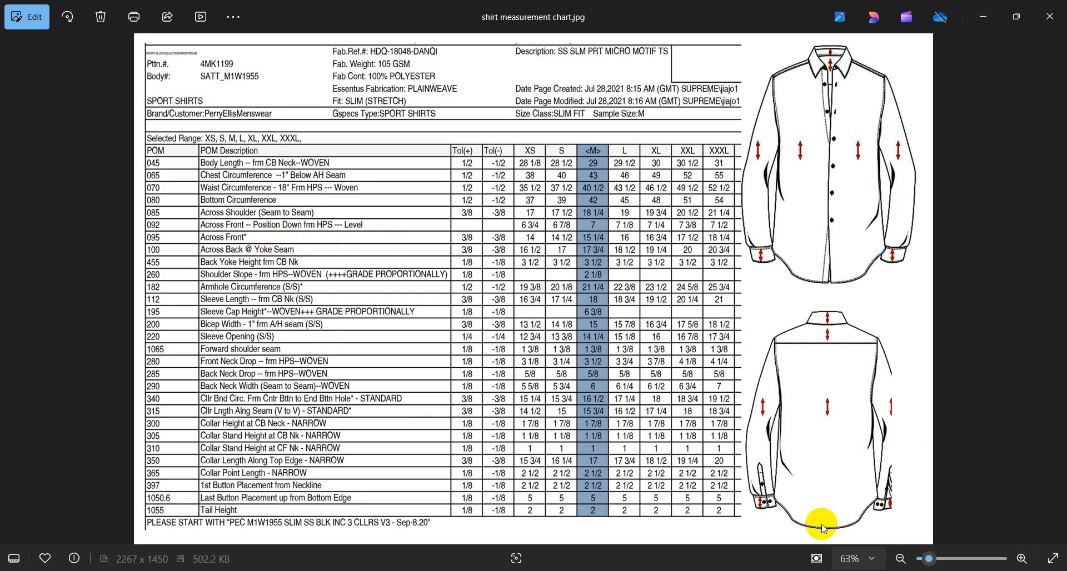
Return from the measurement chart to the full sleeve shirt pattern in Modaris.
left_click(792, 570)
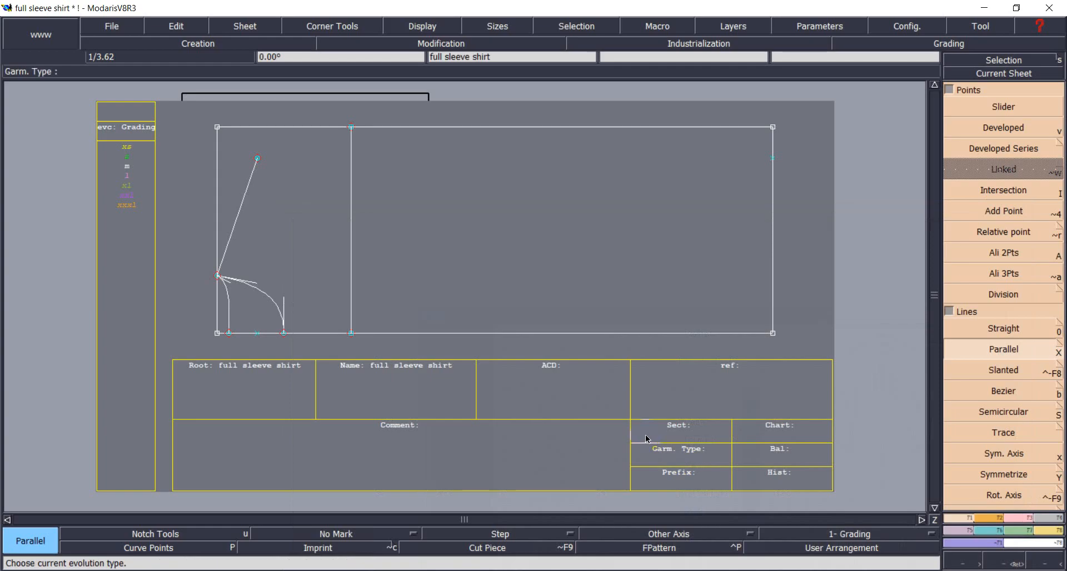
Create two horizontal parallel lines from the frame edge at distances -7.625 and -9.25.
left_click(1032, 372)
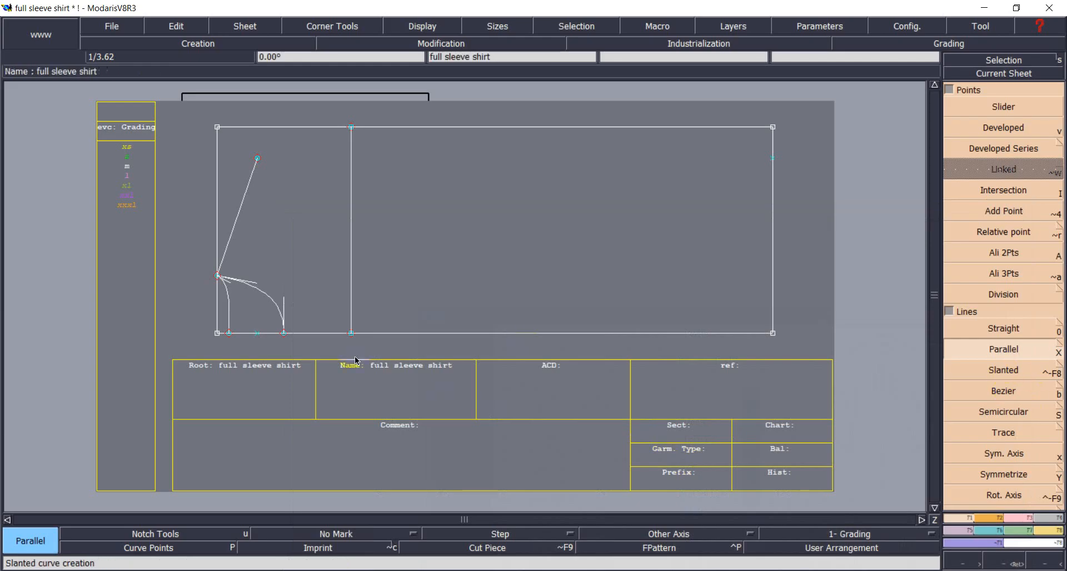
left_click(405, 334)
type("-")
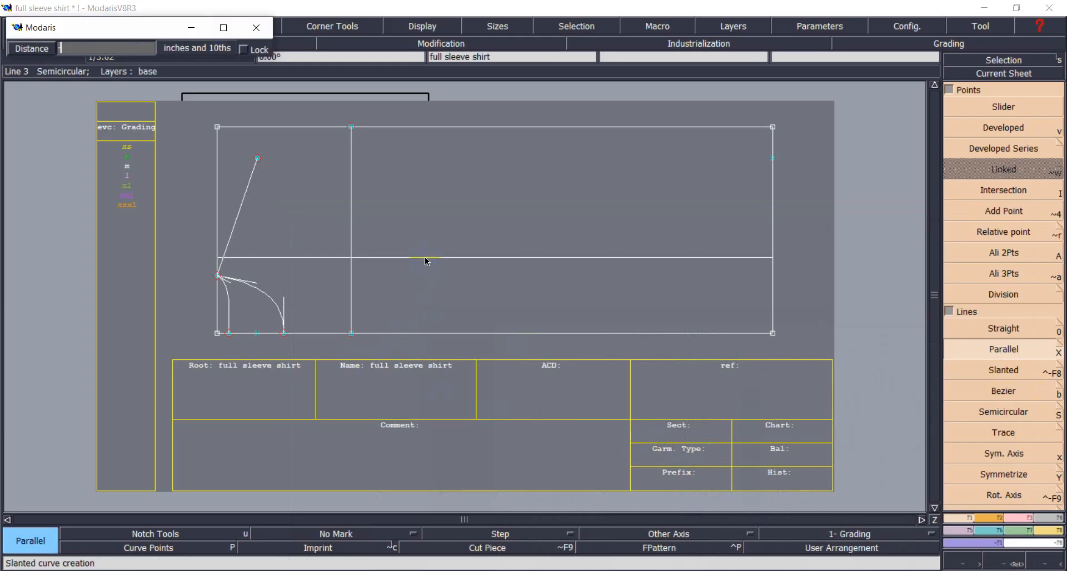
type("7.625")
key("Return")
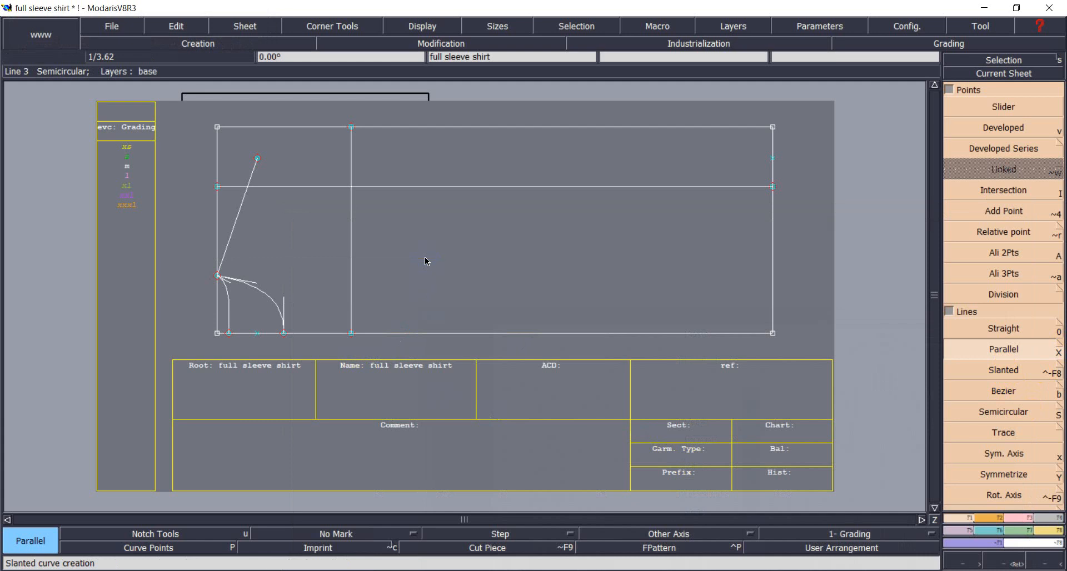
left_click(441, 334)
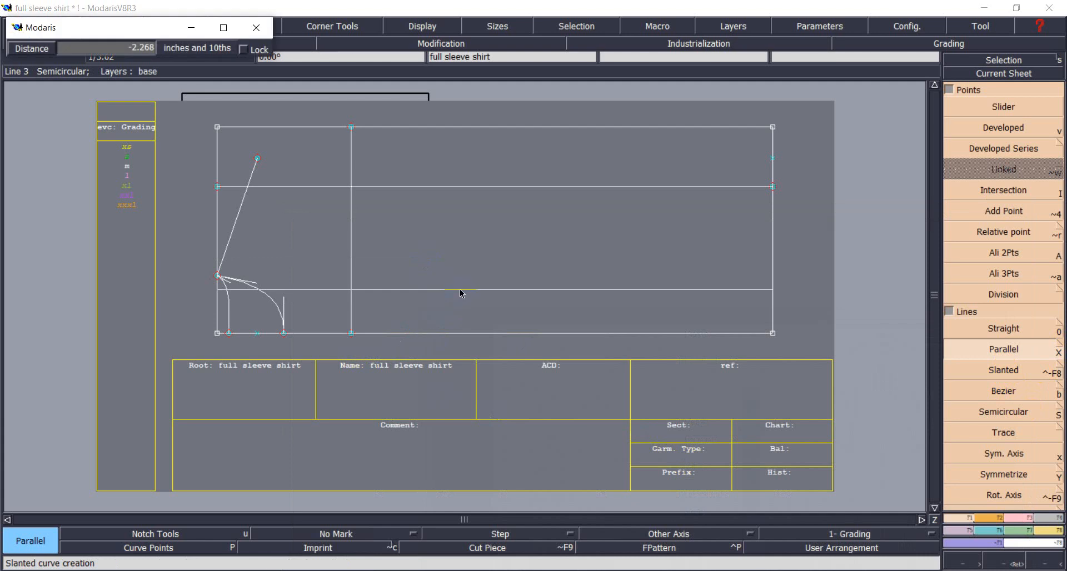
scroll(460, 290, "up", 1)
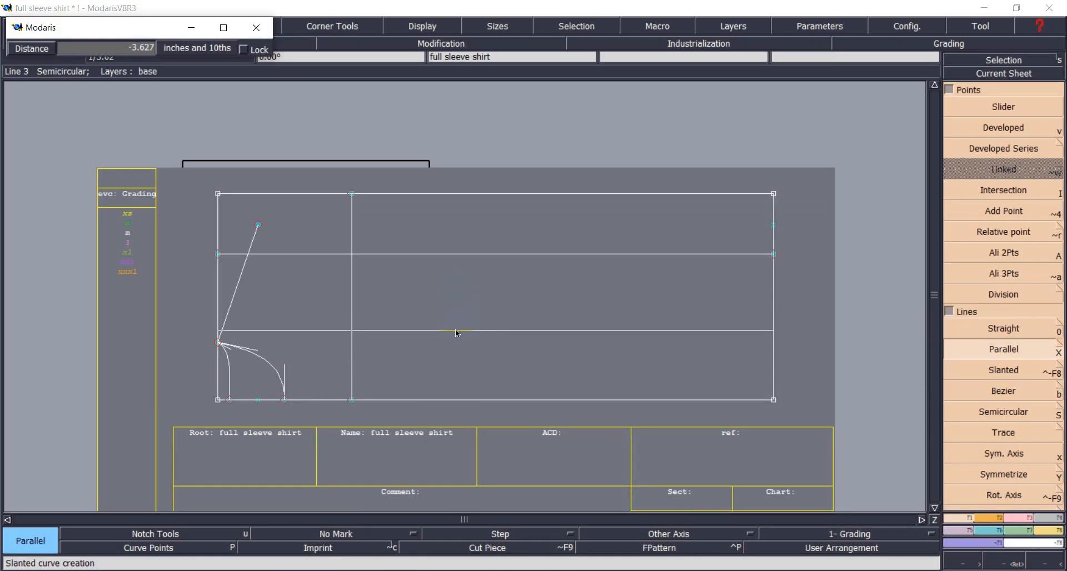
type("-")
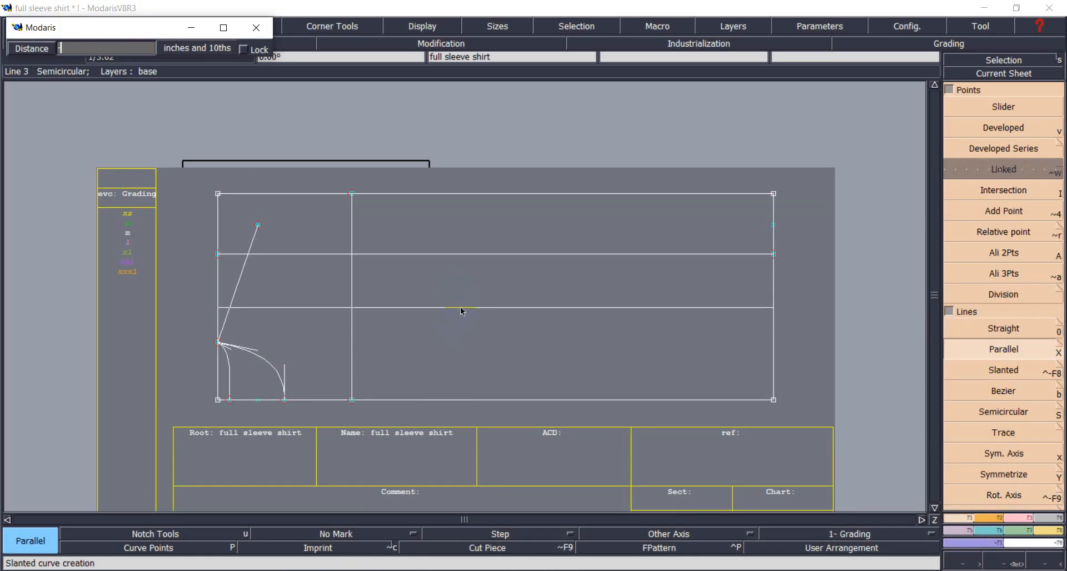
type("9.25")
key("Return")
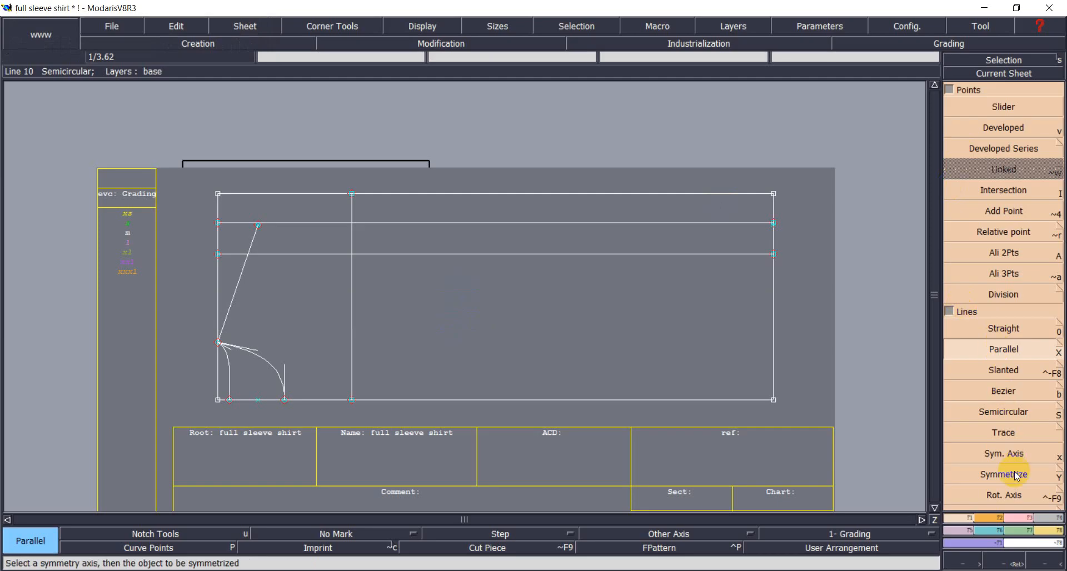
Trim the vertical line and both horizontal lines so they meet each other.
key("F3")
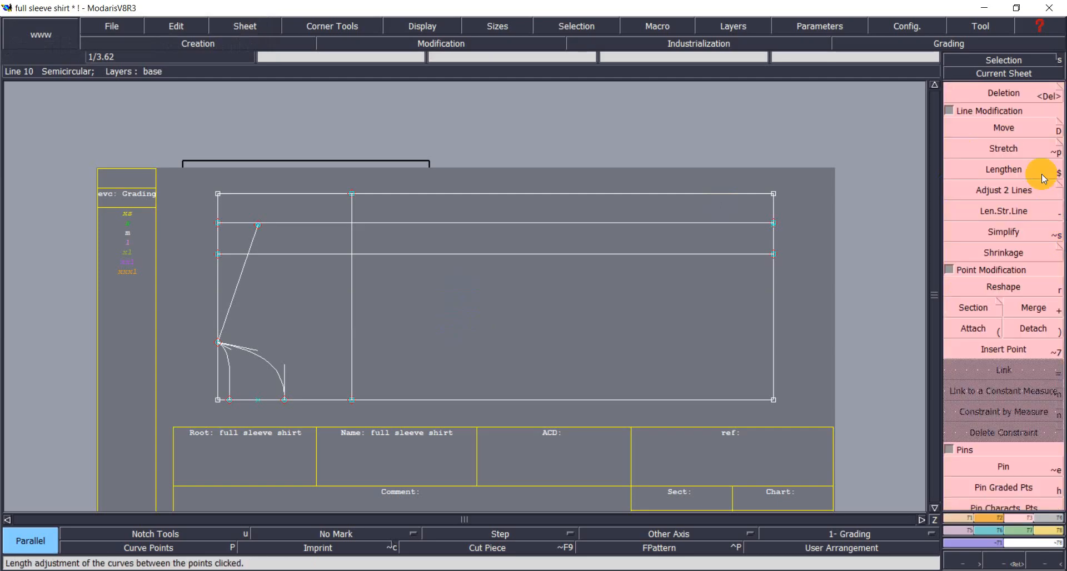
left_click(1005, 191)
left_click(351, 272)
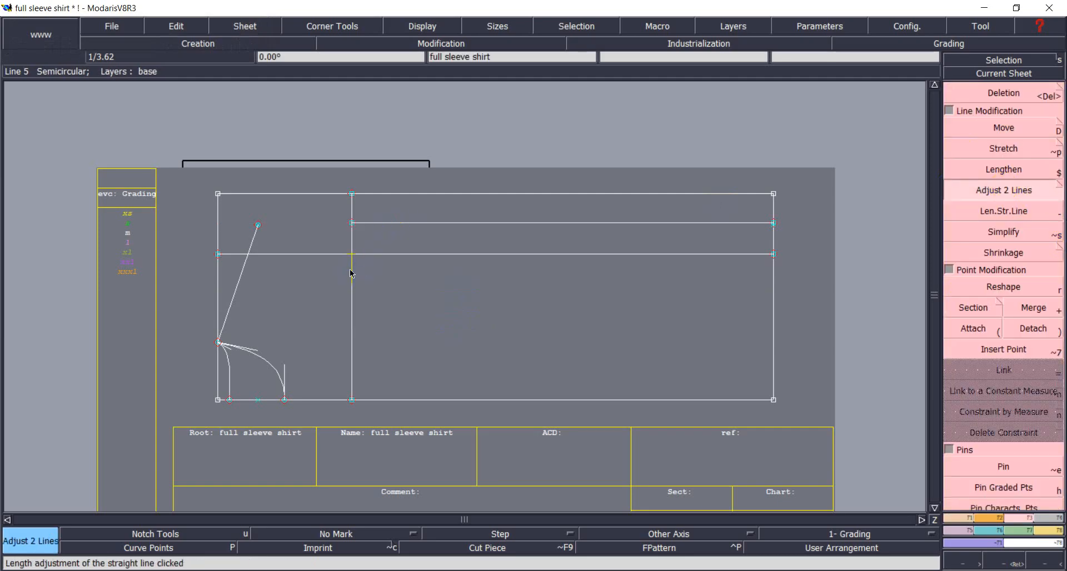
left_click(381, 256)
key("ctrl+z")
left_click(352, 264)
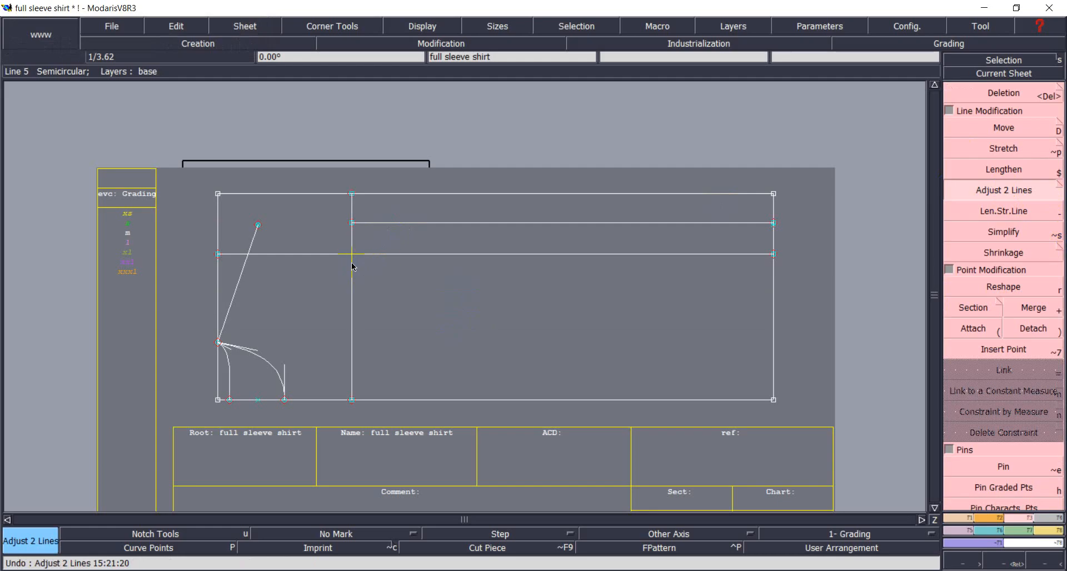
left_click(391, 223)
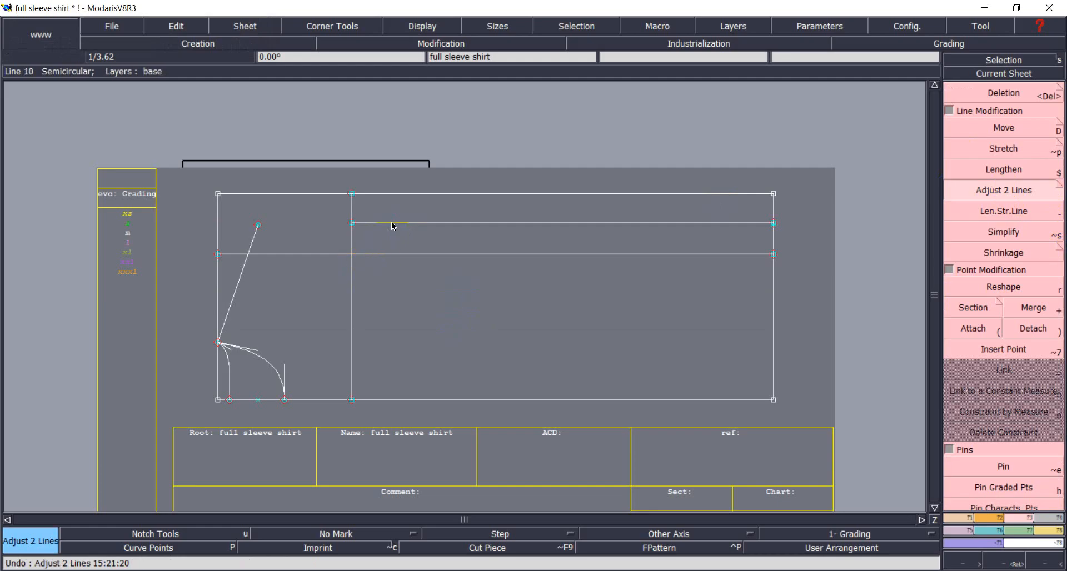
left_click(379, 256)
left_click(351, 271)
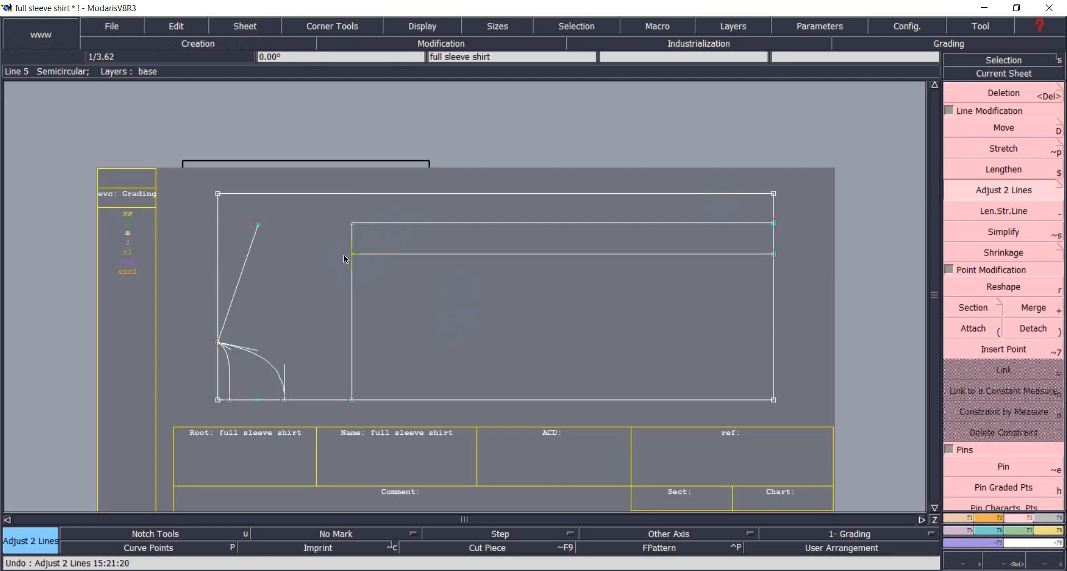
left_click(967, 518)
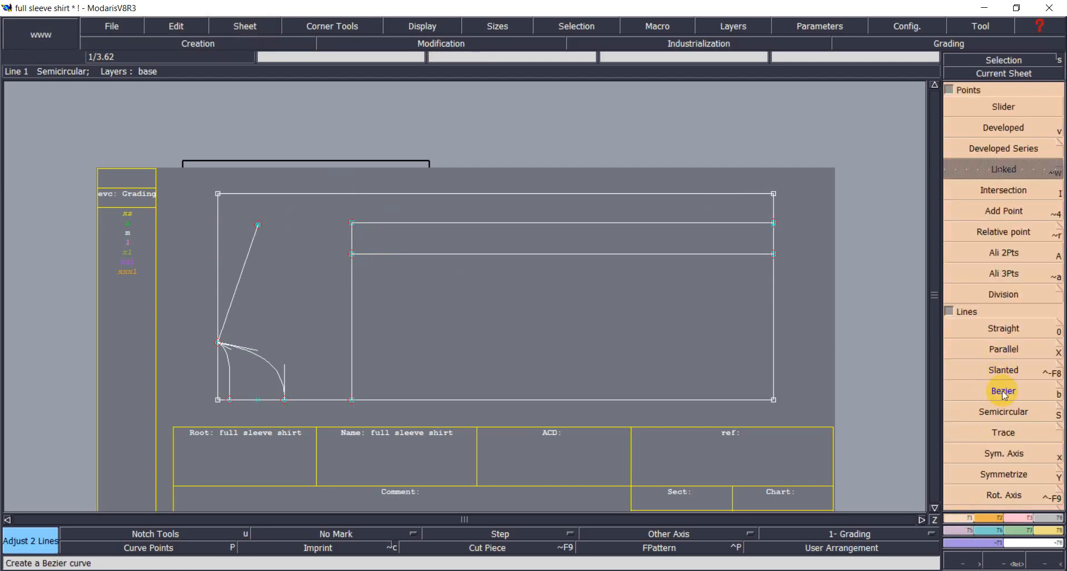
left_click(716, 549)
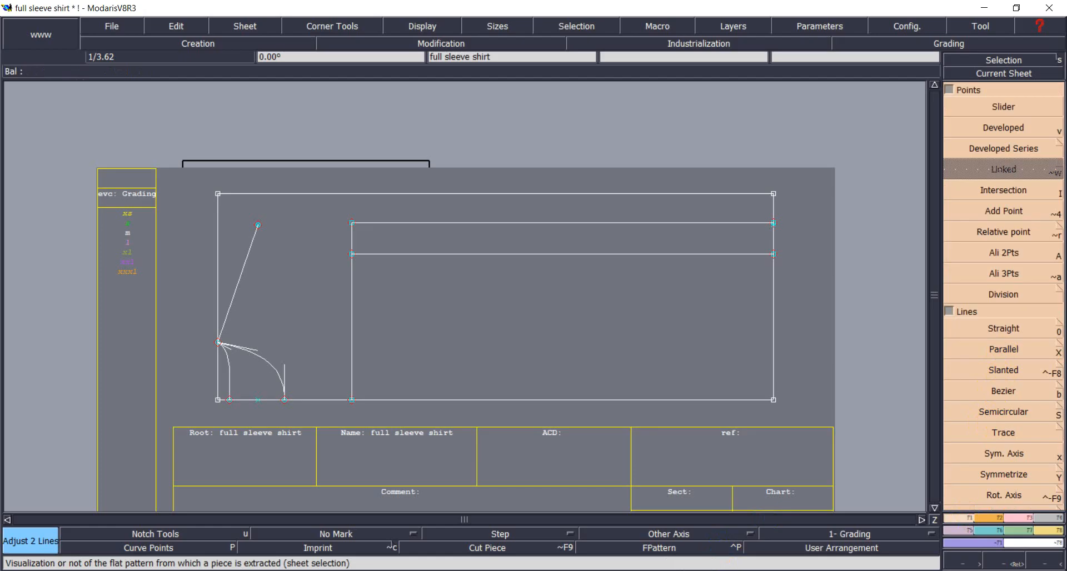
Bring shirt measurement chart.jpg to the front in Photos to read its size table.
mouse_move(792, 570)
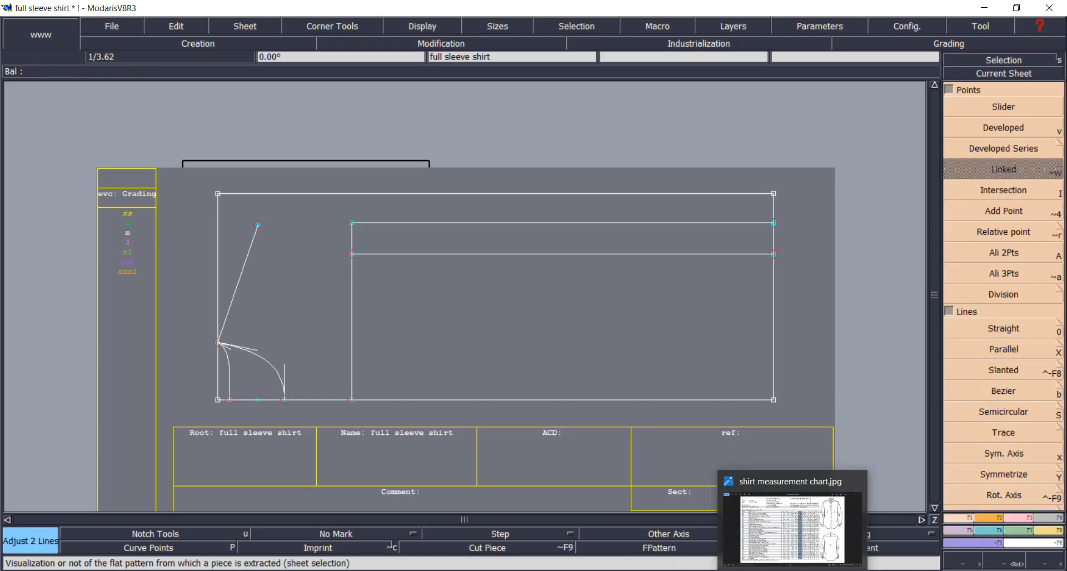
left_click(754, 503)
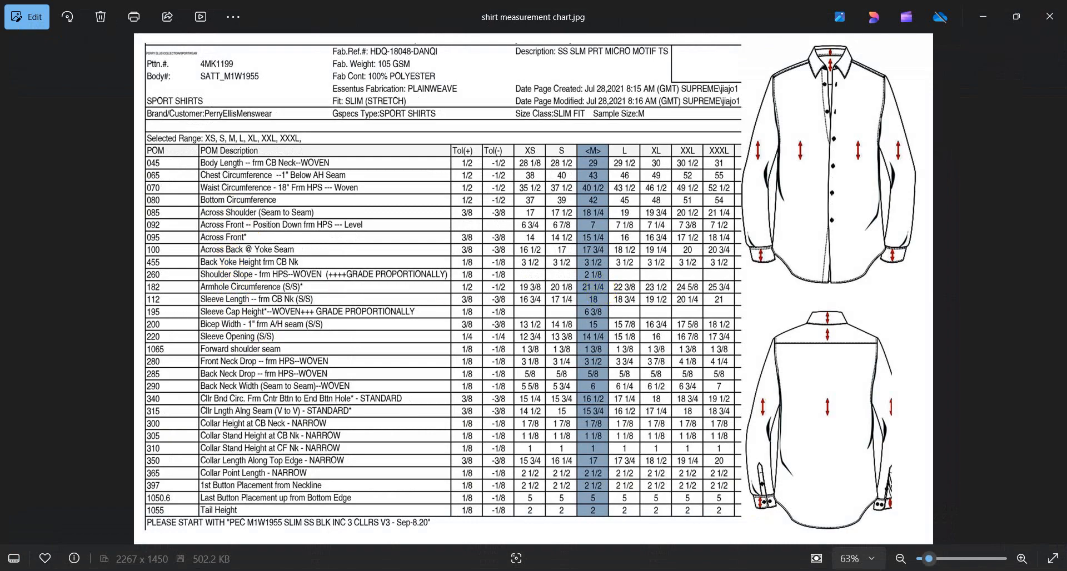
mouse_move(792, 570)
Draw a 10.625 Bezier curve starting at the sleeve cap point.
left_click(792, 570)
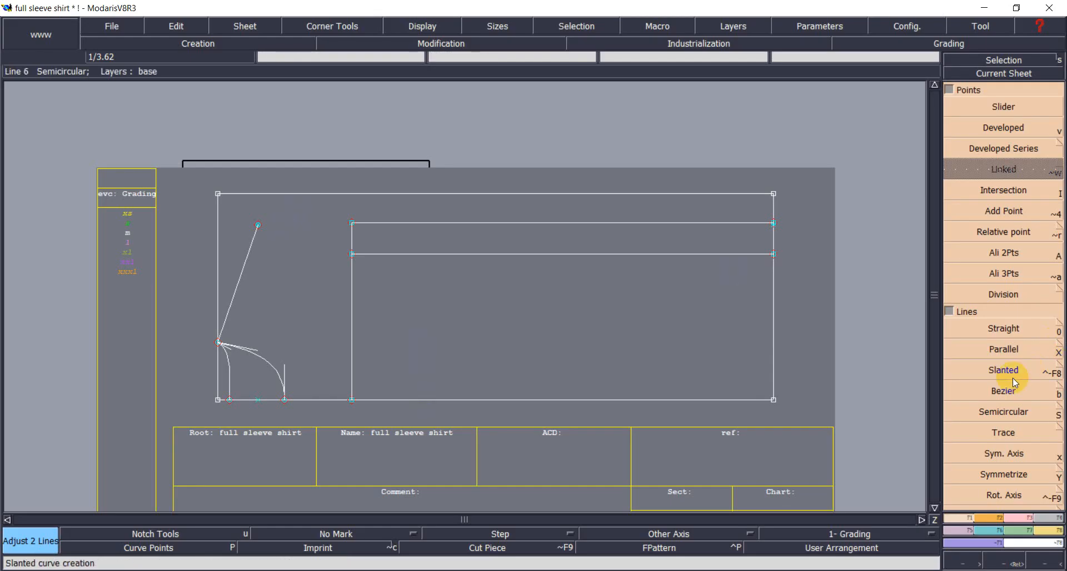
left_click(1003, 390)
left_click(259, 225)
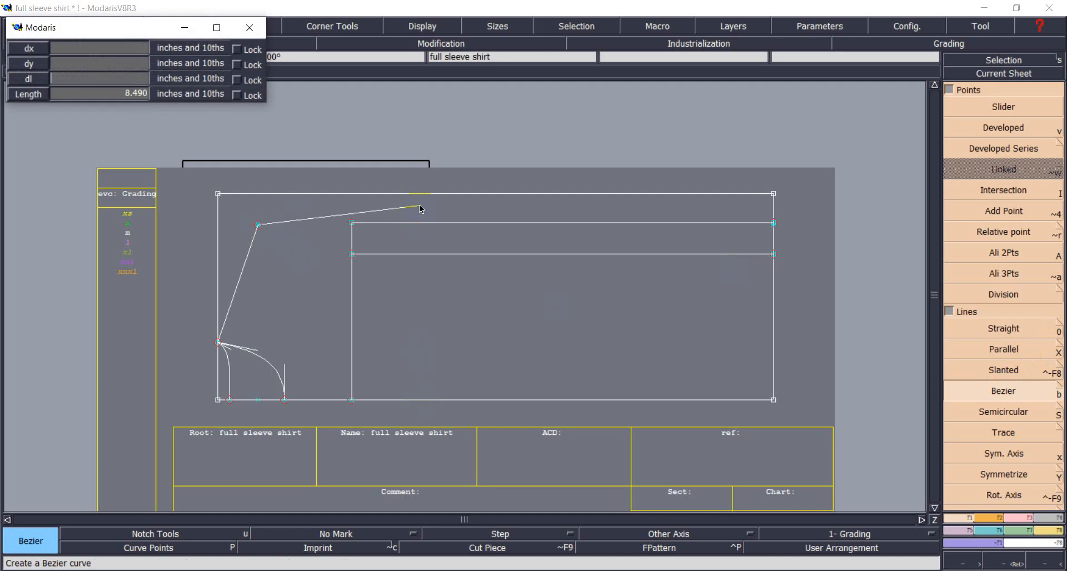
type("10.625")
key("Return")
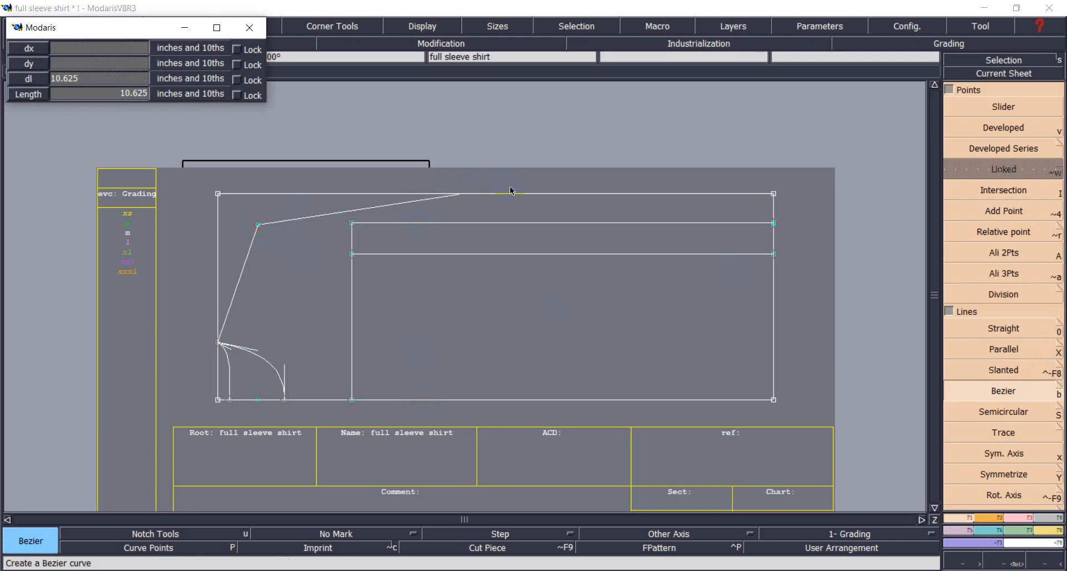
Reshape the new cap line into a bend with a vertical tangent at the top point.
left_click(1020, 518)
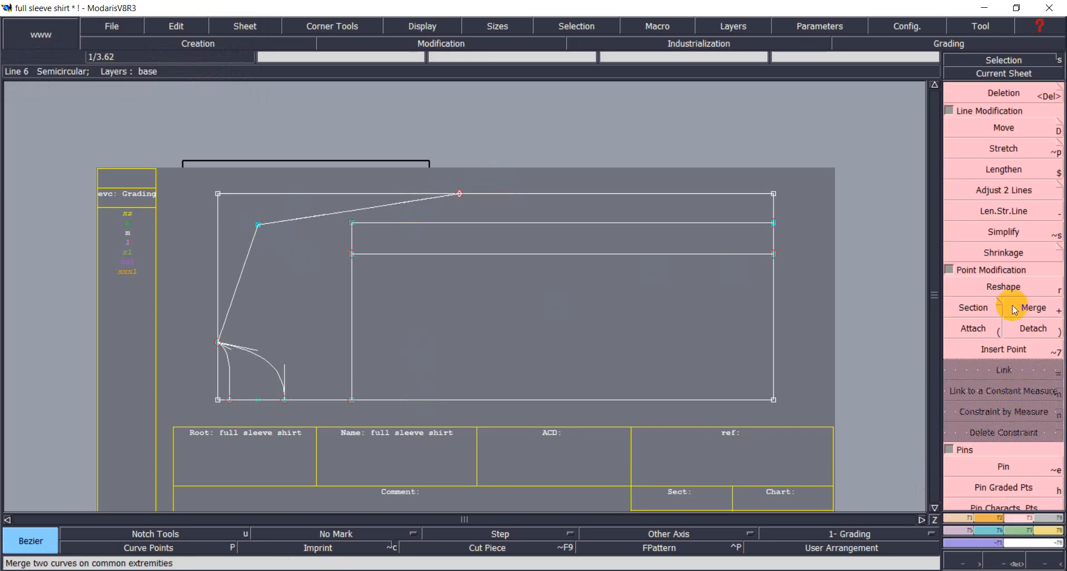
left_click(998, 283)
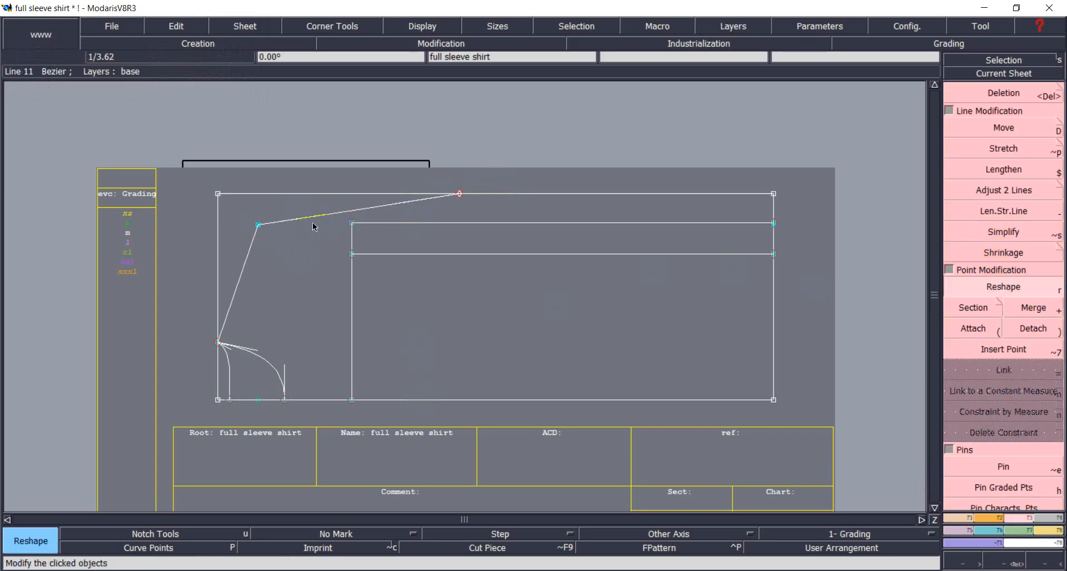
left_click(294, 220)
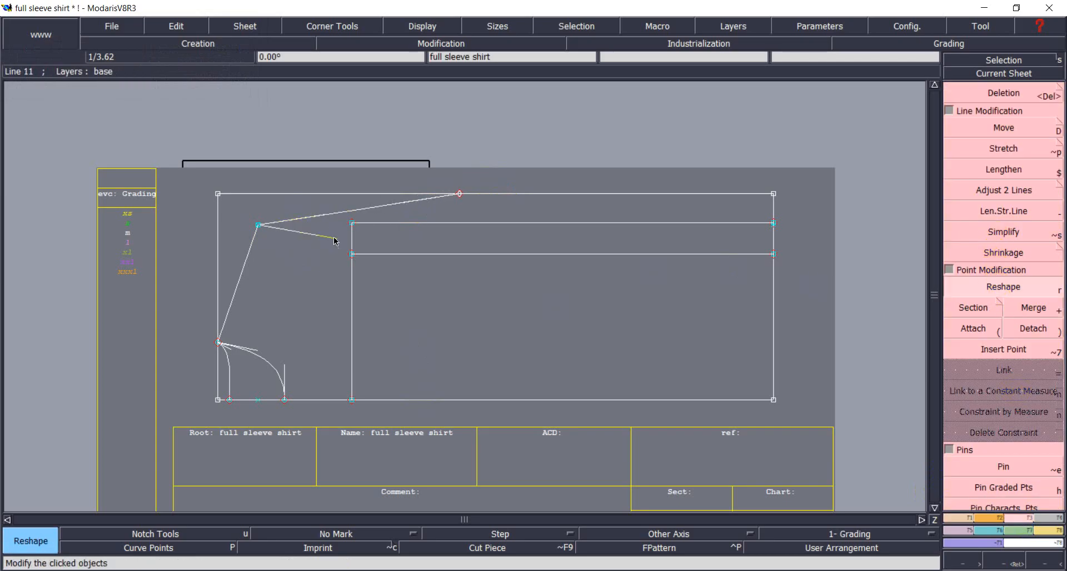
left_click(401, 234)
left_click(398, 201)
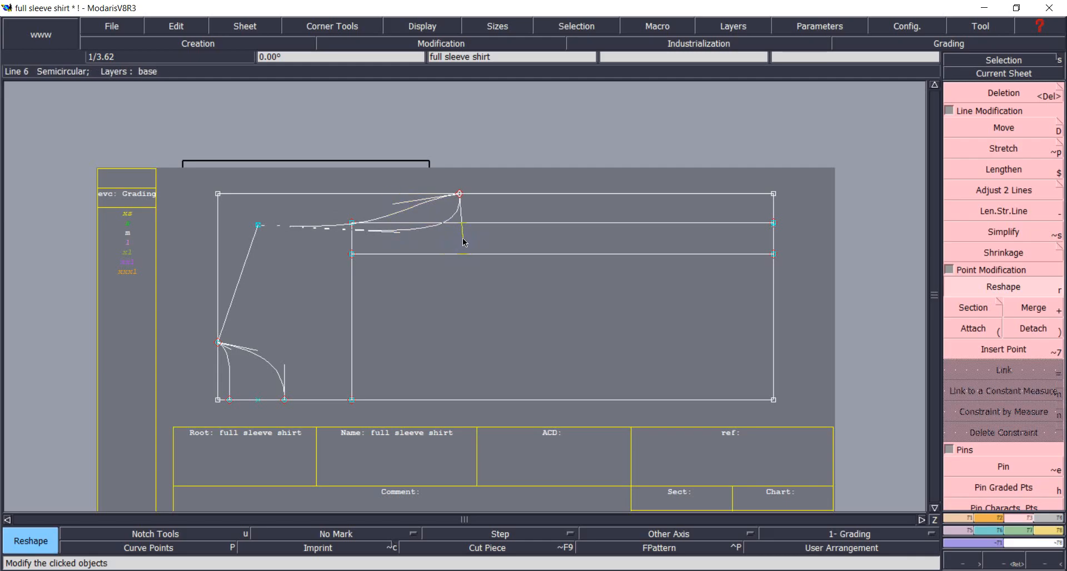
left_click(459, 230)
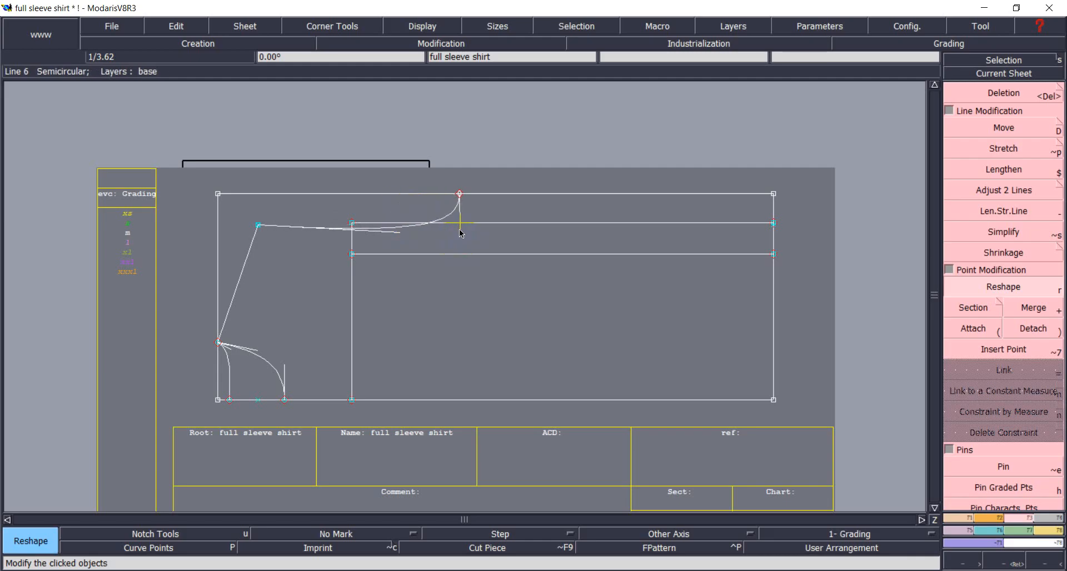
left_click(400, 232)
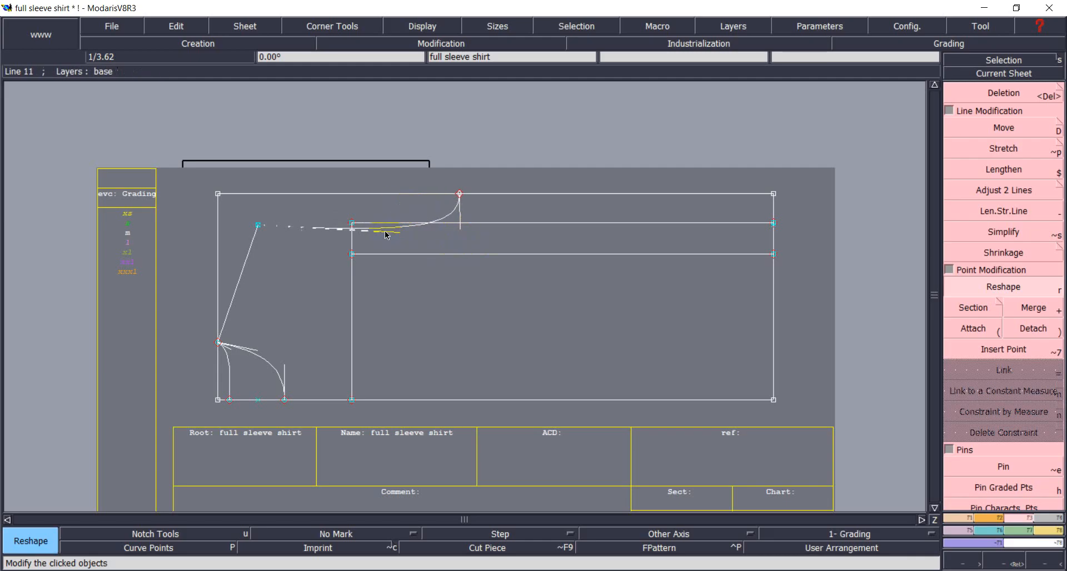
left_click(323, 225)
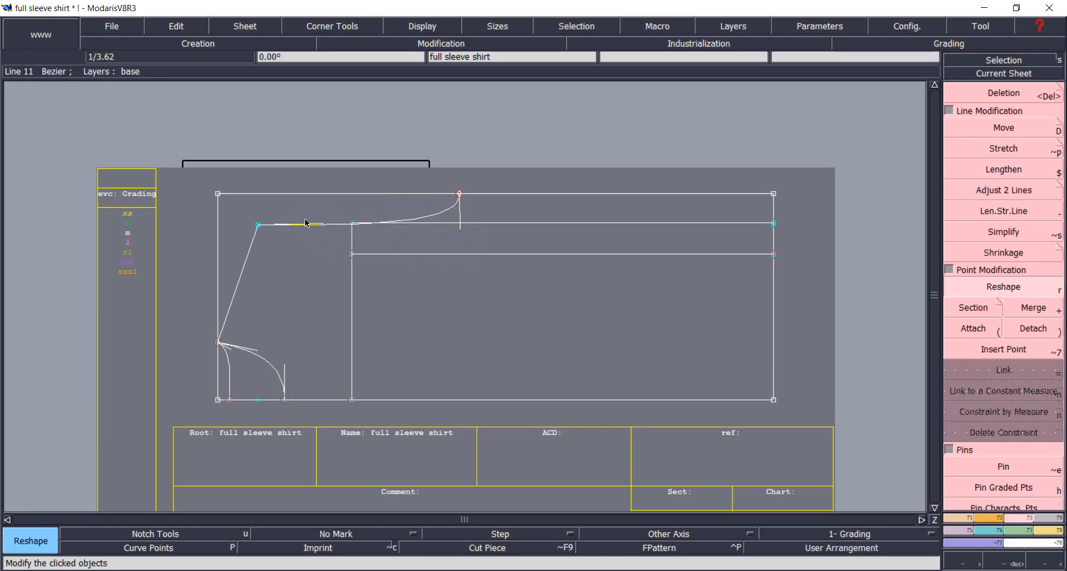
Refine the cap curve and the short top line into one smooth solid curve.
left_click(321, 224)
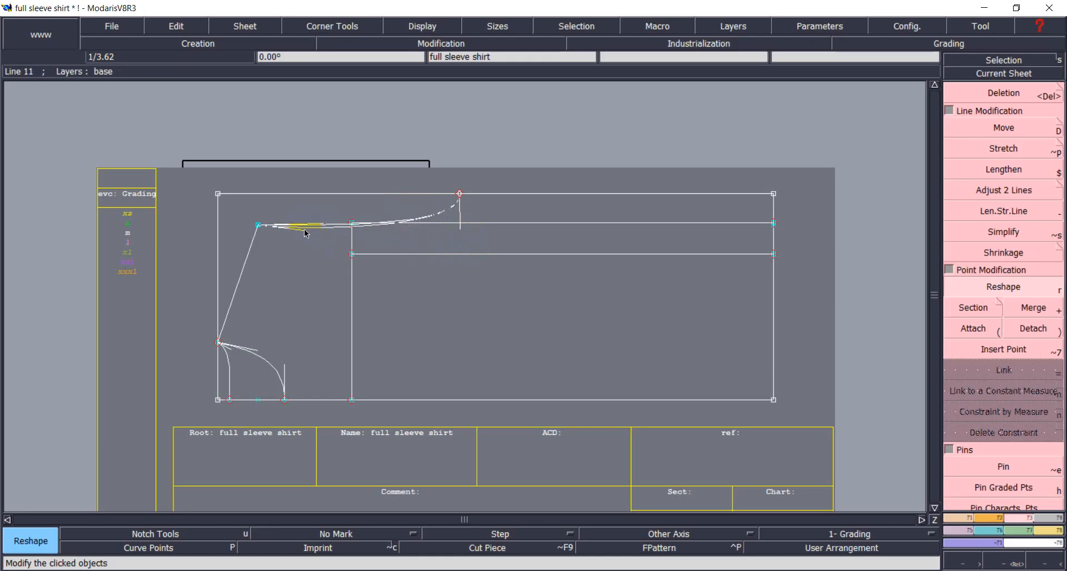
left_click(305, 231)
left_click(462, 224)
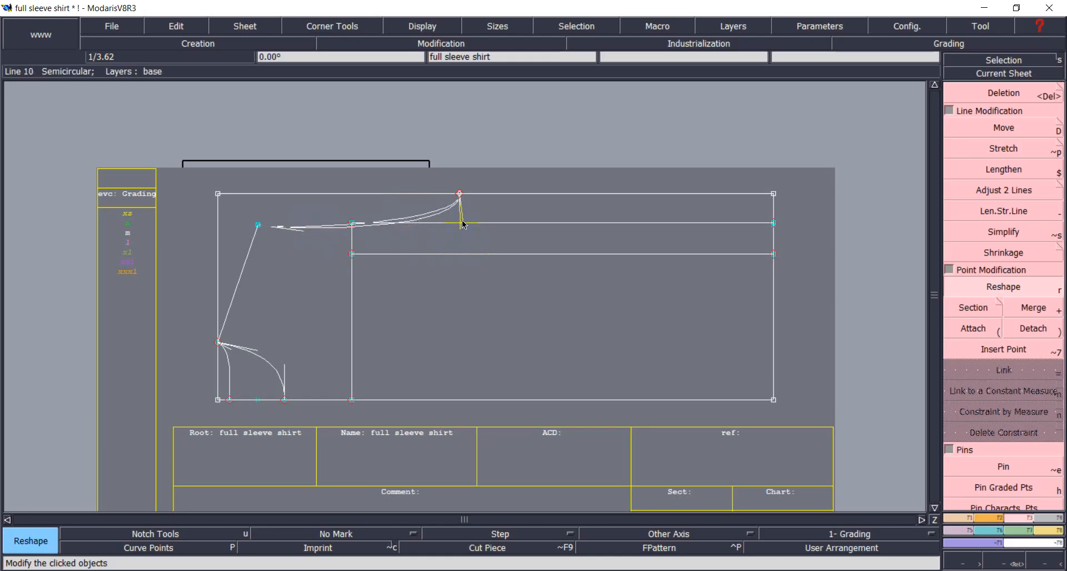
left_click(462, 224)
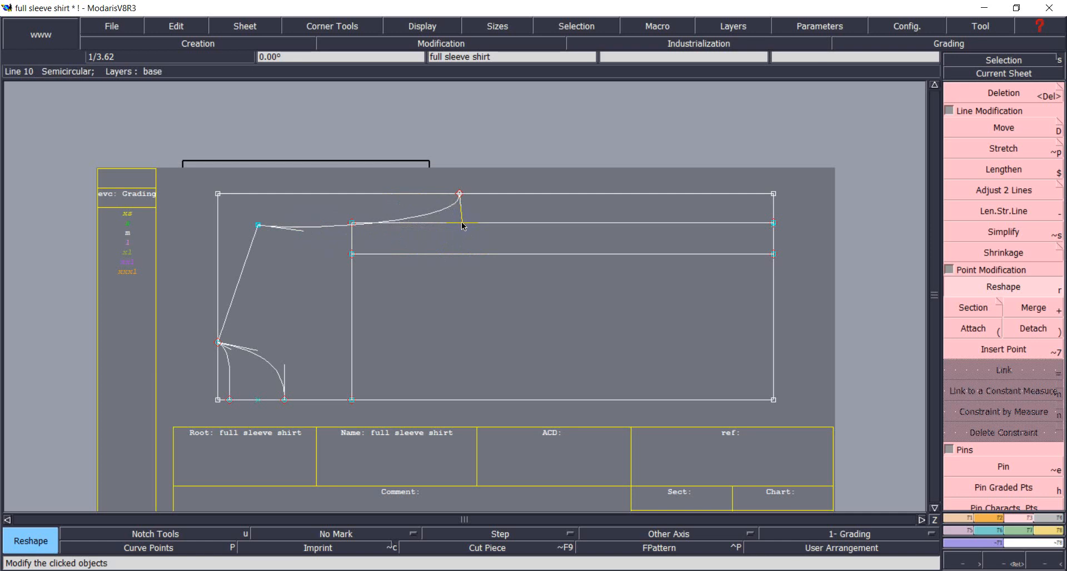
left_click(302, 233)
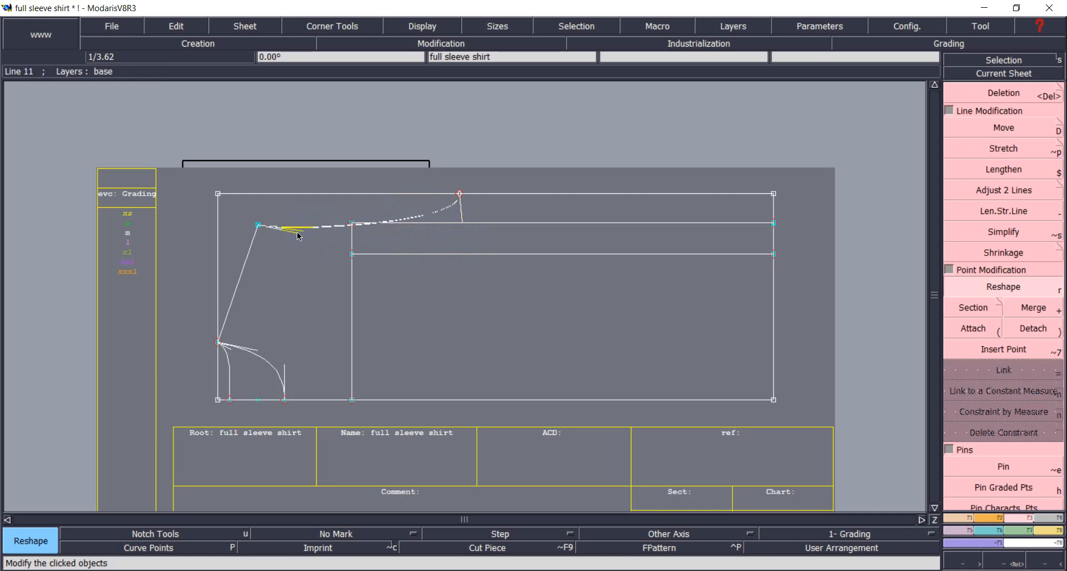
left_click(301, 237)
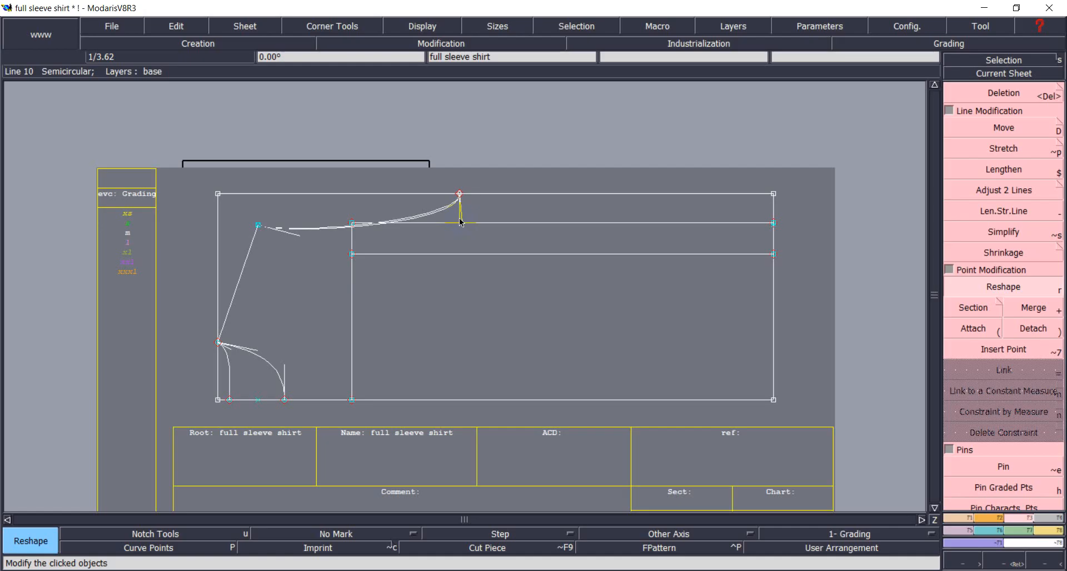
left_click(460, 222)
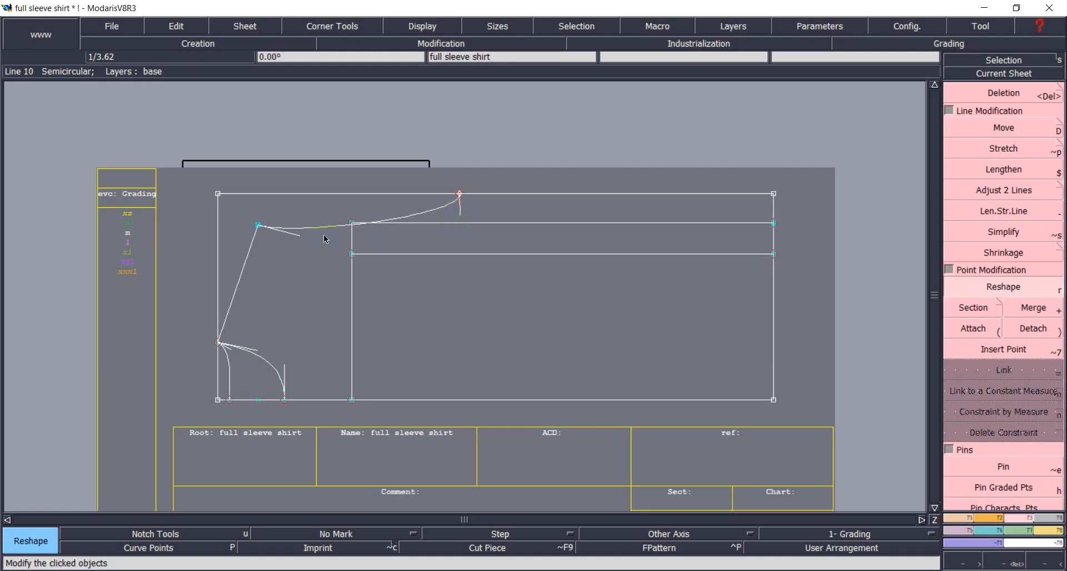
left_click(306, 235)
left_click(318, 236)
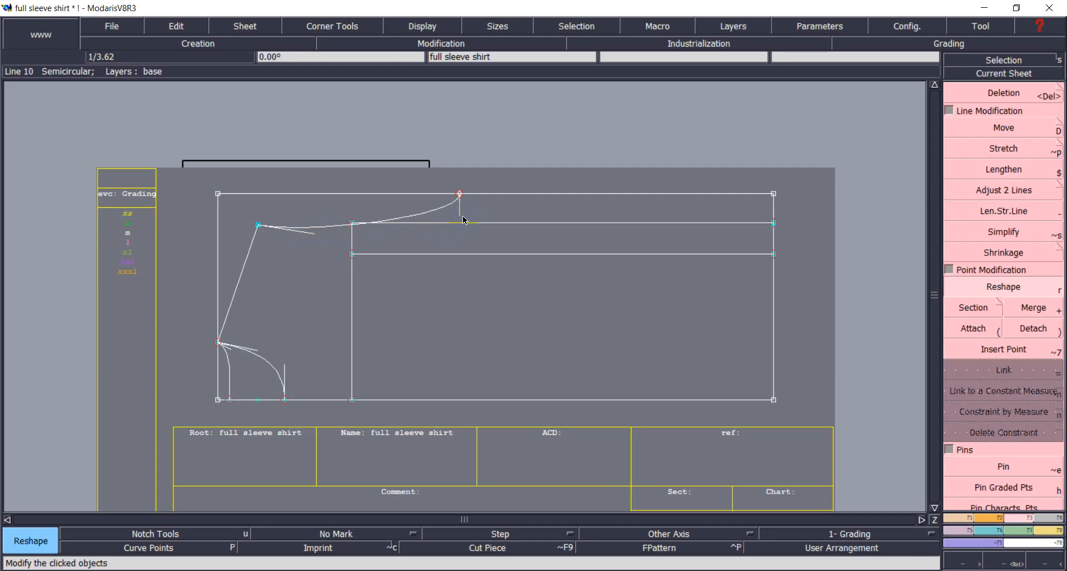
left_click(1011, 517)
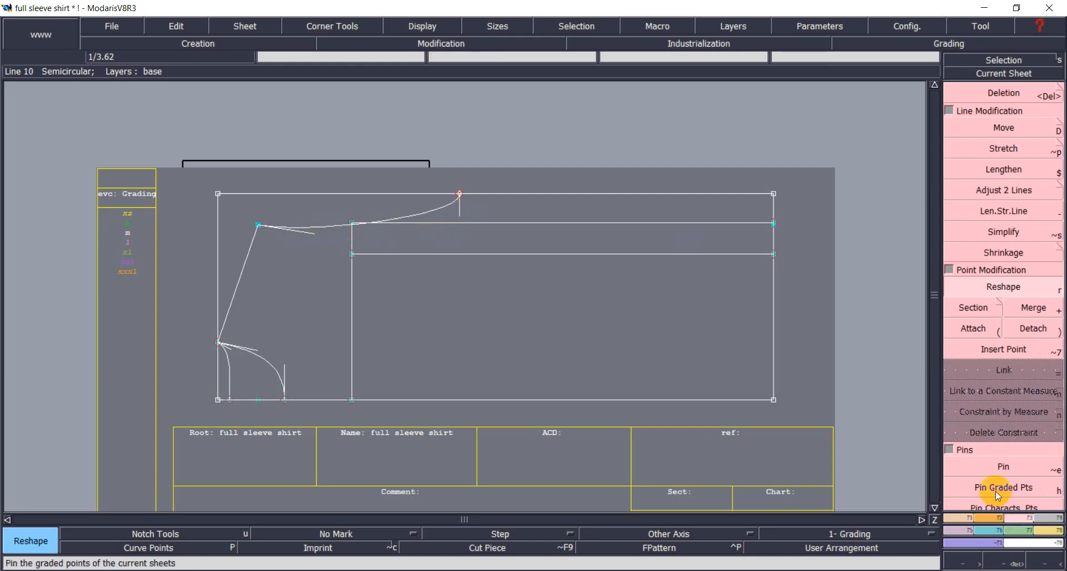
Draw a Bezier curve from the cap's side point to the top cap point.
key("F1")
left_click(996, 391)
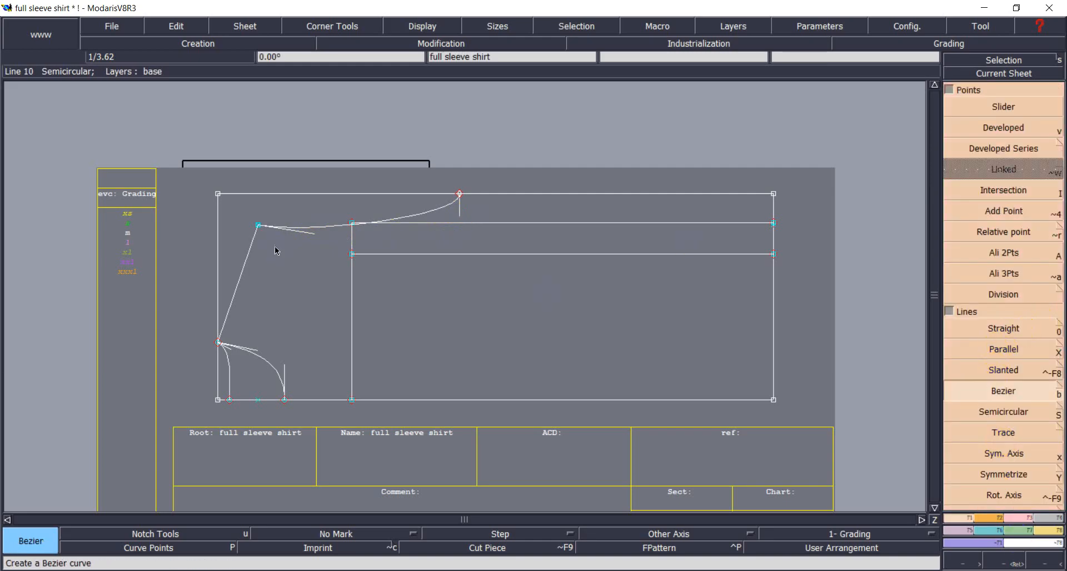
left_click(258, 225)
left_click(458, 195)
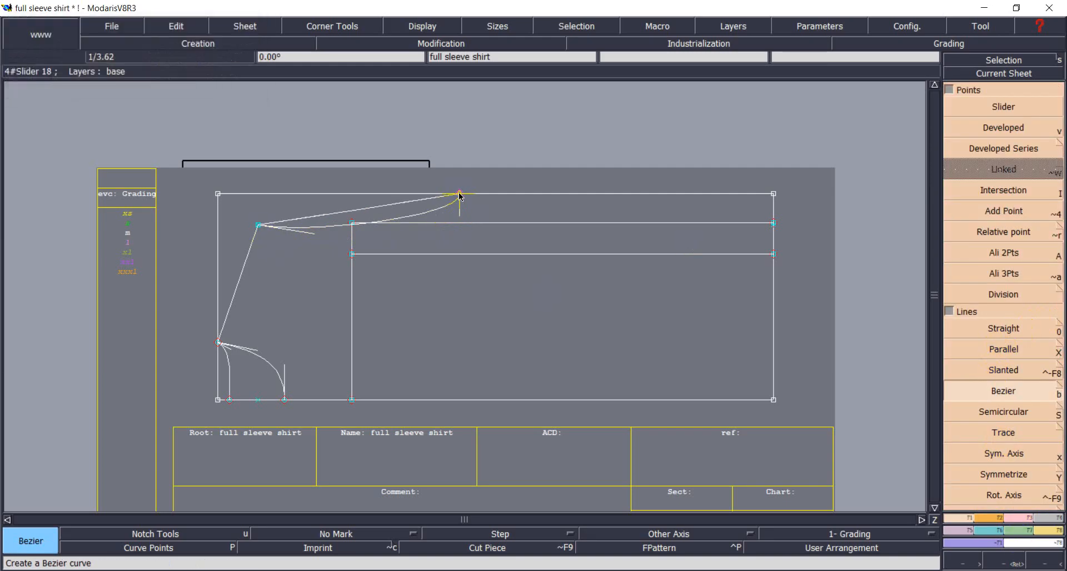
Reshape the new cap curve by setting both of its control handles.
key("F2")
left_click(1003, 287)
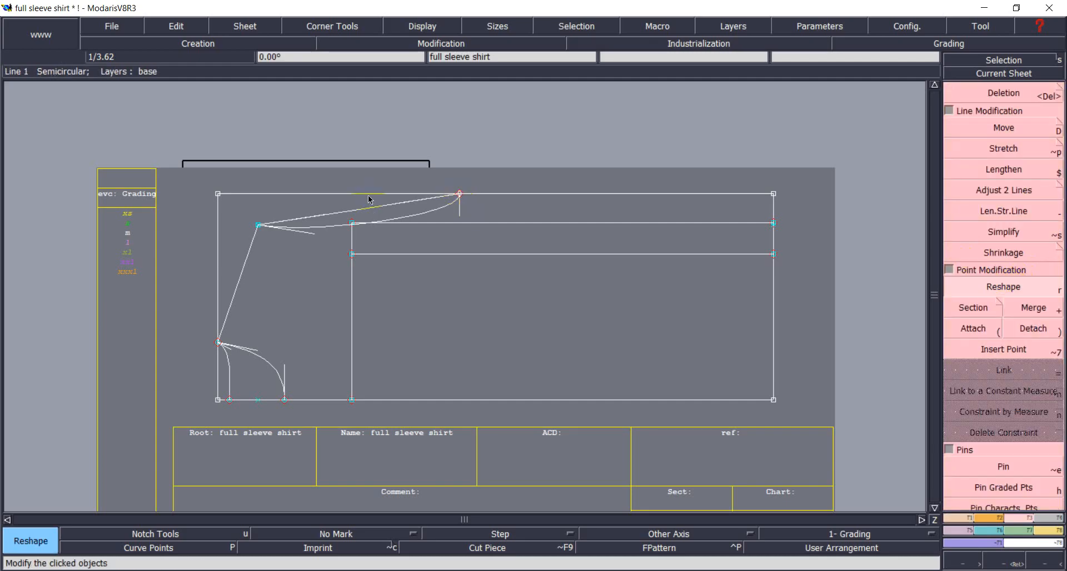
left_click(308, 220)
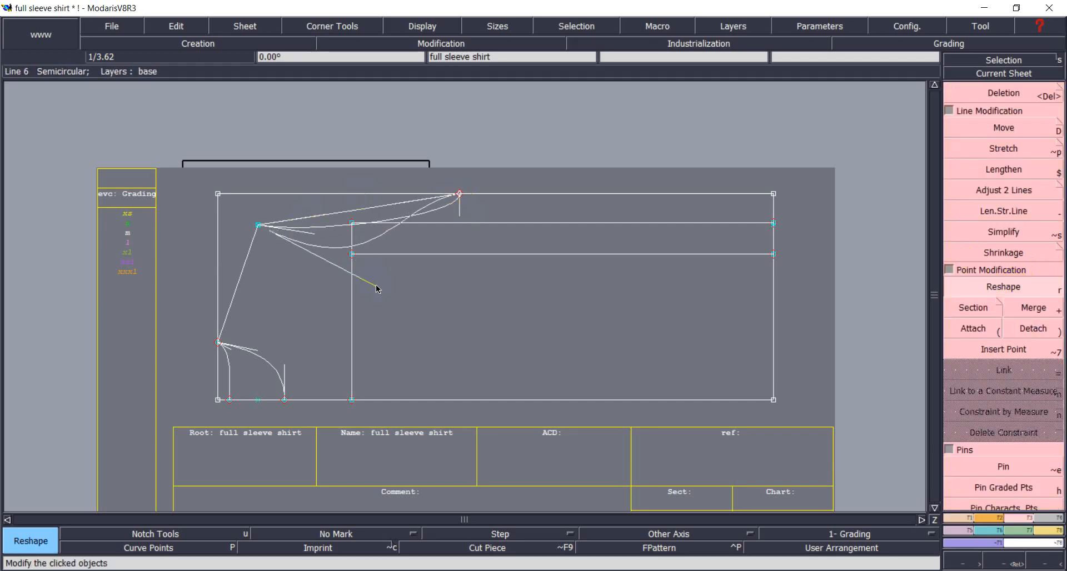
left_click(361, 278)
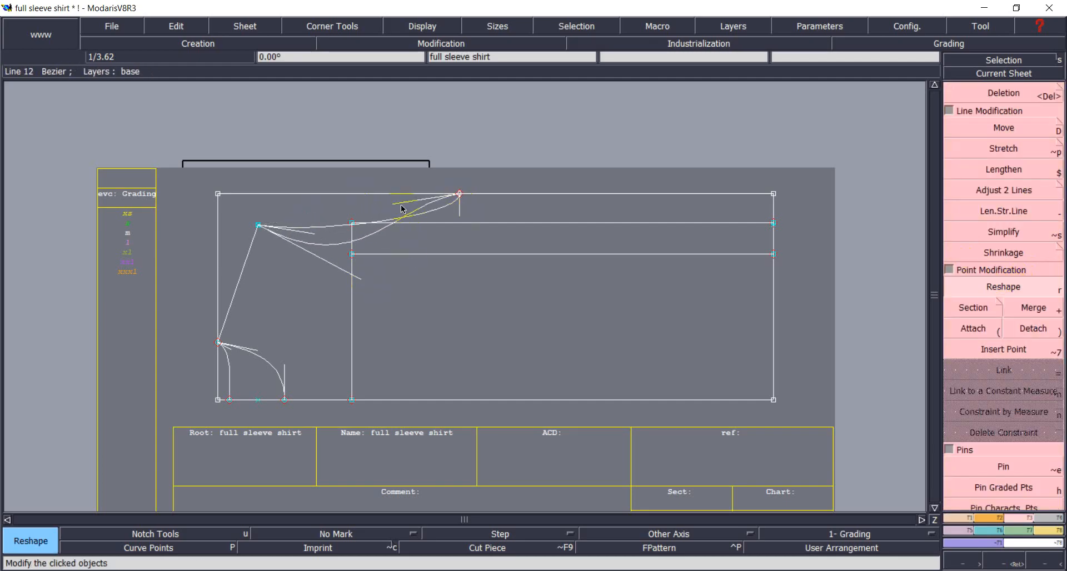
left_click(395, 204)
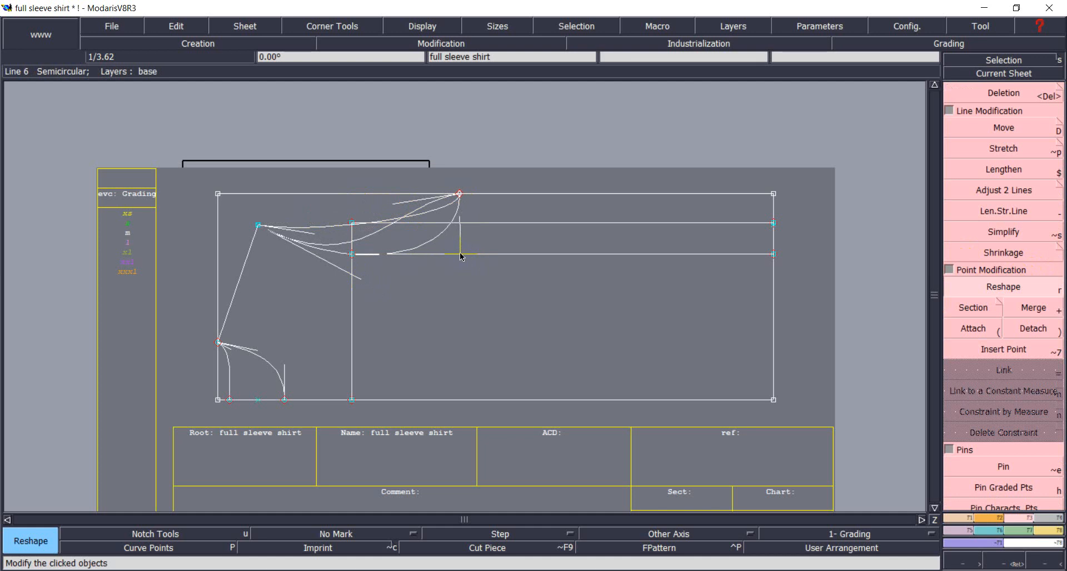
left_click(461, 256)
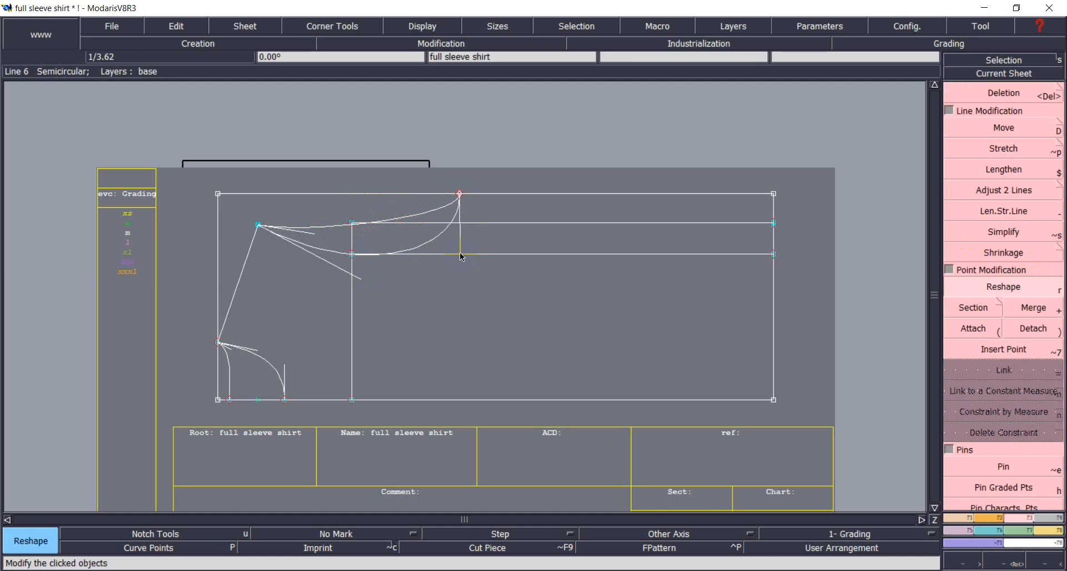
Deepen the lower cap curve and adjust the vertical line below the top point.
left_click(358, 278)
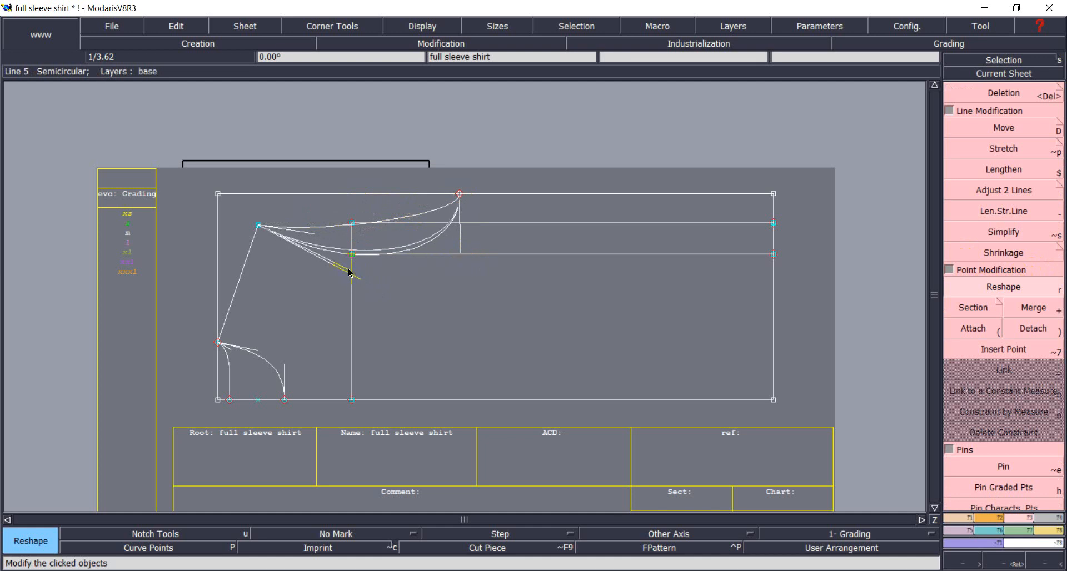
left_click(346, 263)
left_click(460, 256)
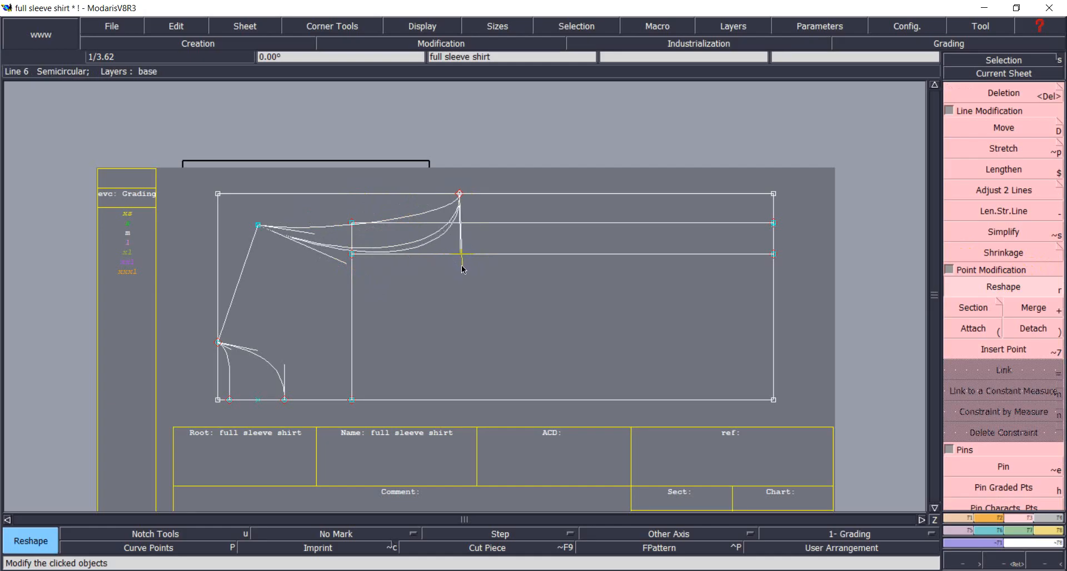
left_click(461, 267)
left_click(349, 267)
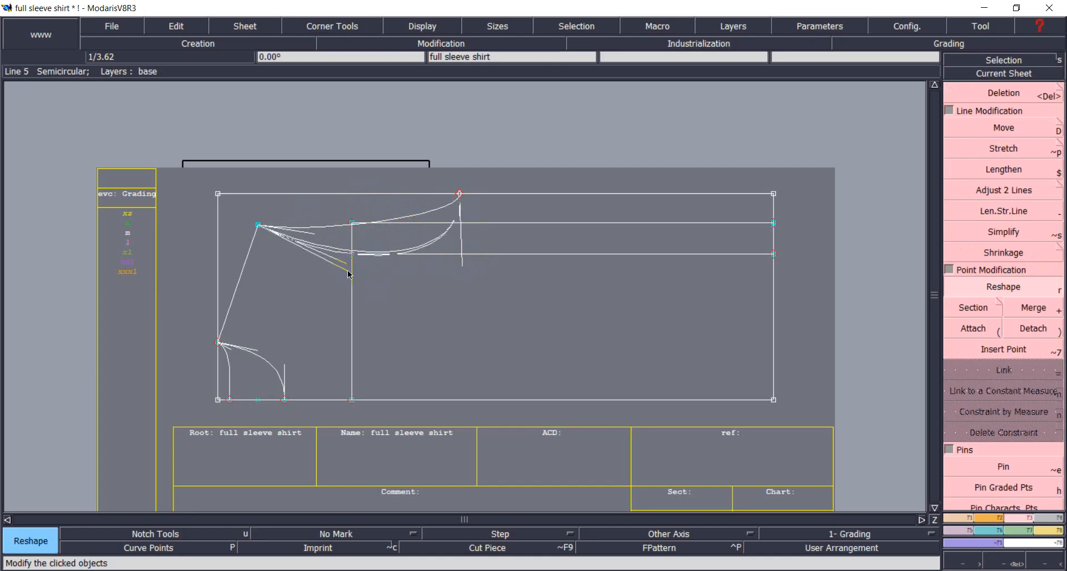
left_click(349, 272)
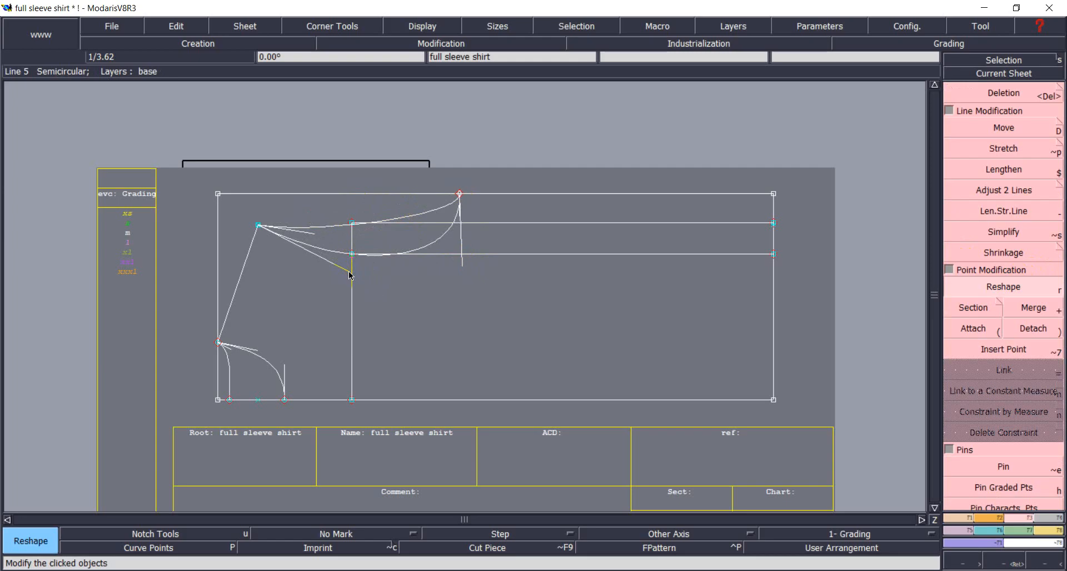
left_click(966, 94)
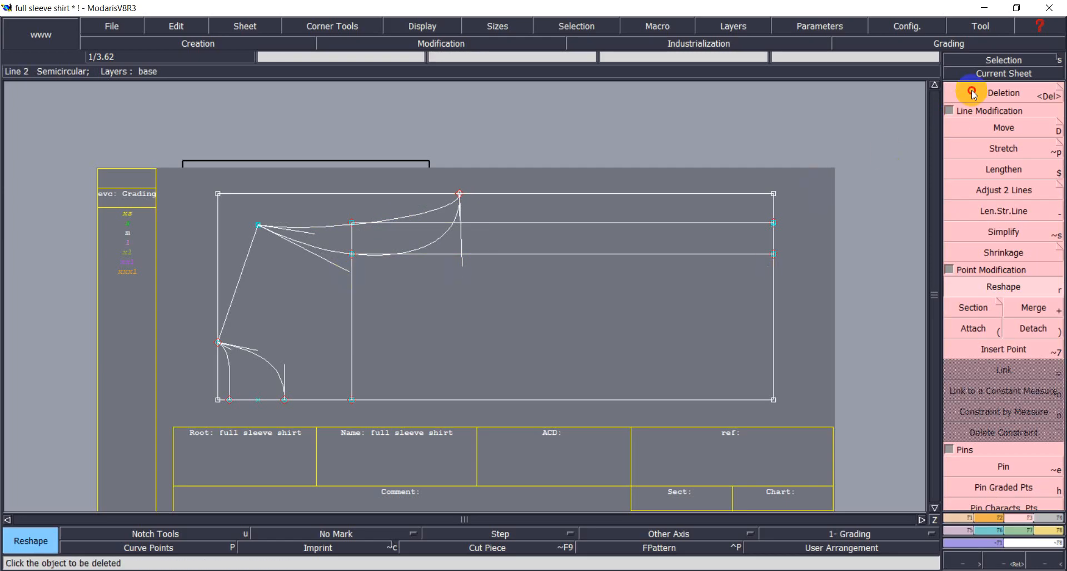
Delete the two horizontal and one vertical leftover construction lines.
left_click(450, 257)
left_click(467, 225)
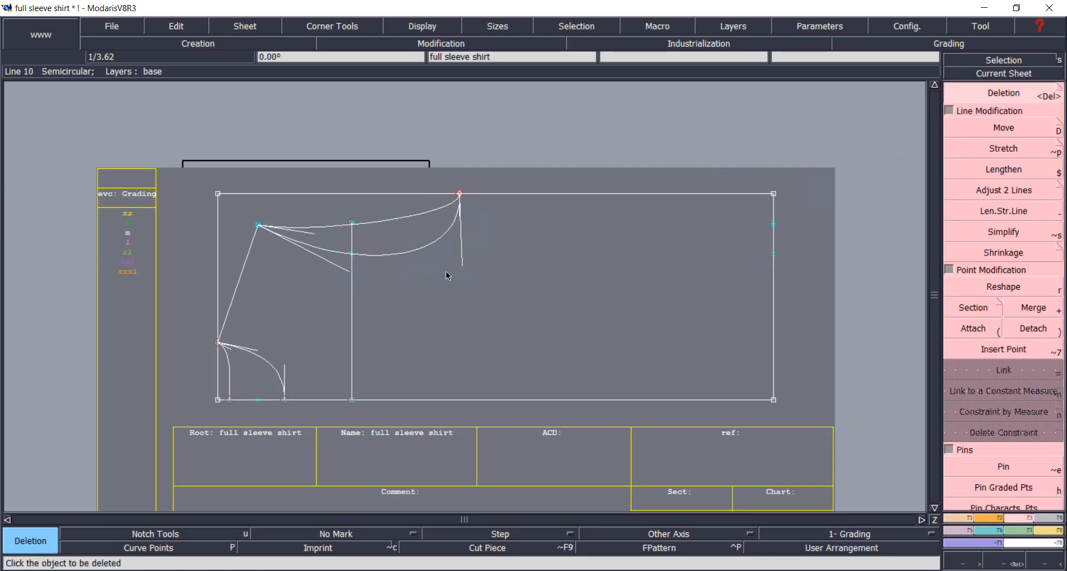
left_click(351, 343)
Adjust a point on the lower cap curve with Reshape.
left_click(1003, 287)
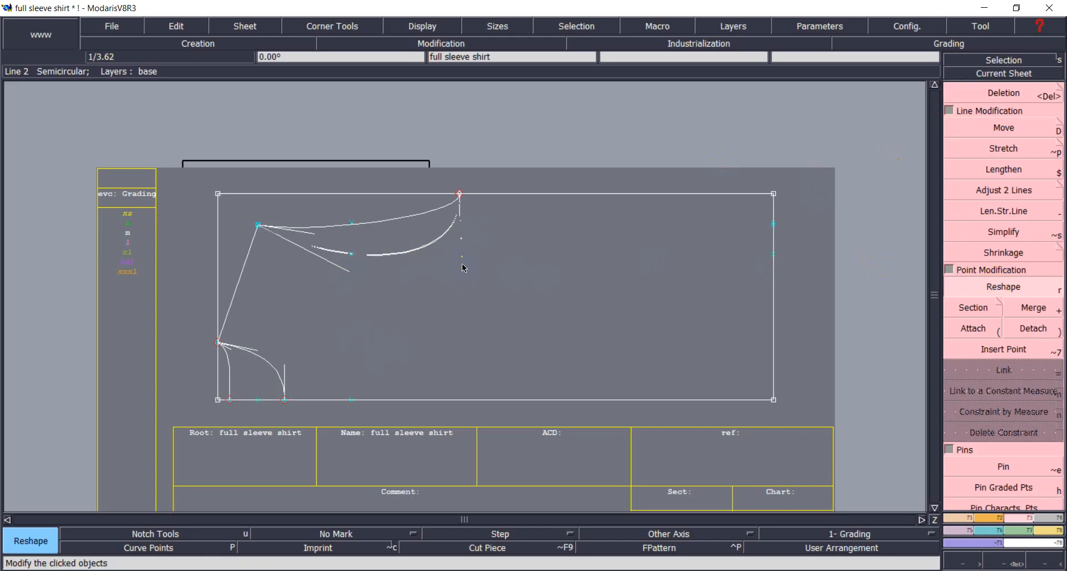
left_click(351, 254)
left_click(365, 282)
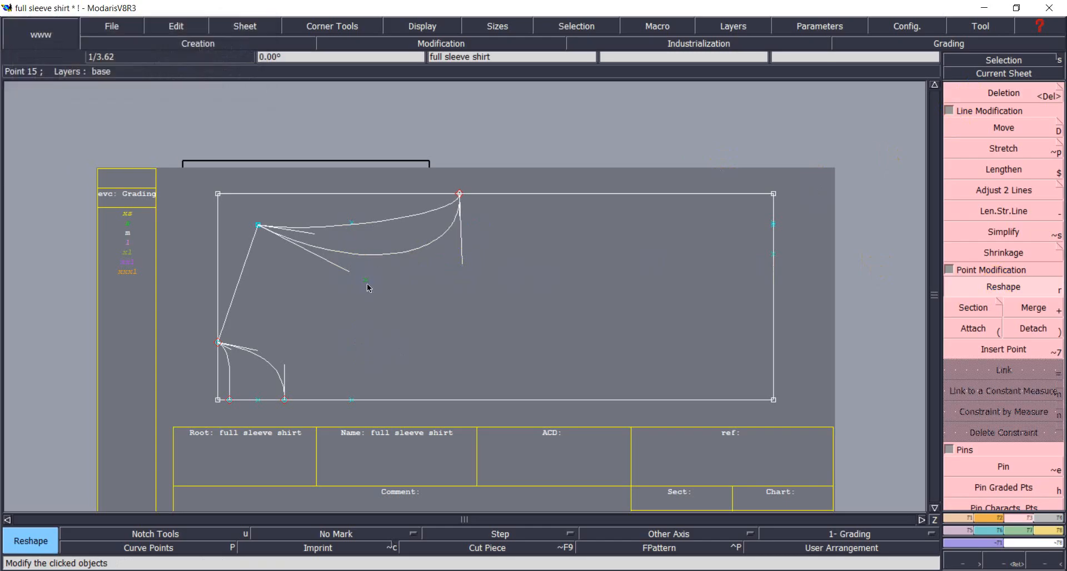
Delete the two stray points on the rectangle's right edge.
key("Delete")
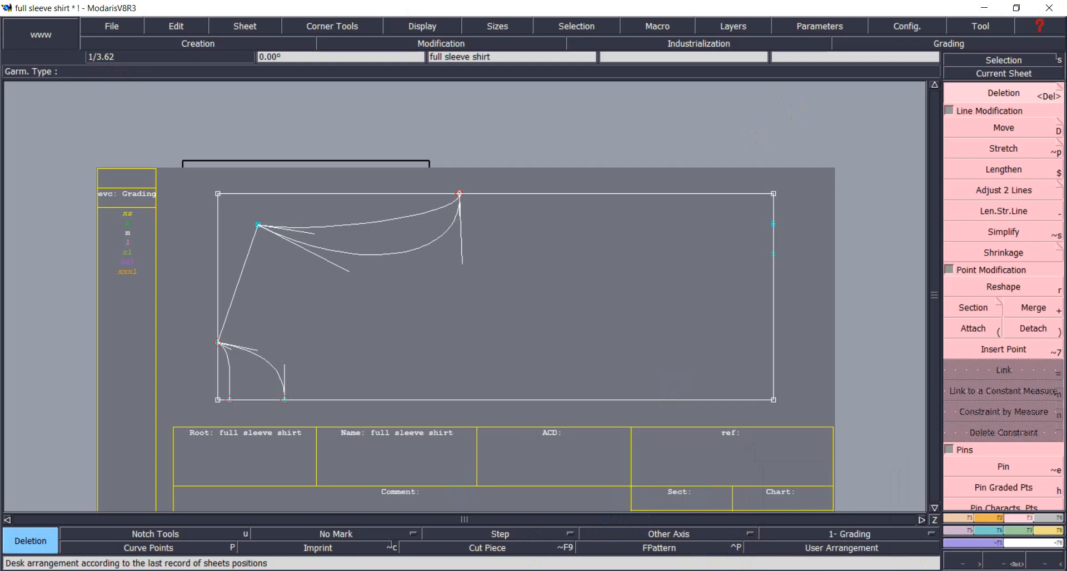
left_click(775, 257)
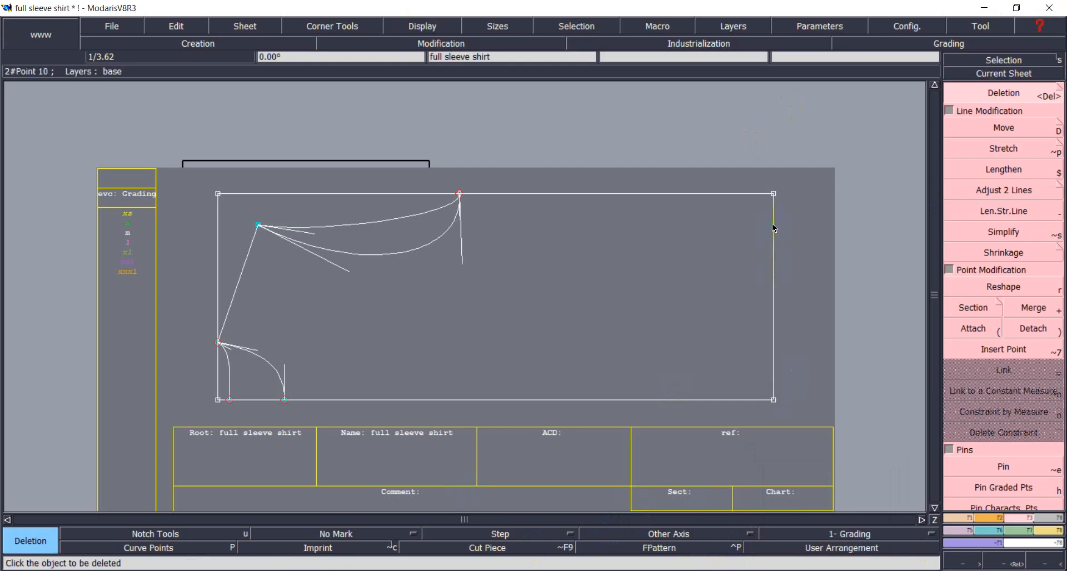
left_click(773, 225)
left_click(901, 449)
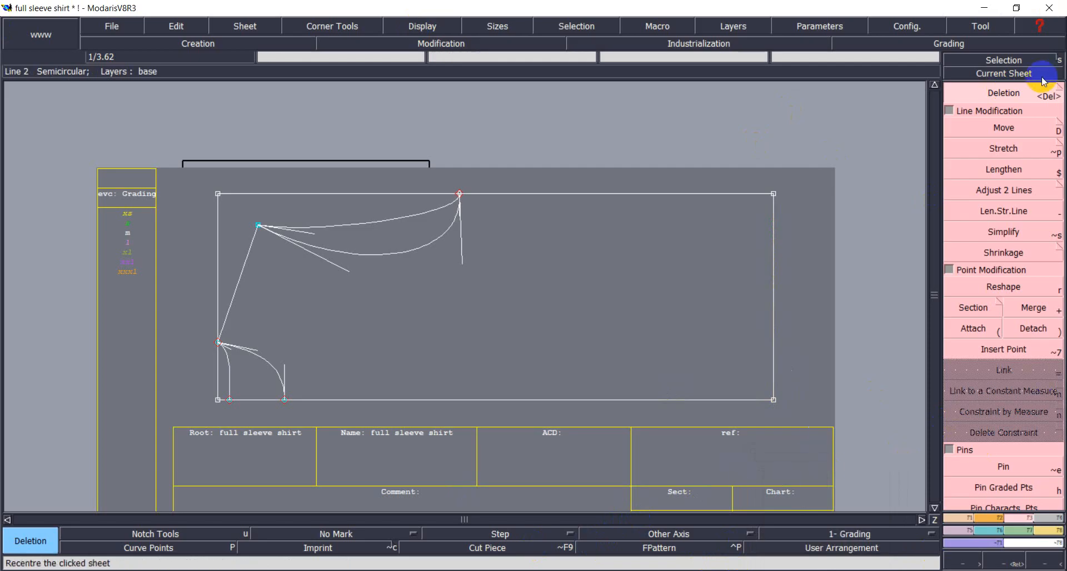
Place a developed point -10.5 along the right edge from the bottom-right corner.
left_click(1003, 96)
key("F1")
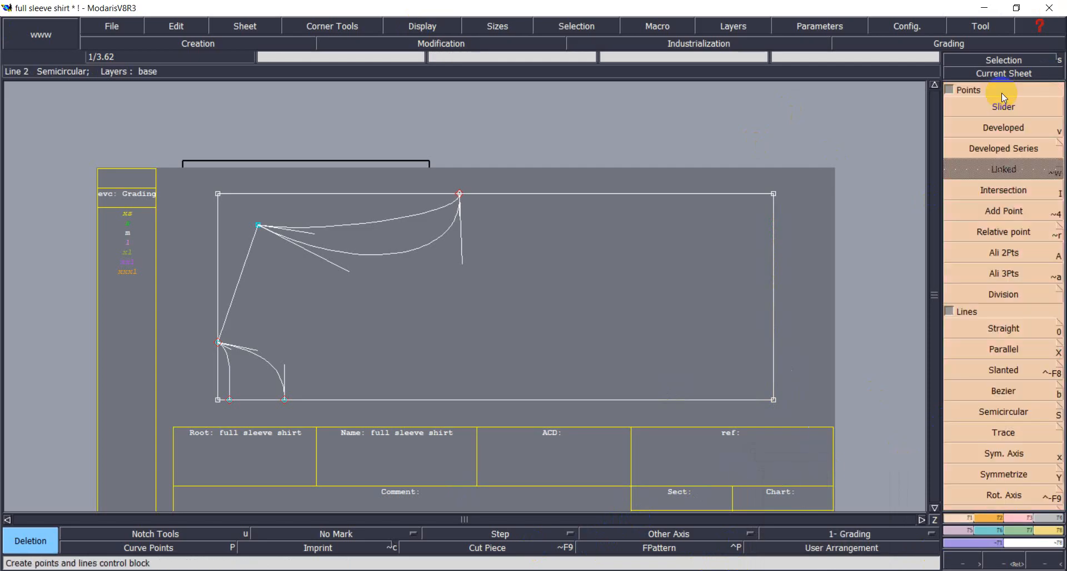
left_click(1003, 133)
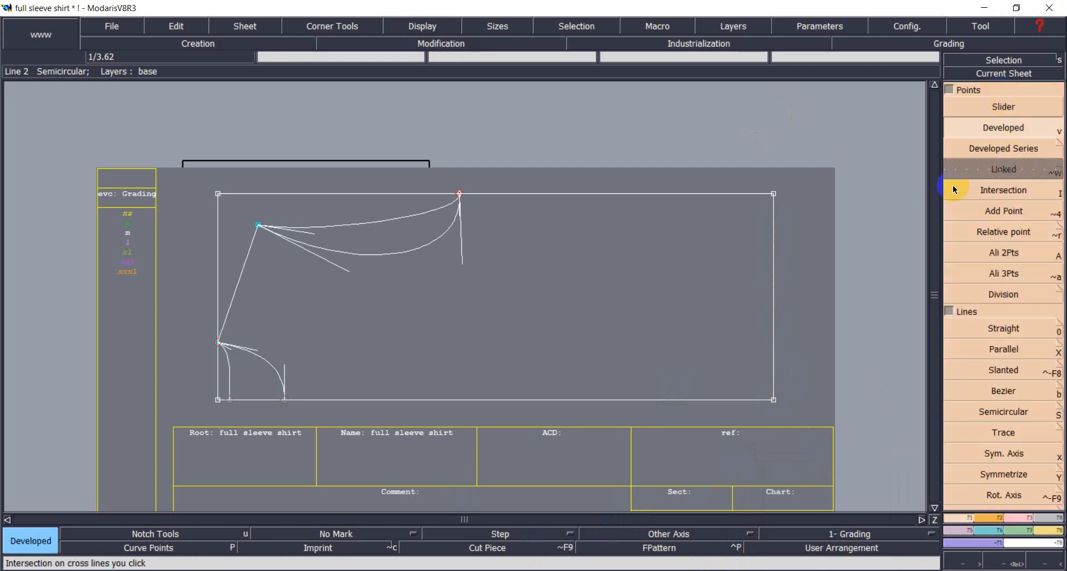
left_click(773, 400)
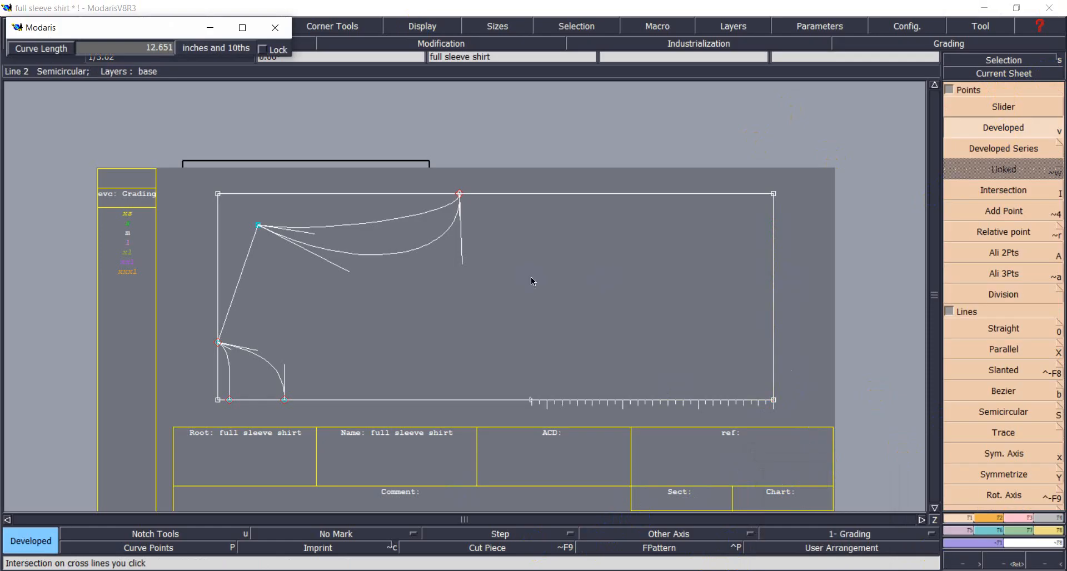
right_click(852, 271)
key("BackSpace")
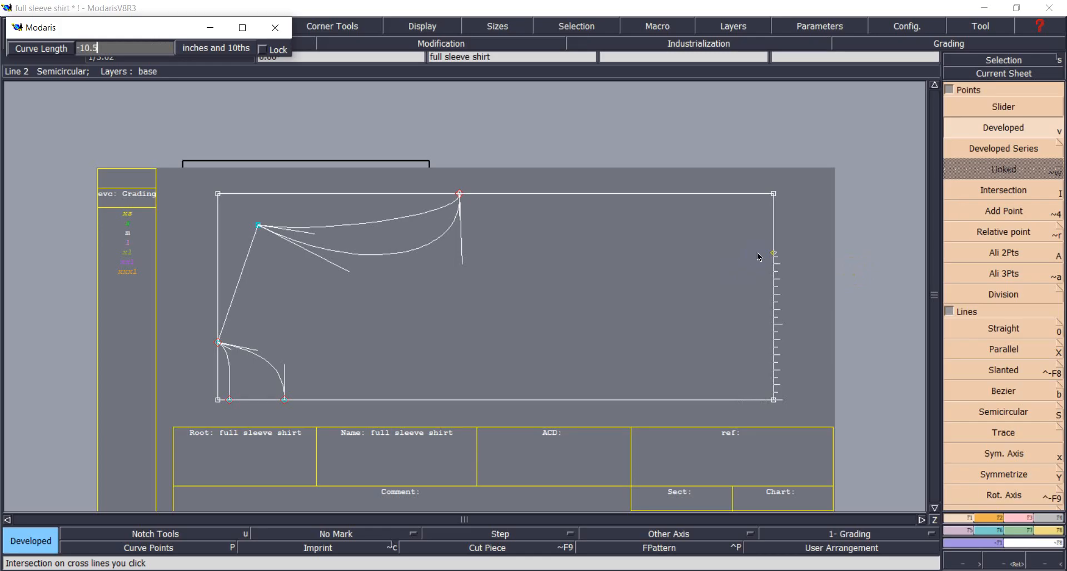
key("Return")
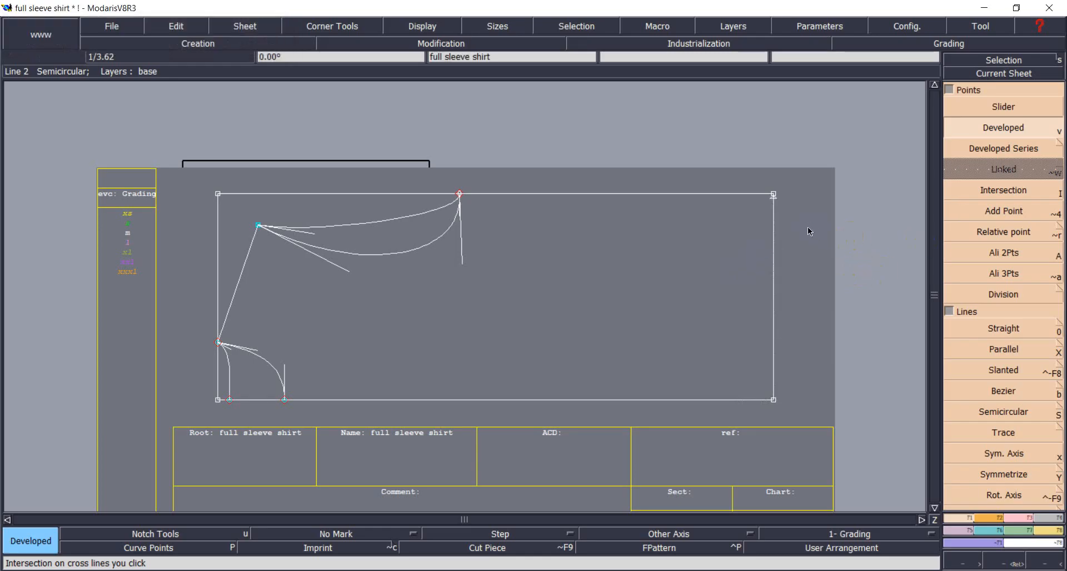
Insert the new point into the rectangle's right edge.
left_click(1029, 518)
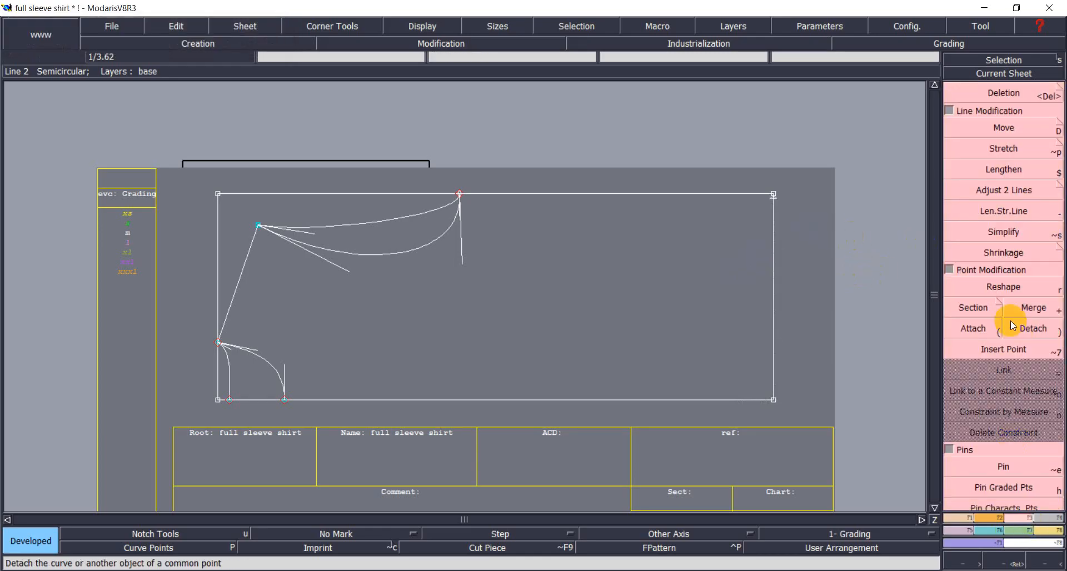
left_click(1003, 349)
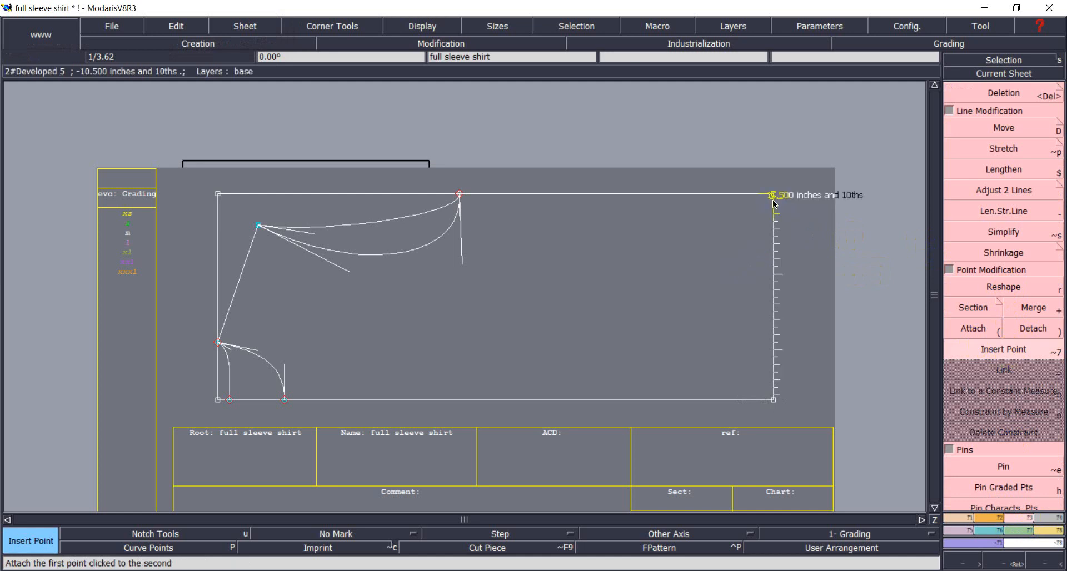
left_click(772, 200)
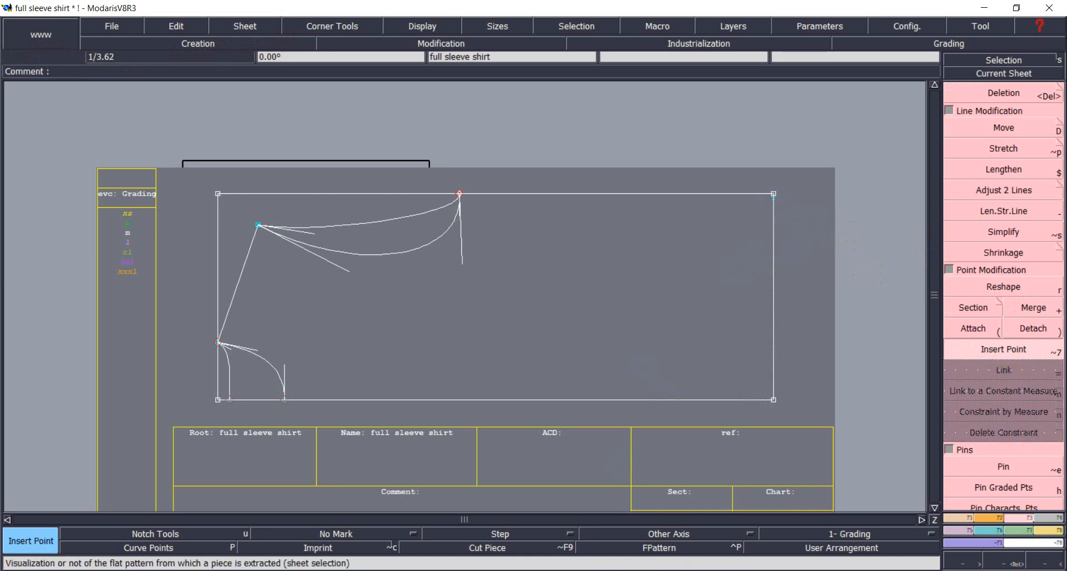
key("alt+Tab")
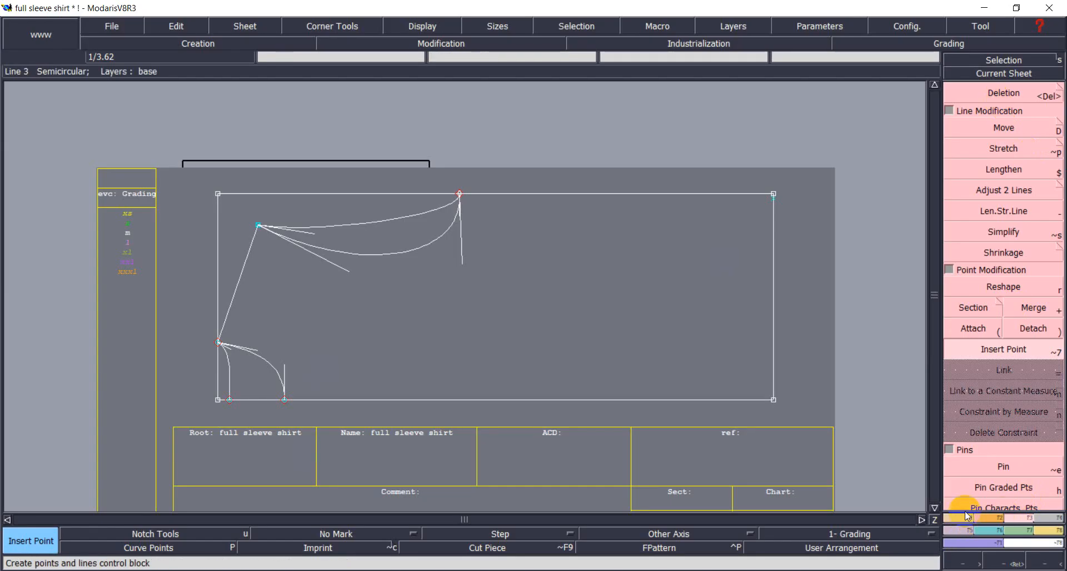
Draw a parallel line -18 from the rectangle's left edge, then pick Developed and view the chart.
left_click(965, 518)
left_click(959, 351)
left_click(219, 279)
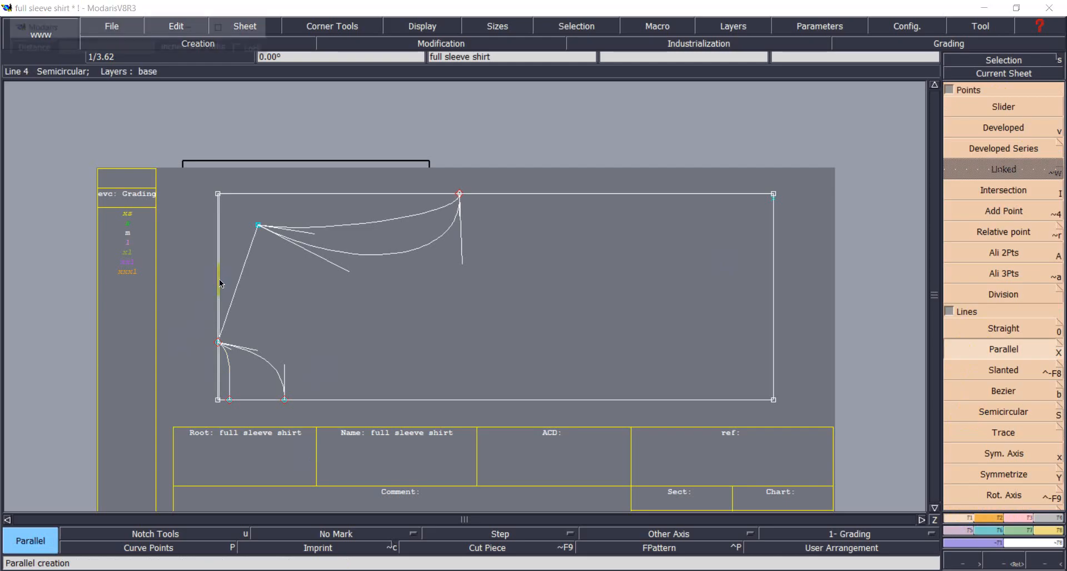
type("-18")
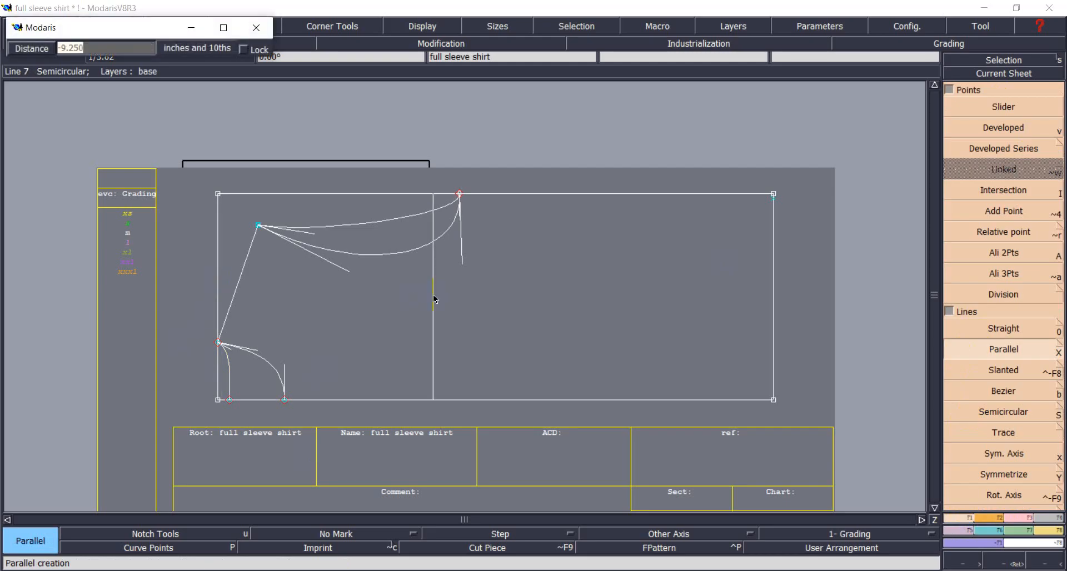
key("Return")
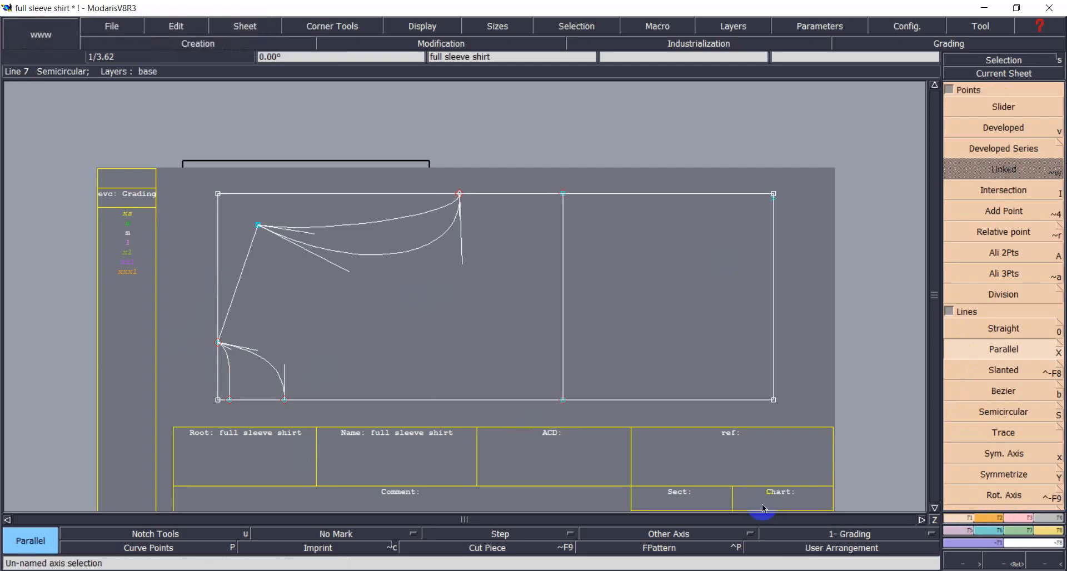
left_click(984, 128)
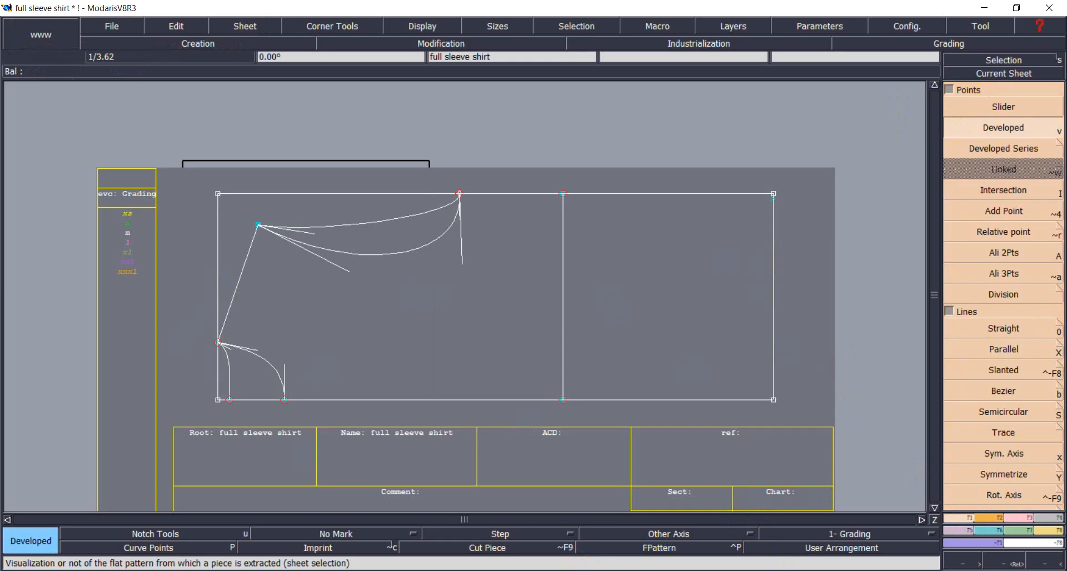
key("alt+Tab")
key("alt+Tab")
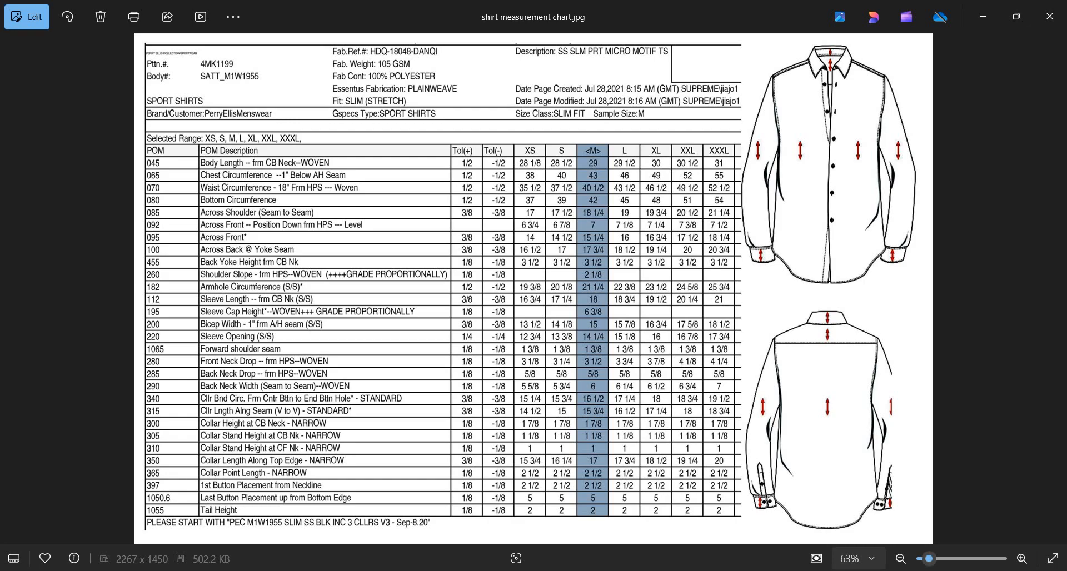
Calculate 40.5 / 4 = 10.125 in Calculator and put it away.
key("alt+Tab")
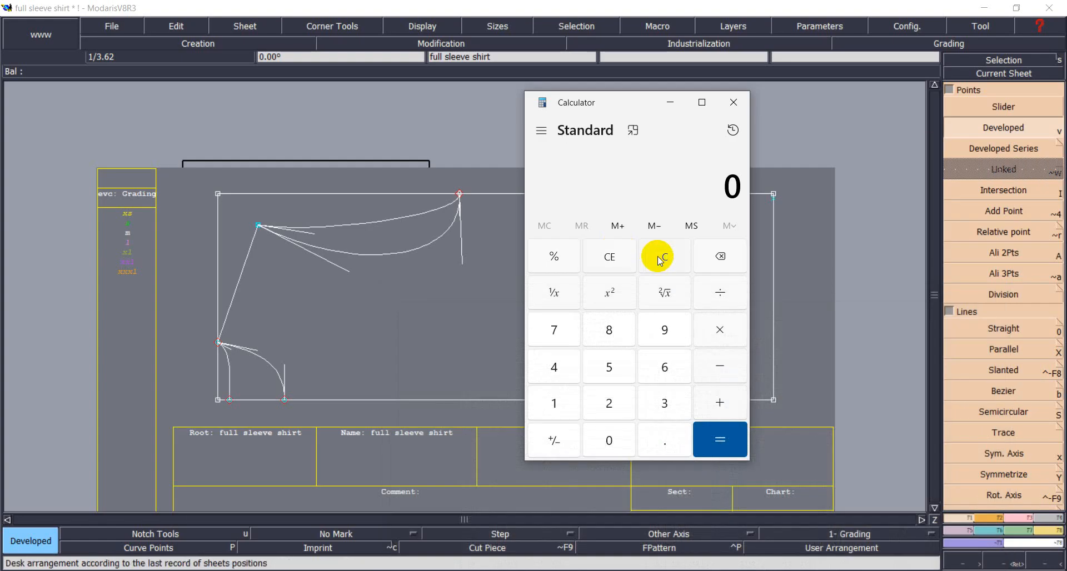
type("40")
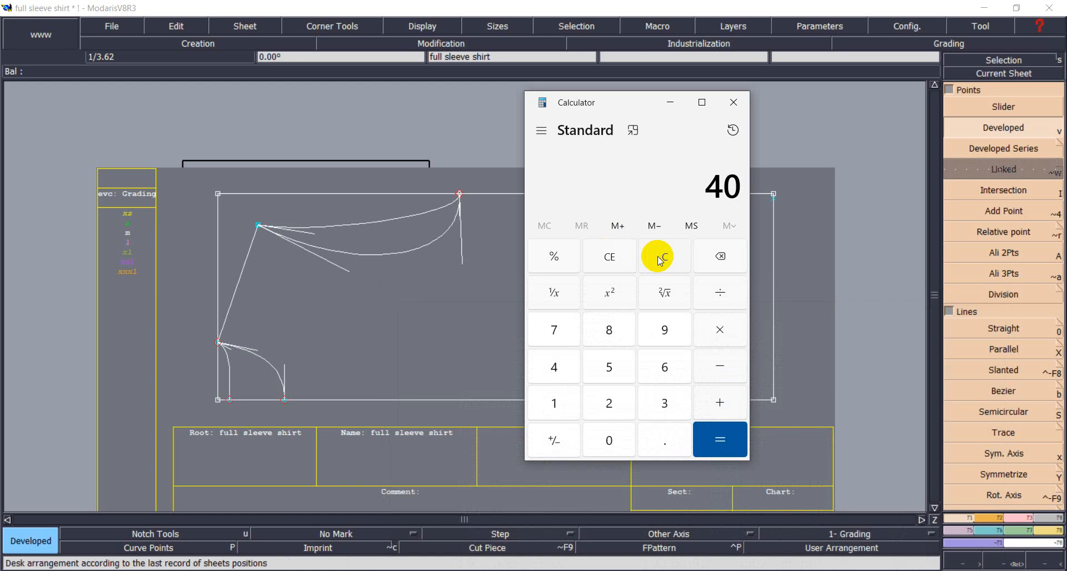
type(".5/")
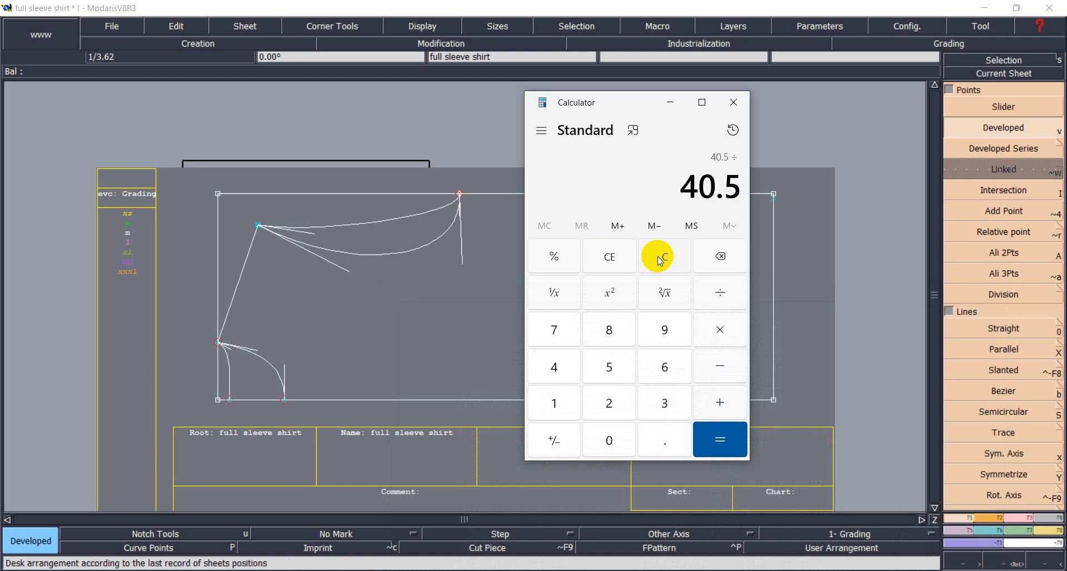
type("4")
key("Return")
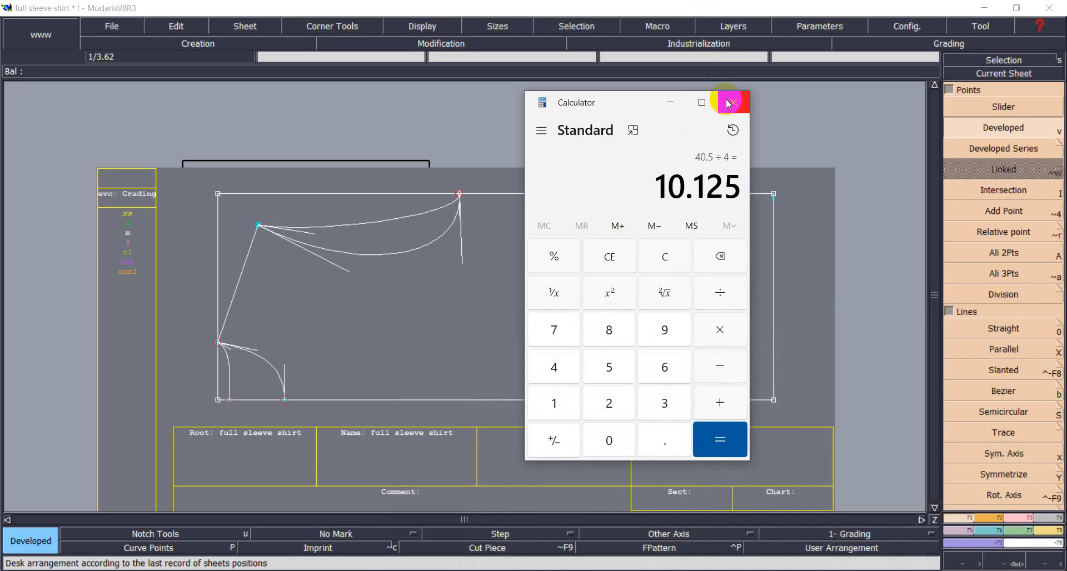
left_click(670, 103)
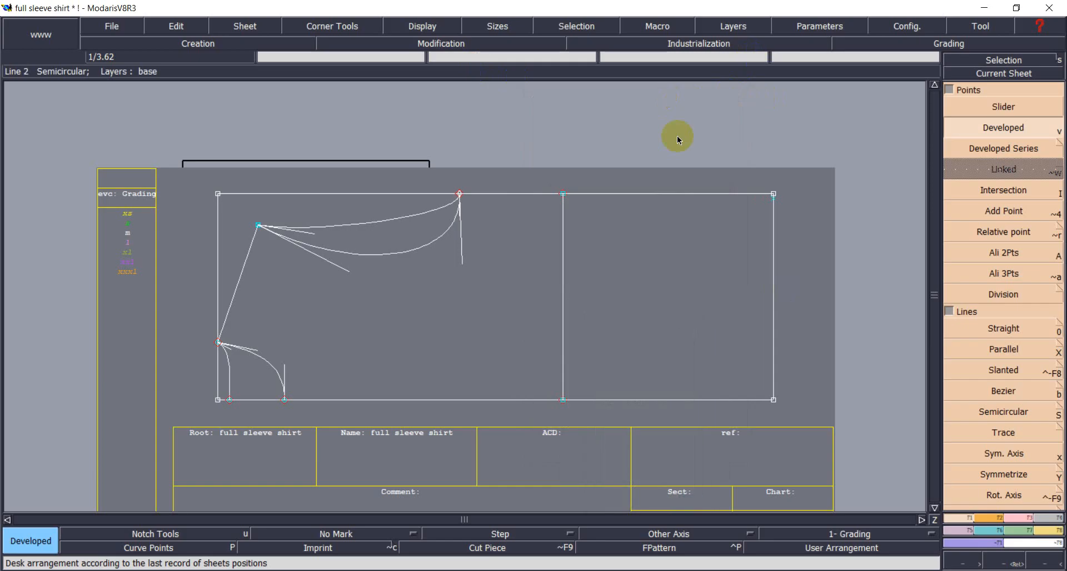
Start a developed point along the middle vertical line with length 10.125.
left_click(874, 102)
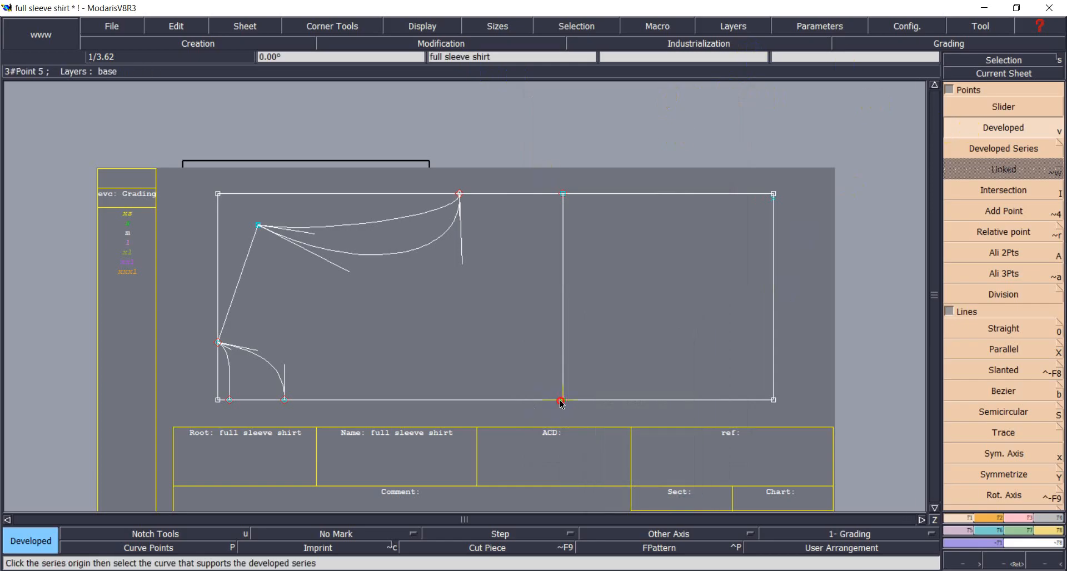
left_click(560, 401)
type("1")
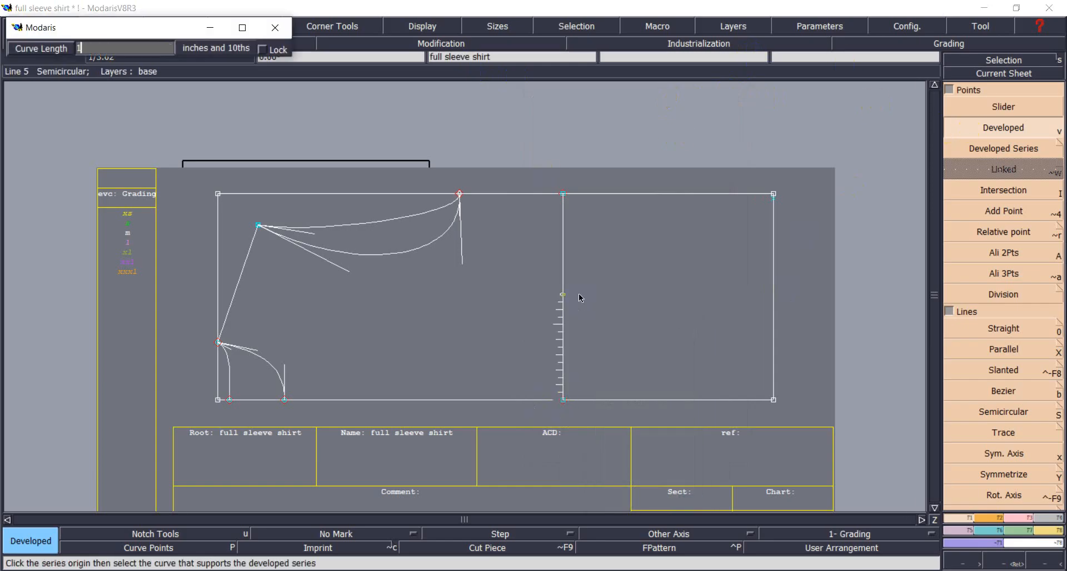
type("0.125")
Confirm the 10.125 point, insert it into the middle line and delete the short top piece.
key("Return")
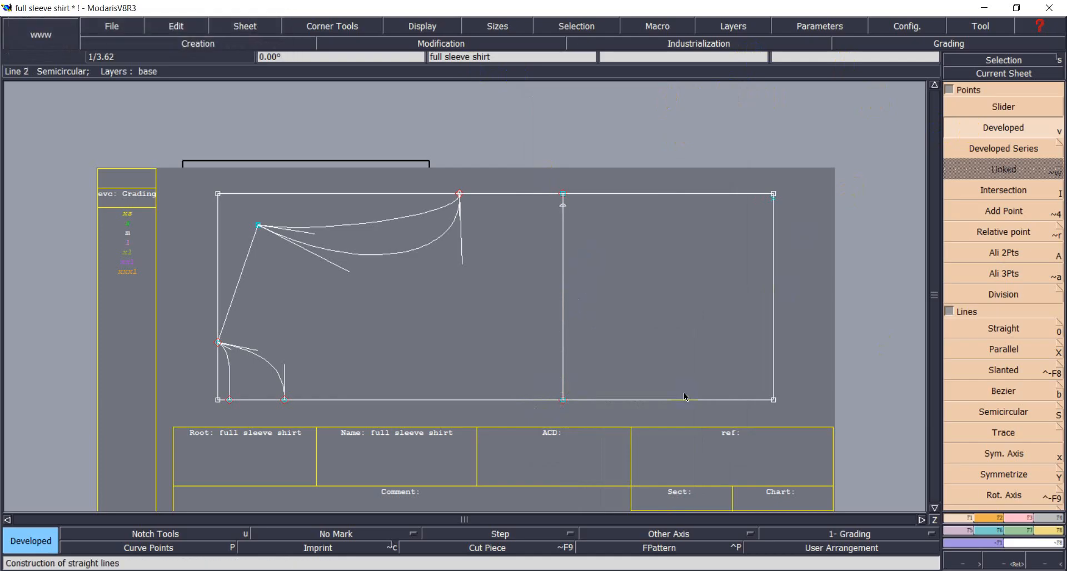
key("F3")
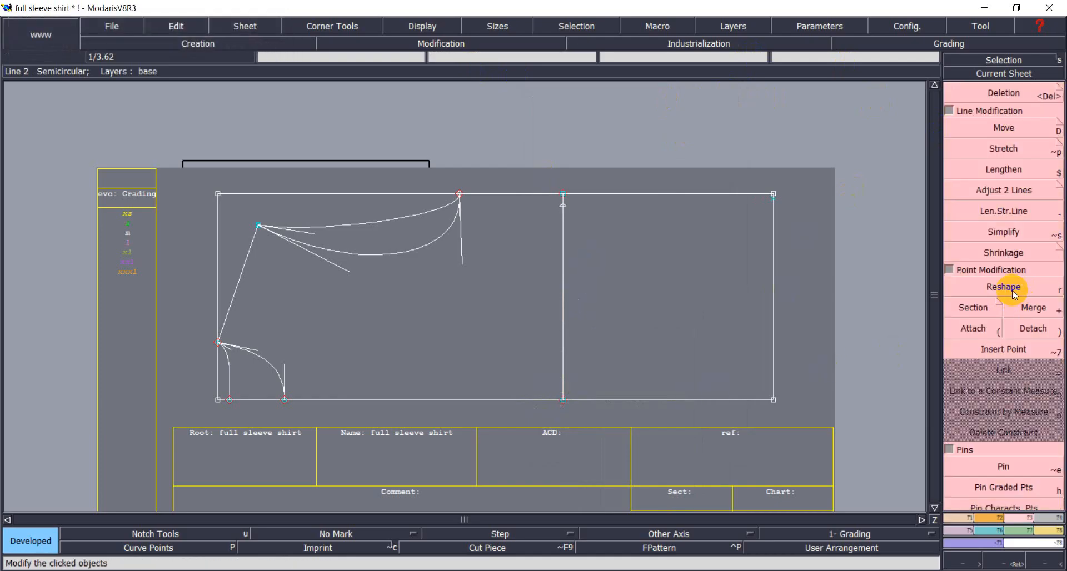
left_click(1006, 348)
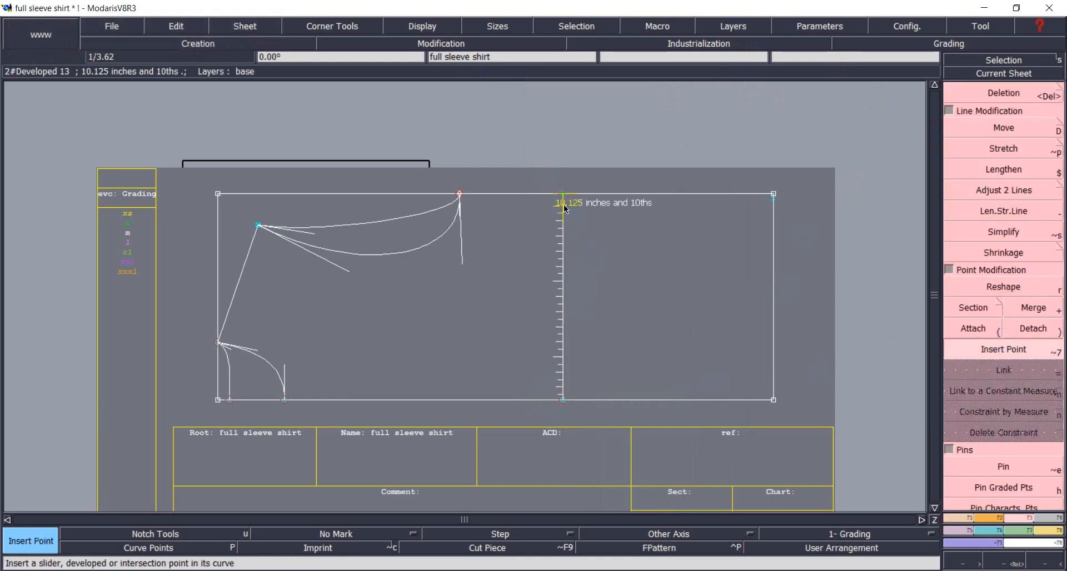
left_click(564, 205)
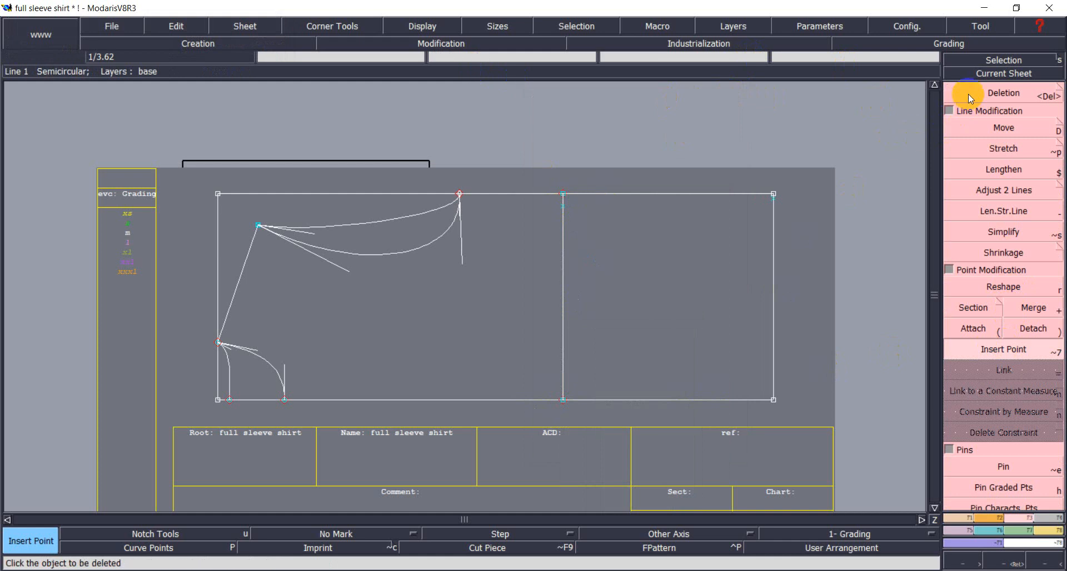
left_click(968, 94)
left_click(563, 198)
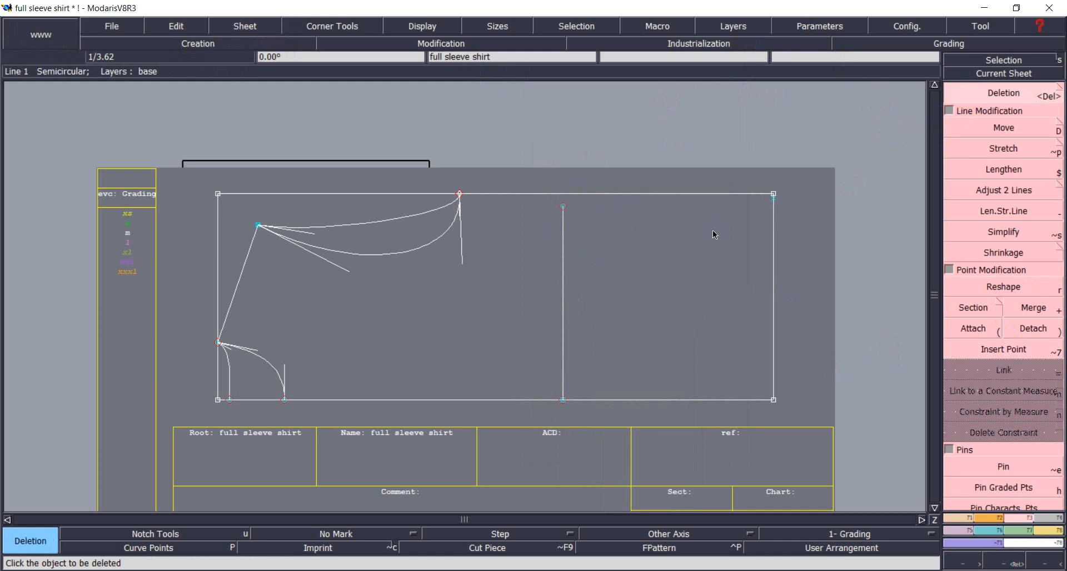
Draw a Bezier curve from the cap peak through the middle-line point to the top-right corner.
left_click(963, 518)
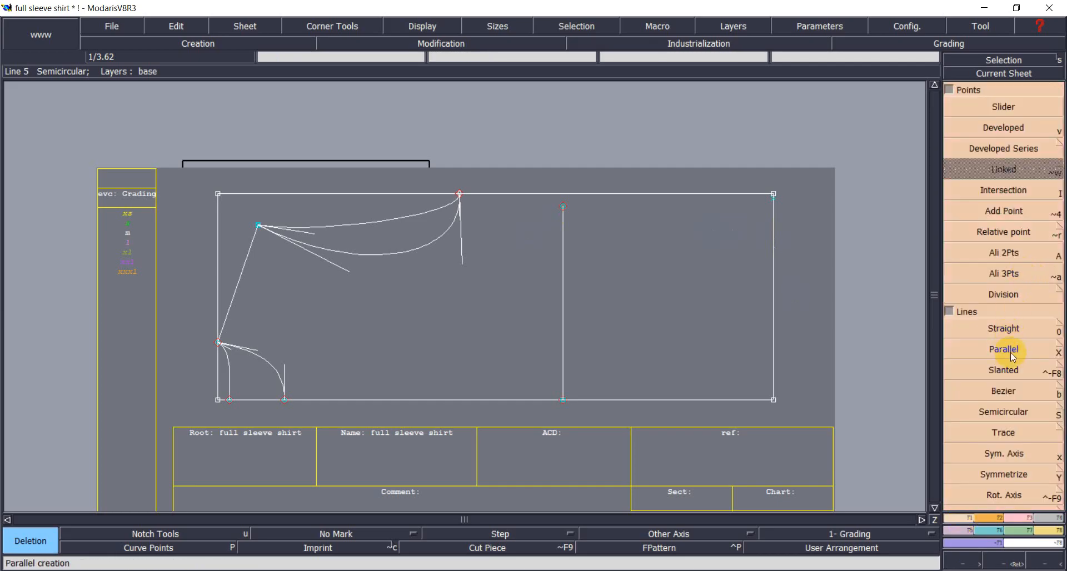
left_click(1011, 328)
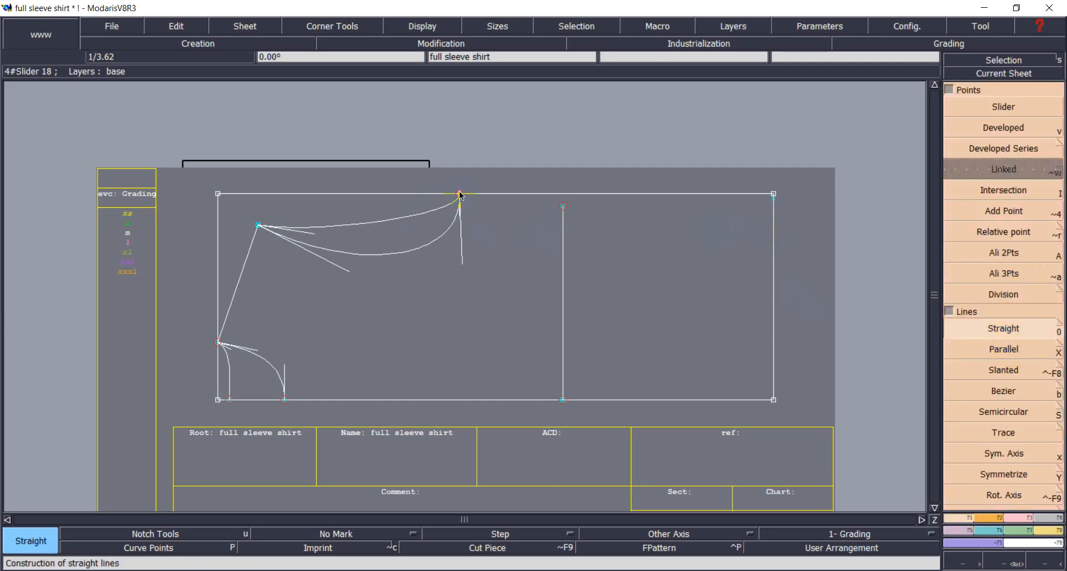
left_click(1003, 391)
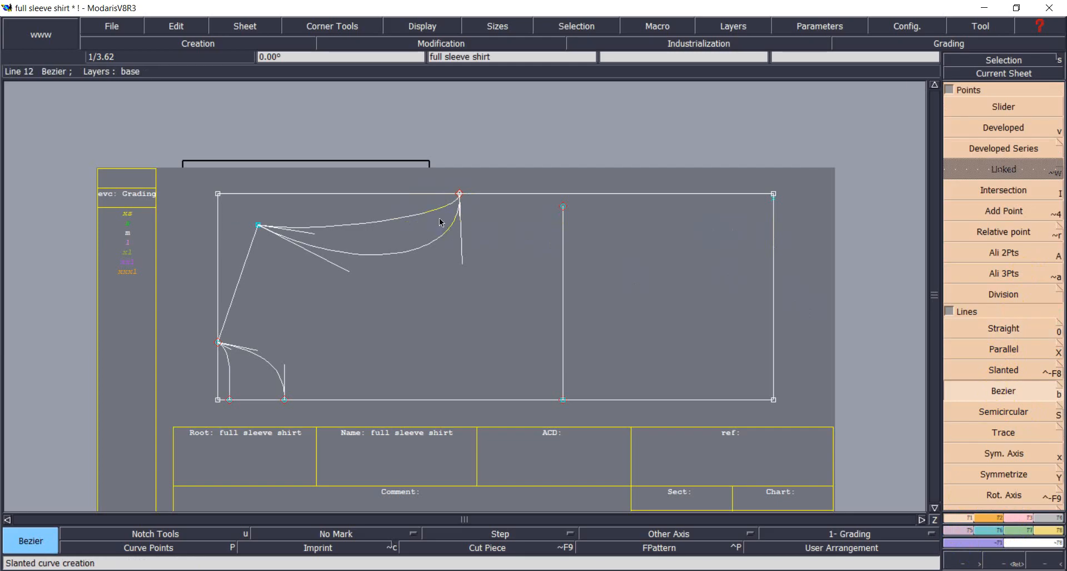
left_click(460, 198)
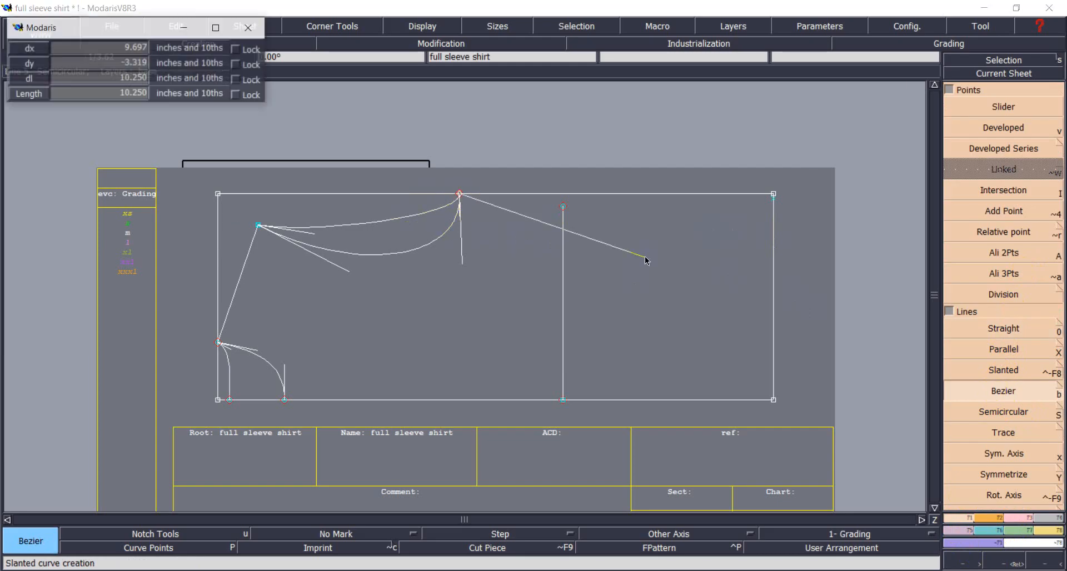
left_click(564, 208)
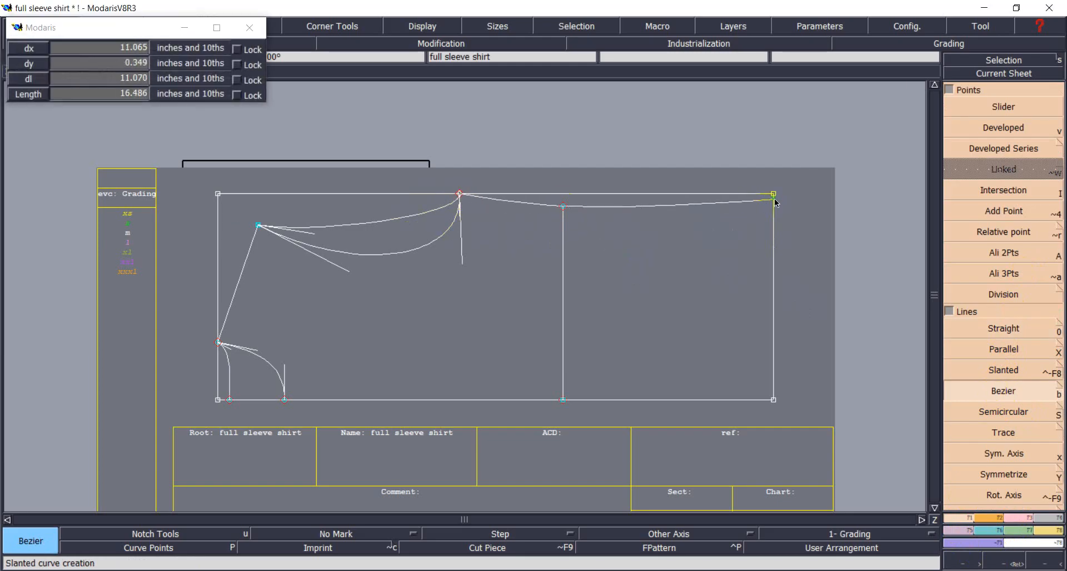
left_click(776, 203)
right_click(774, 199)
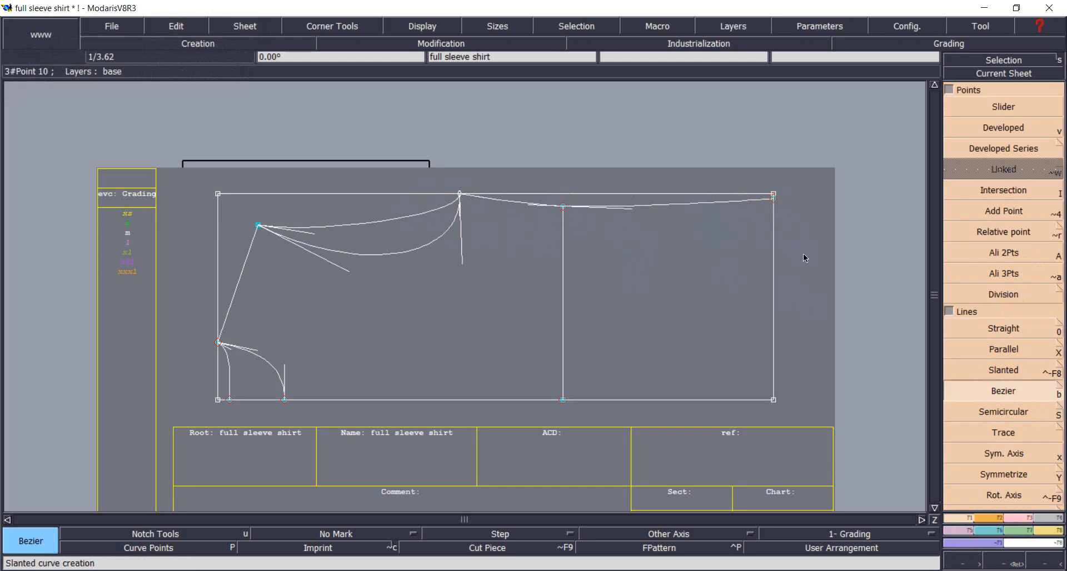
Delete the old straight top edge and the leftover top-right corner point.
left_click(992, 129)
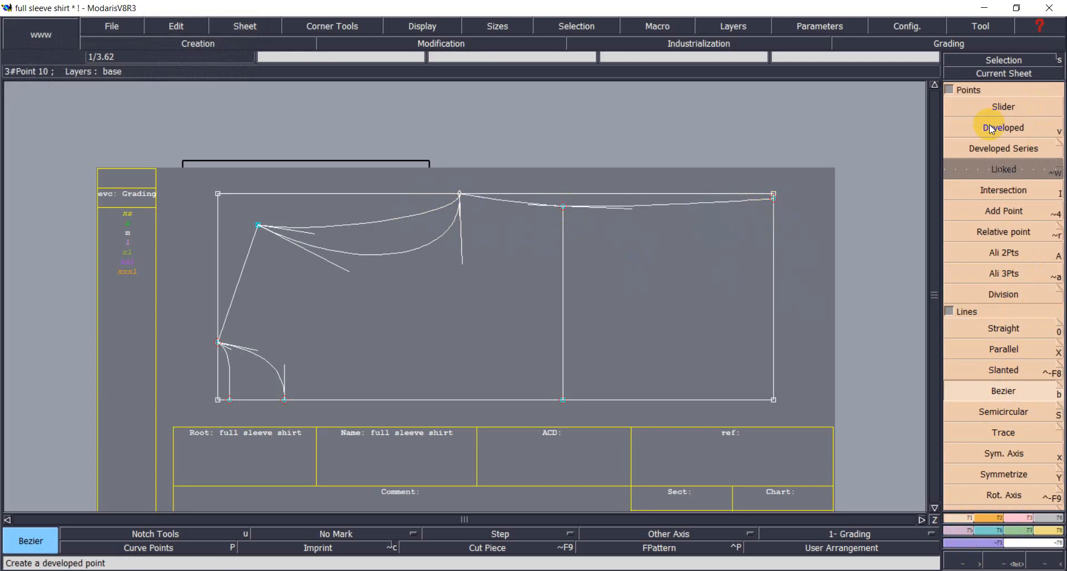
key("F3")
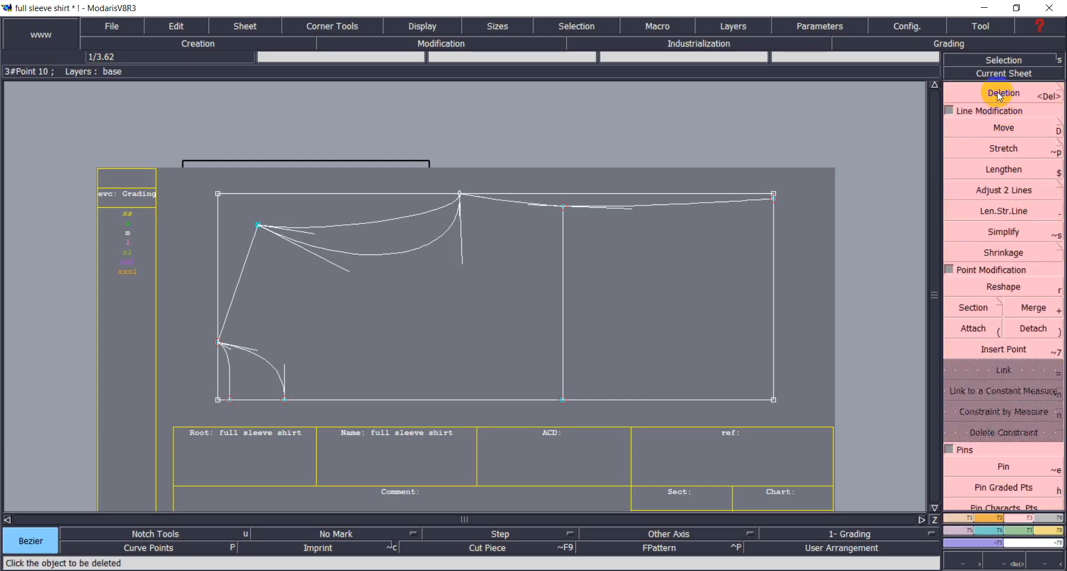
left_click(998, 96)
left_click(677, 195)
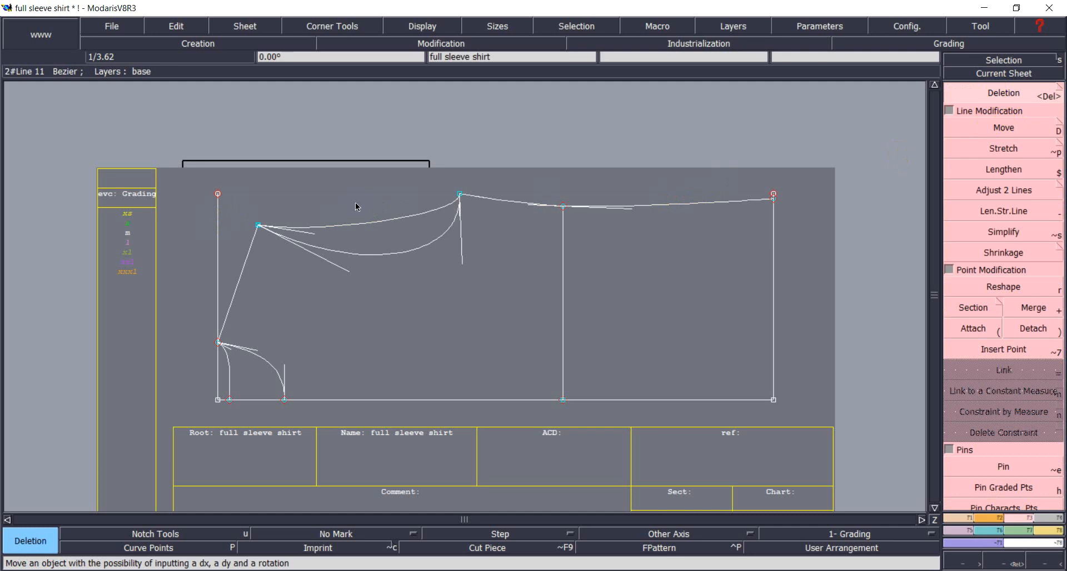
scroll(797, 236, "up", 2)
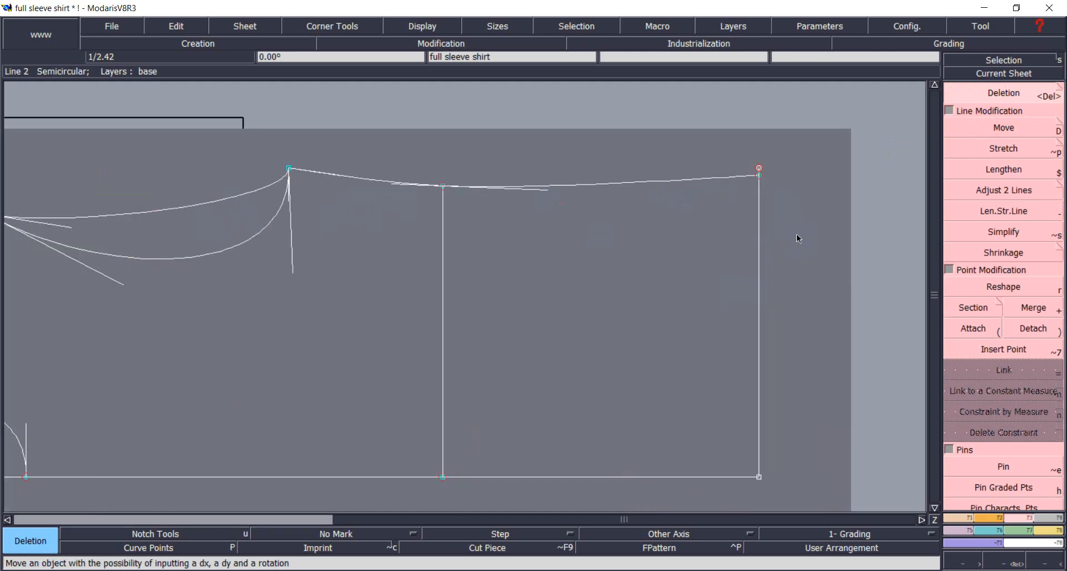
scroll(798, 238, "up", 1)
left_click(1003, 92)
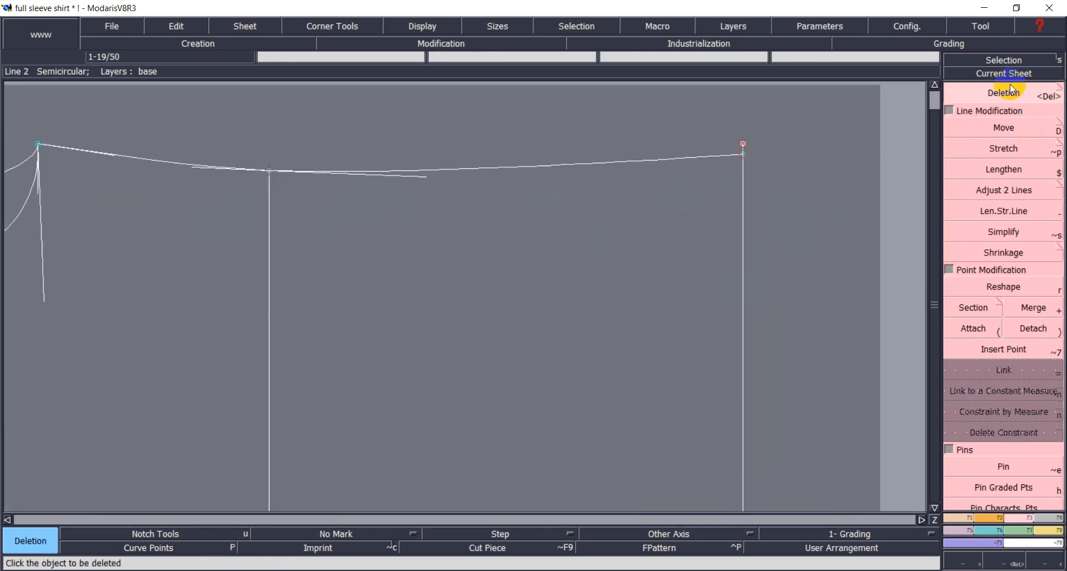
left_click(743, 145)
scroll(775, 181, "down", 6)
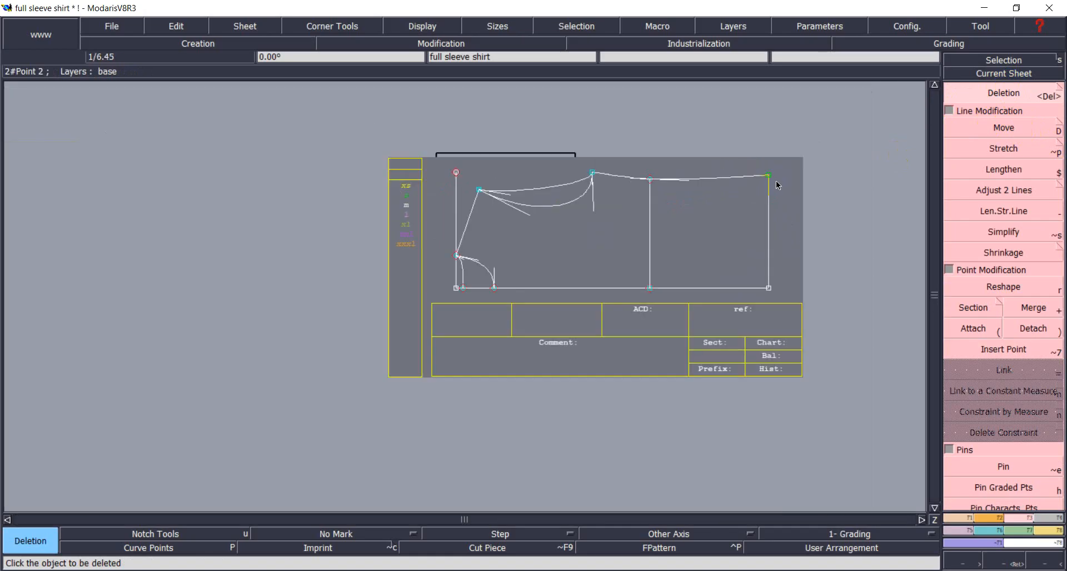
scroll(776, 185, "up", 2)
left_click(1013, 389)
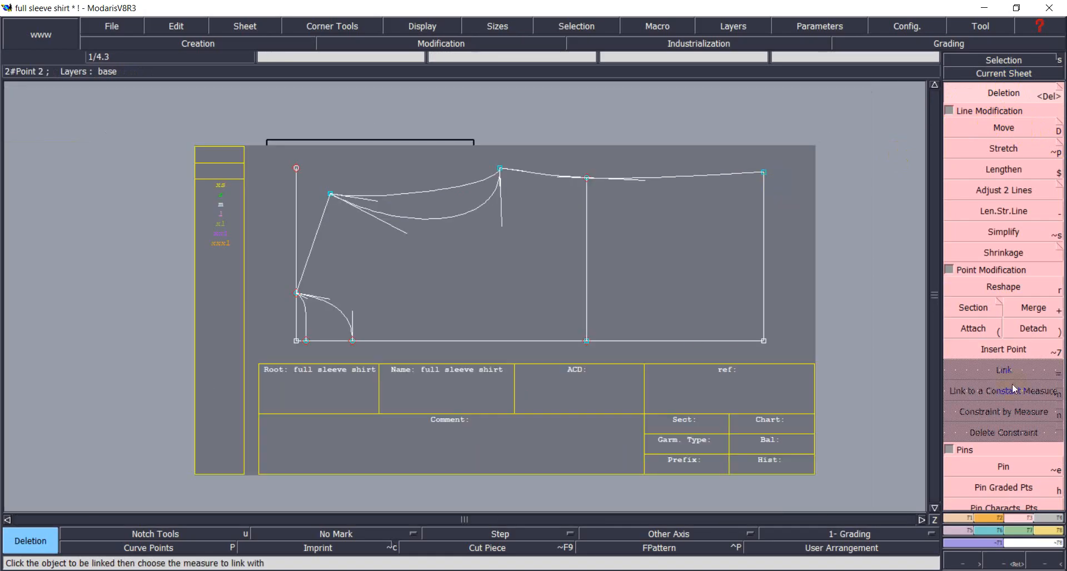
key("alt+Tab")
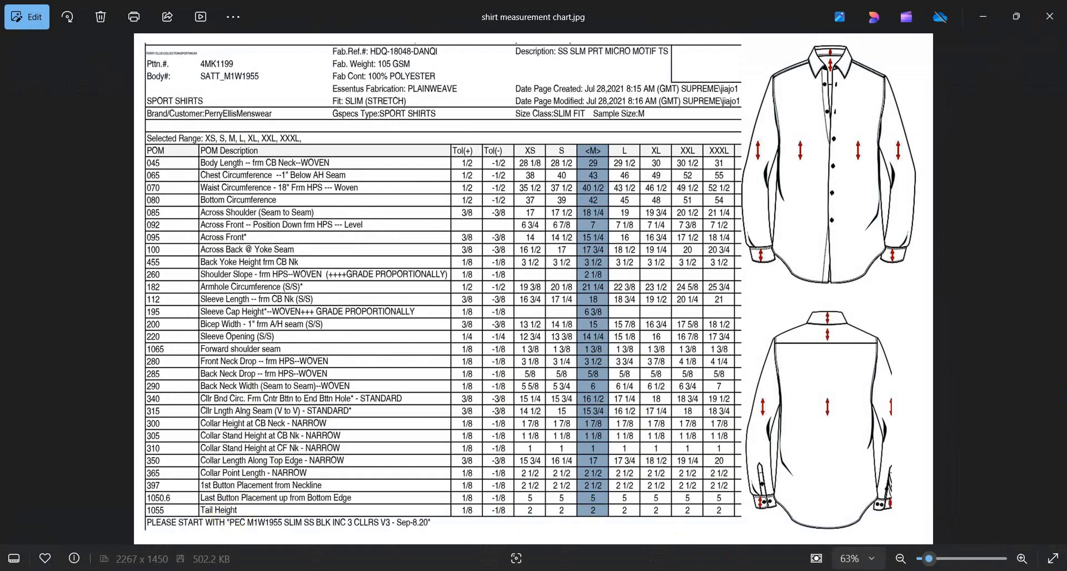
Return from the measurement chart to the sleeve pattern sheet.
key("alt+Tab")
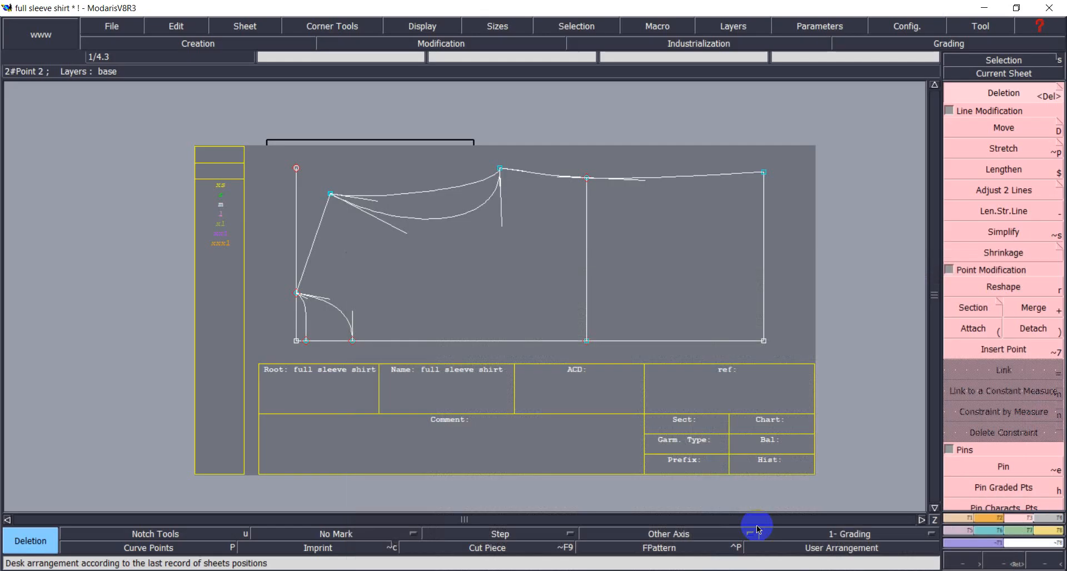
Place a point -2 along the top edge curve and insert it into that curve.
left_click(962, 521)
left_click(976, 129)
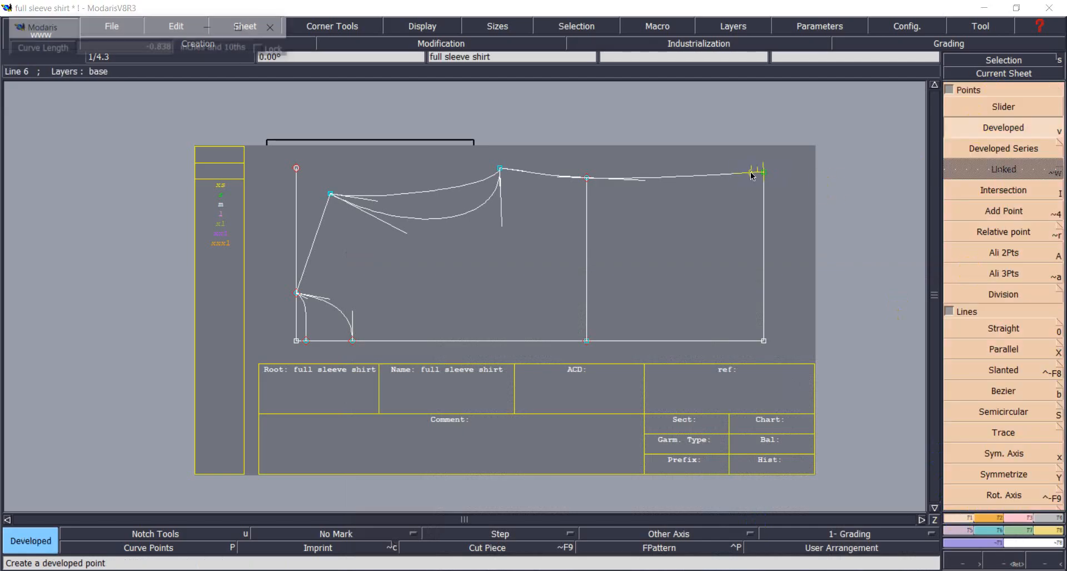
type("-2")
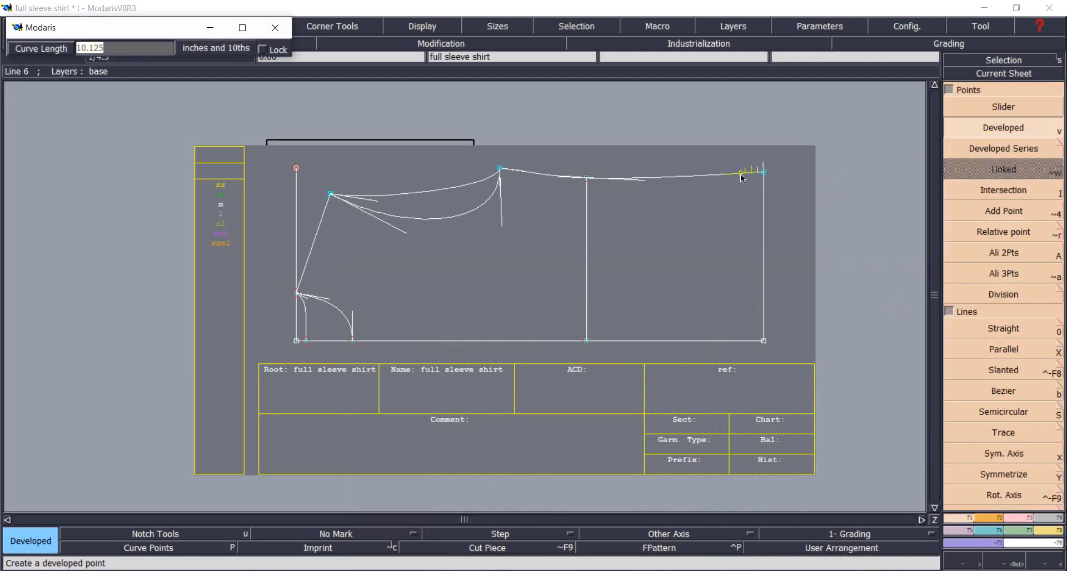
key("Return")
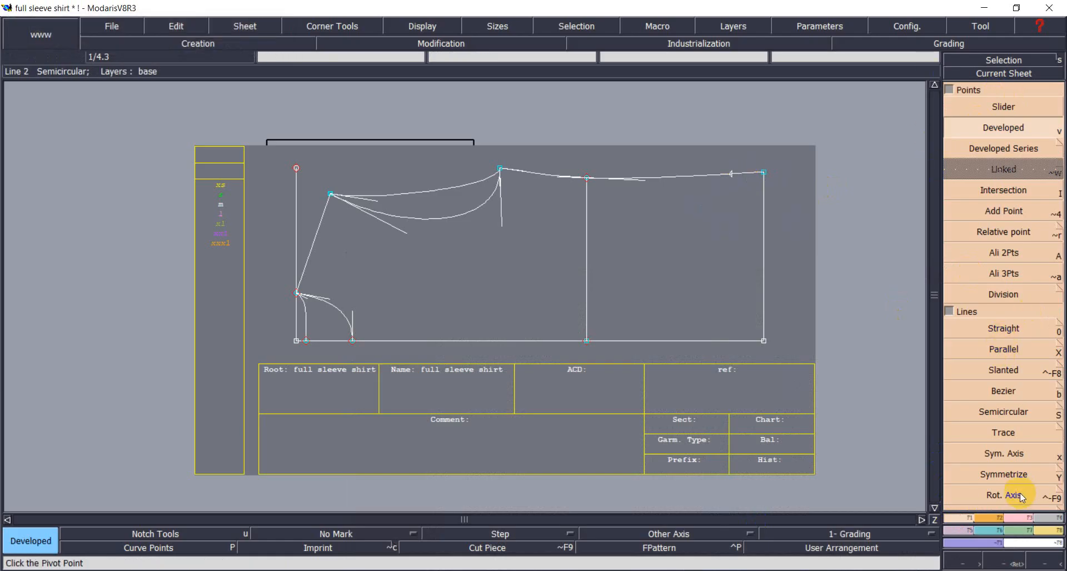
left_click(1019, 518)
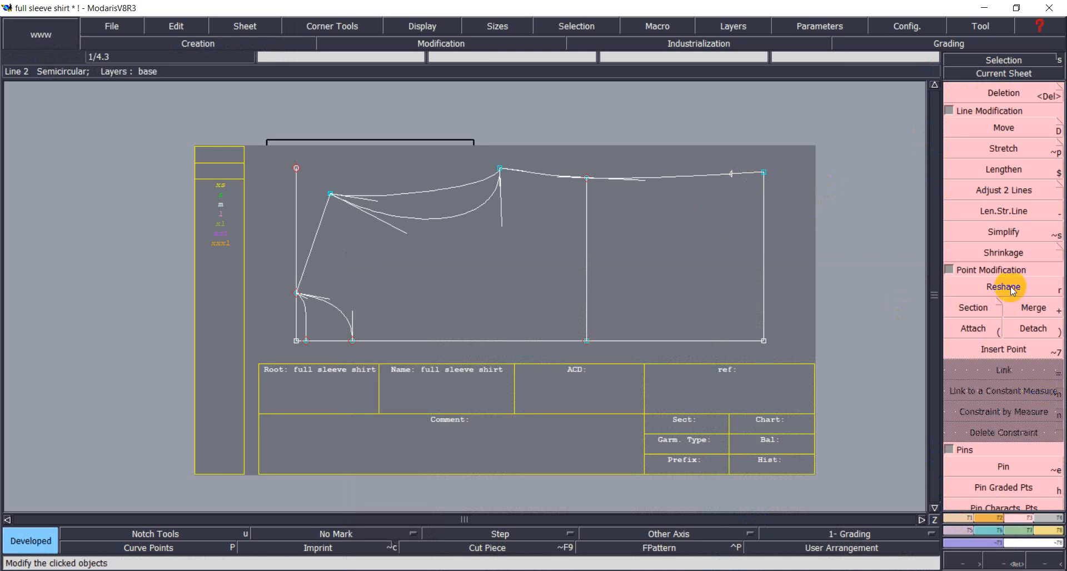
left_click(1001, 349)
left_click(732, 173)
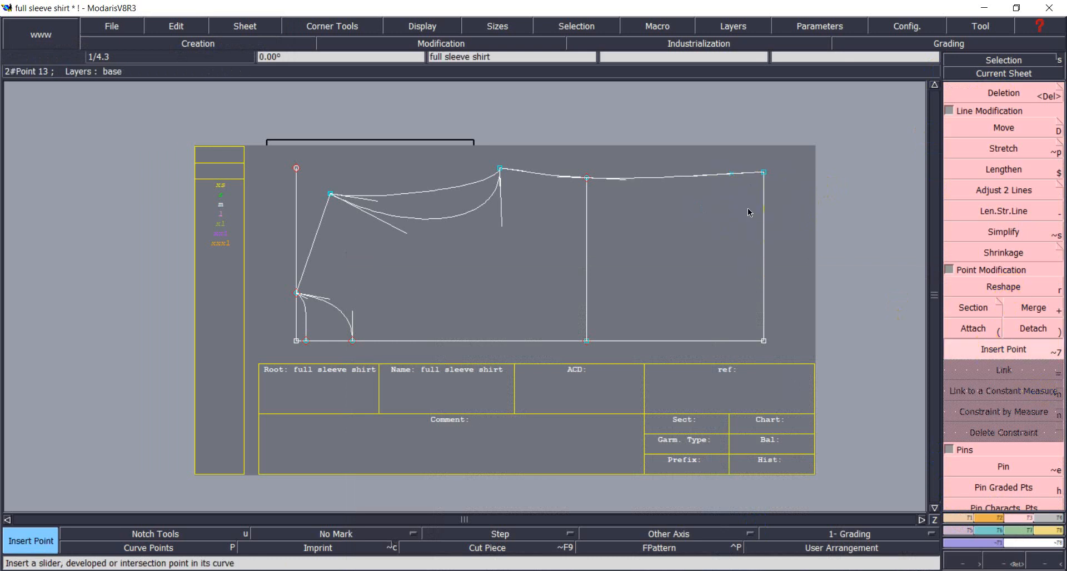
left_click(884, 263)
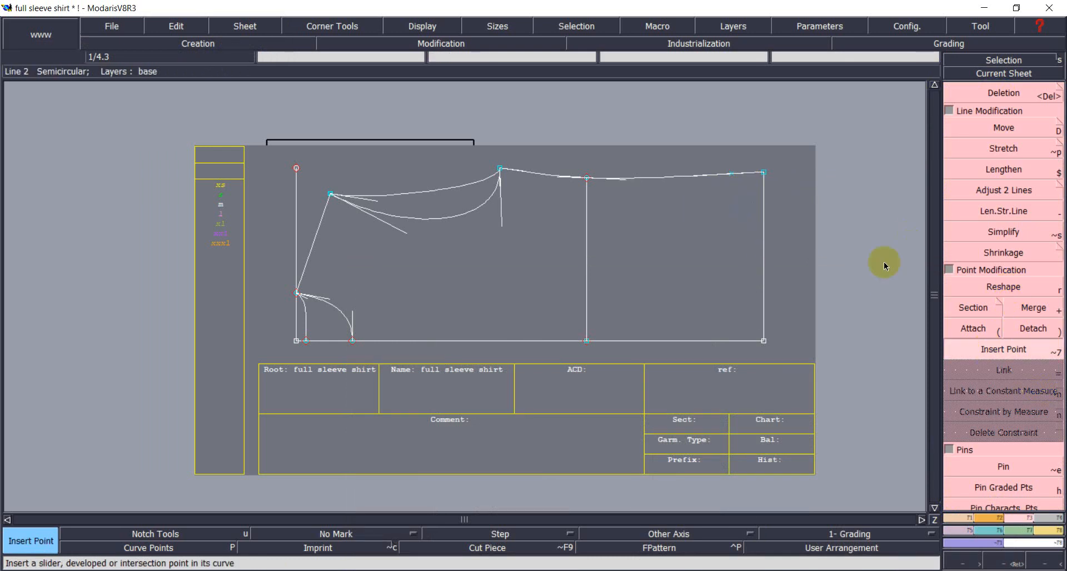
Draw the side seam from the new top-edge point to the bottom-right corner.
left_click(971, 519)
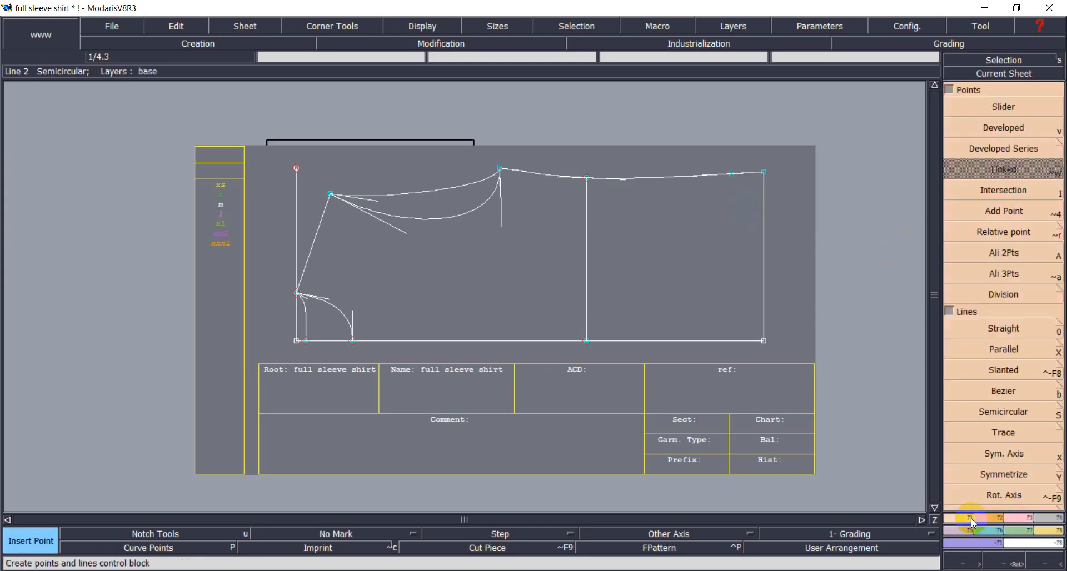
left_click(997, 390)
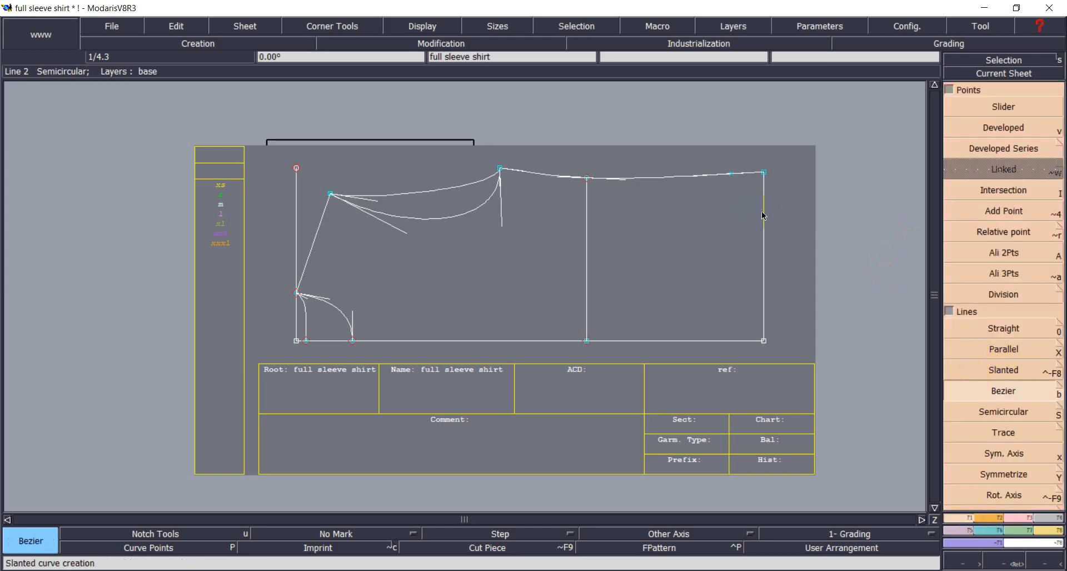
left_click(731, 174)
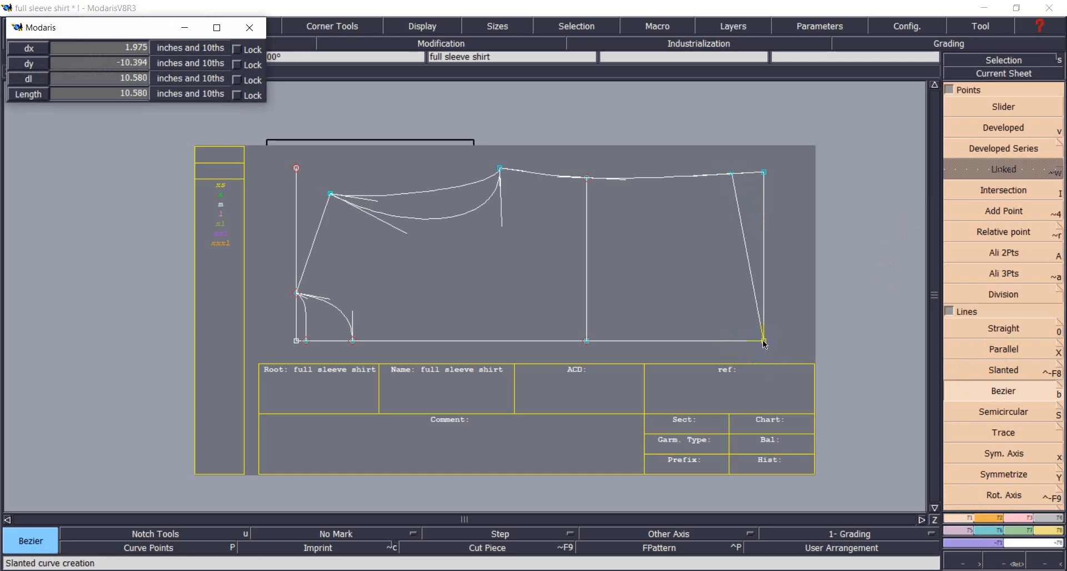
left_click(764, 341)
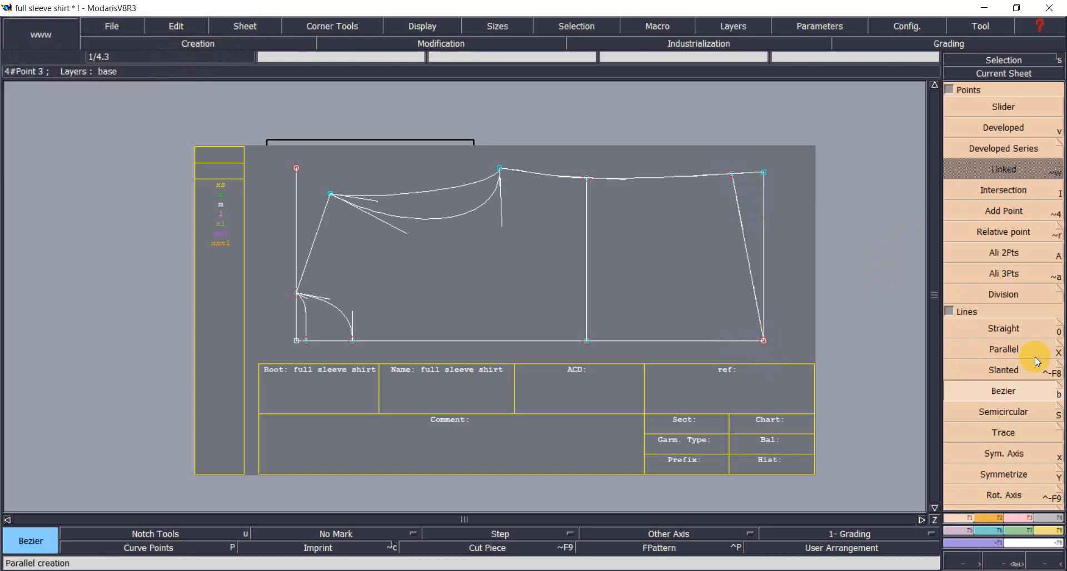
left_click(1004, 393)
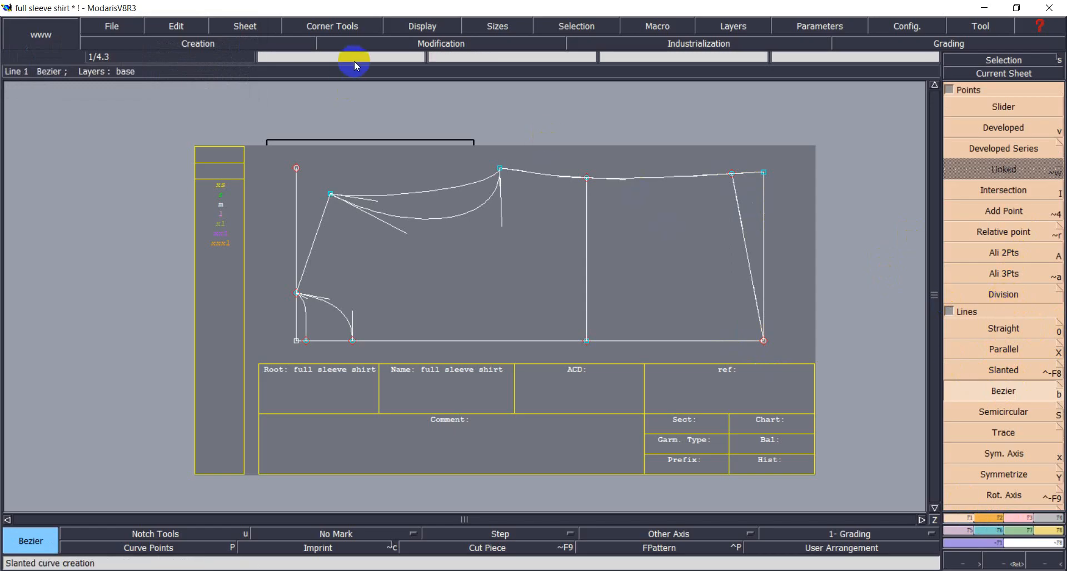
left_click(417, 26)
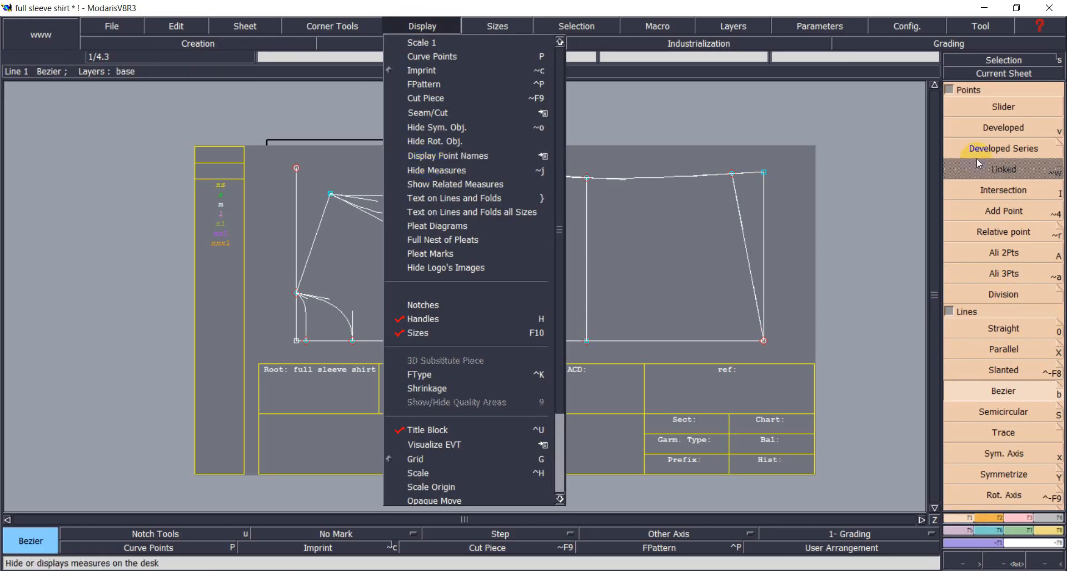
Reshape the side seam into a gentle inward curve down to the hem.
key("F3")
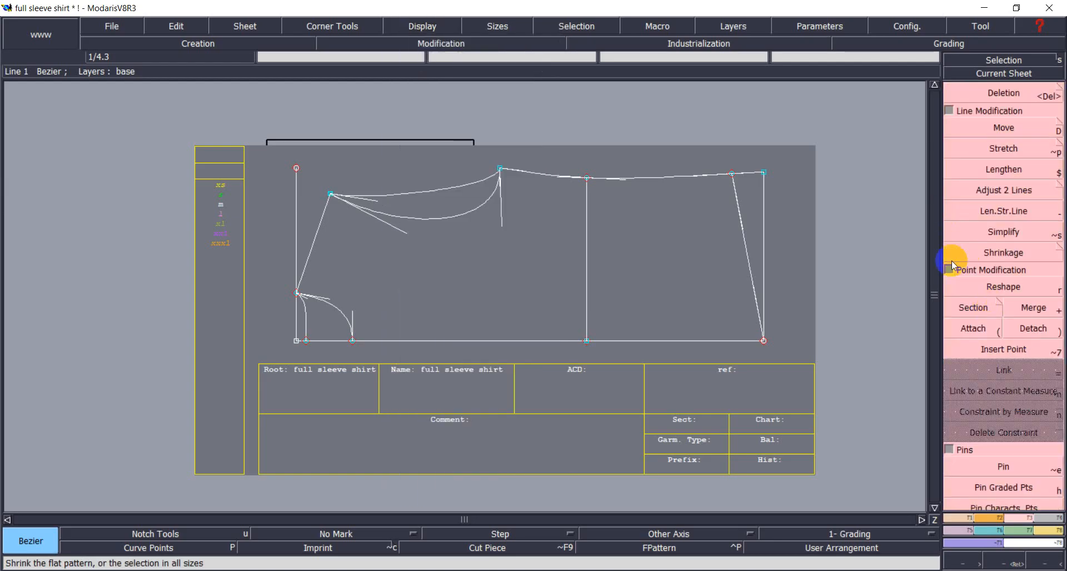
left_click(996, 287)
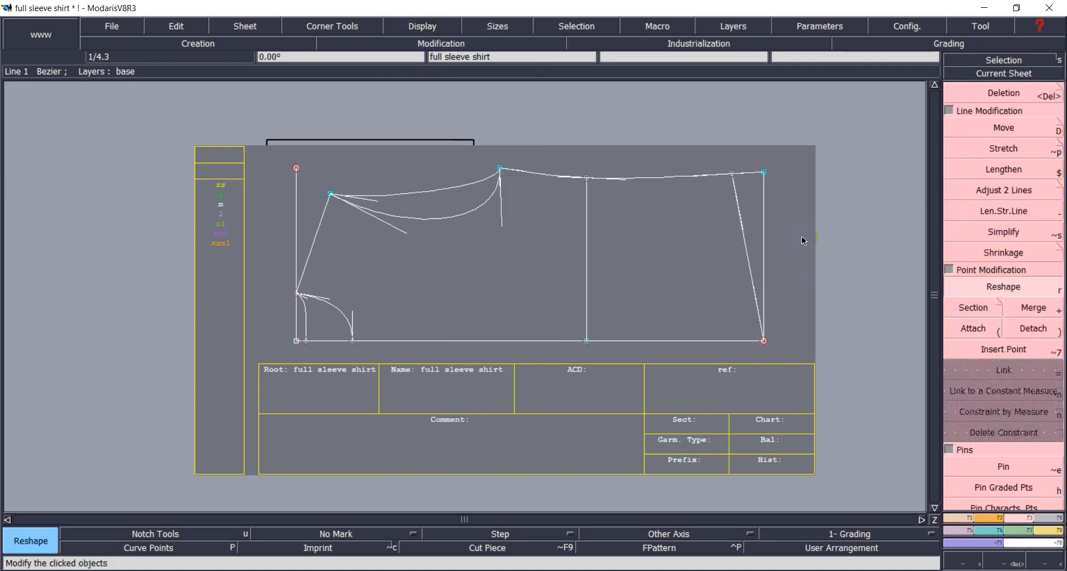
left_click(738, 225)
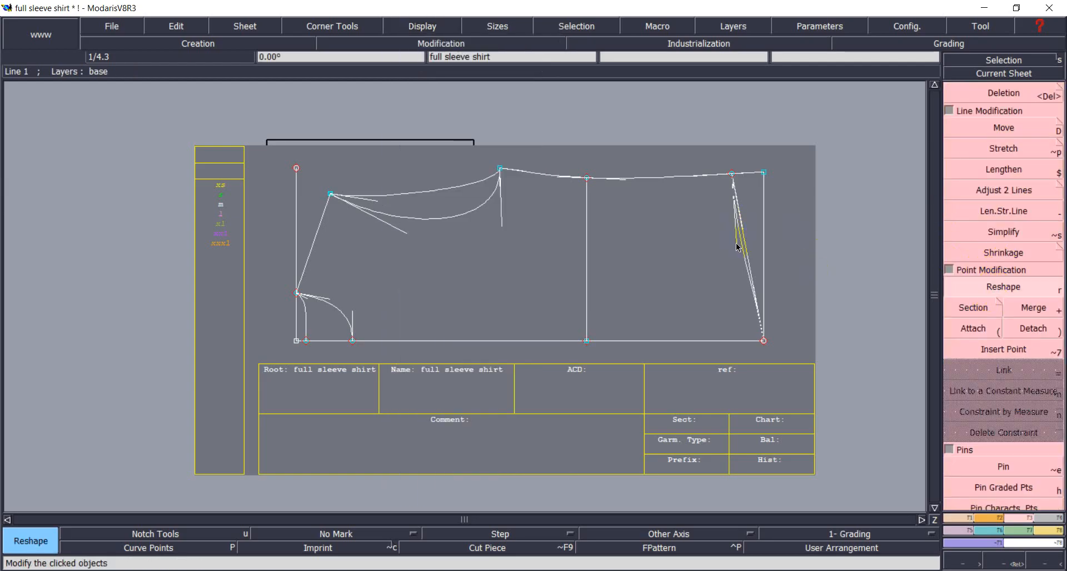
left_click(736, 243)
left_click(754, 286)
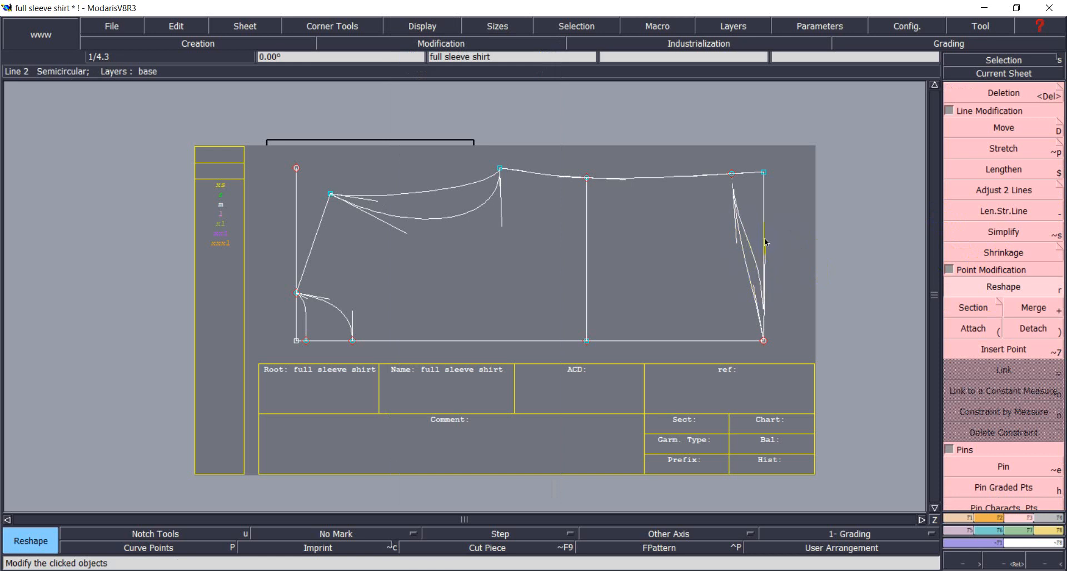
left_click(765, 240)
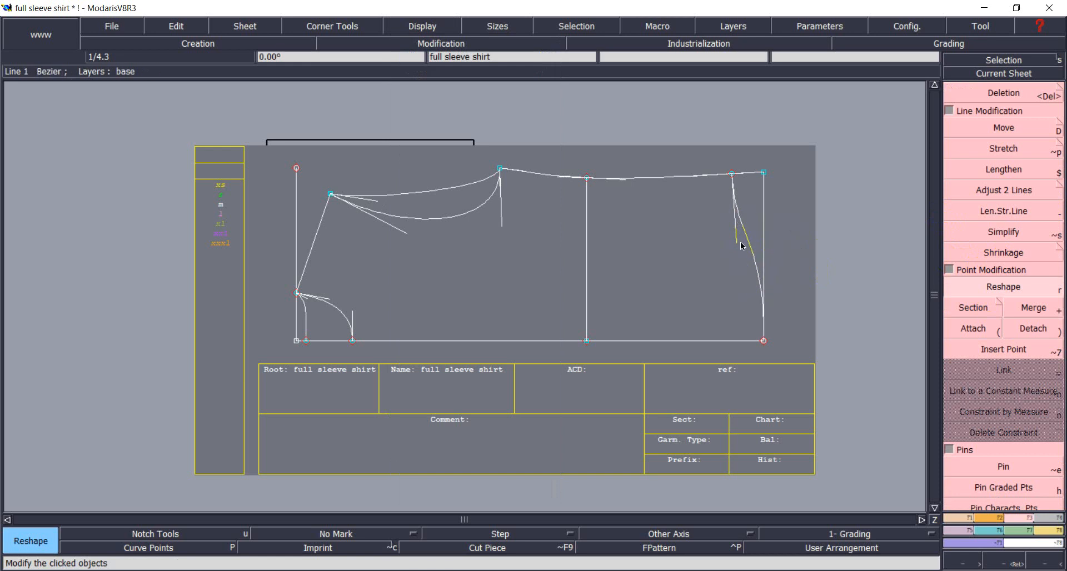
left_click(736, 242)
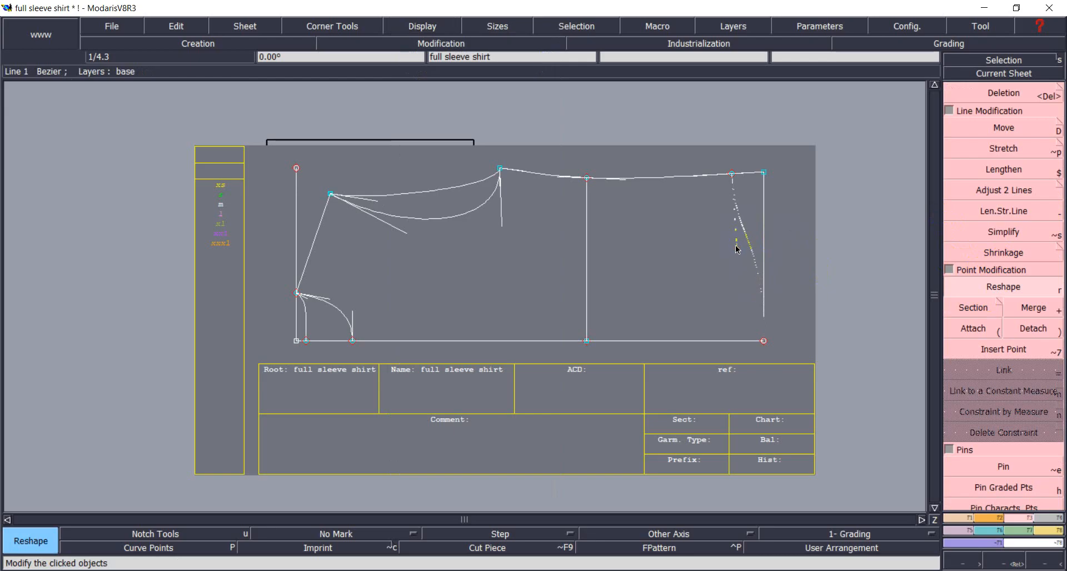
left_click(753, 257)
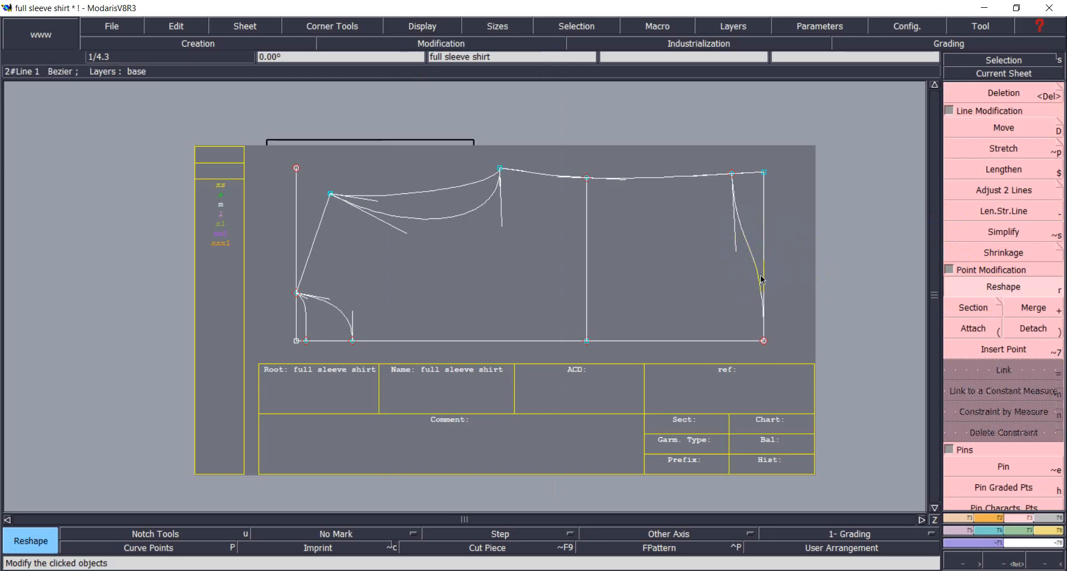
left_click(765, 280)
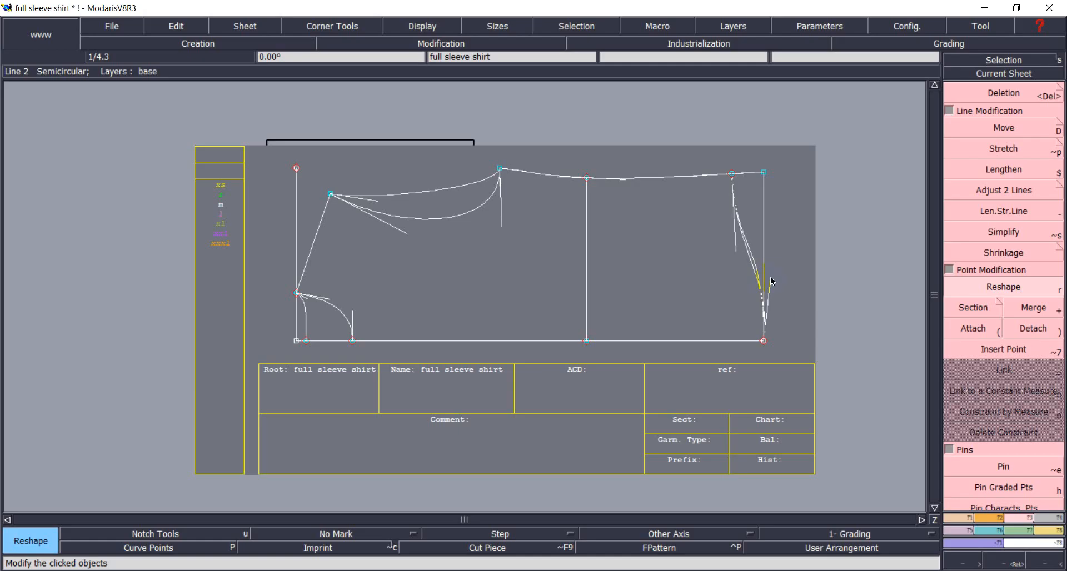
left_click(770, 273)
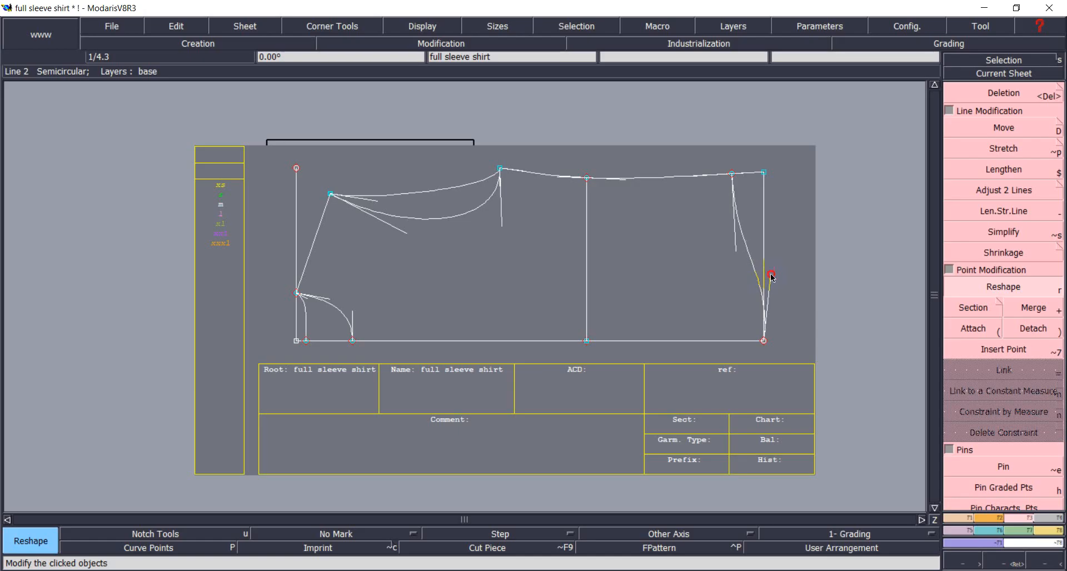
left_click(770, 274)
left_click(769, 261)
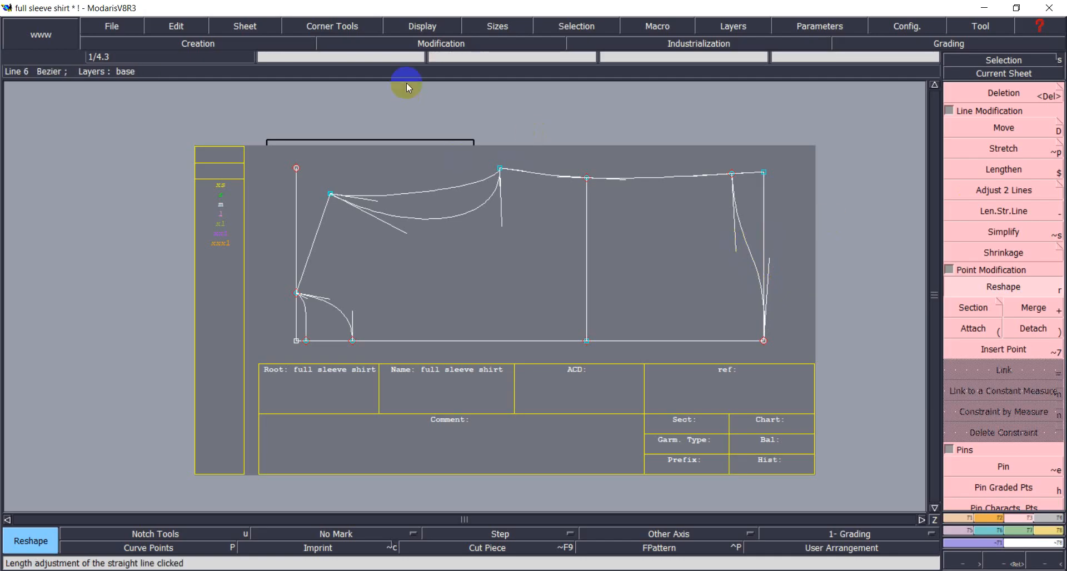
Turn off Display > Handles and bring up the shirt measurement chart.
left_click(404, 28)
left_click(429, 324)
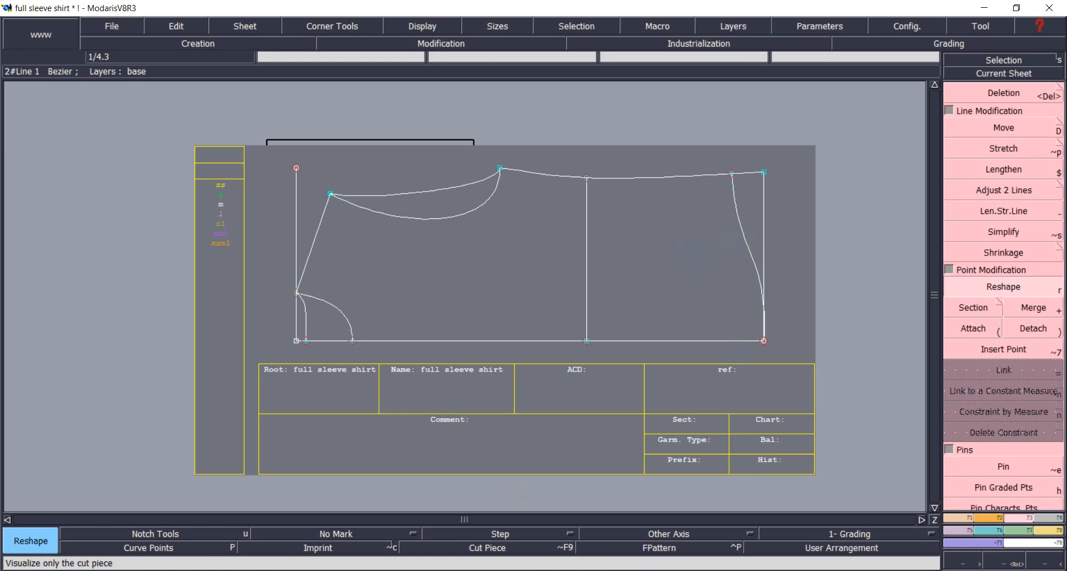
left_click(676, 566)
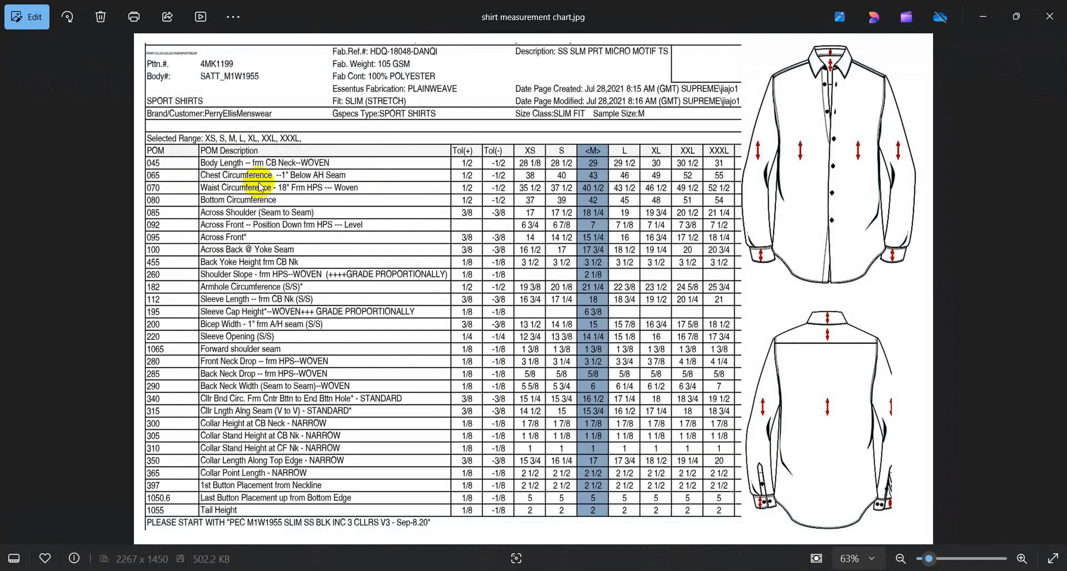
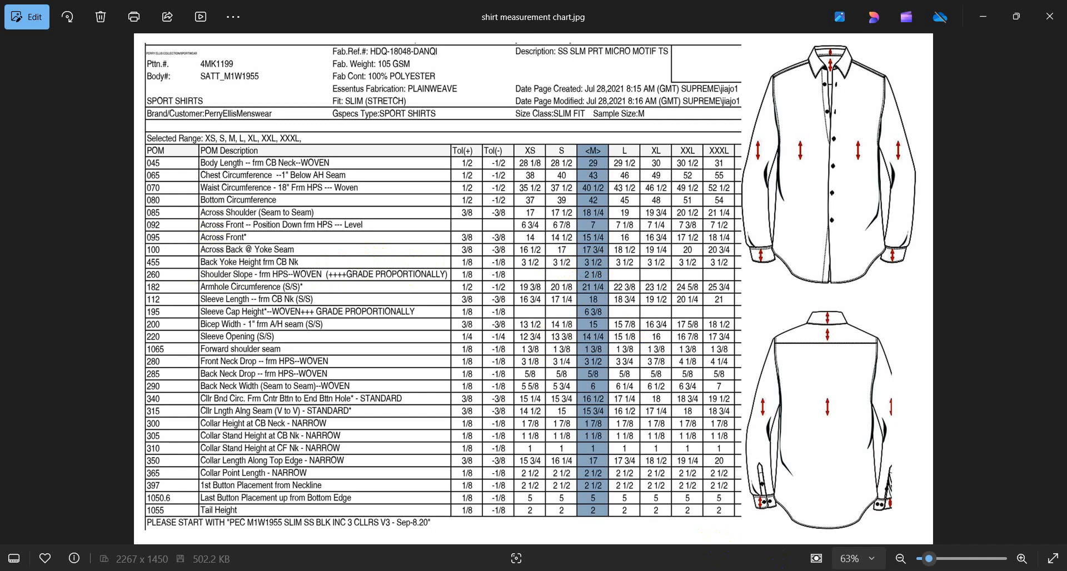
Switch from the Photos measurement chart back to the full sleeve shirt draft in Modaris.
key("alt+Tab")
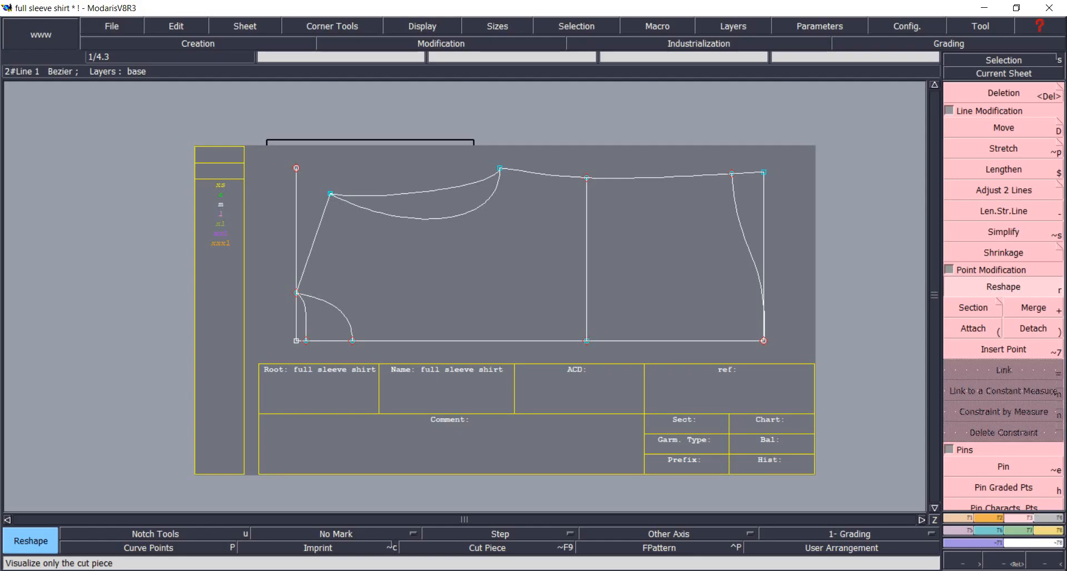
Create a line parallel to the left vertical edge, offset -4.125 inches.
left_click(996, 308)
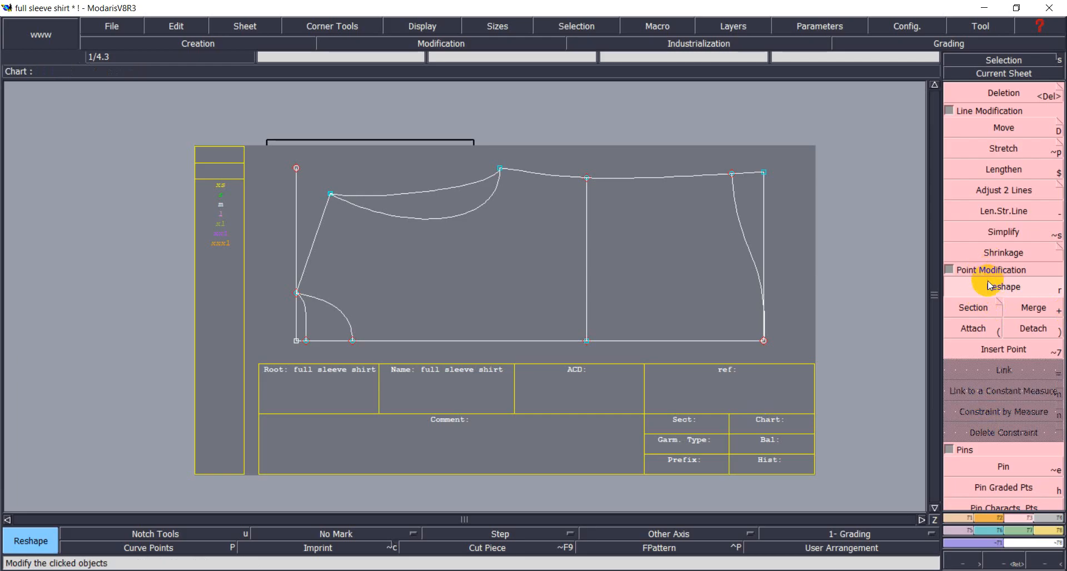
left_click(964, 518)
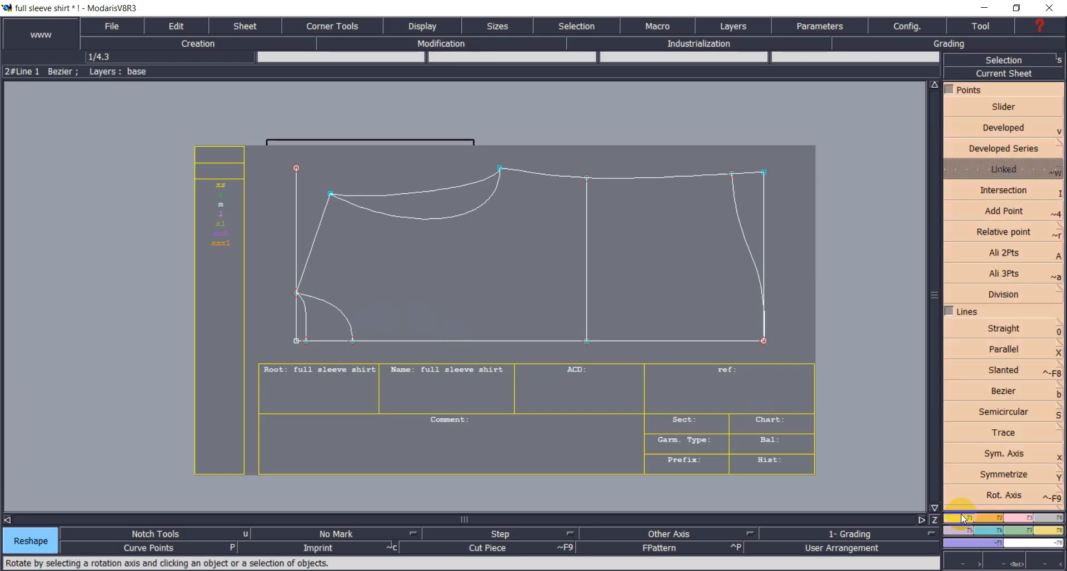
left_click(994, 351)
left_click(296, 263)
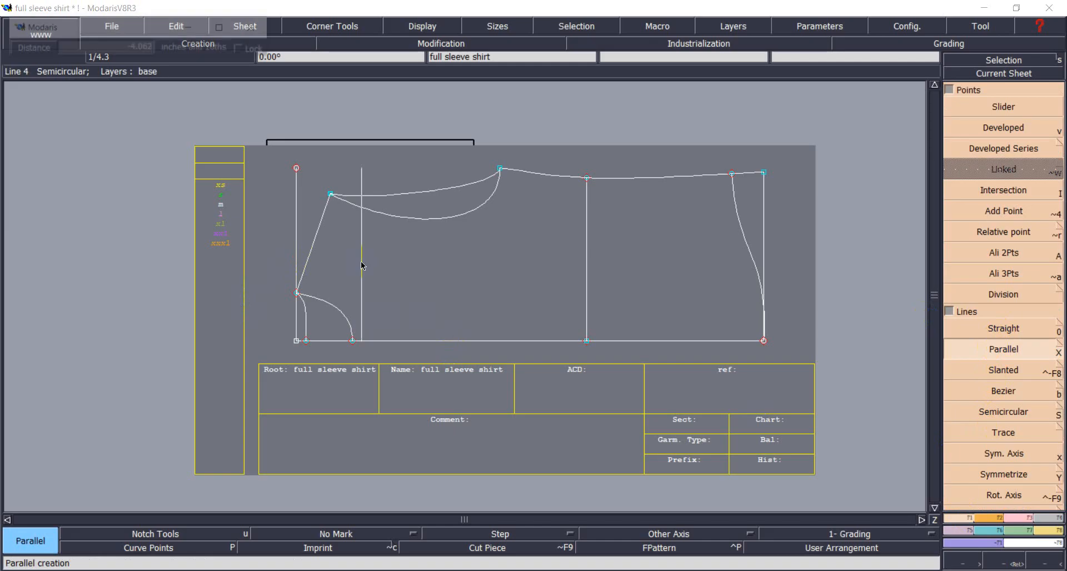
type("-4")
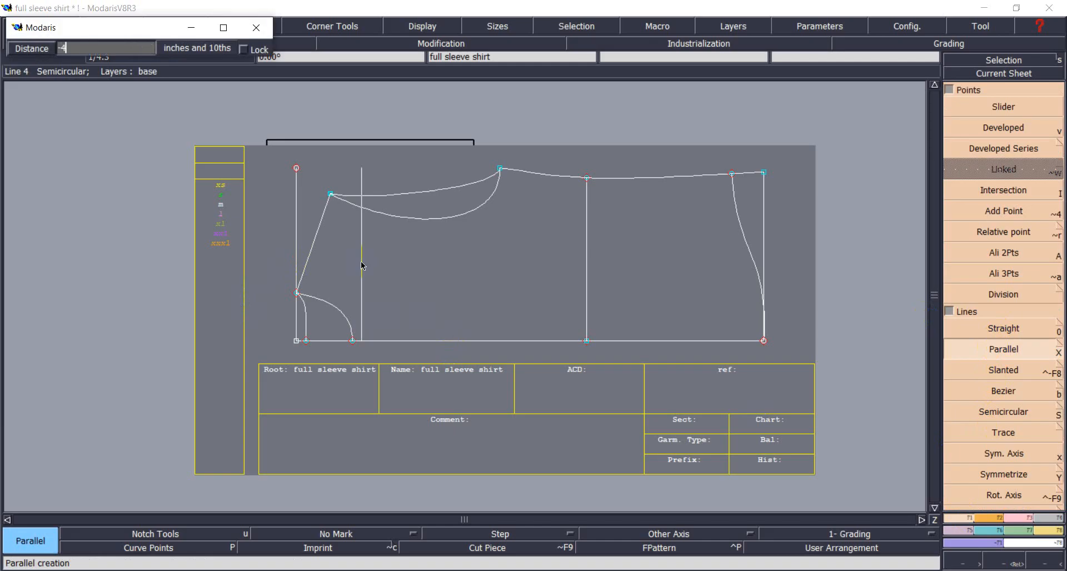
type(".125")
key("Return")
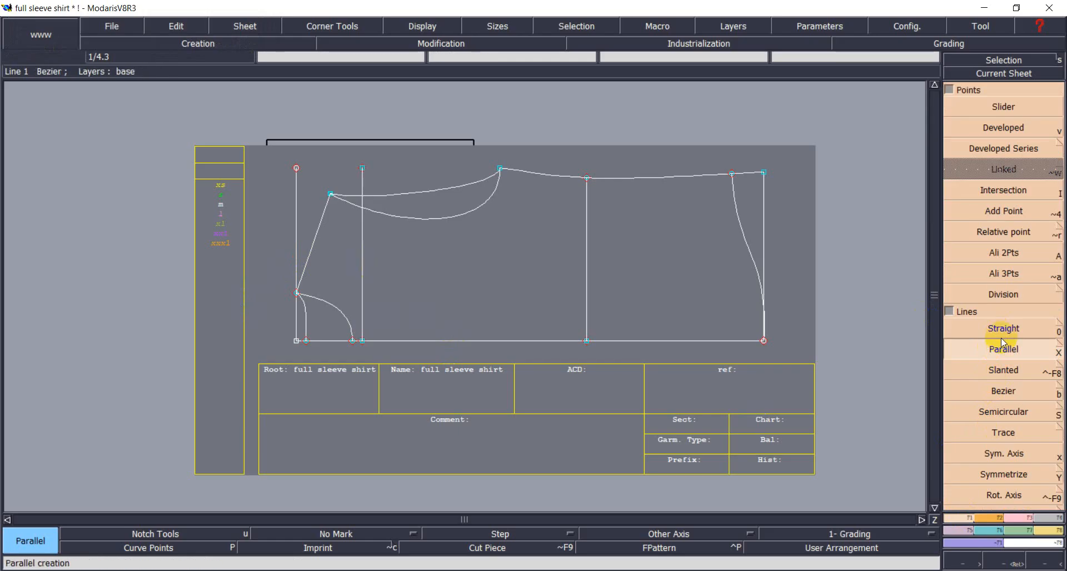
Trim the new vertical line so it ends on the upper curve.
left_click(1027, 518)
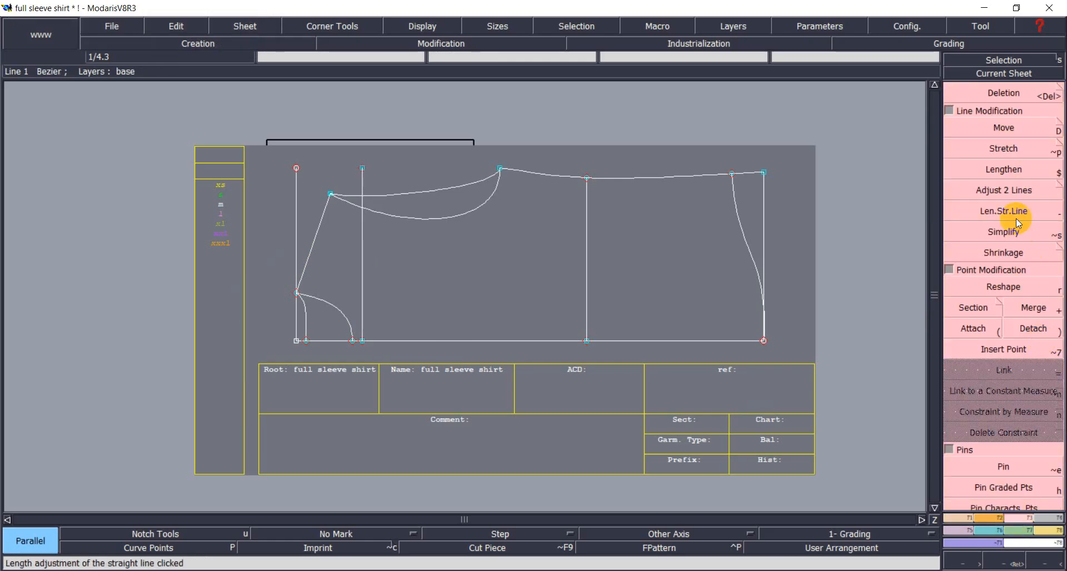
left_click(1003, 190)
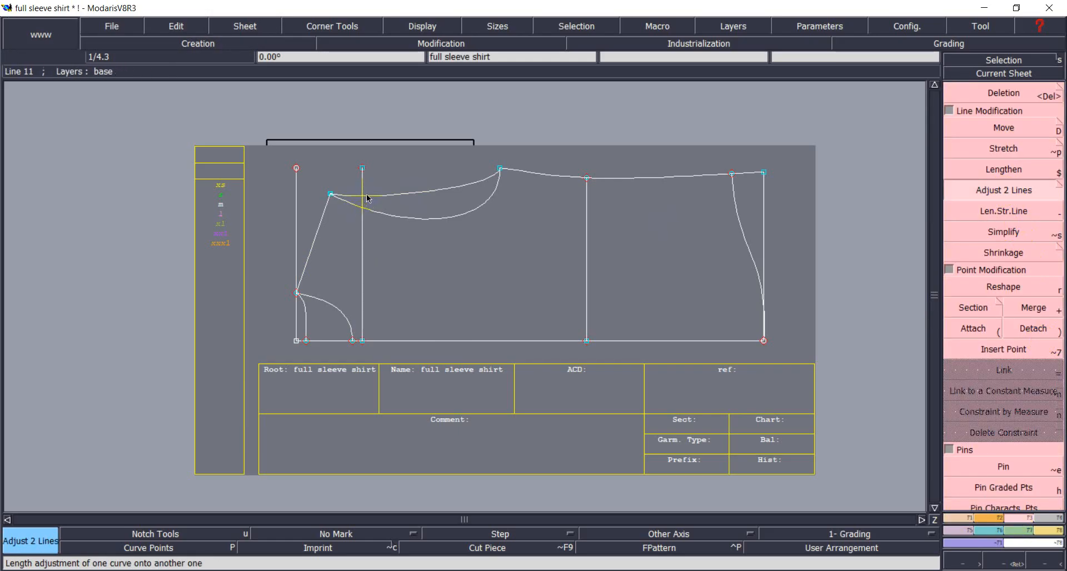
left_click(997, 192)
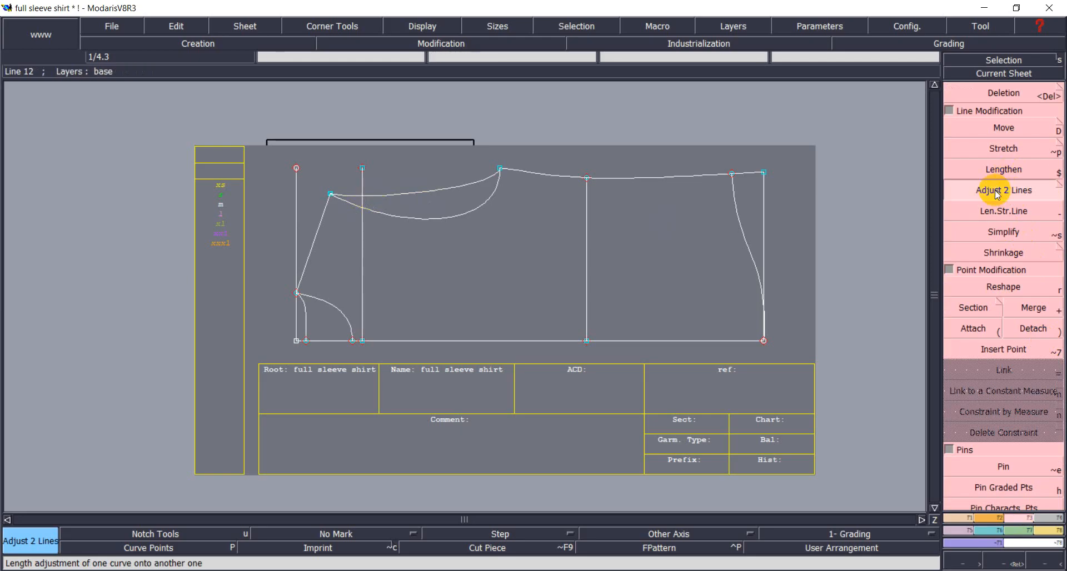
left_click(364, 225)
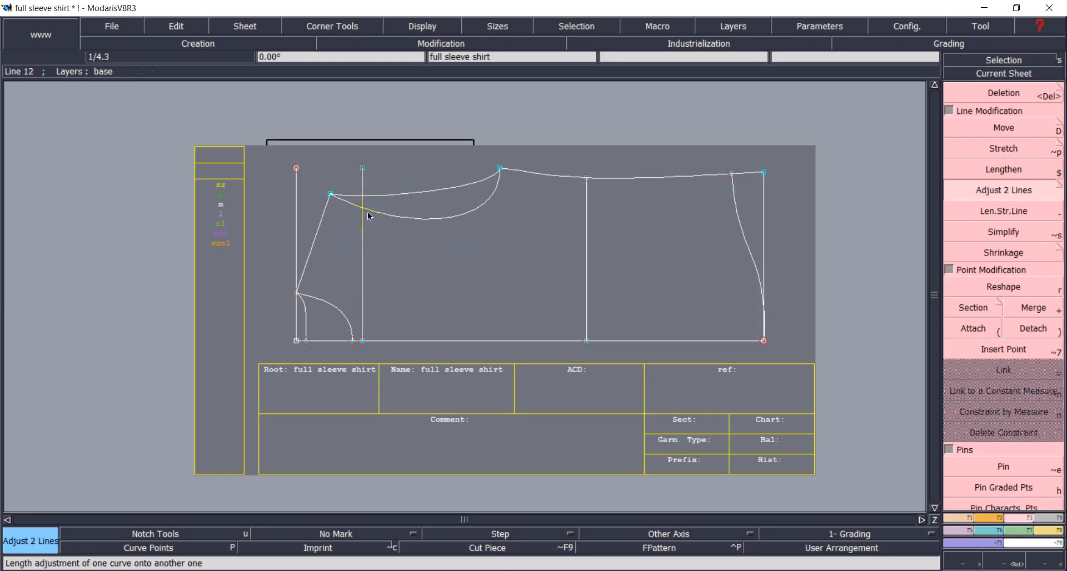
left_click(370, 196)
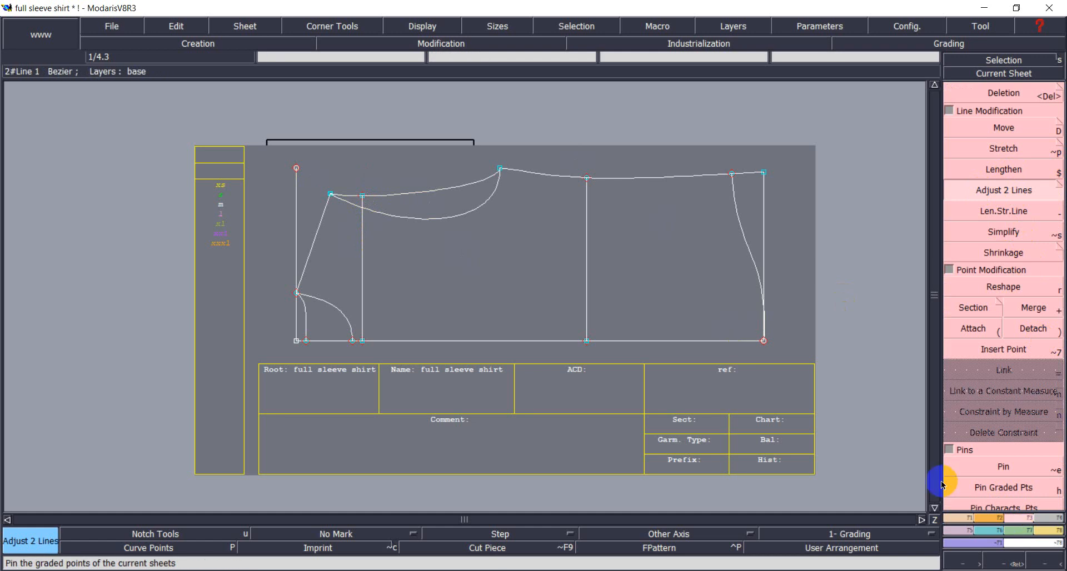
left_click(963, 522)
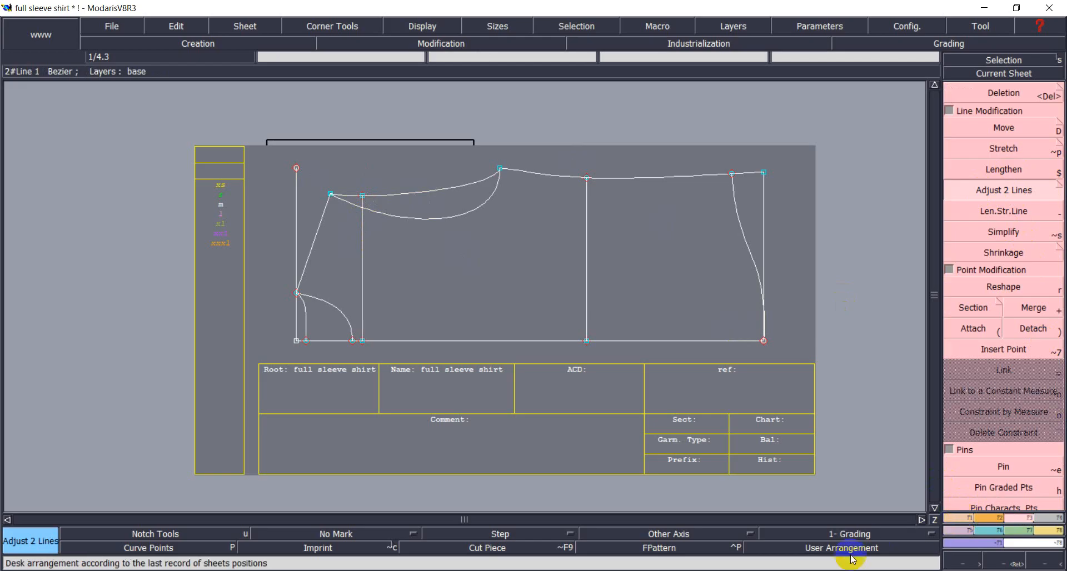
Check the armhole and shoulder measurements on the chart, then return to the pattern.
key("alt+Tab")
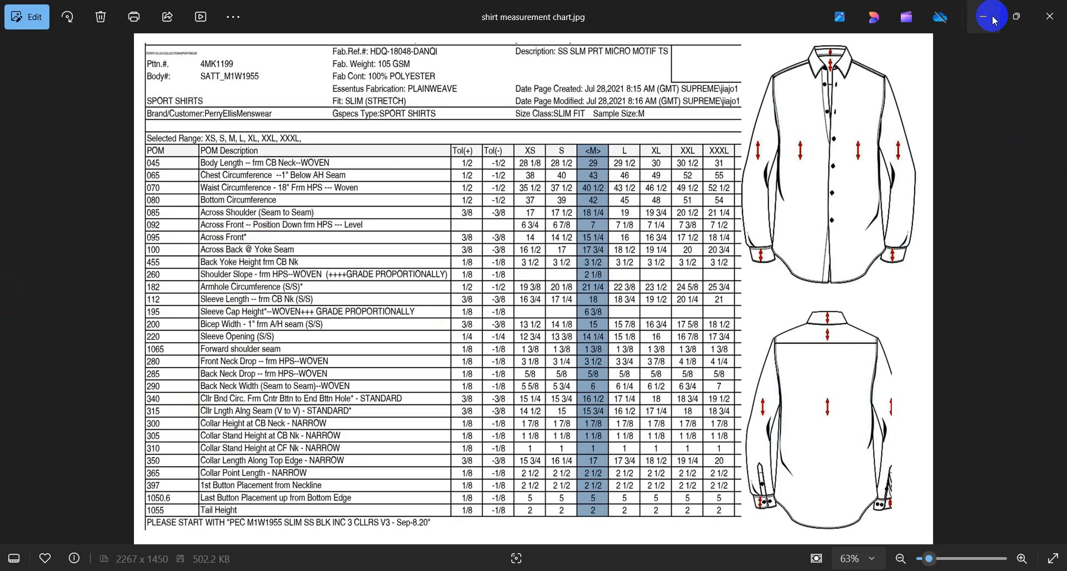
mouse_move(792, 570)
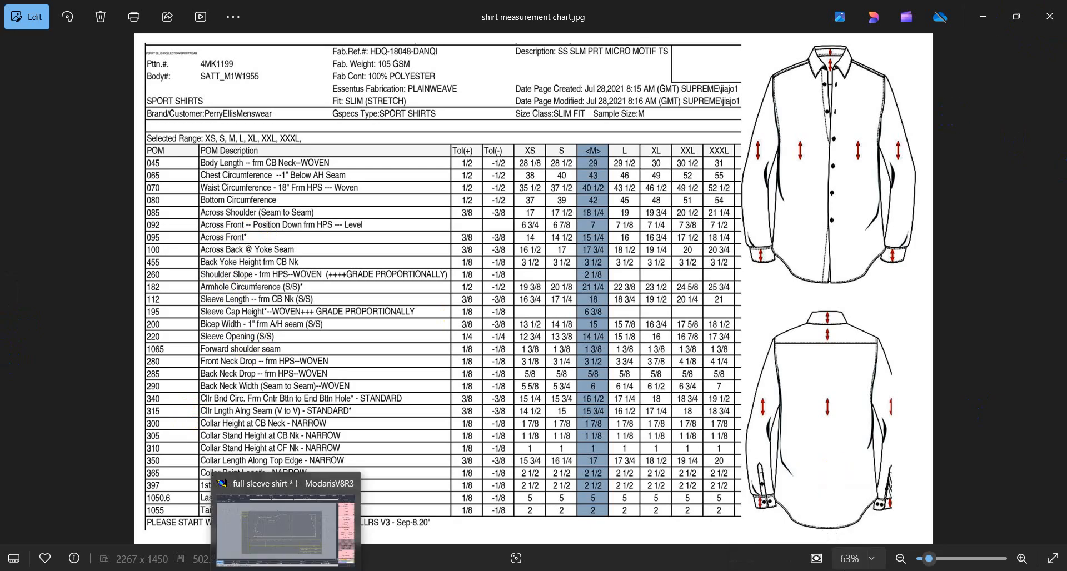
left_click(286, 570)
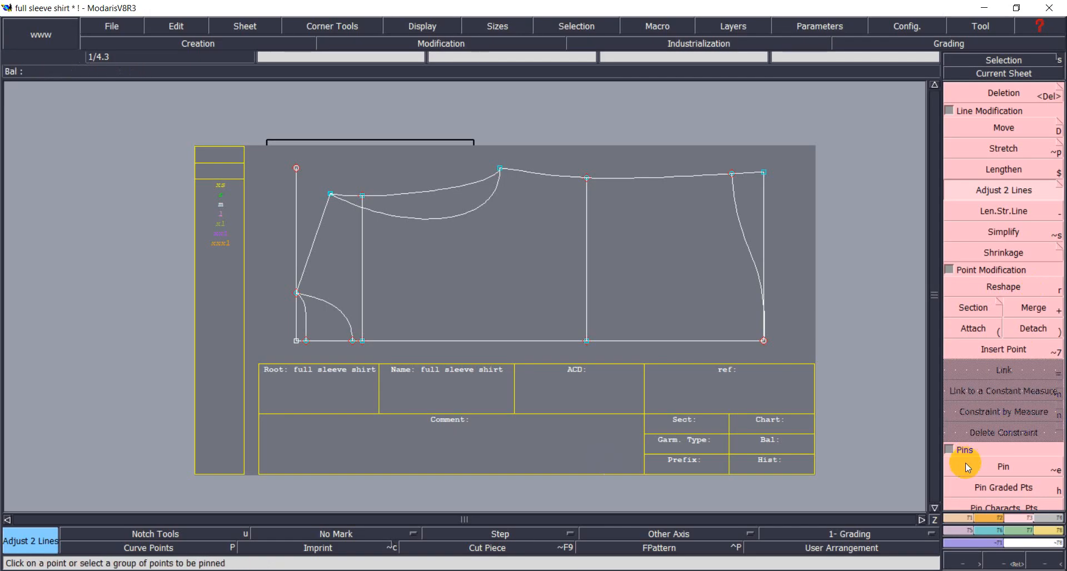
Offset the slanted left edge by -1.375 inches to add an inner parallel line.
left_click(968, 519)
left_click(991, 349)
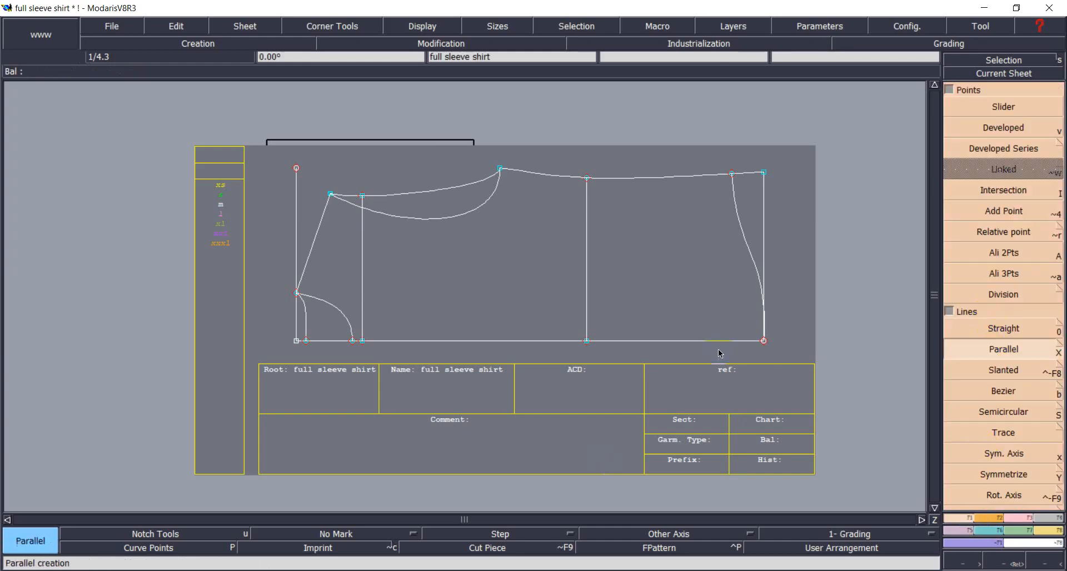
left_click(310, 255)
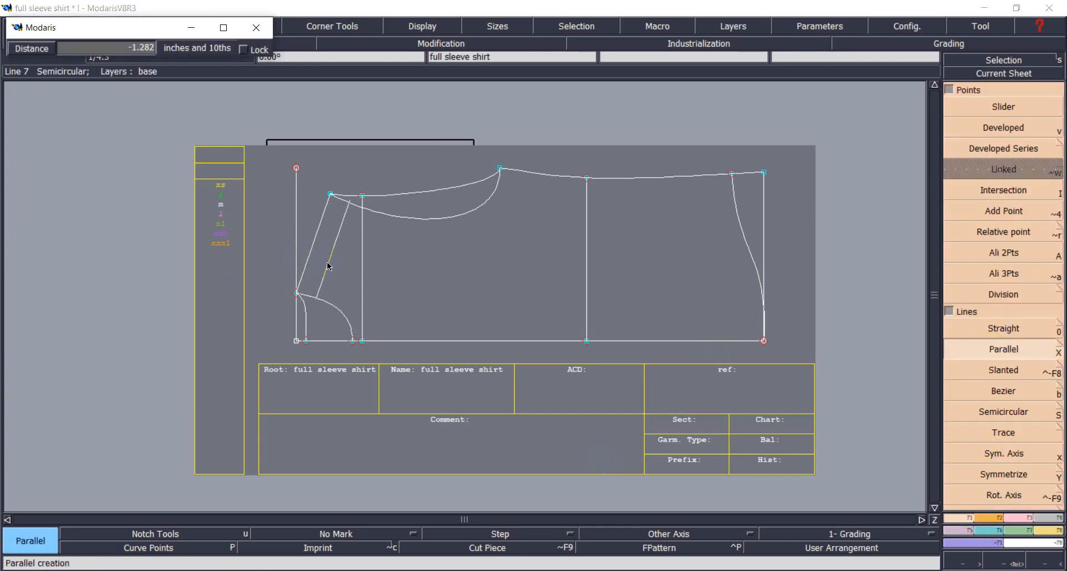
type("-1.375")
key("Return")
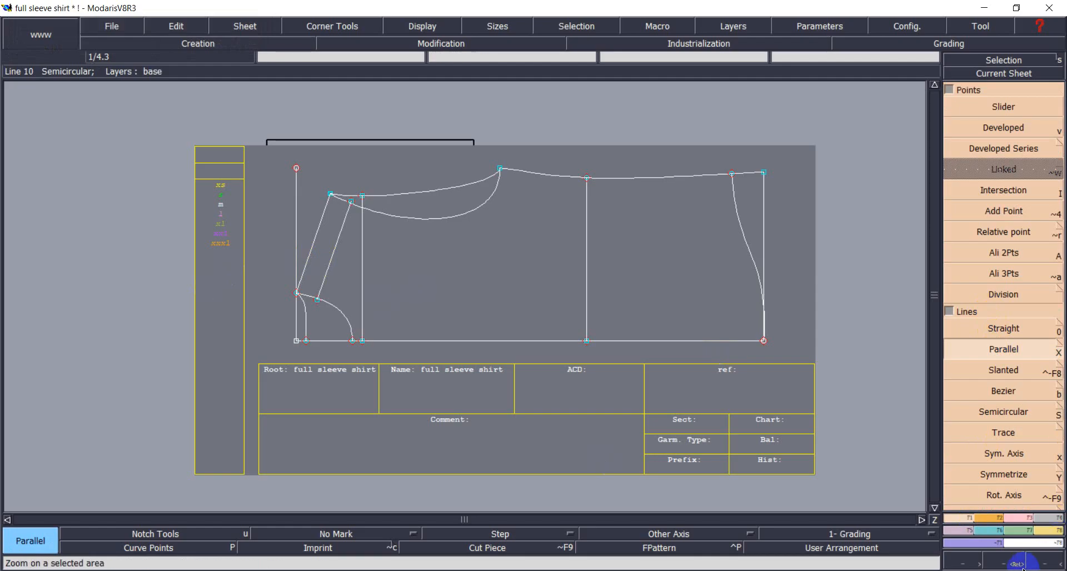
Zoom into the upper-left area and trim the new slanted line onto the lower and upper curves.
left_click(1004, 563)
left_click_drag(266, 155, 406, 358)
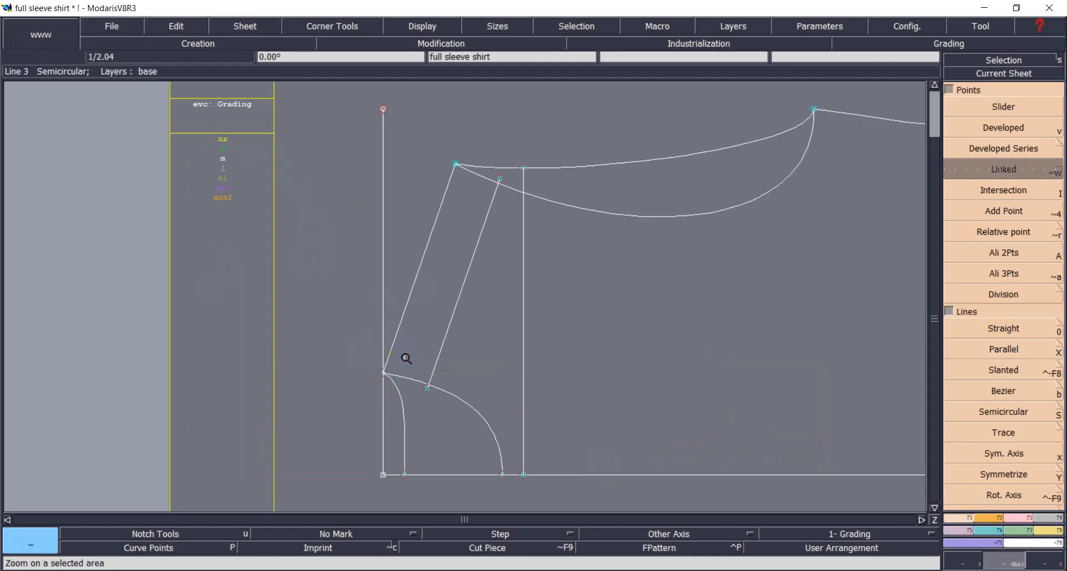
left_click(1027, 518)
left_click(1003, 190)
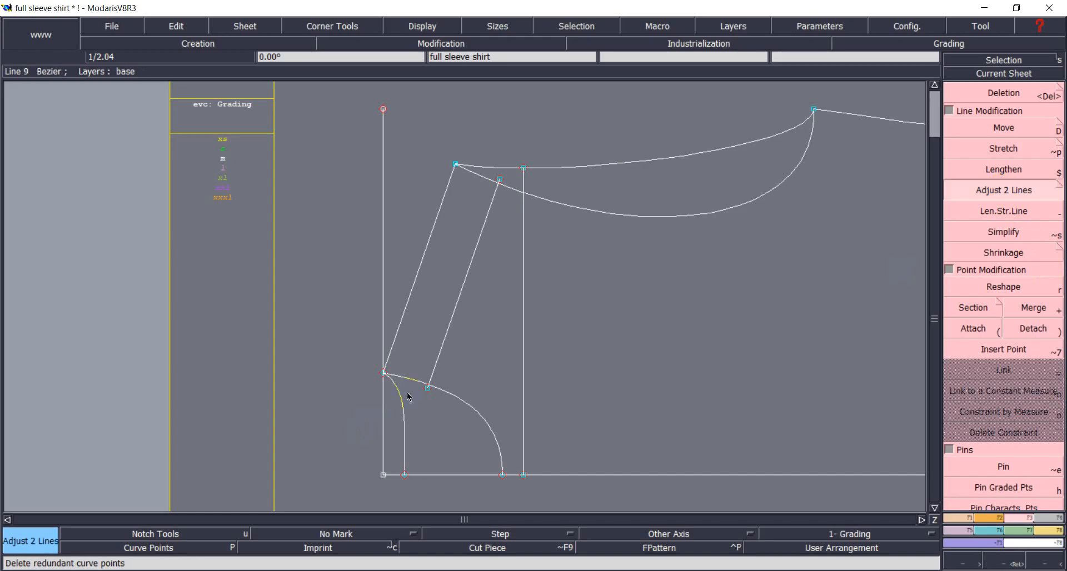
left_click(437, 386)
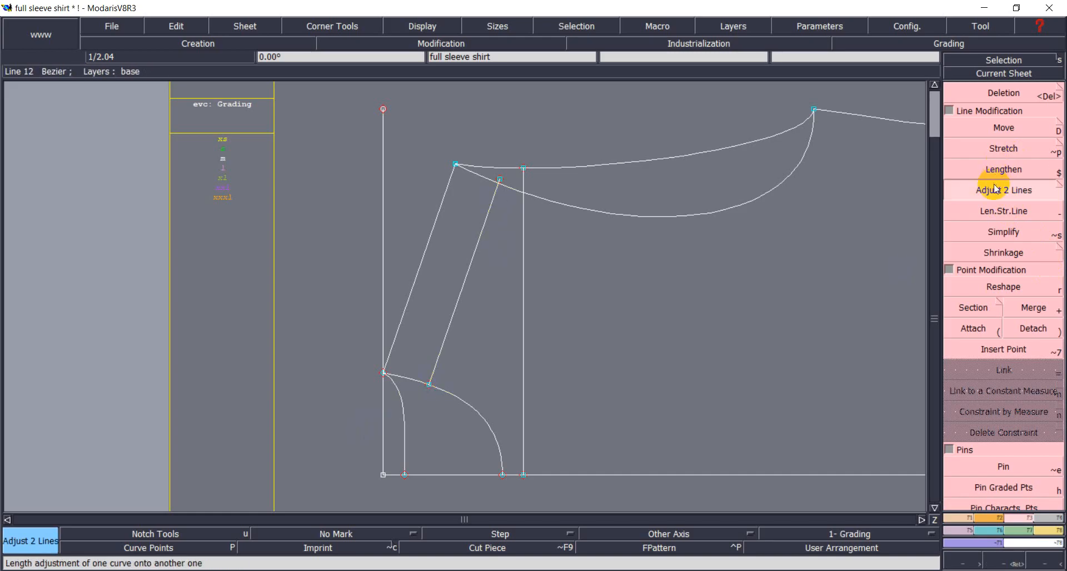
left_click(495, 204)
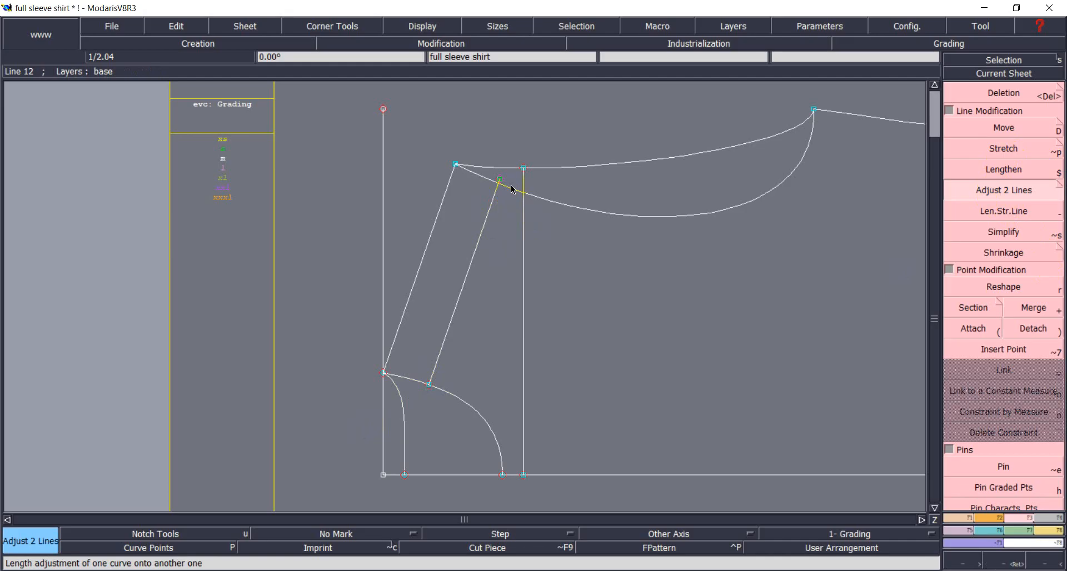
left_click(506, 185)
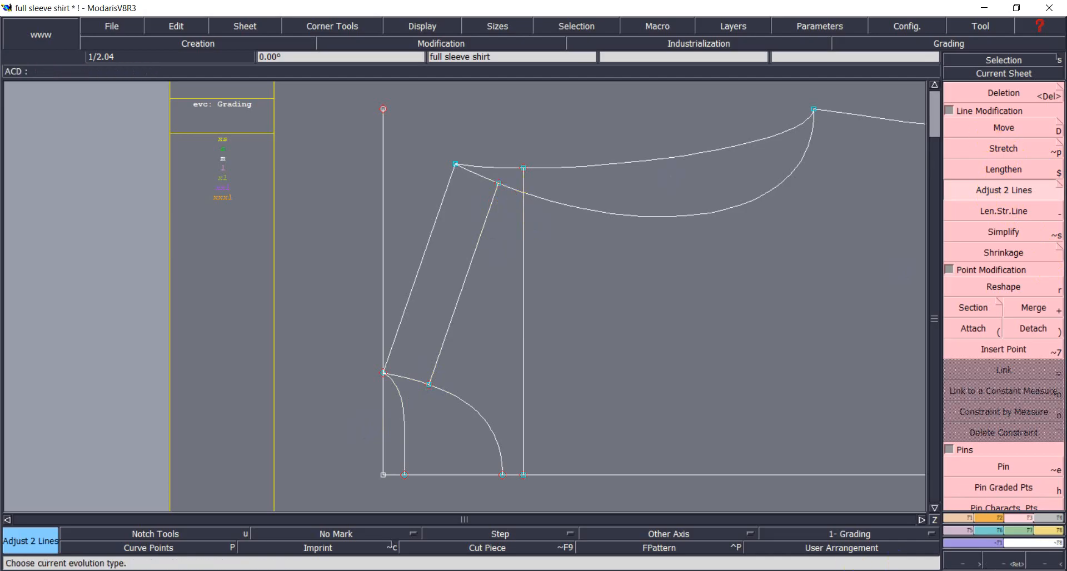
left_click(955, 516)
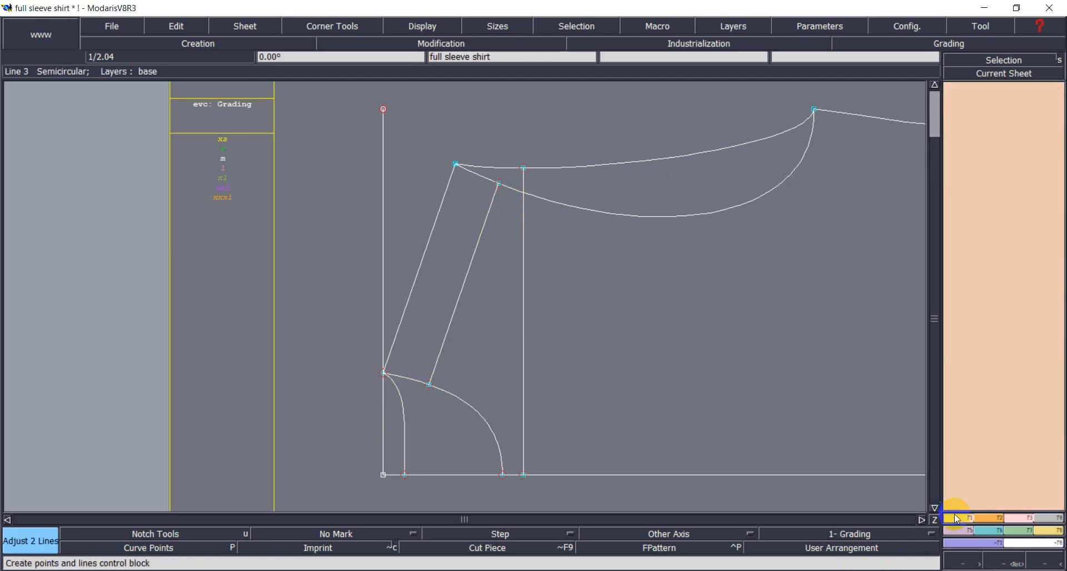
Offset the slanted left edge by 1.375 inches outward to add a second parallel line.
left_click(997, 349)
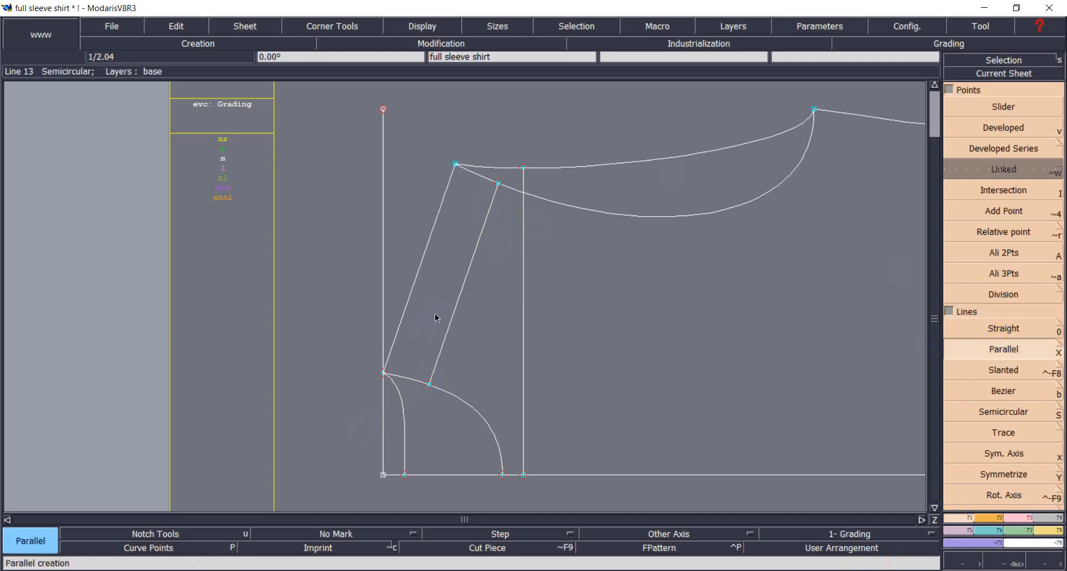
left_click(423, 268)
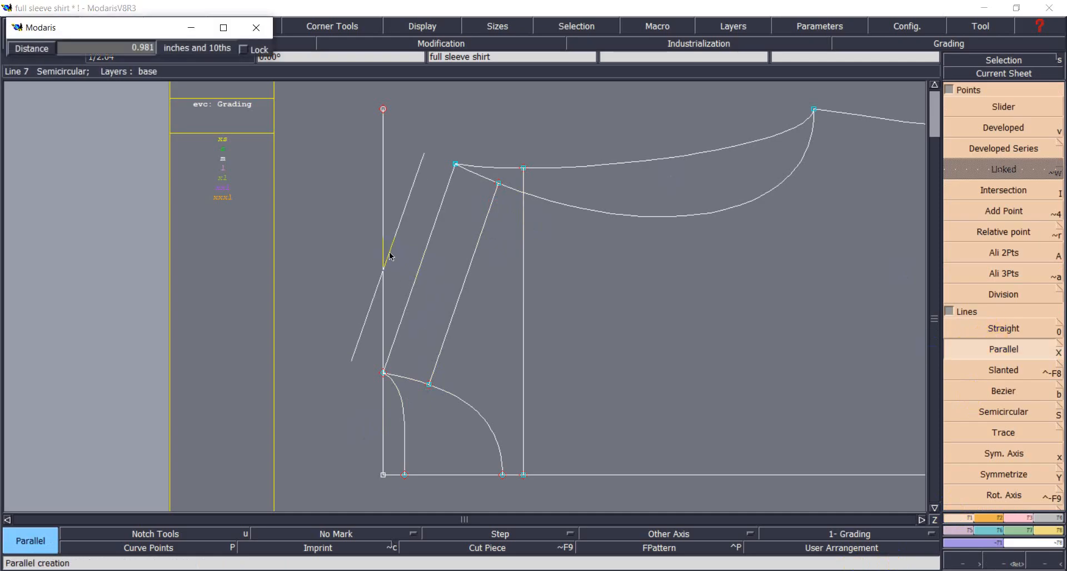
type("1.37")
key("BackSpace")
type("75")
key("Return")
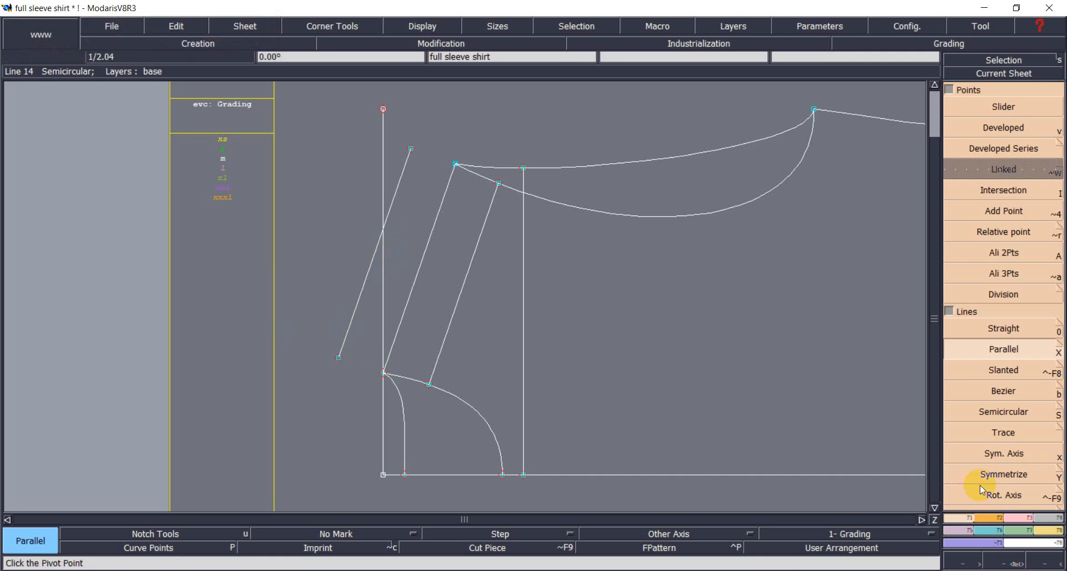
left_click(1000, 455)
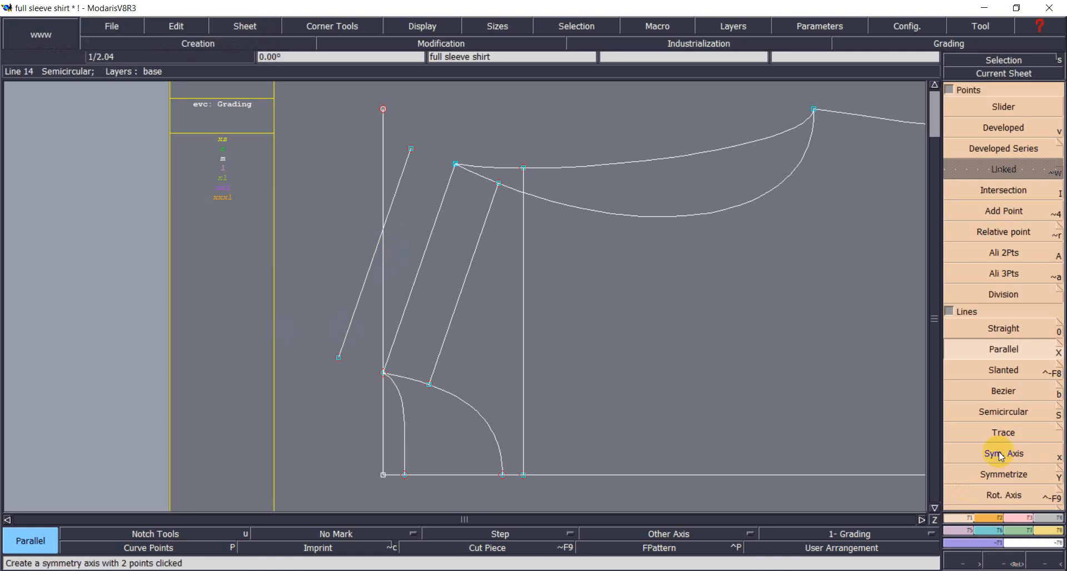
left_click(951, 88)
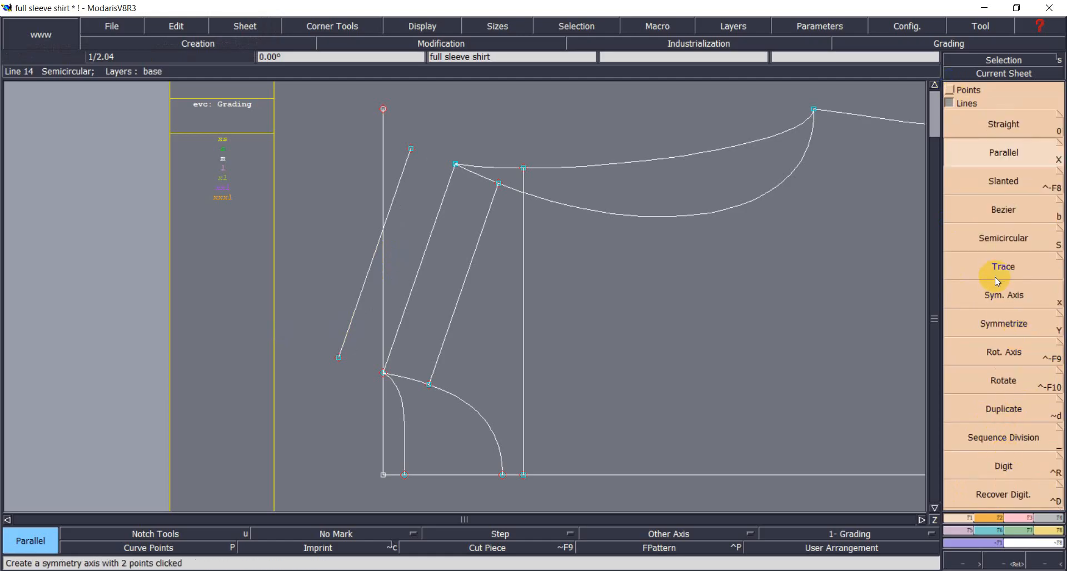
Define a symmetry axis up the vertical line from the lower corner, undoing a trial mirrored lower curve.
left_click(994, 299)
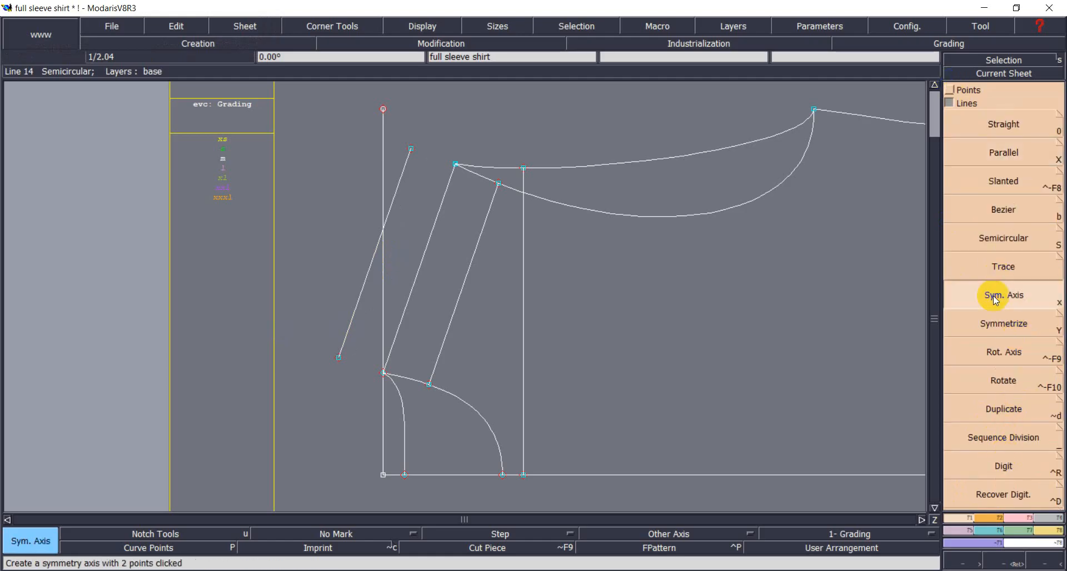
left_click(382, 373)
left_click(383, 314)
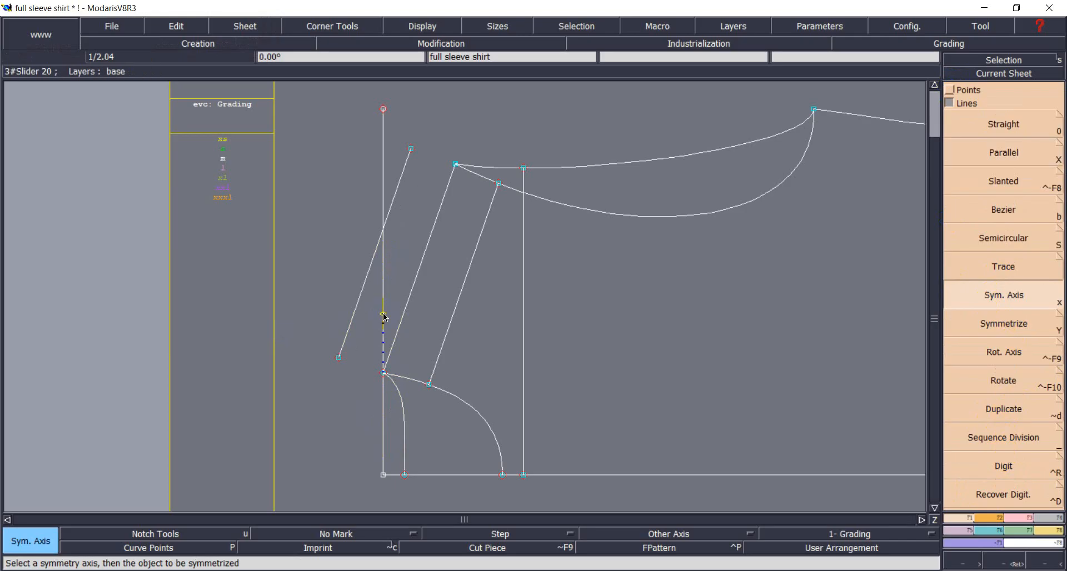
left_click(996, 331)
left_click(402, 400)
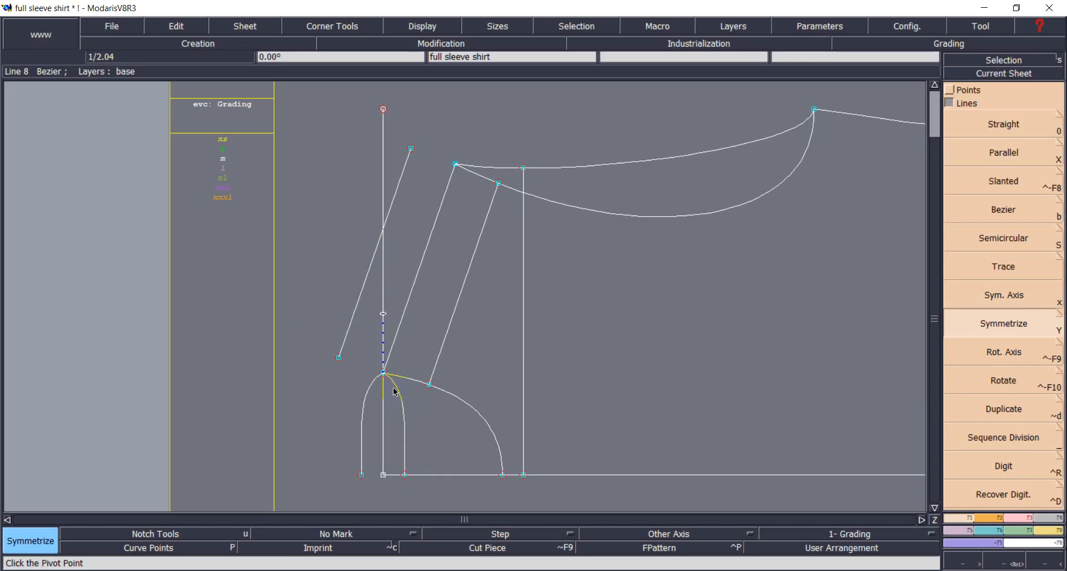
key("ctrl+z")
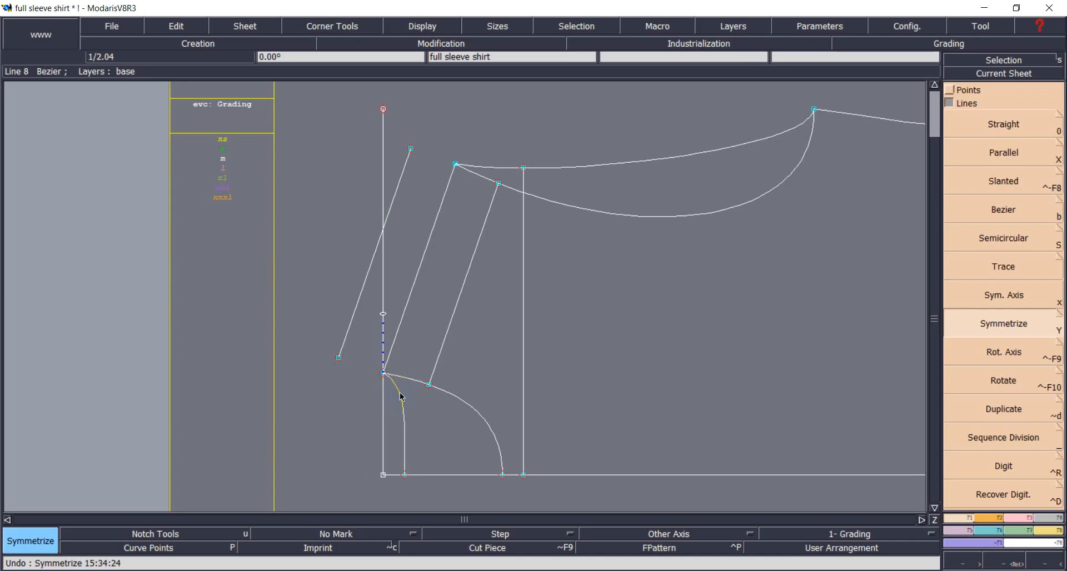
left_click(1028, 519)
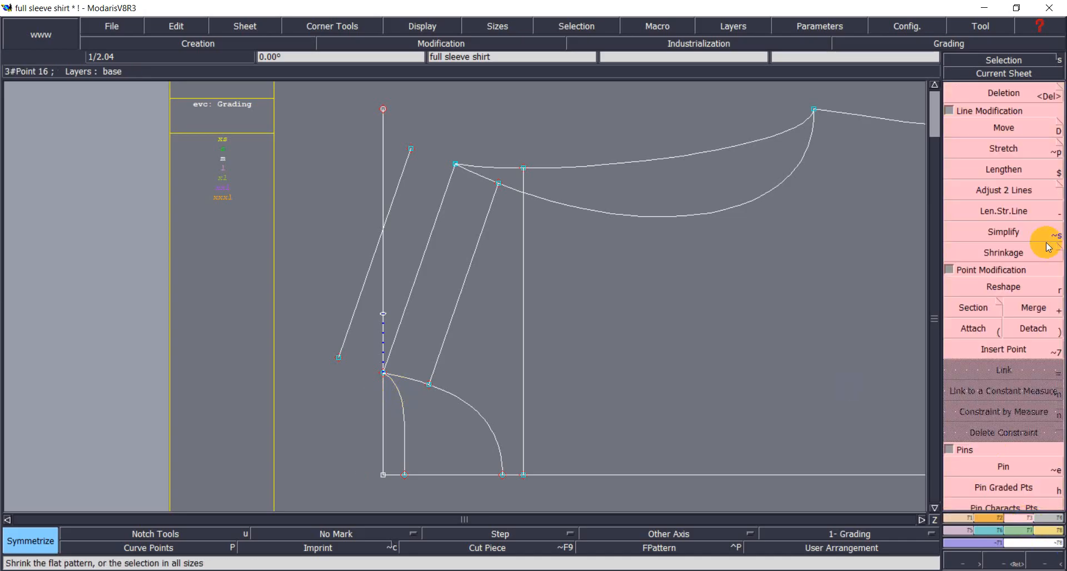
Lengthen the short lower line and the top line toward the outer slanted line.
left_click(1003, 210)
left_click(394, 383)
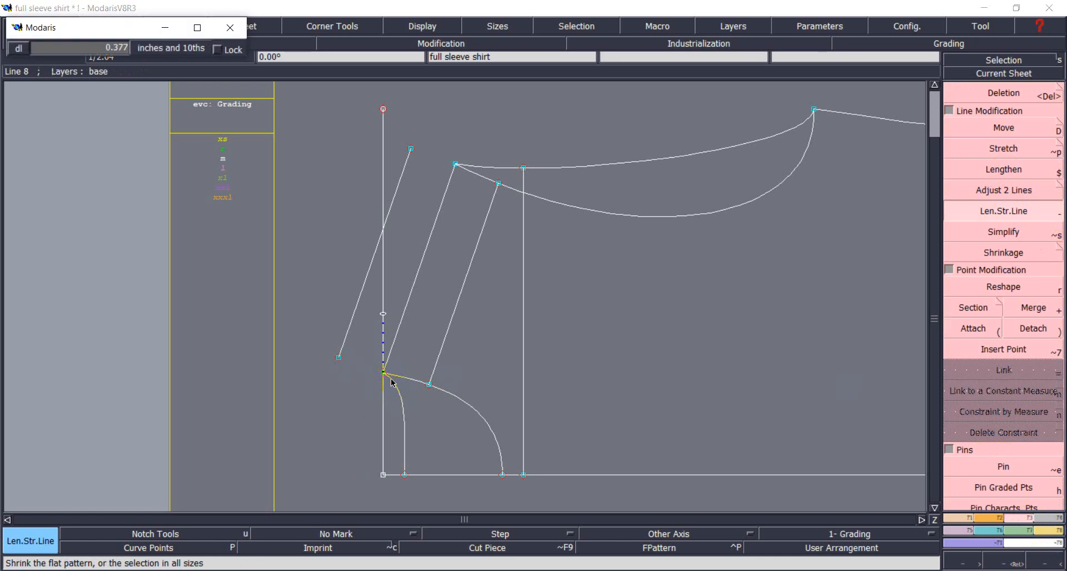
left_click(422, 413)
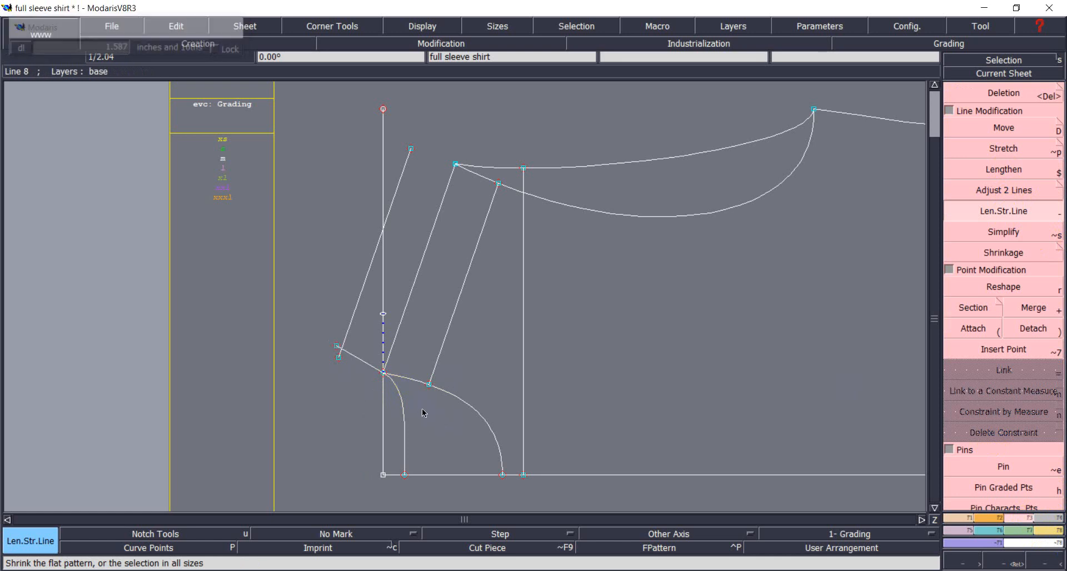
left_click(486, 168)
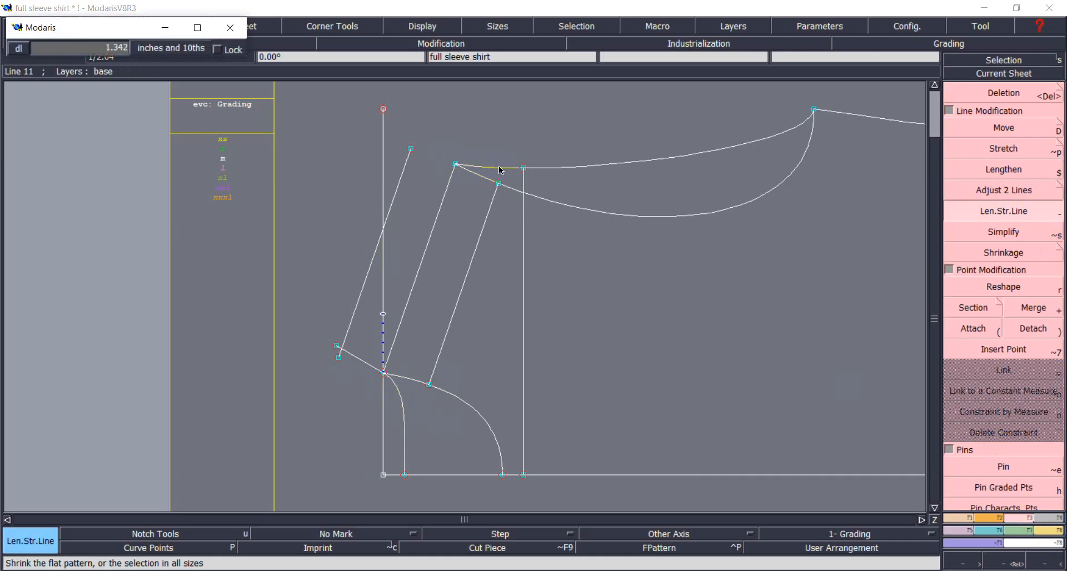
left_click(543, 170)
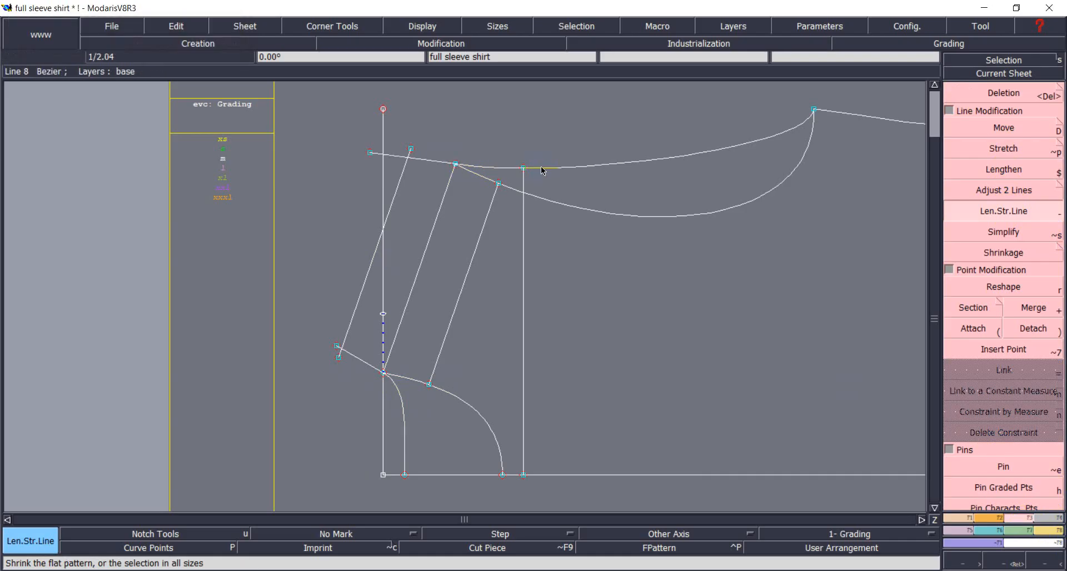
Trim the outer slanted line to clean corners with the top line and short lower line.
left_click(1003, 194)
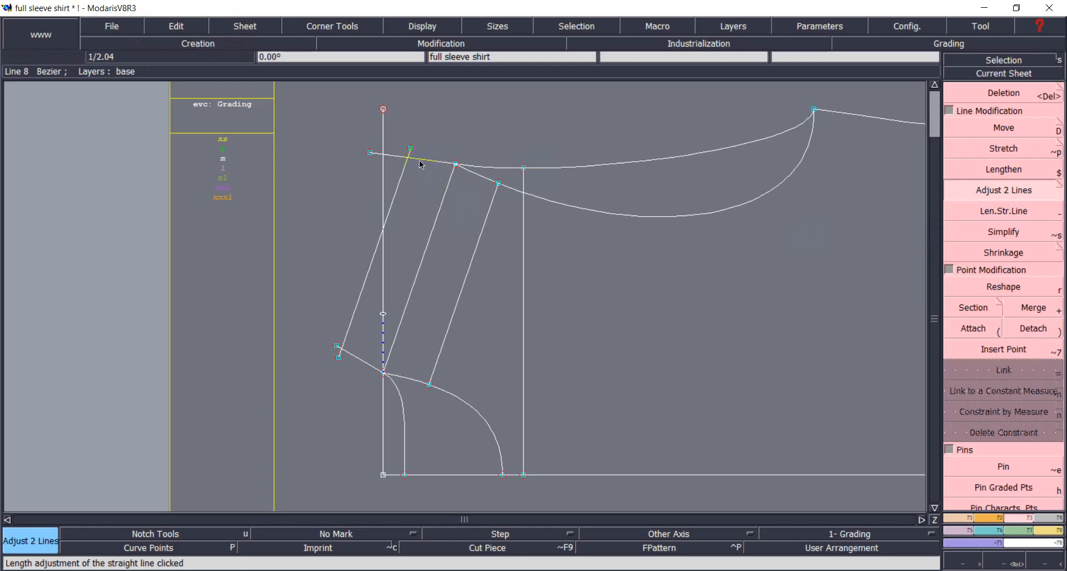
left_click(420, 159)
left_click(405, 167)
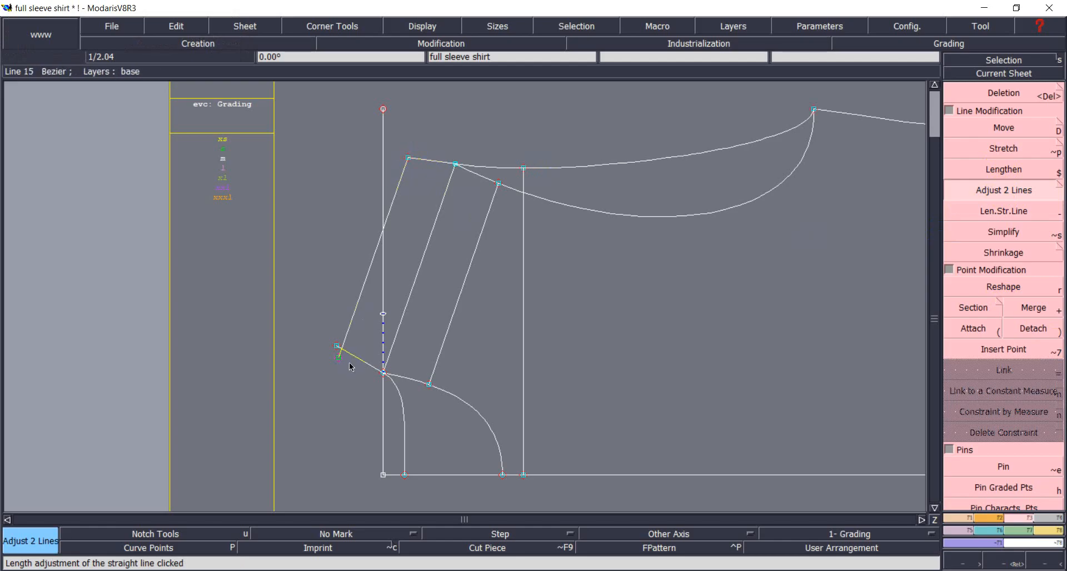
left_click(352, 338)
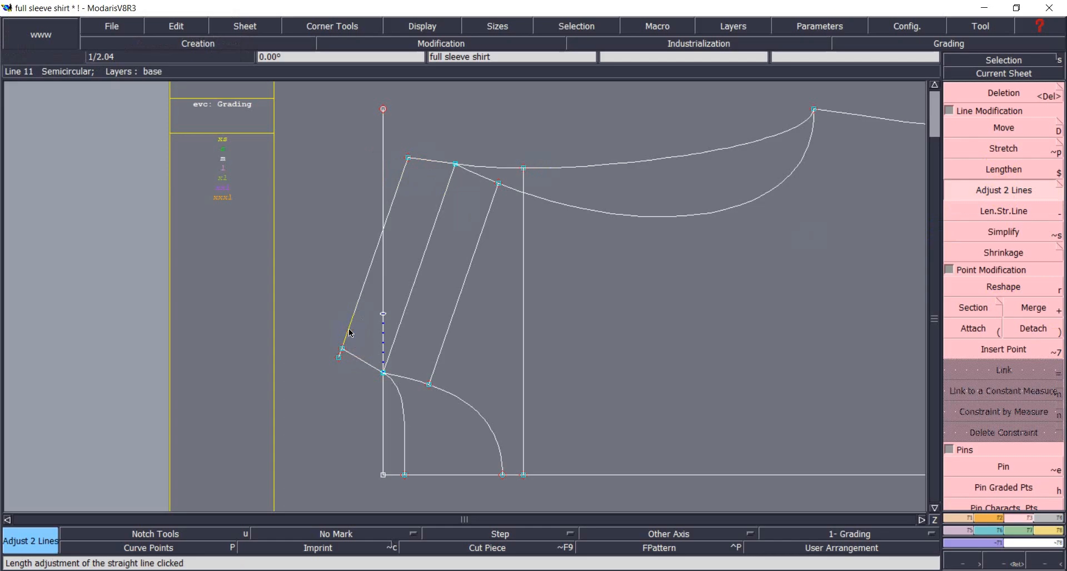
left_click(351, 357)
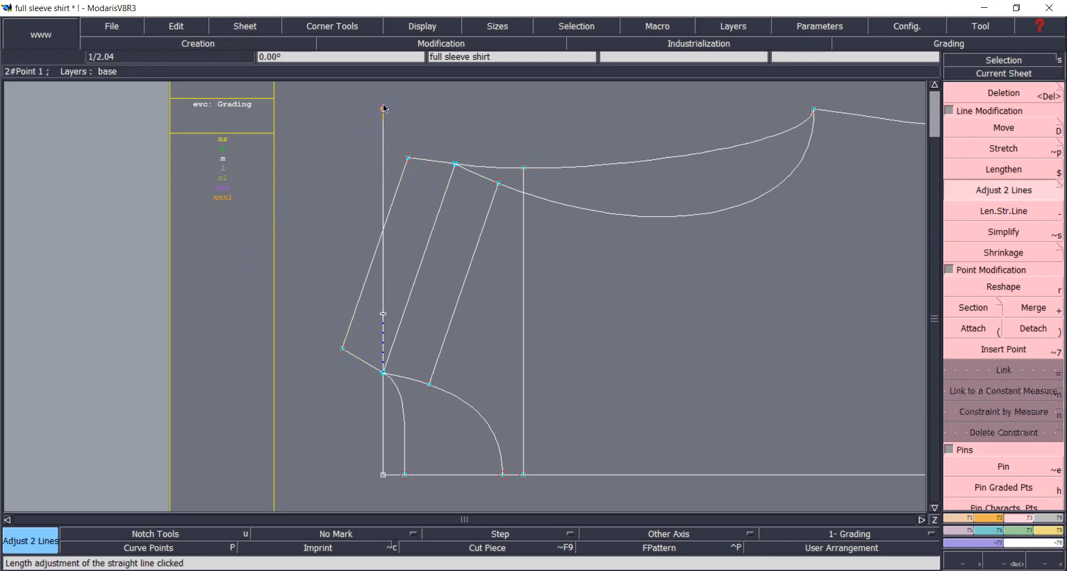
Trim away the vertical line above the lower corner, then auto-arrange the sheets to fit the view.
left_click(996, 194)
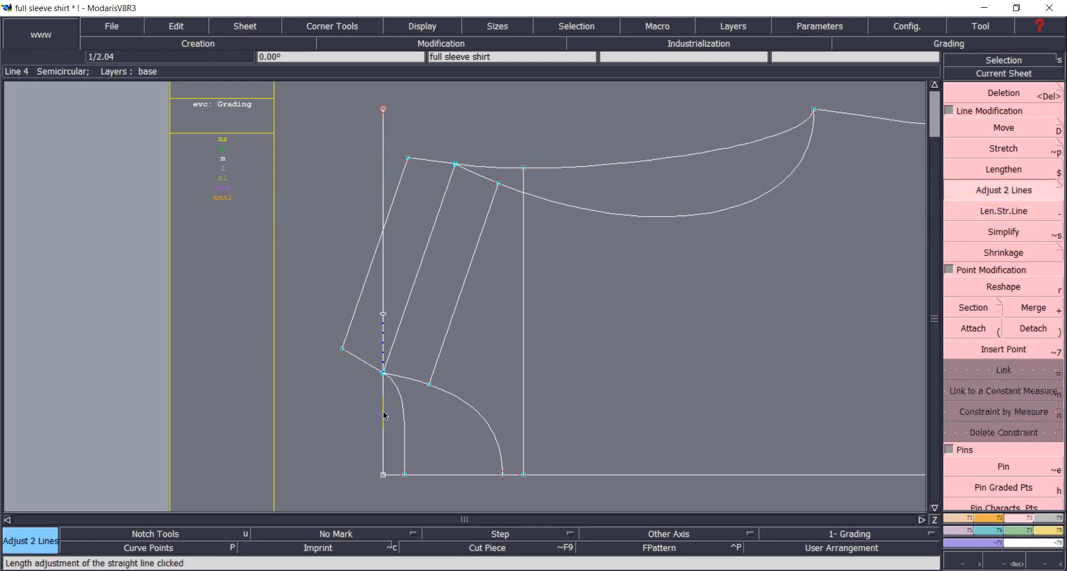
left_click(404, 377)
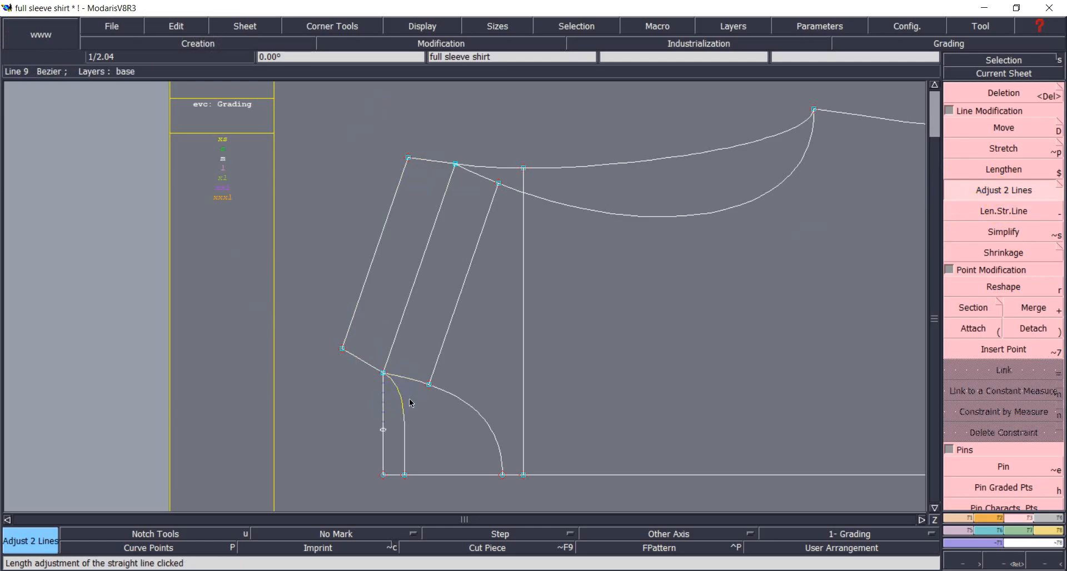
left_click(1000, 93)
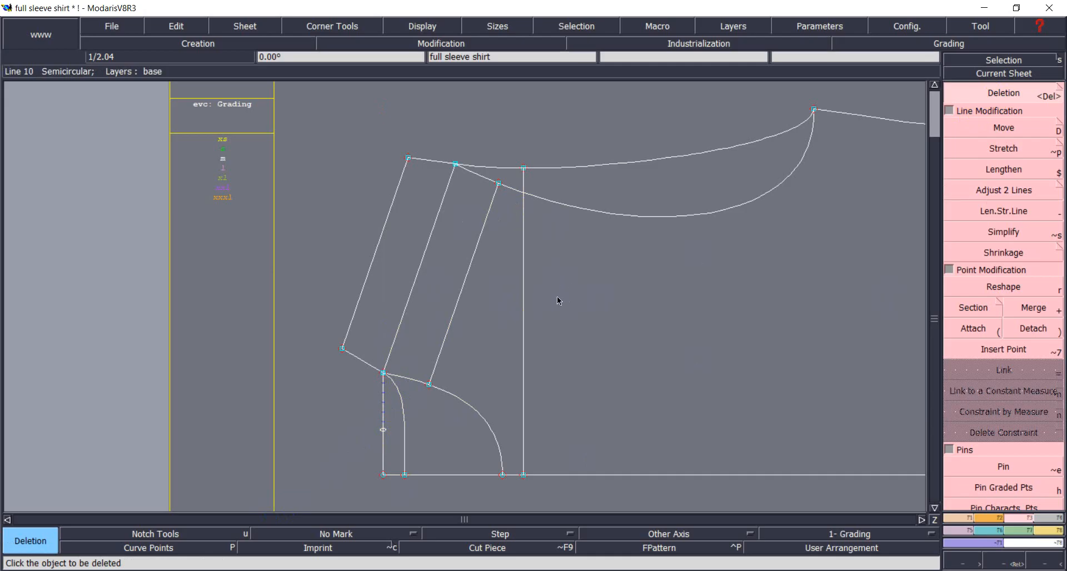
scroll(570, 290, "down", 1)
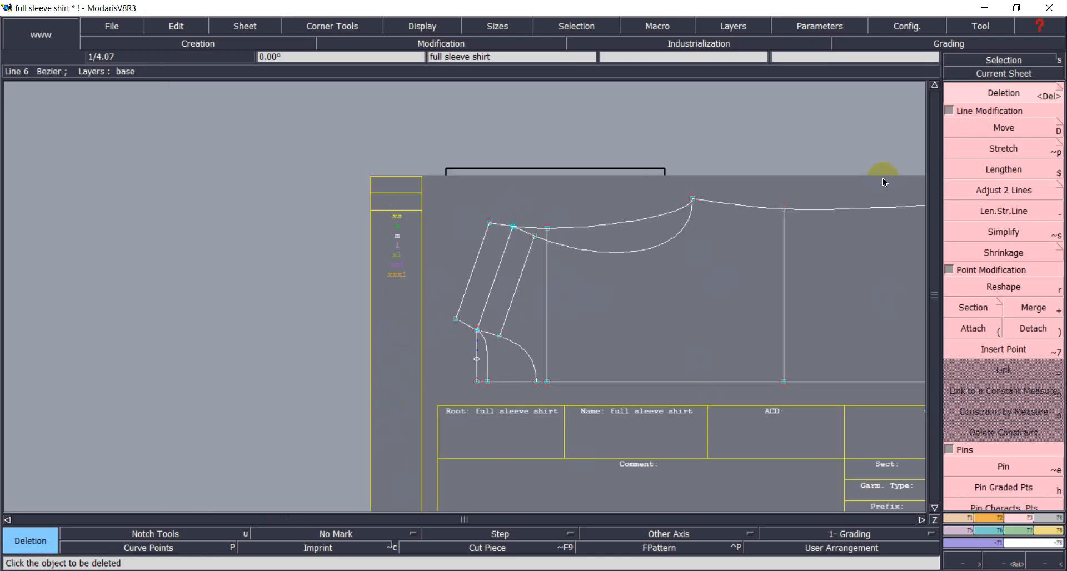
key("j")
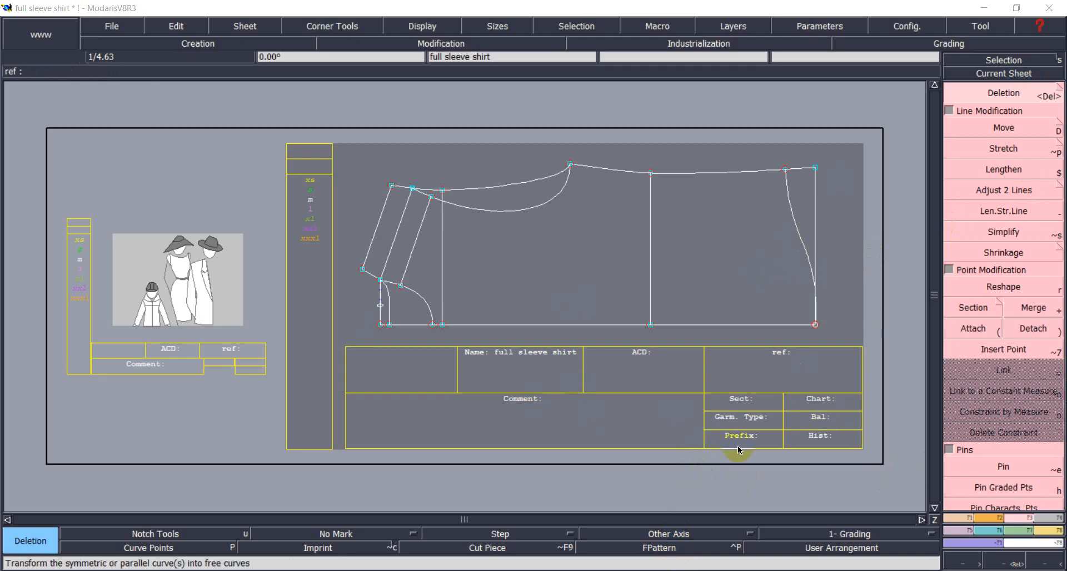
left_click(959, 465)
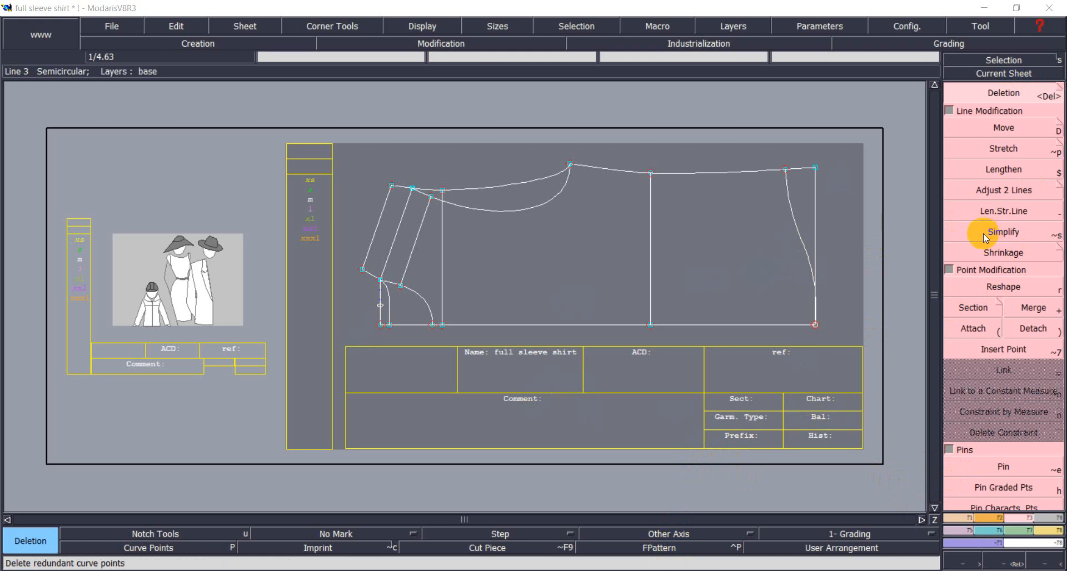
left_click(949, 516)
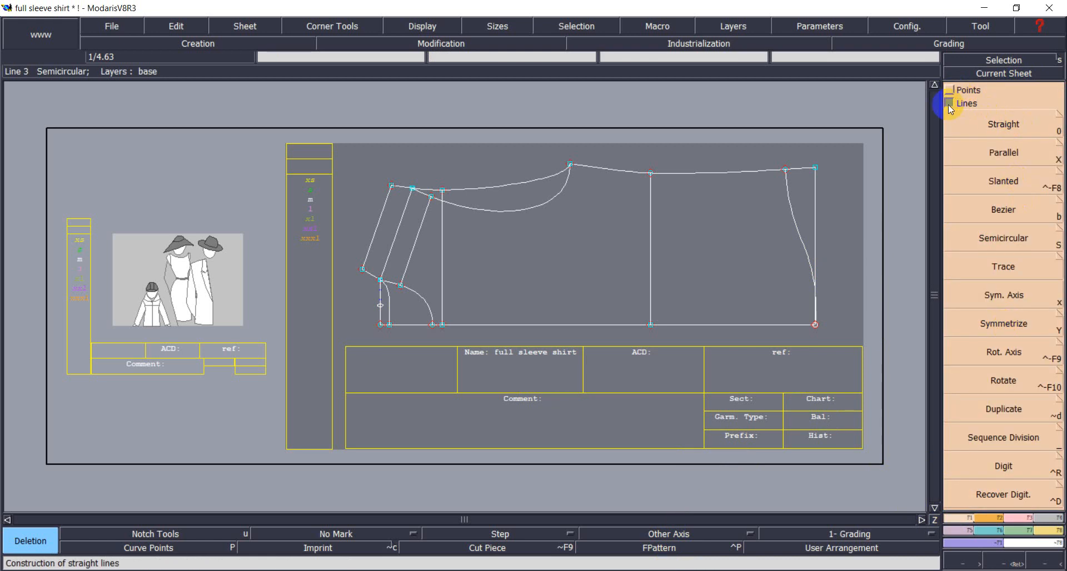
Add two lines parallel beneath the bottom edge, the second 1.2 inches lower, and frame them.
left_click(1003, 150)
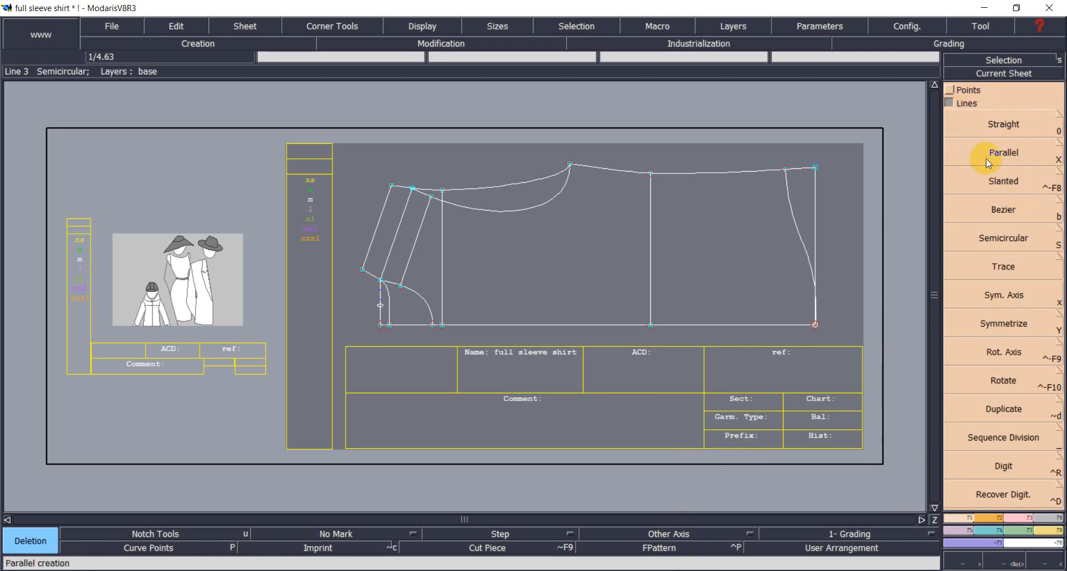
left_click(540, 325)
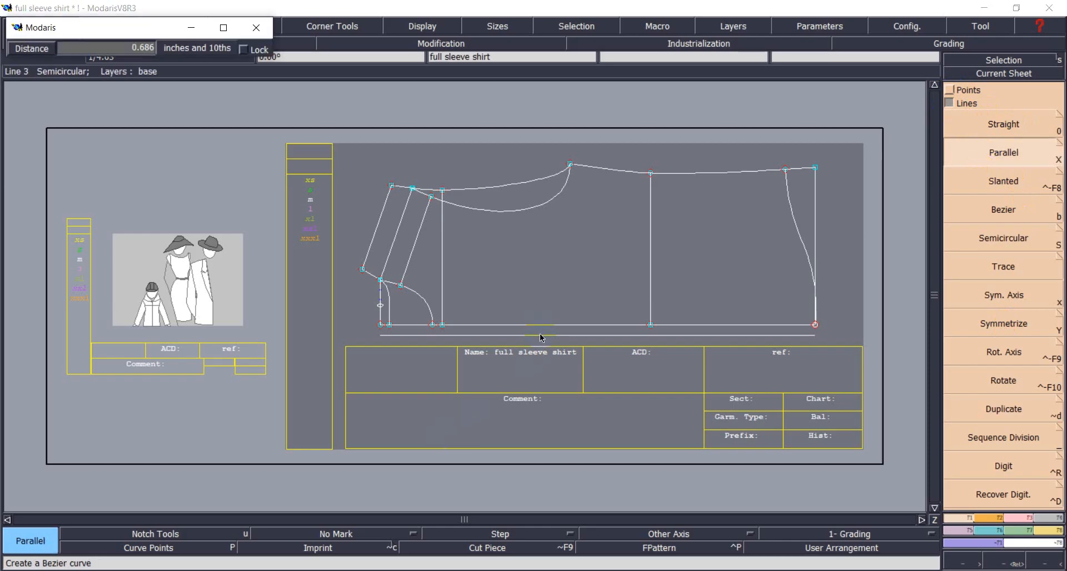
type("1.375")
type("0.56")
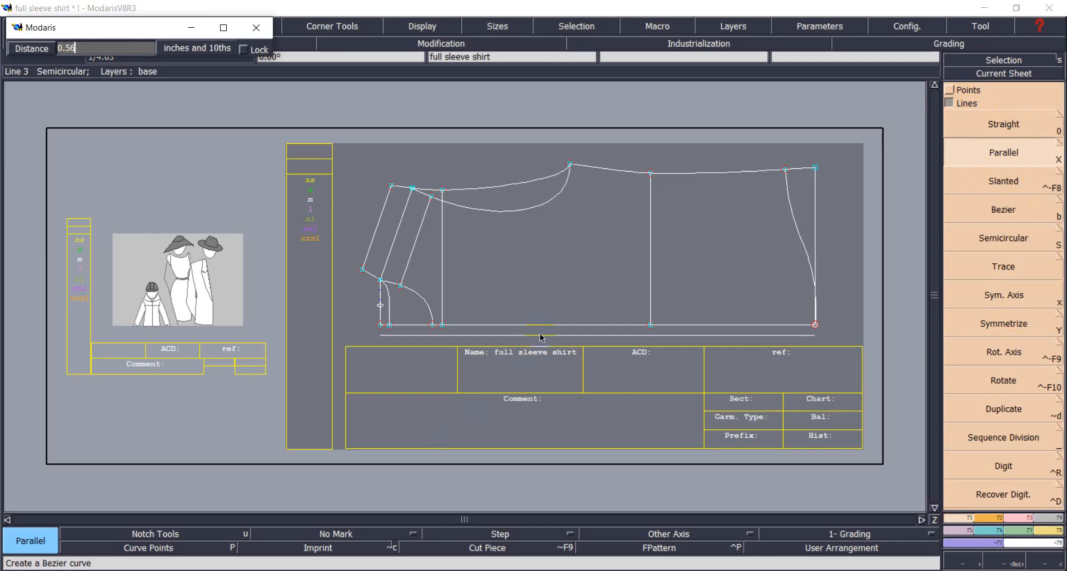
type("25")
key("Return")
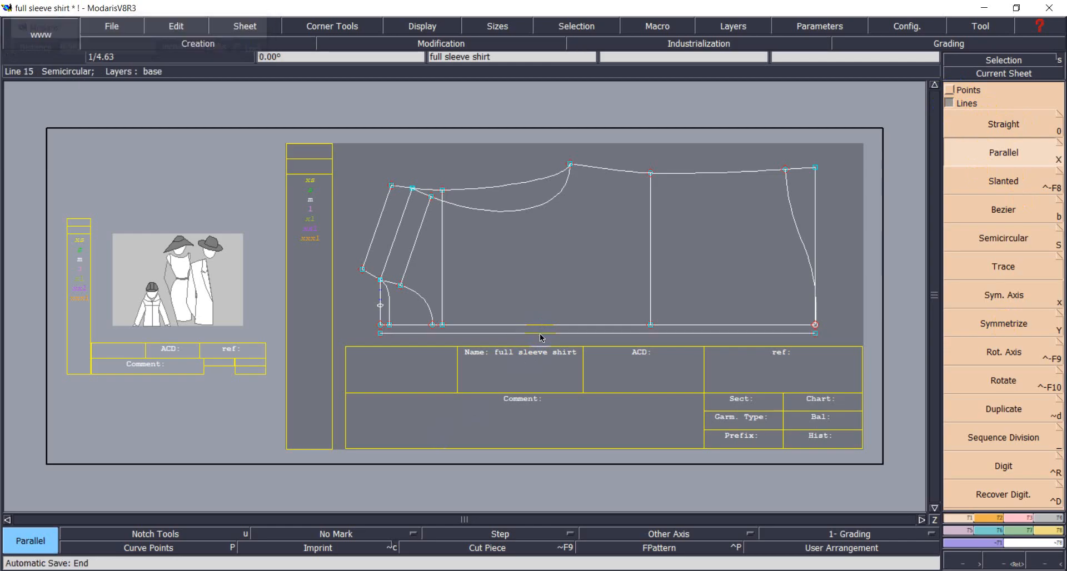
left_click(542, 334)
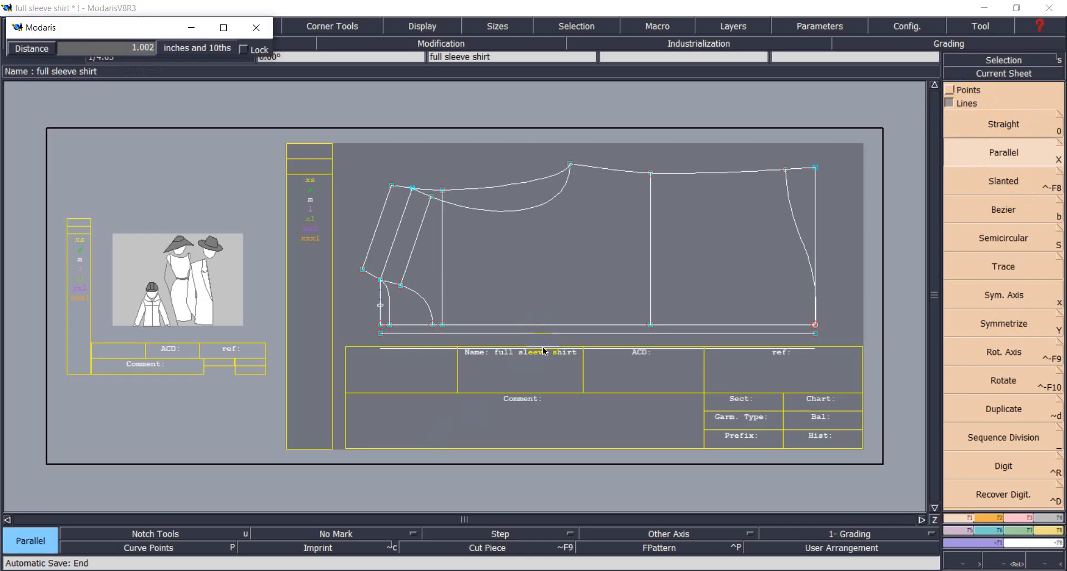
middle_click_drag(543, 351, 460, 359)
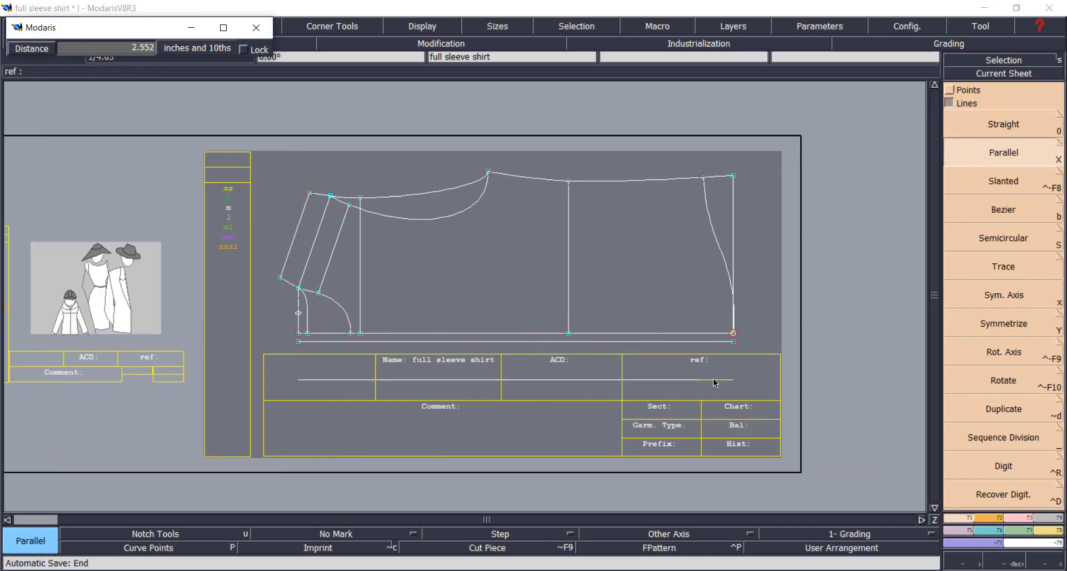
type("1.2")
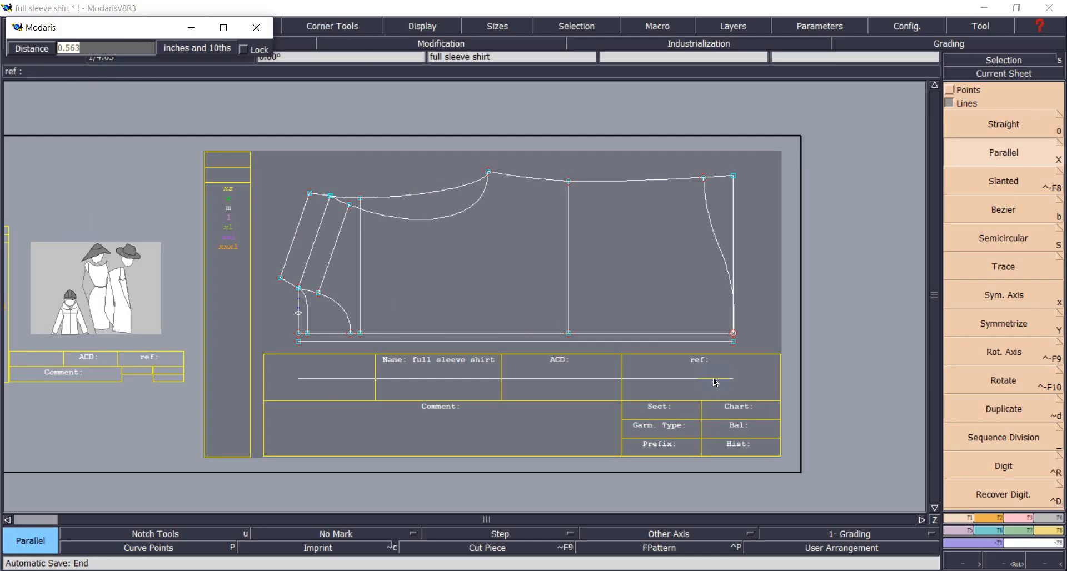
key("Return")
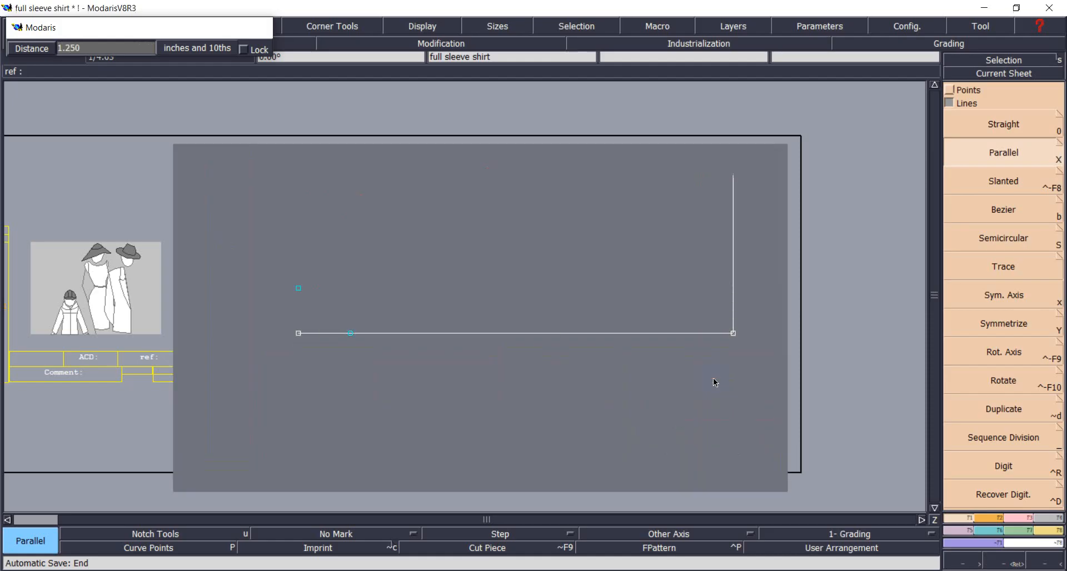
left_click(934, 520)
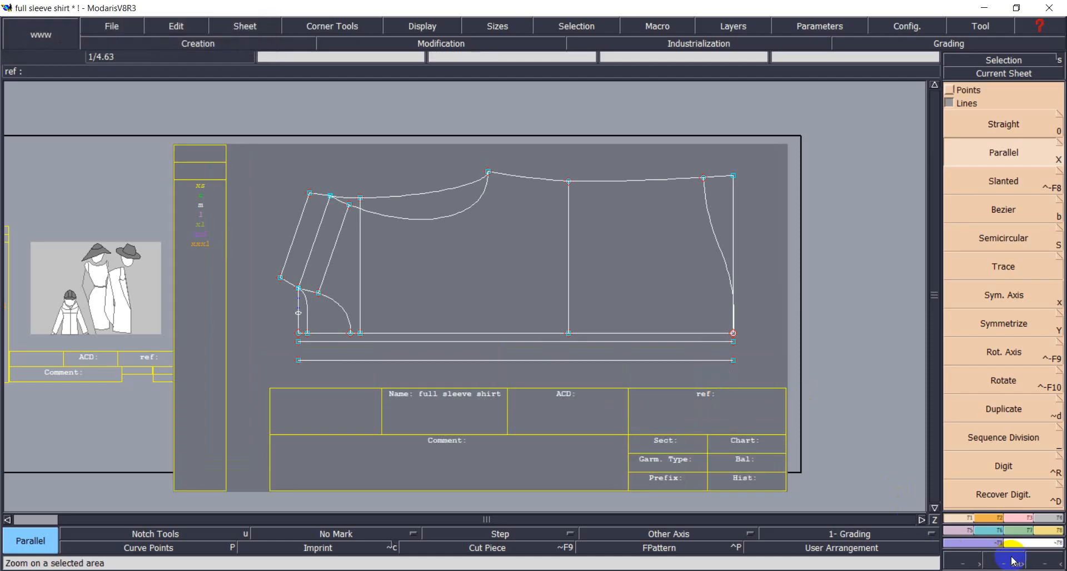
left_click_drag(262, 303, 750, 377)
Draw a straight line from the bottom edge's right end down to the lowest parallel line.
left_click(1004, 60)
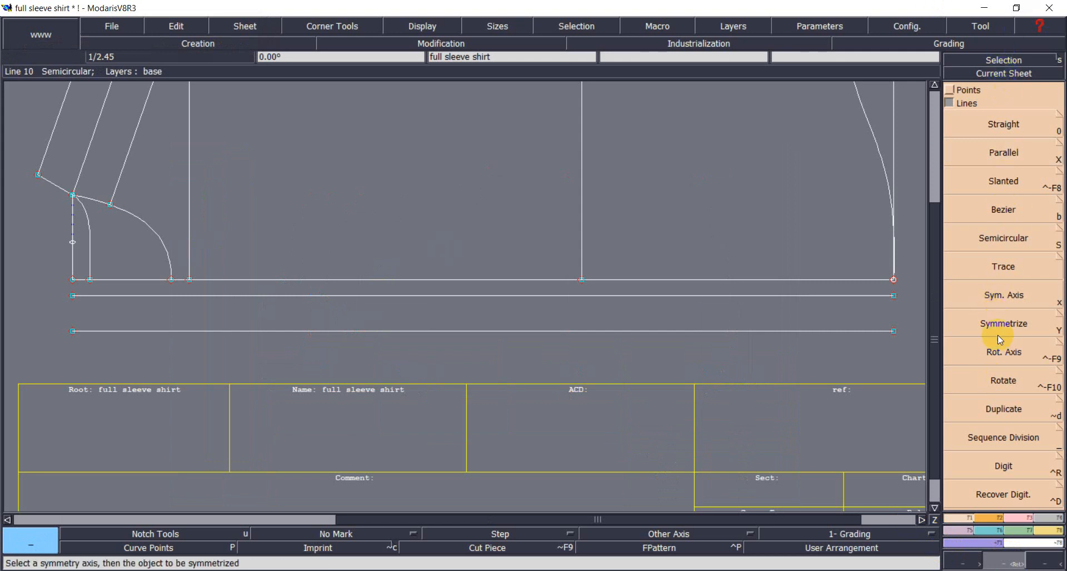
left_click(1003, 125)
left_click(894, 281)
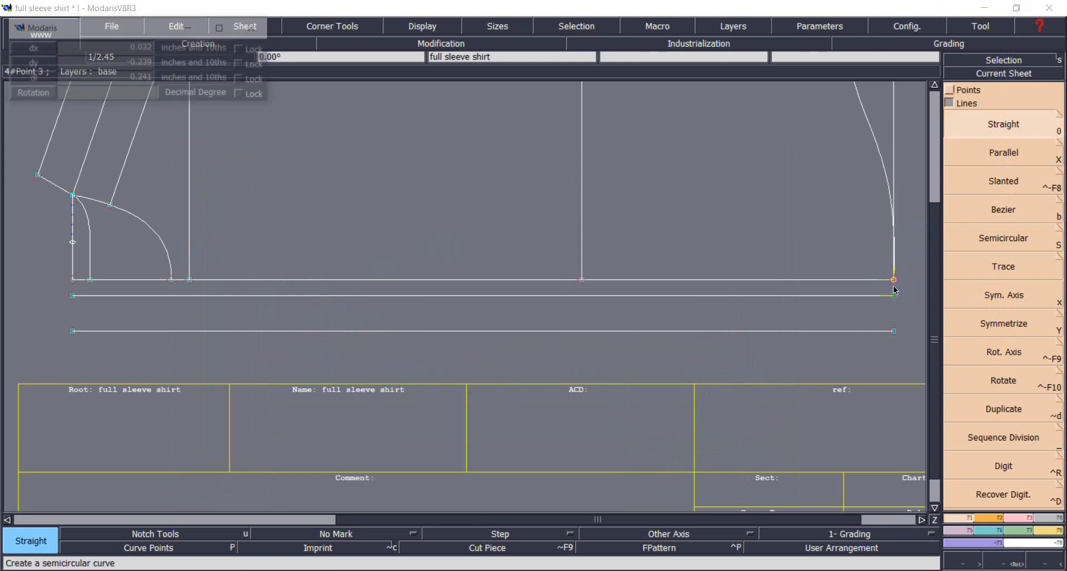
left_click(894, 331)
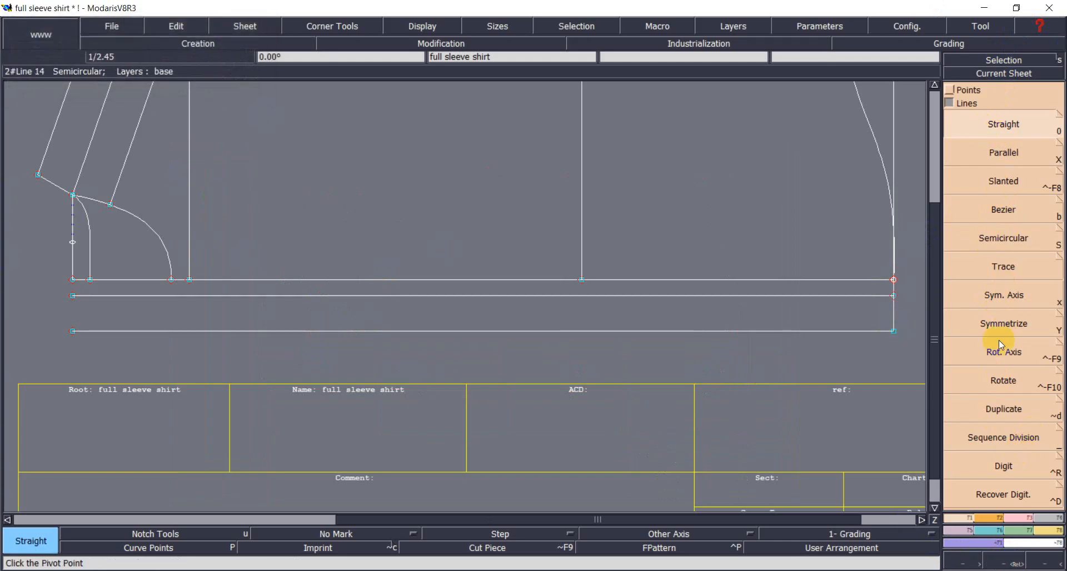
Set the line extending the S-curve to a length of 3 inches.
left_click(1012, 518)
left_click(1018, 216)
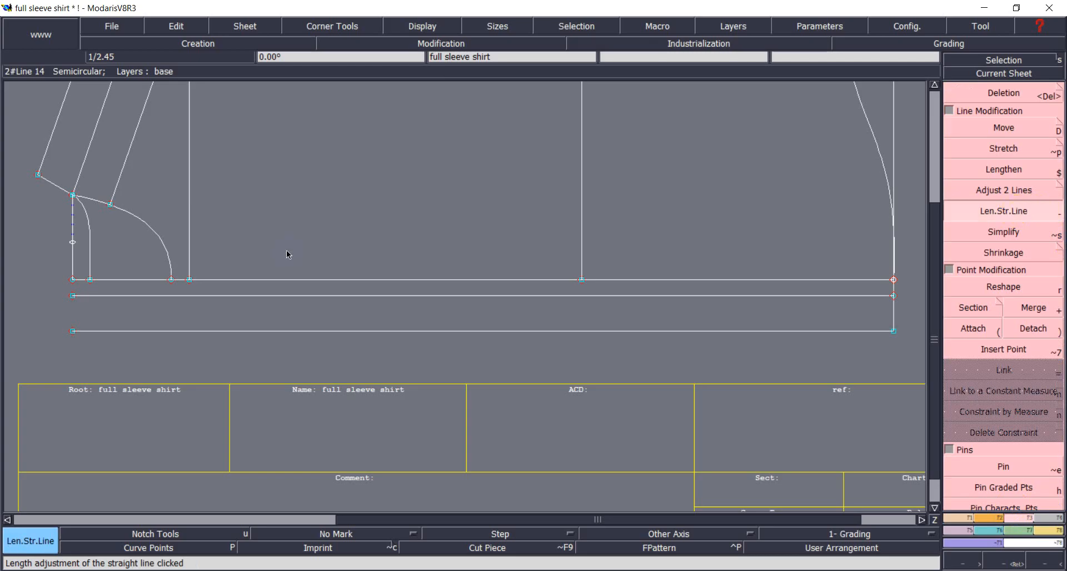
left_click(171, 280)
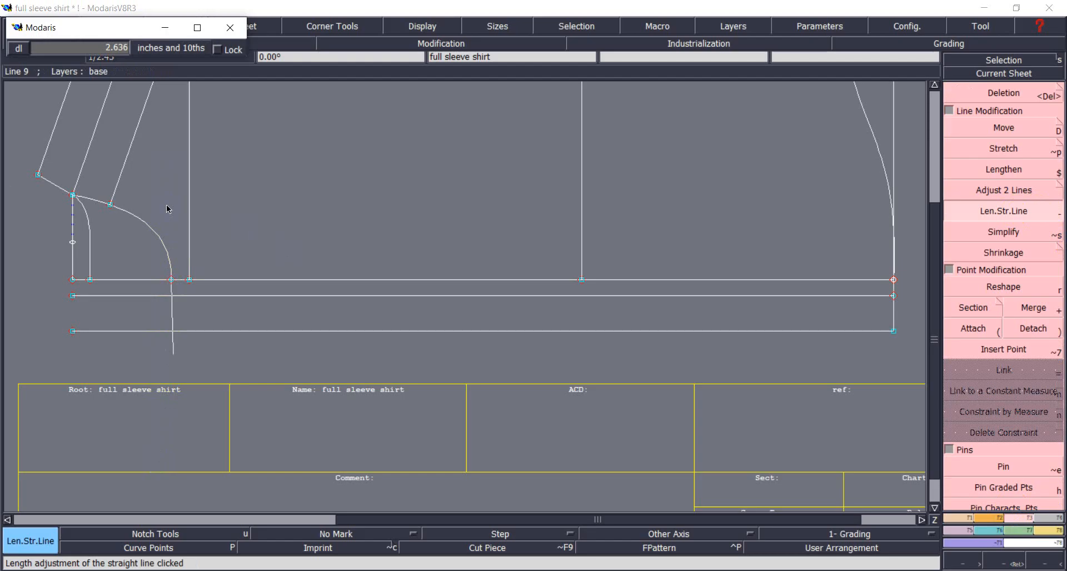
type("3")
key("Return")
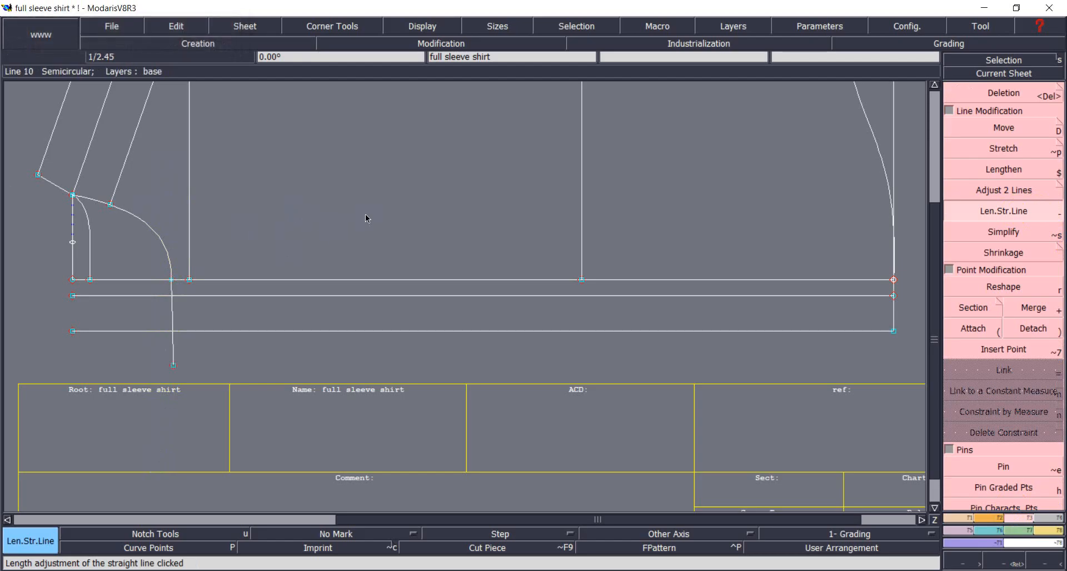
Trim the bottom and middle parallel lines to start at the curve's extension.
left_click(1000, 190)
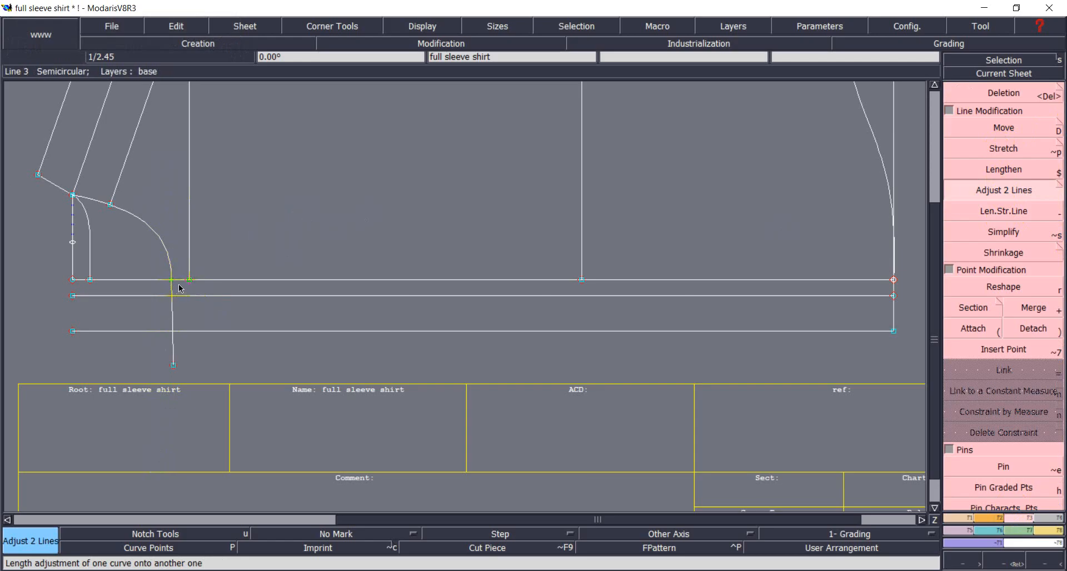
left_click(177, 317)
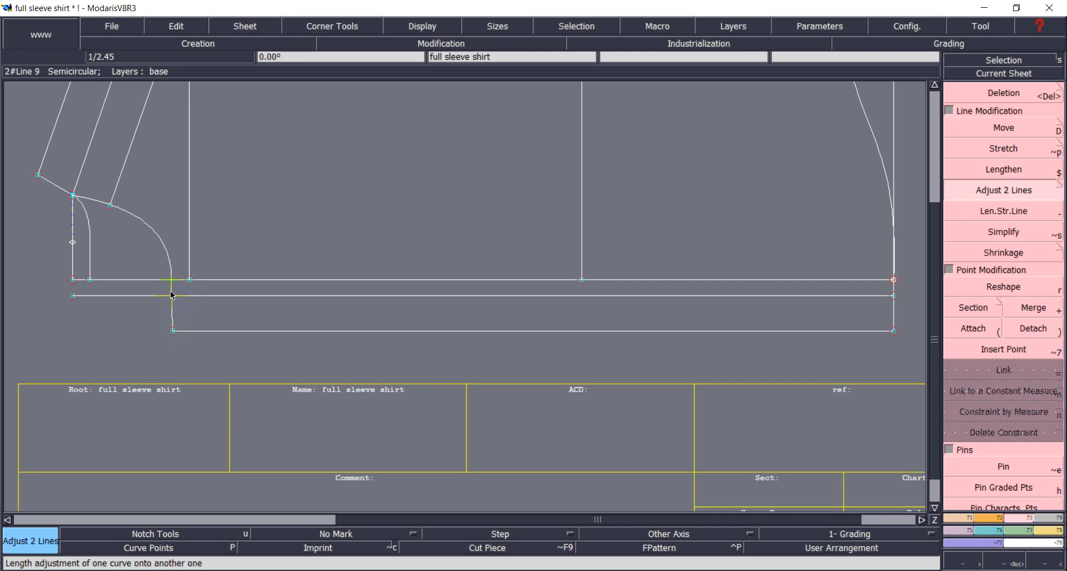
left_click(171, 293)
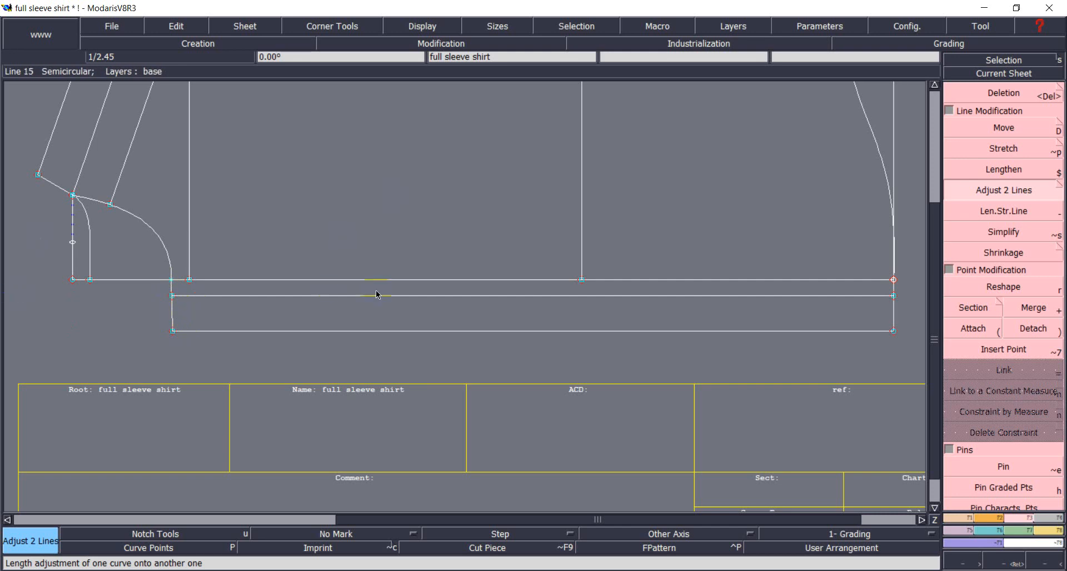
scroll(377, 295, "down", 1)
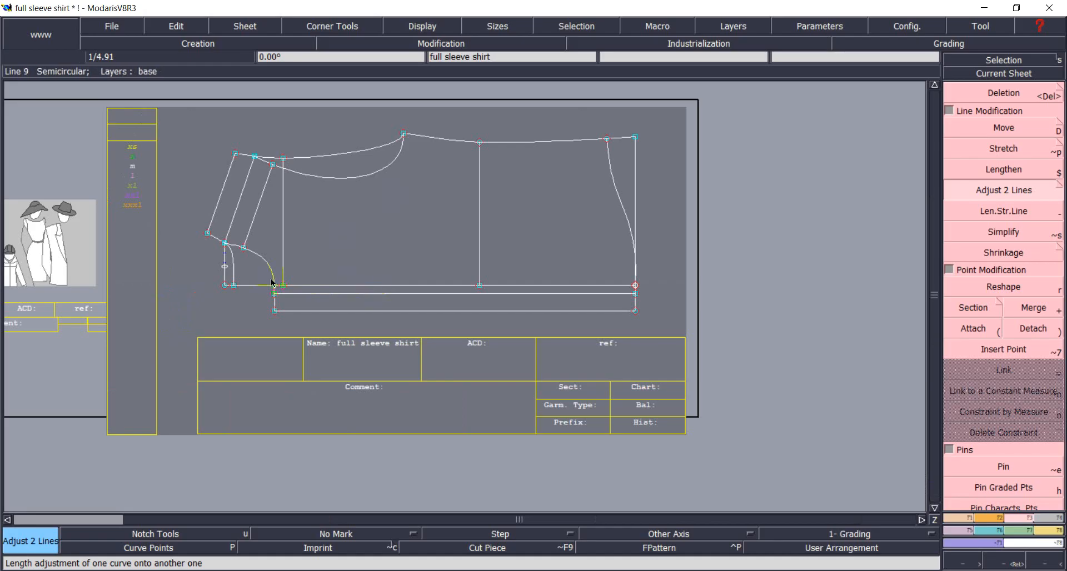
Delete the vertical line running through the middle of the large body panel.
left_click(806, 402)
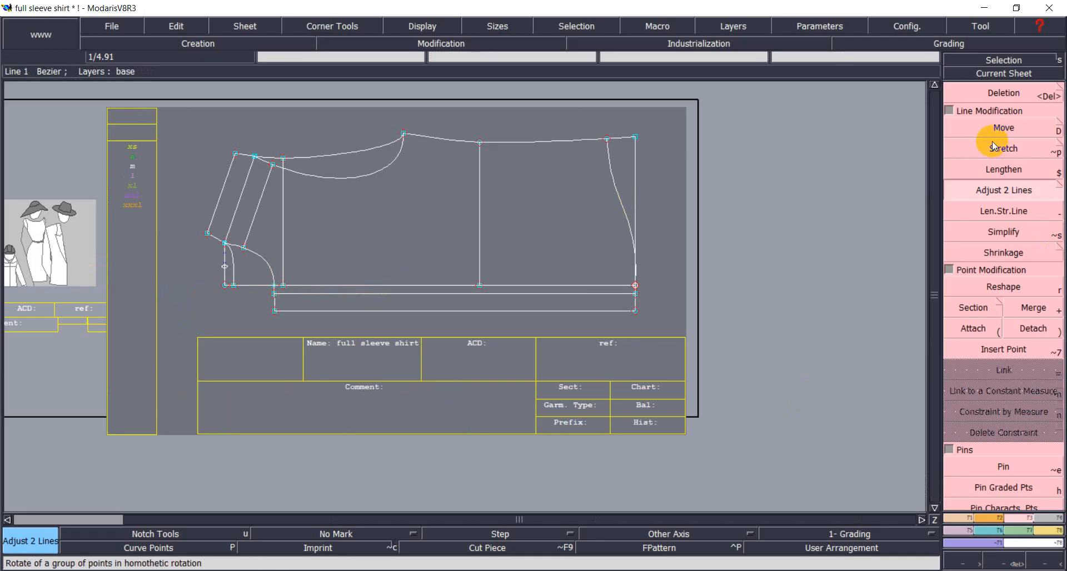
left_click(1014, 198)
left_click(1005, 94)
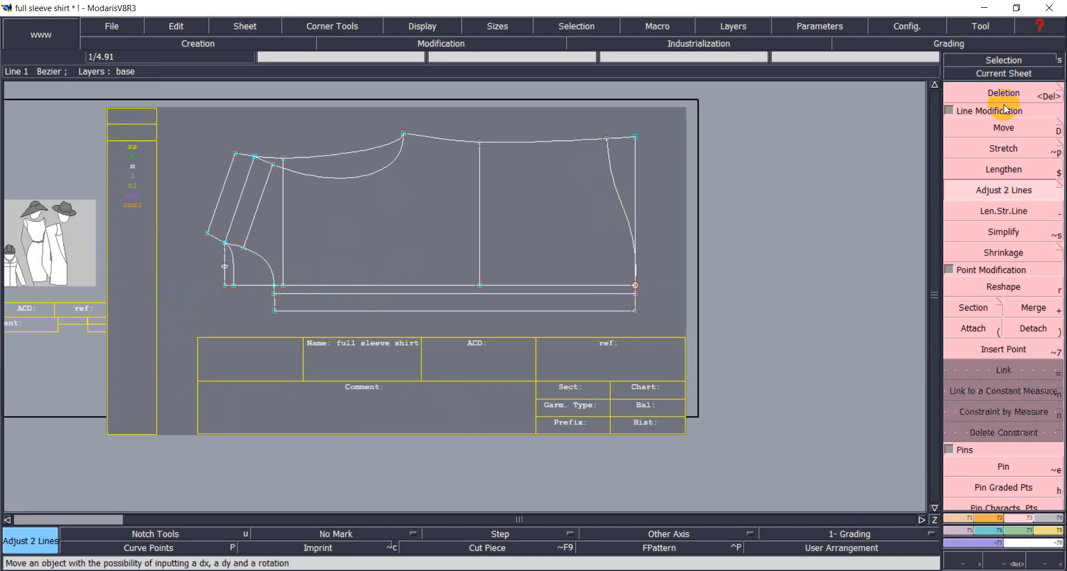
left_click(480, 187)
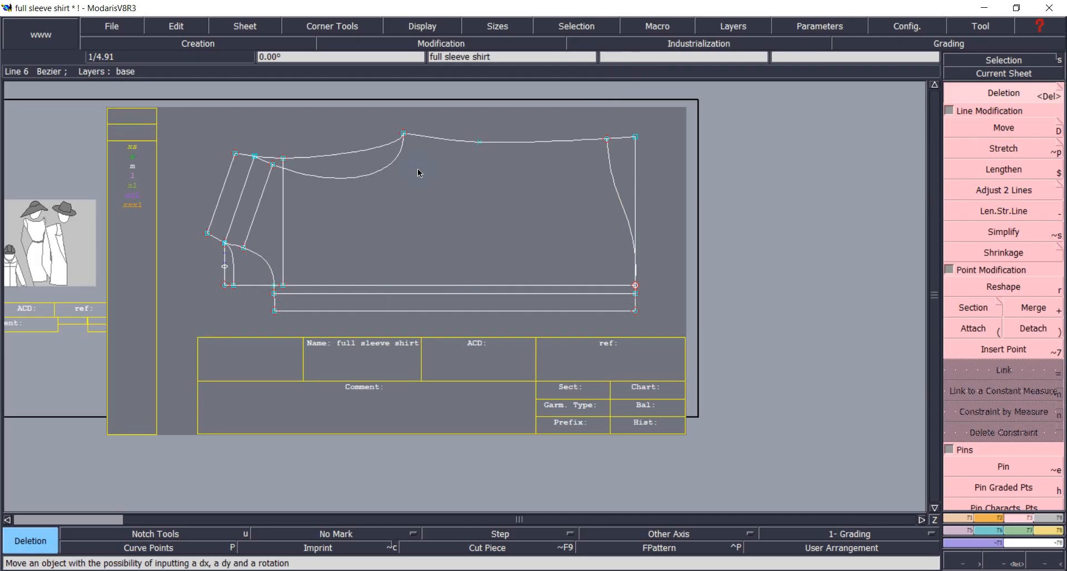
Start extracting the large body panel with Seam and drag it onto a new sheet.
left_click(1047, 517)
left_click(976, 412)
left_click_drag(564, 243, 351, 169)
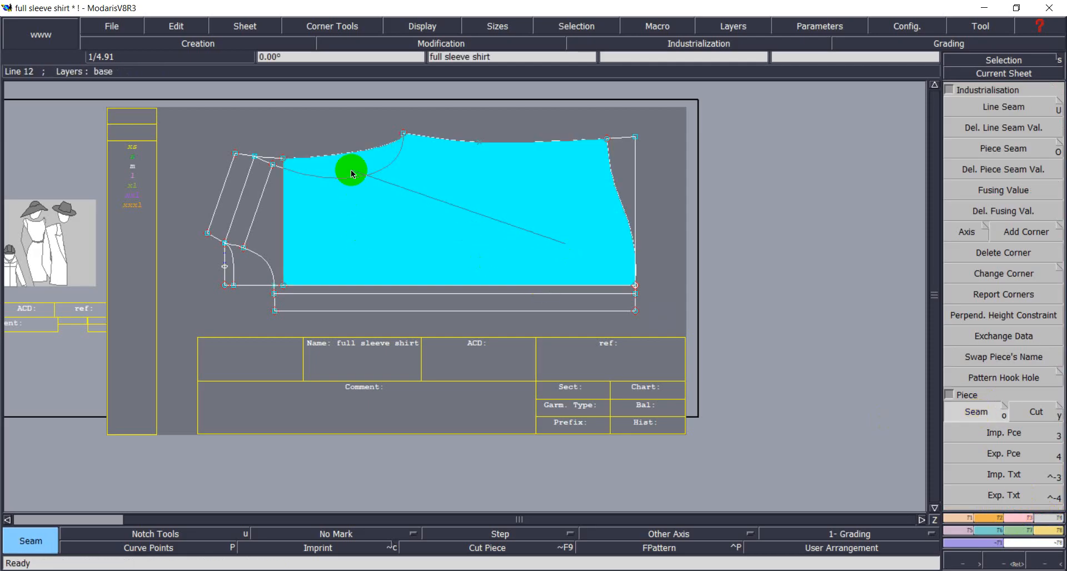
Place the extracted body panel on its sheet, auto-arrange all sheets and recentre on the pattern.
right_click(351, 170)
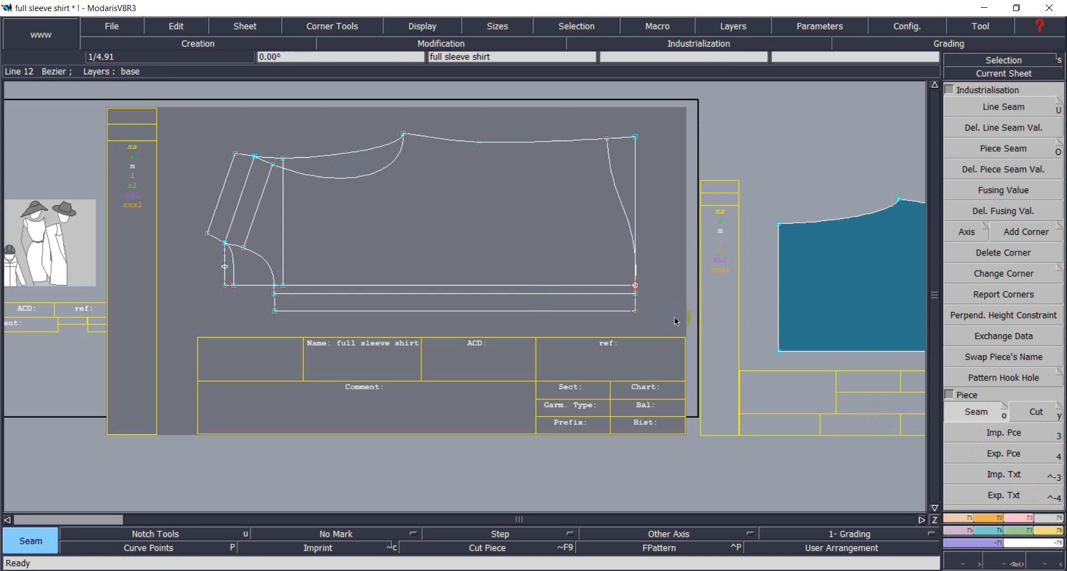
key("j")
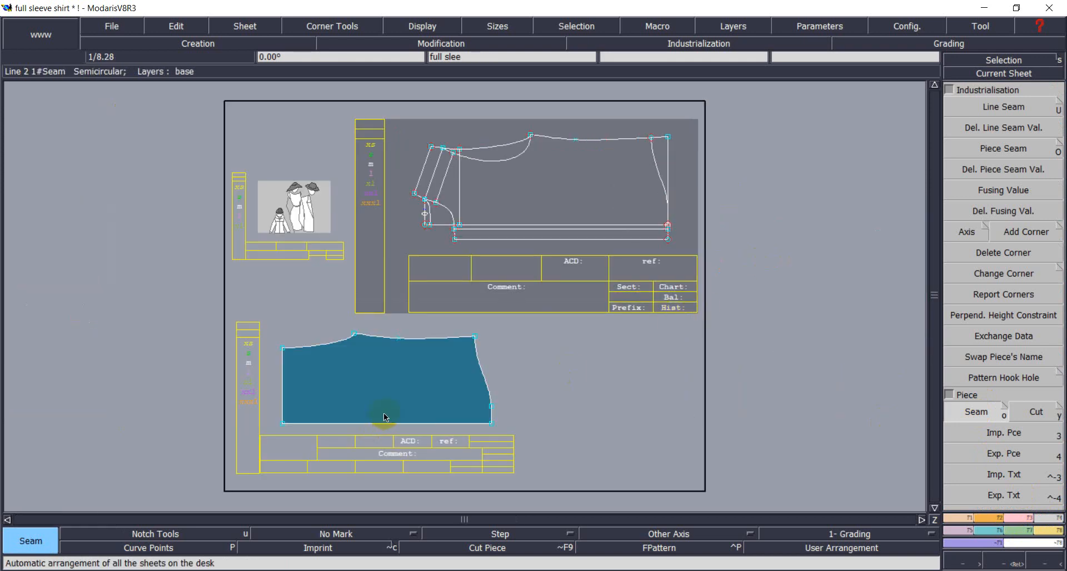
left_click(1013, 74)
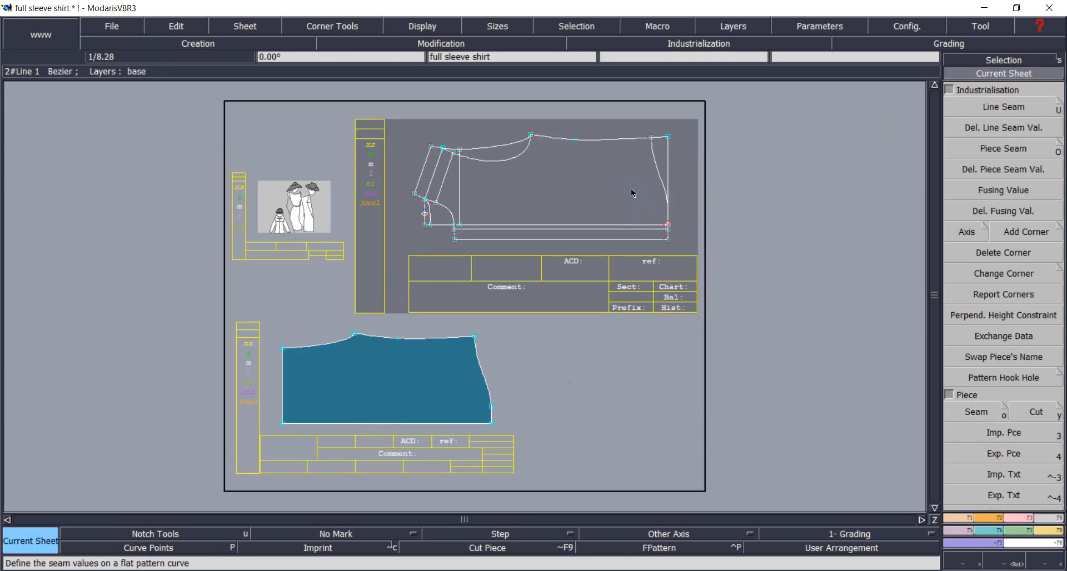
left_click(631, 193)
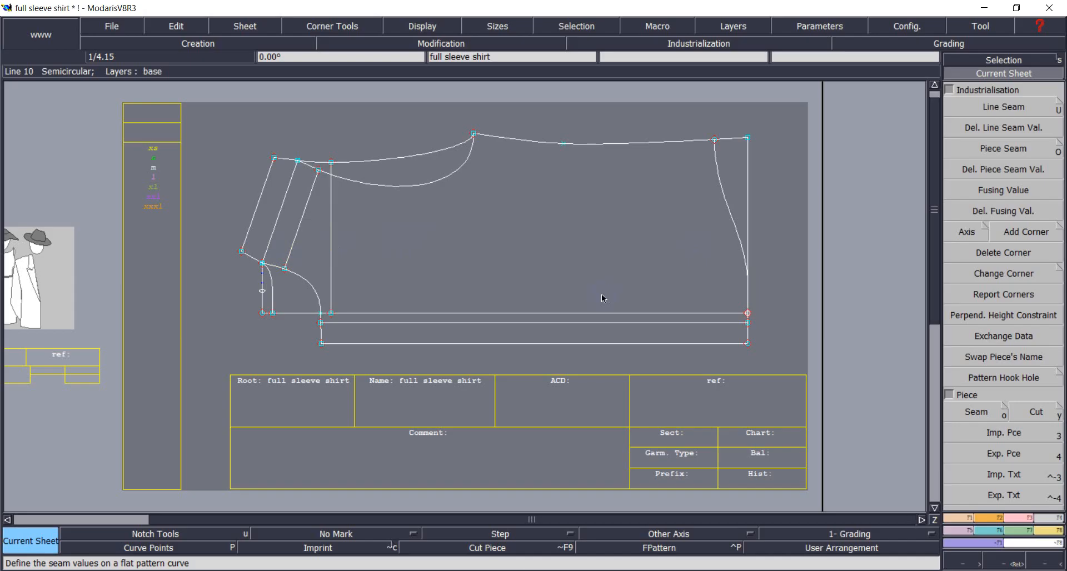
left_click(616, 548)
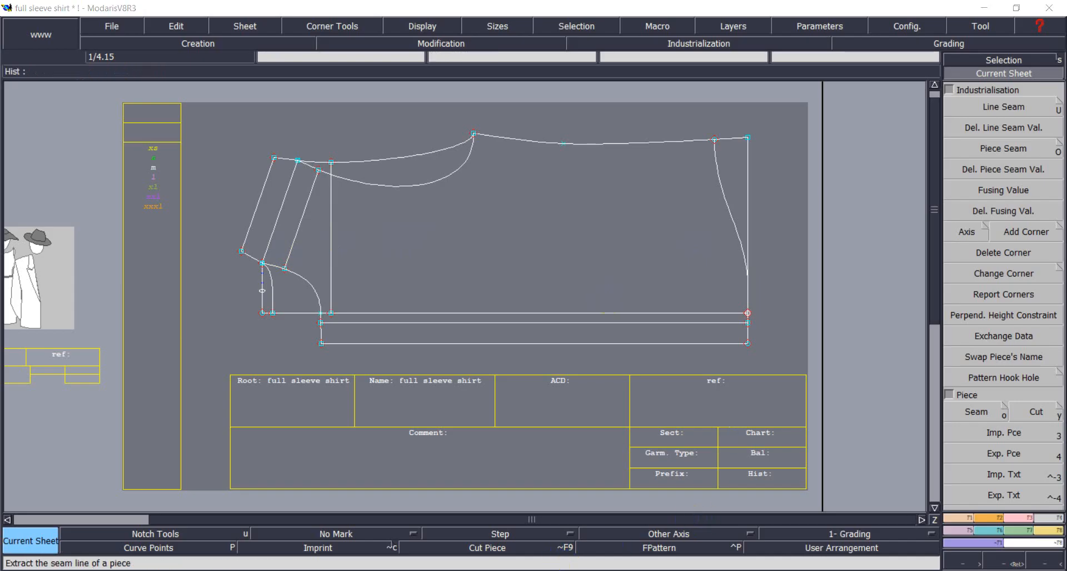
left_click(976, 412)
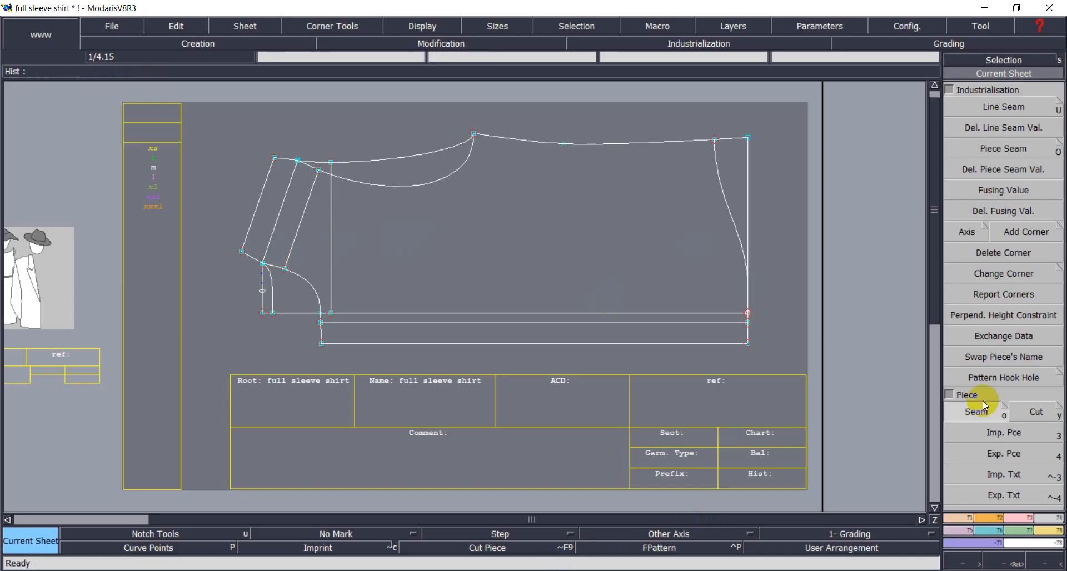
left_click(320, 260)
left_click(291, 227)
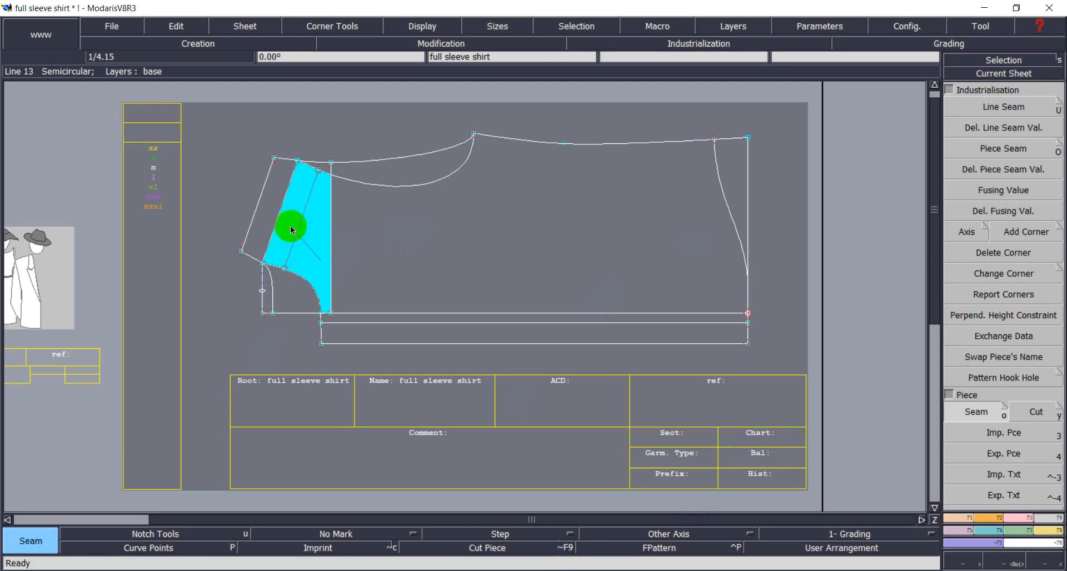
left_click(271, 209)
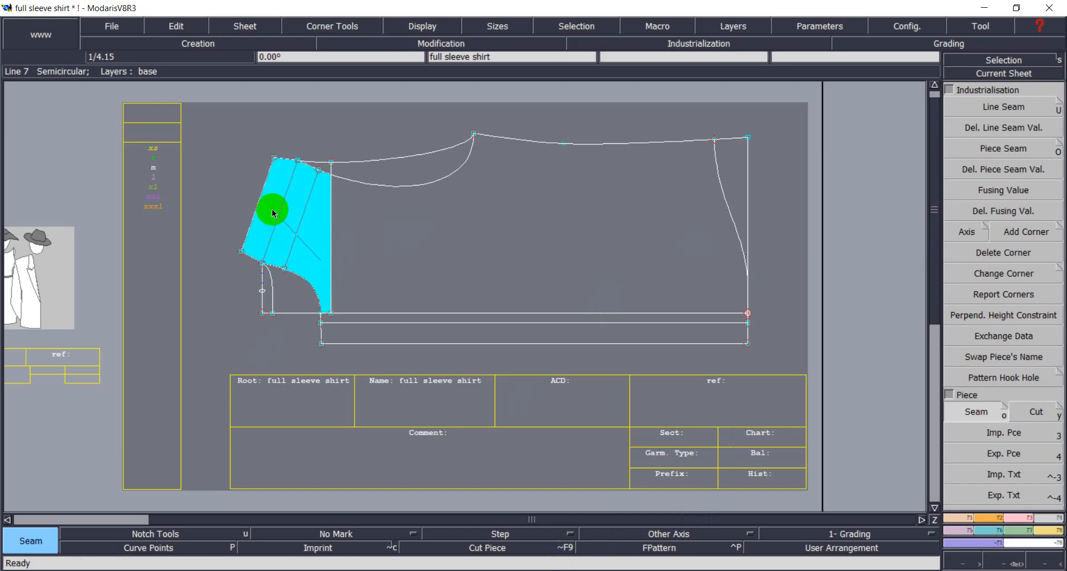
left_click_drag(272, 208, 313, 265)
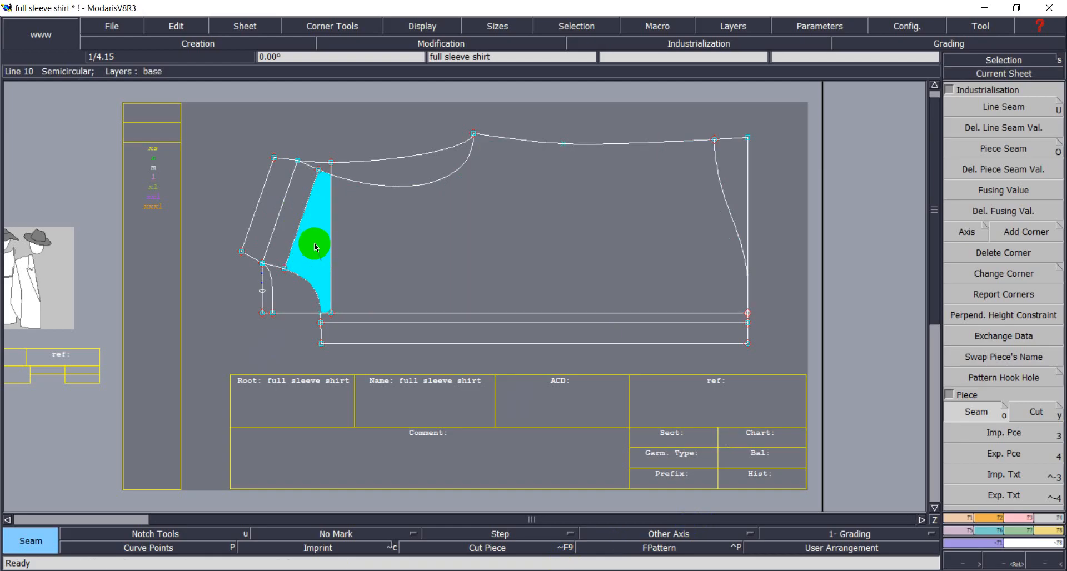
left_click_drag(314, 242, 241, 301)
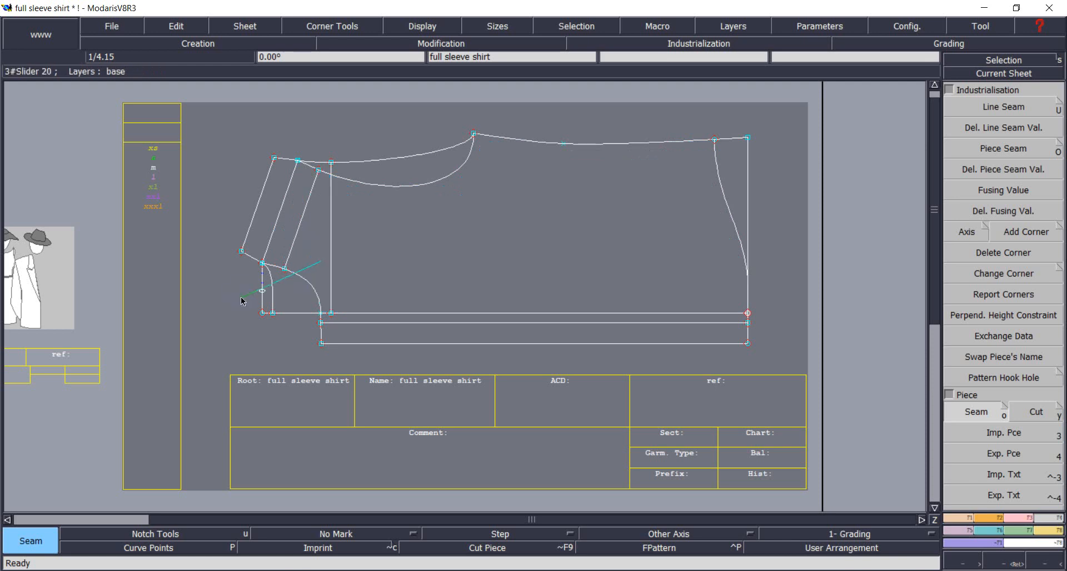
left_click(238, 292)
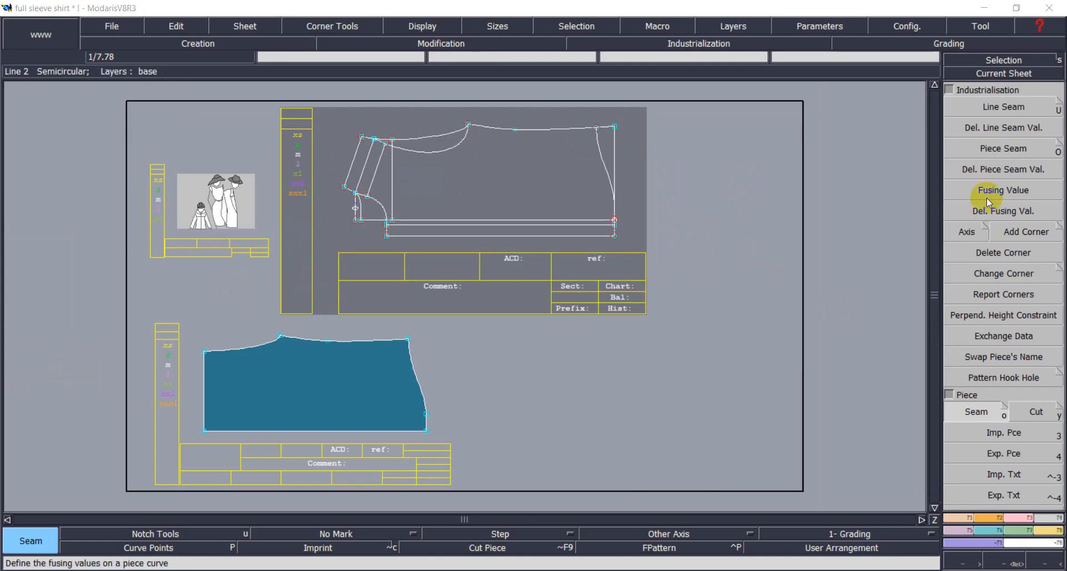
Select the cuff strip's upper line and seam the sleeve region into the piece full sle2.
left_click(1012, 60)
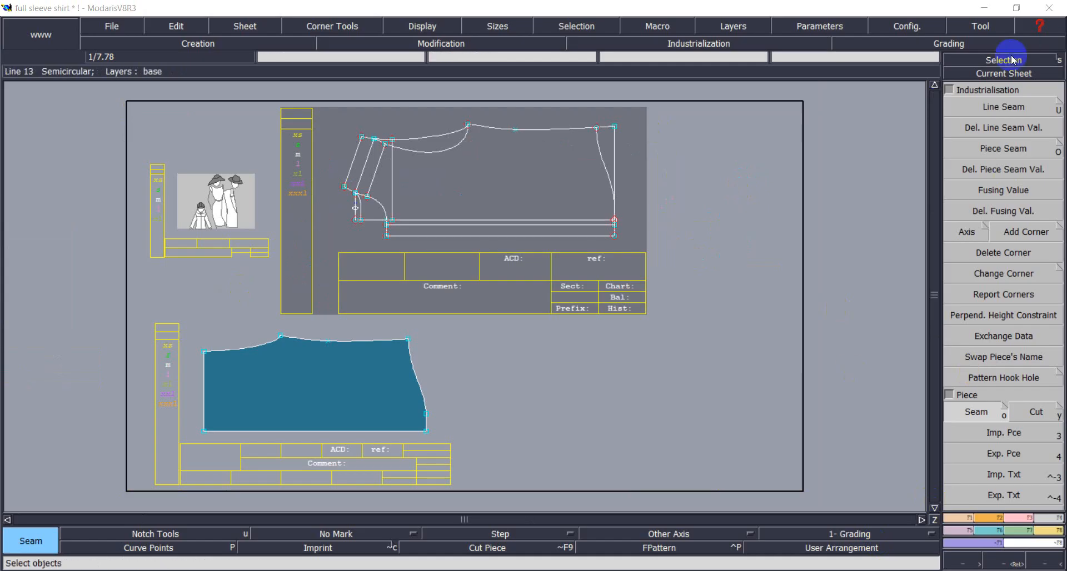
left_click(422, 220)
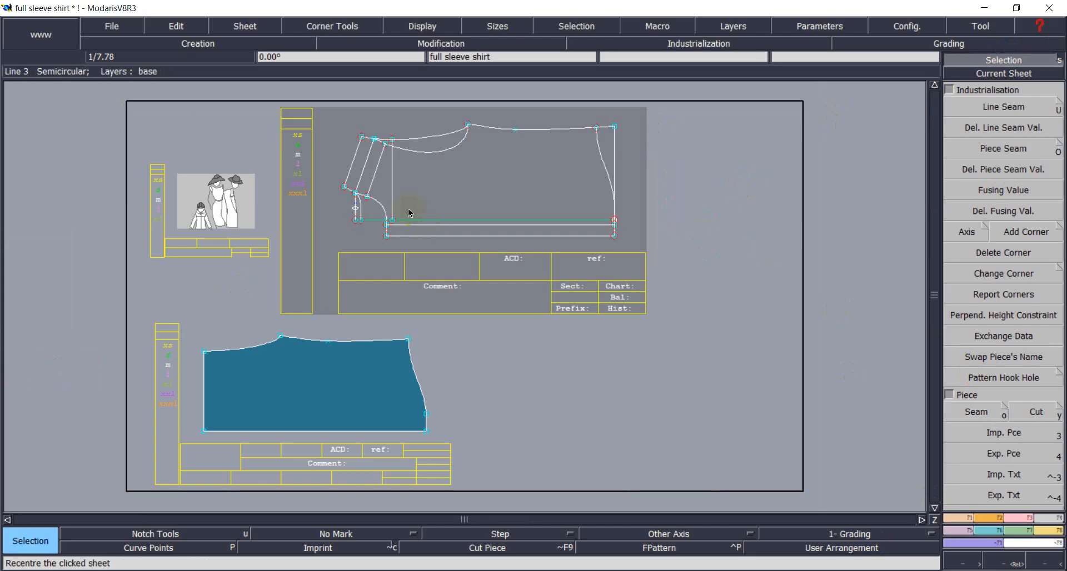
left_click(976, 412)
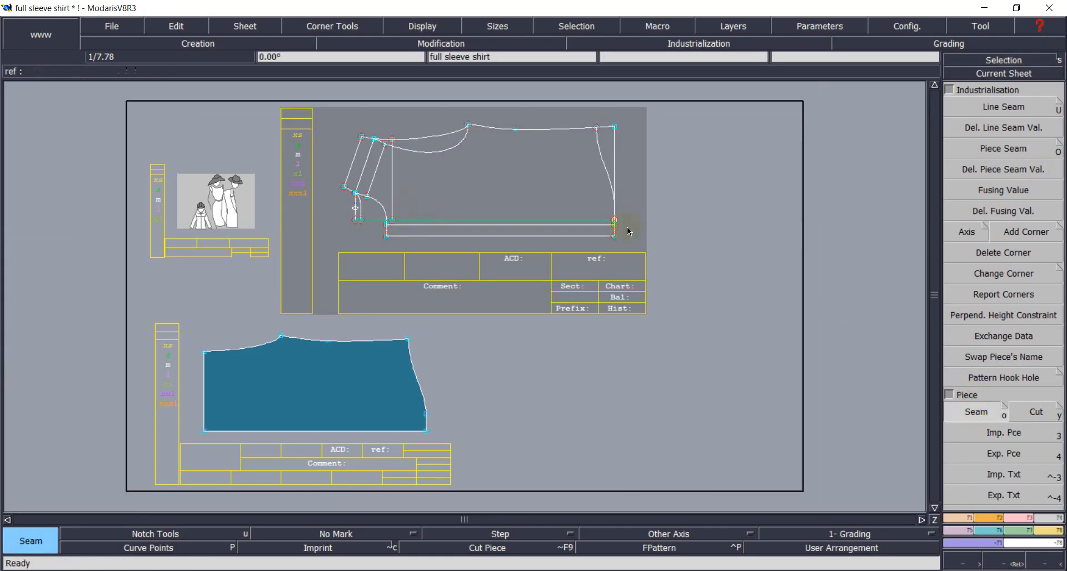
left_click(578, 158)
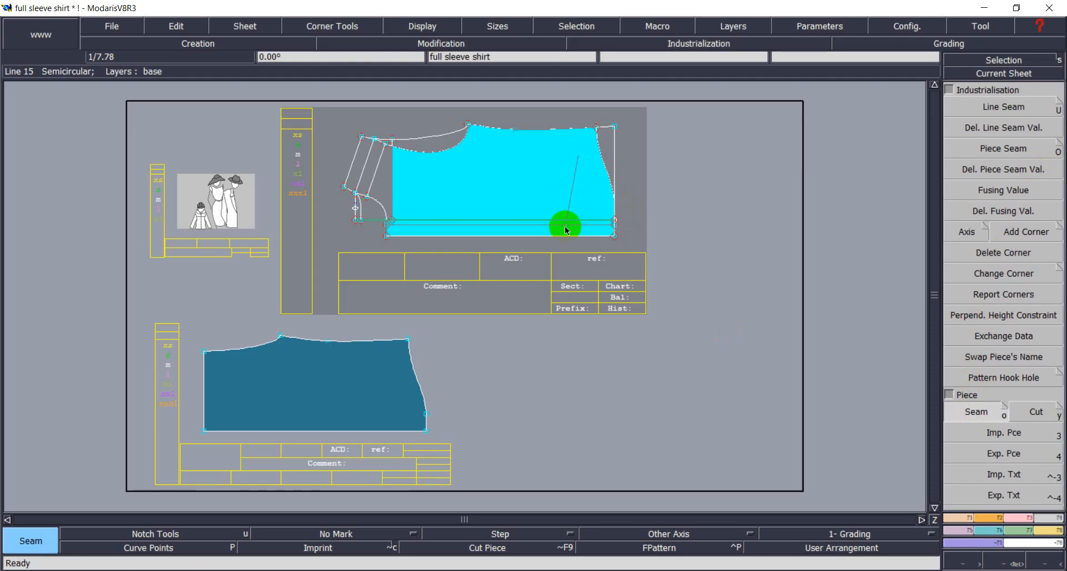
left_click(387, 199)
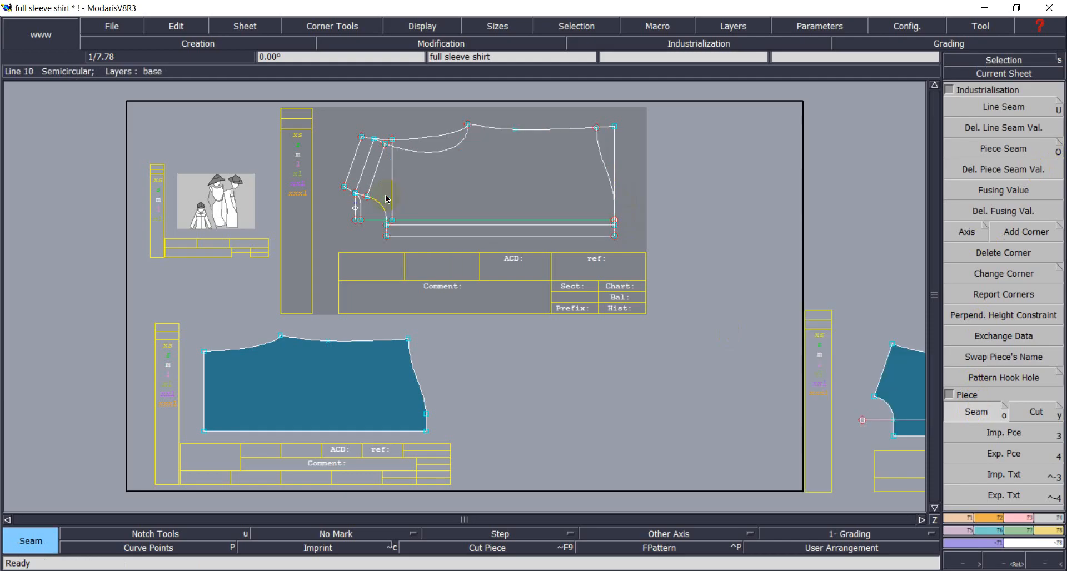
Recentre the view on the sheet holding the new full sle2 piece.
left_click(1003, 73)
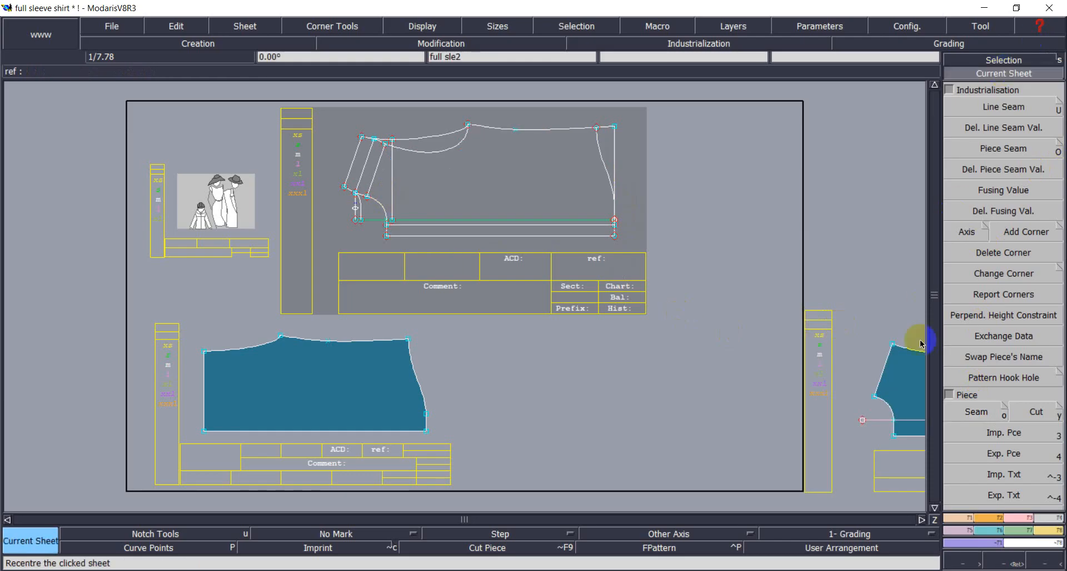
left_click(901, 377)
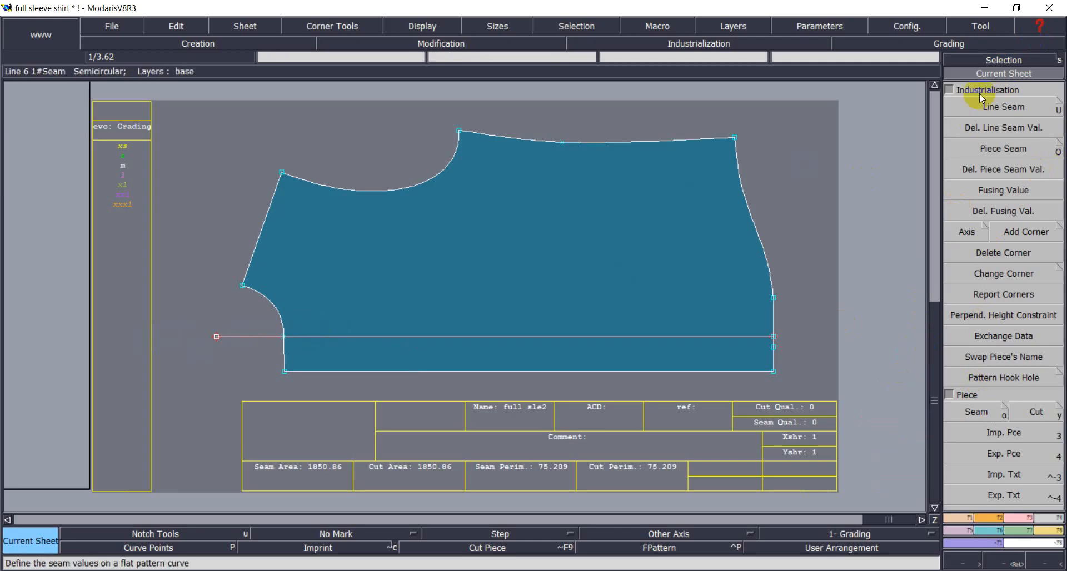
left_click(945, 439)
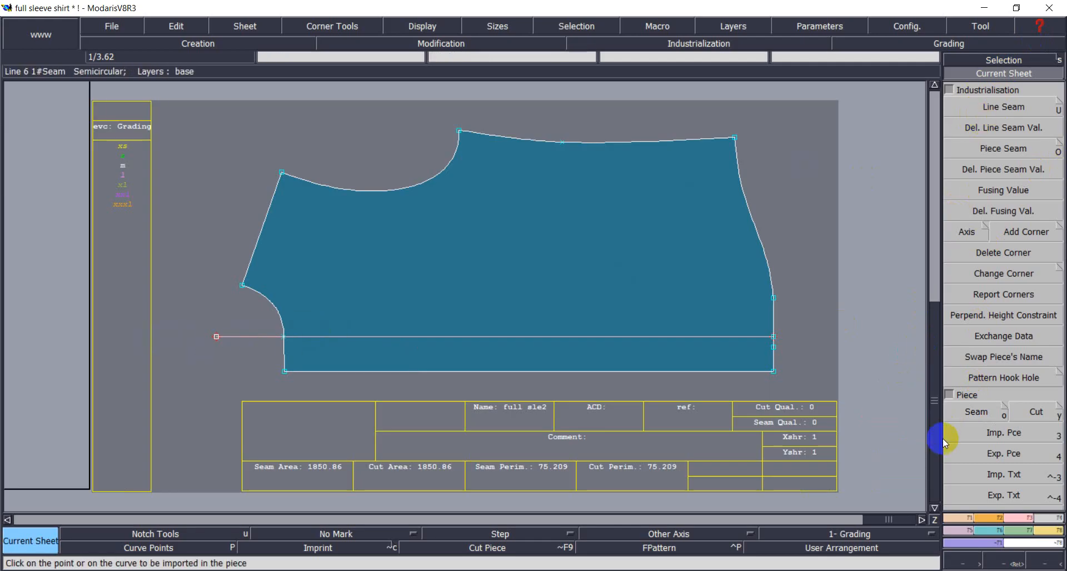
left_click(1022, 516)
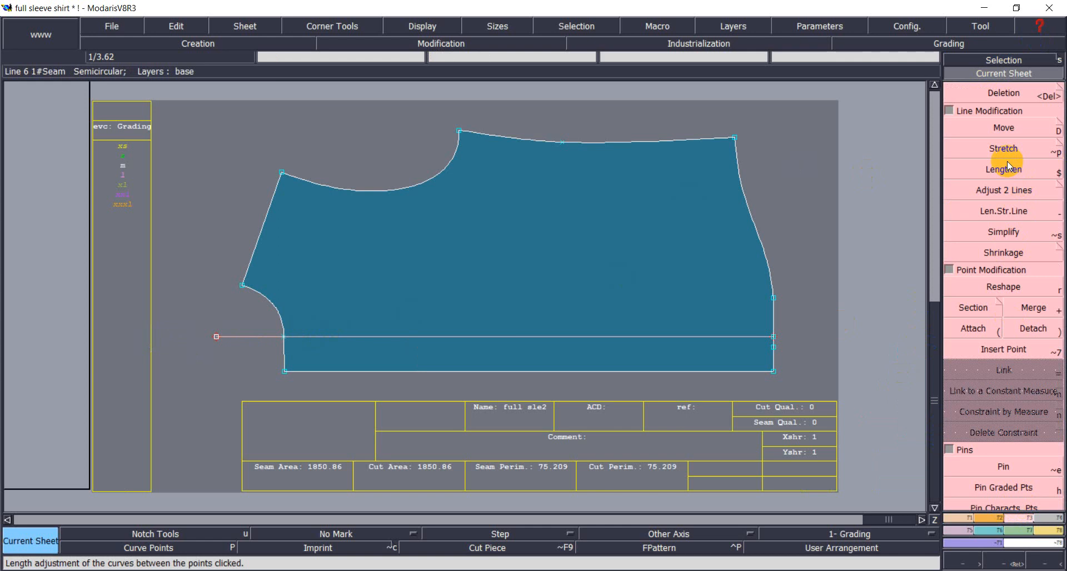
Trim the horizontal cuff line back to the armhole curve with Adjust 2 Lines, then undo it.
left_click(1005, 194)
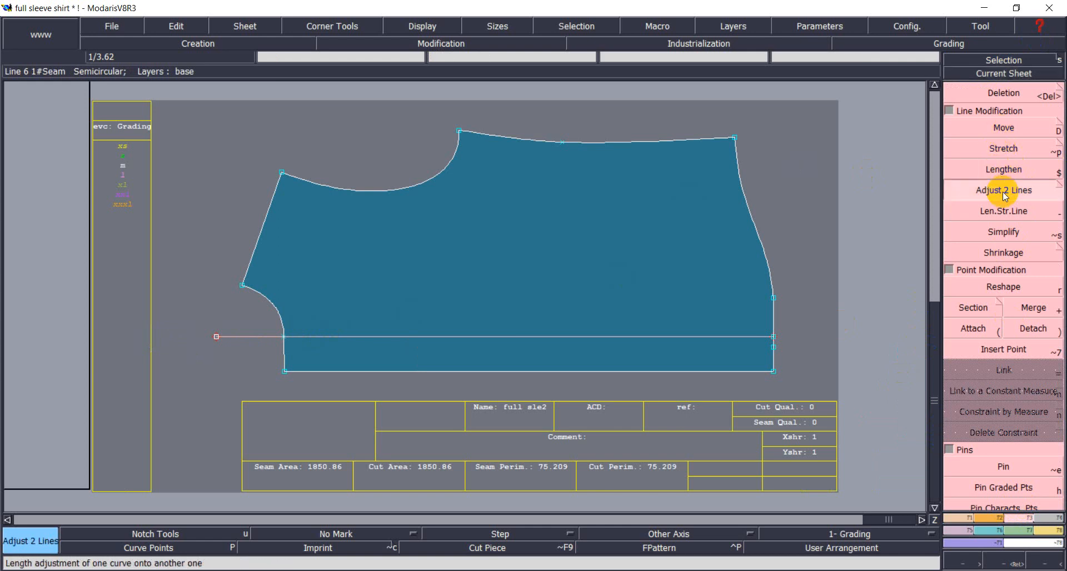
left_click(308, 331)
left_click(283, 344)
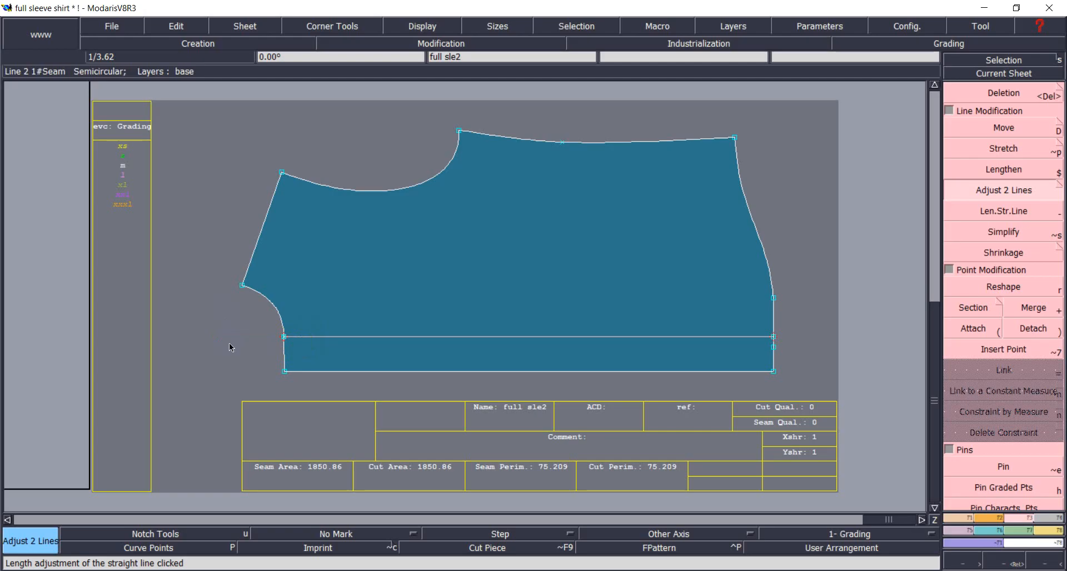
left_click(283, 364)
left_click(1016, 78)
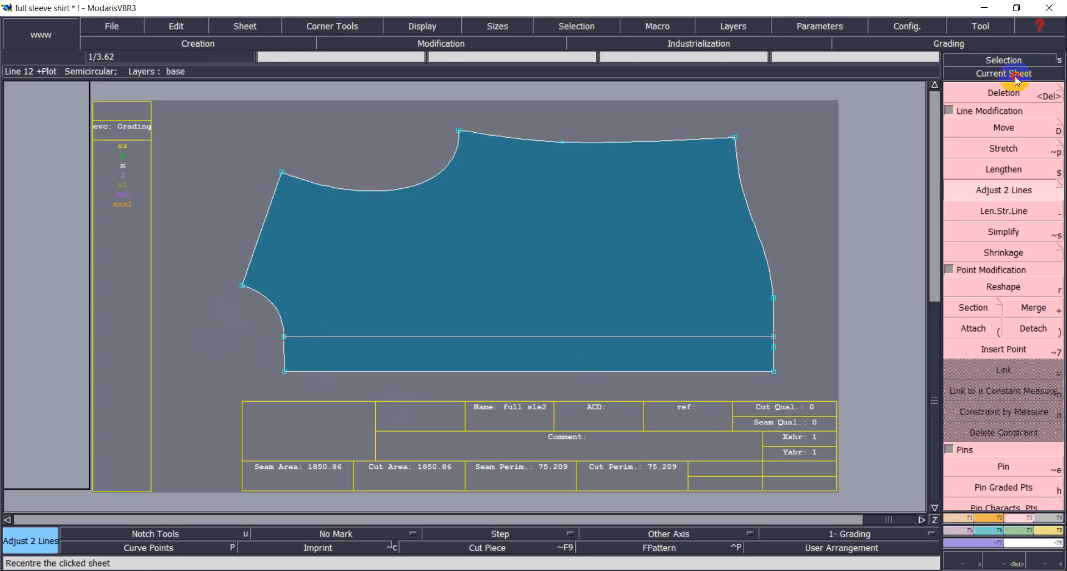
key("ctrl+z")
key("ctrl+z")
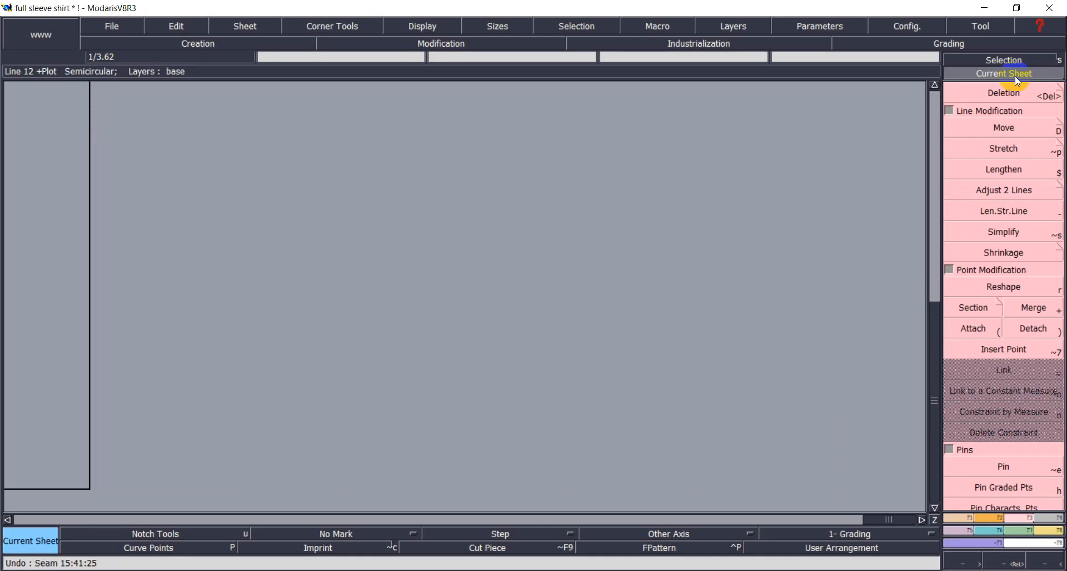
Remove the seamed piece and select the upper and lower horizontal cuff-strip lines.
key("j")
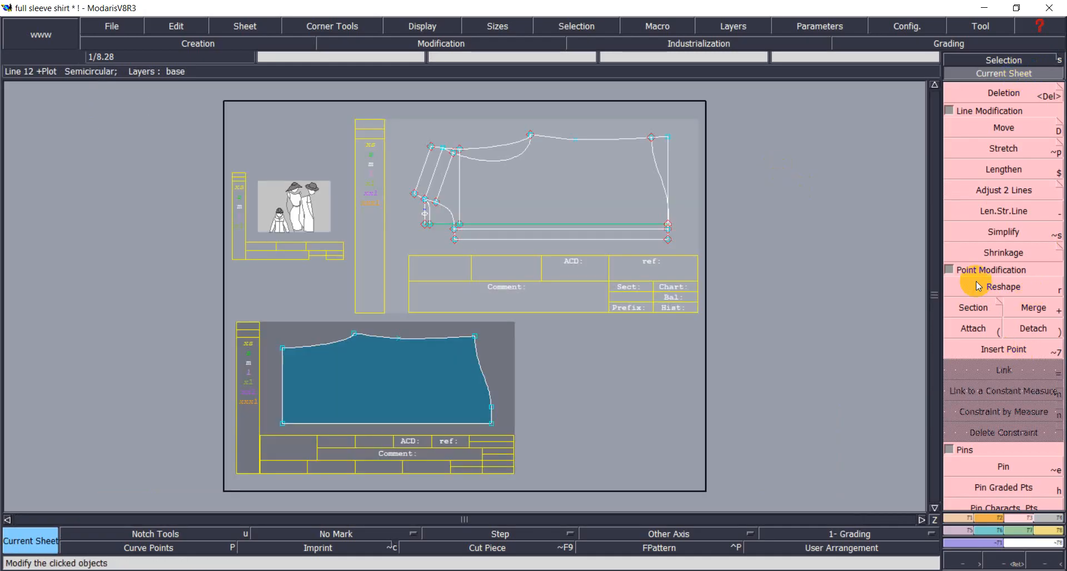
scroll(601, 255, "up", 2)
key("s")
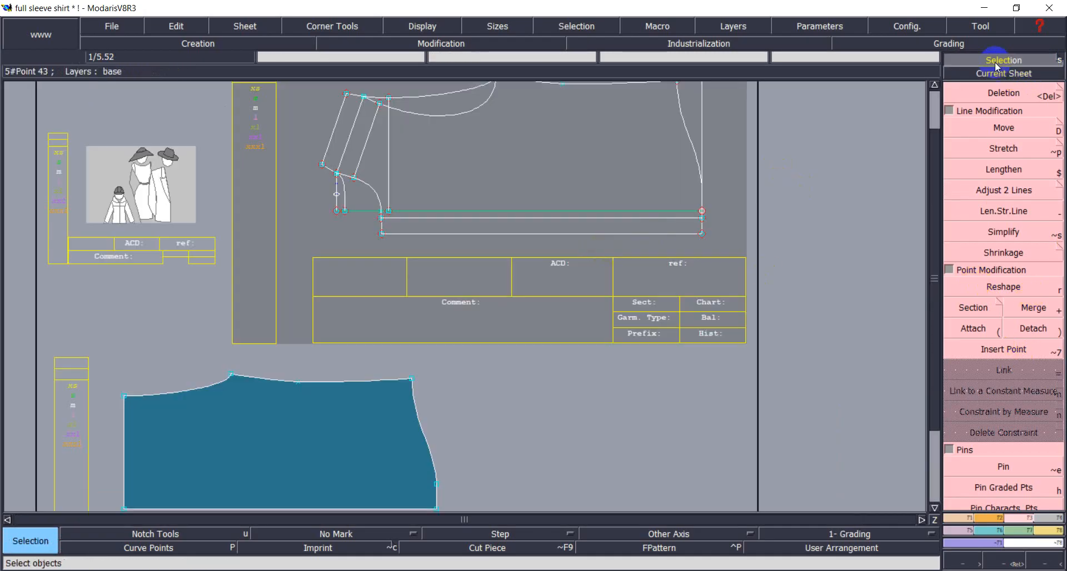
left_click(545, 216)
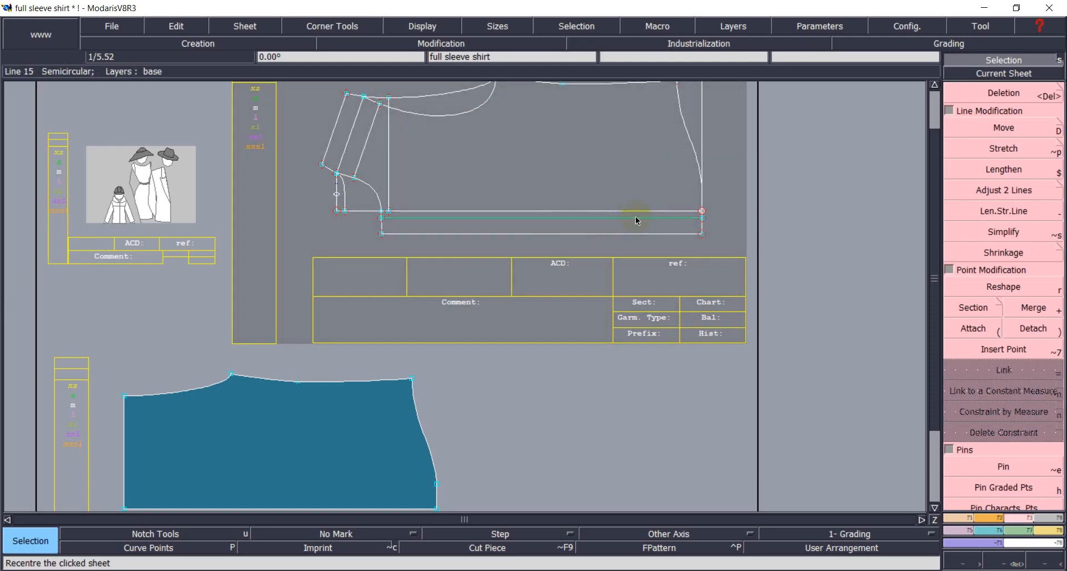
left_click(634, 212)
left_click(635, 211, "shift")
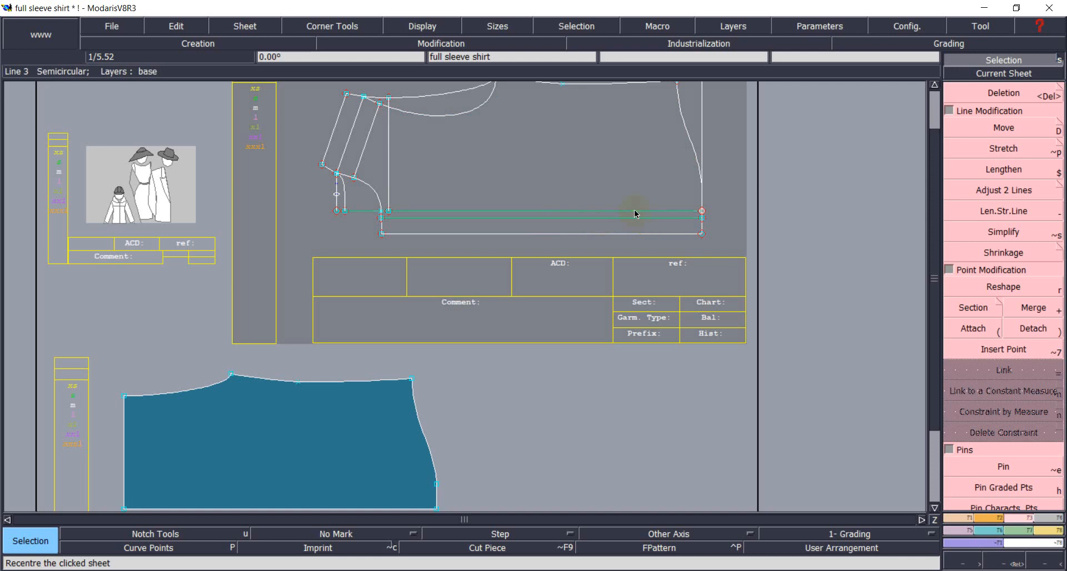
scroll(730, 171, "down", 1)
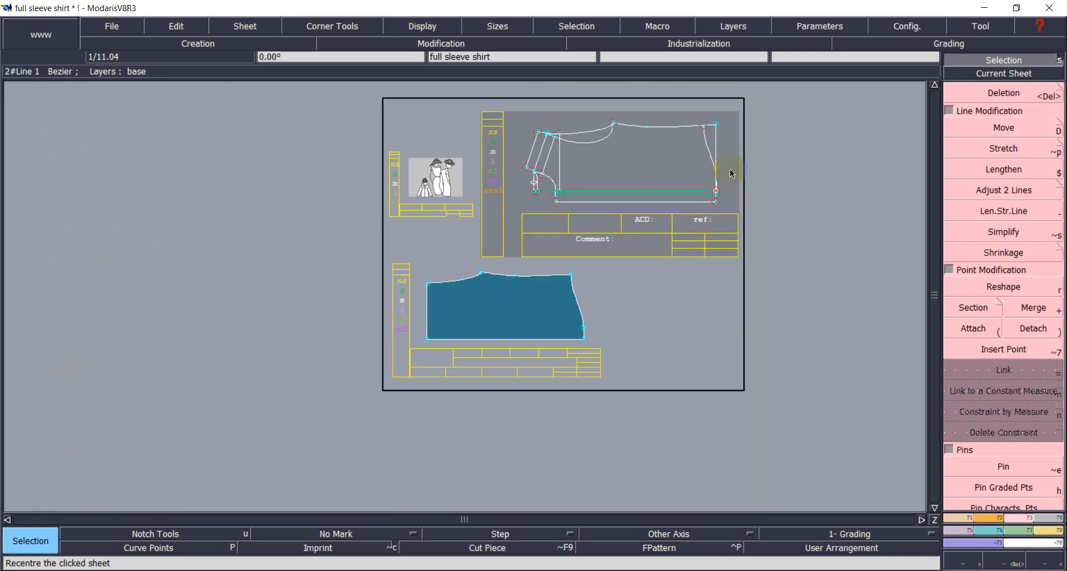
left_click(1042, 518)
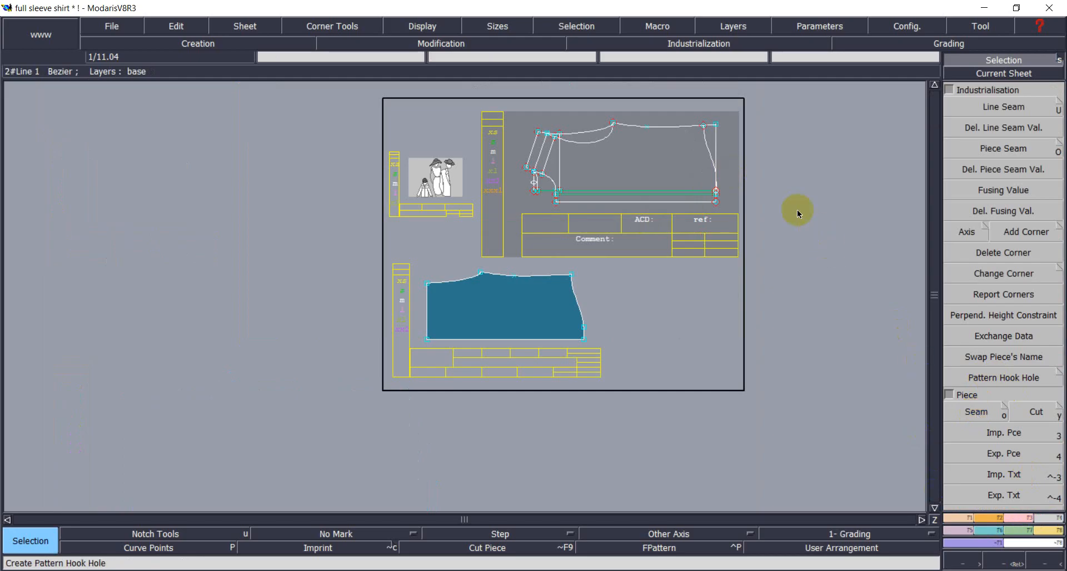
Recentre on the sleeve pattern sheet and select both the lower and upper cuff lines.
left_click(686, 192)
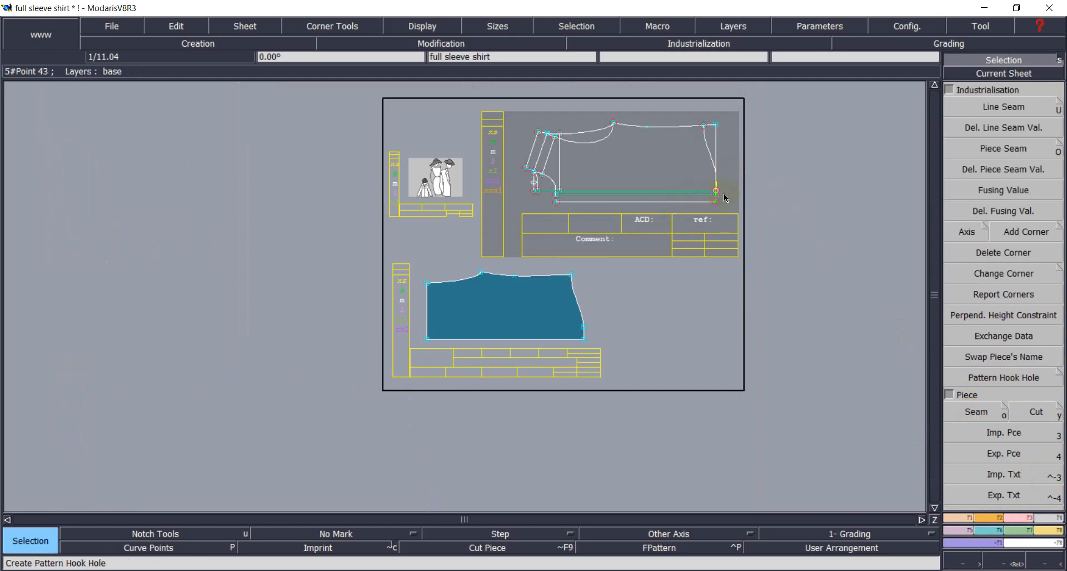
left_click(983, 76)
left_click(714, 151)
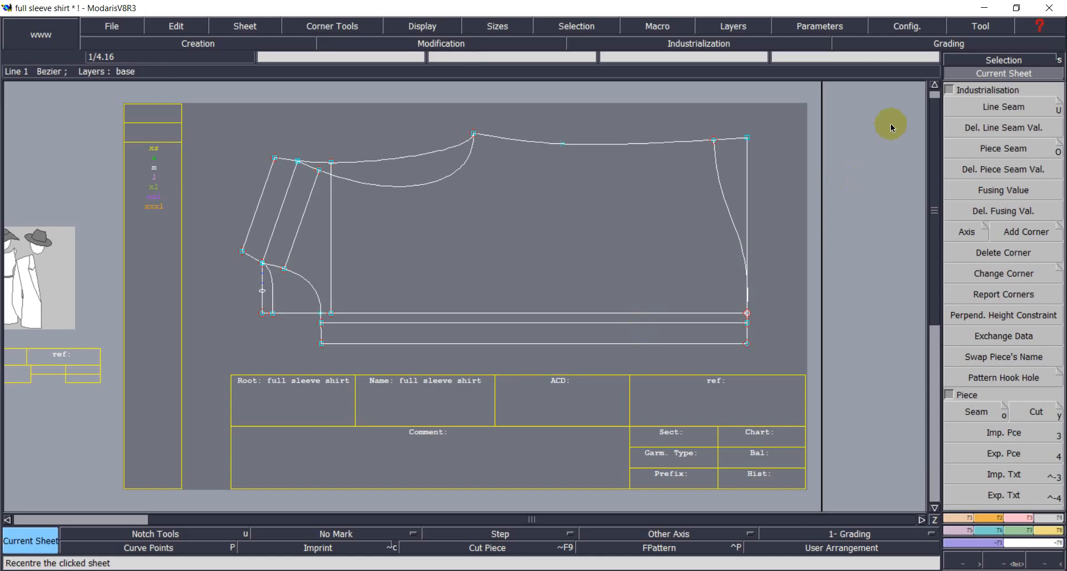
left_click(956, 60)
left_click(643, 323)
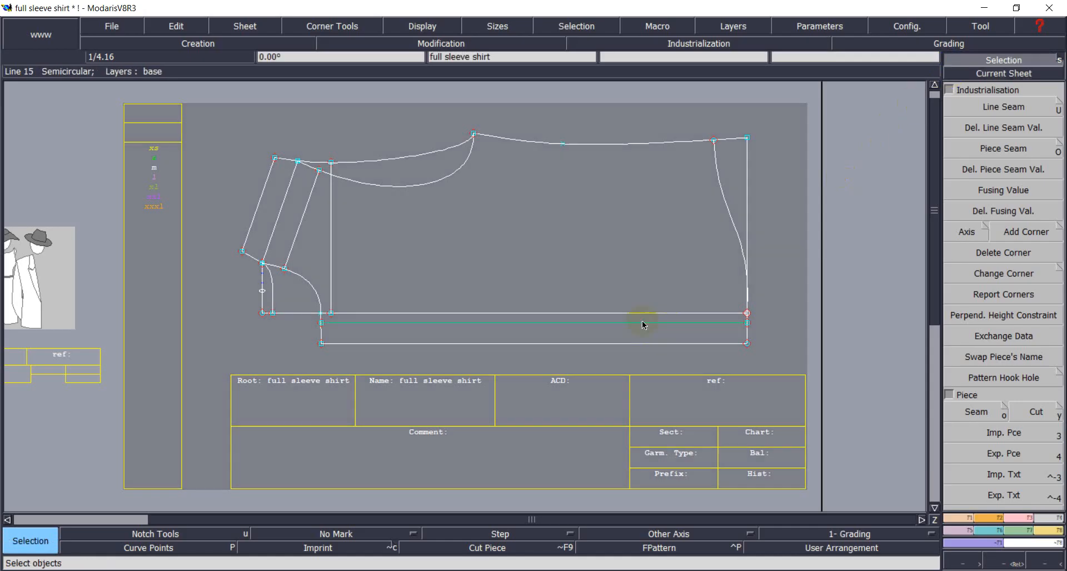
left_click(638, 313)
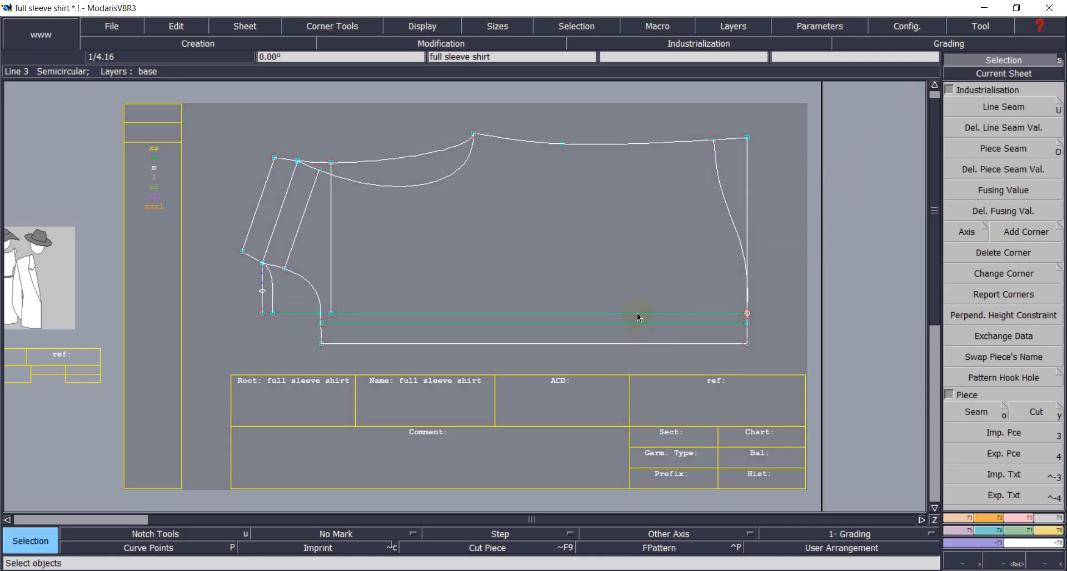
Seam the cuff strip, main sleeve body and left sleeve-side region into one new piece.
left_click(976, 412)
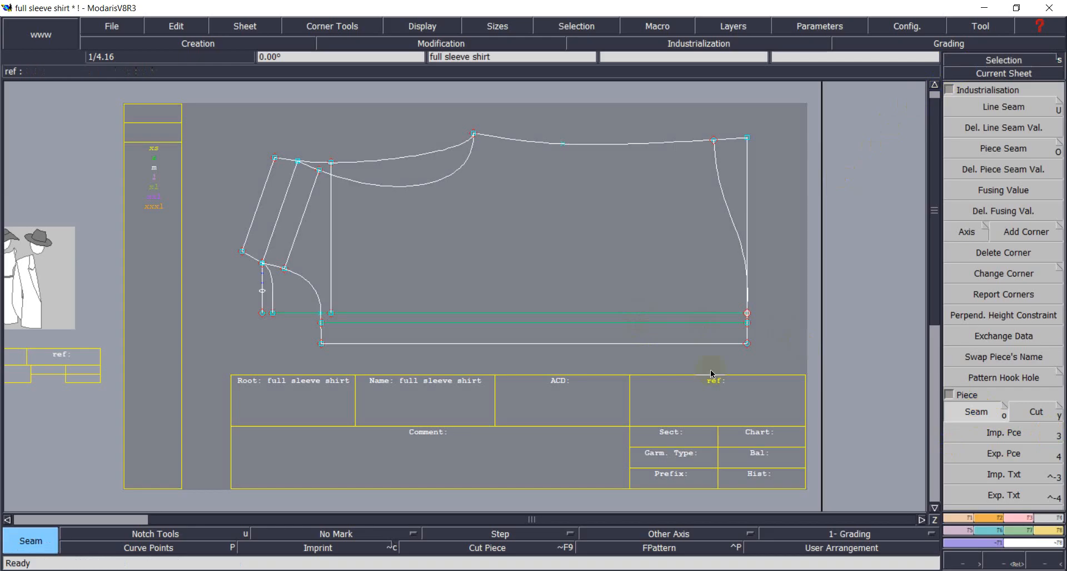
left_click(696, 339)
left_click(678, 299)
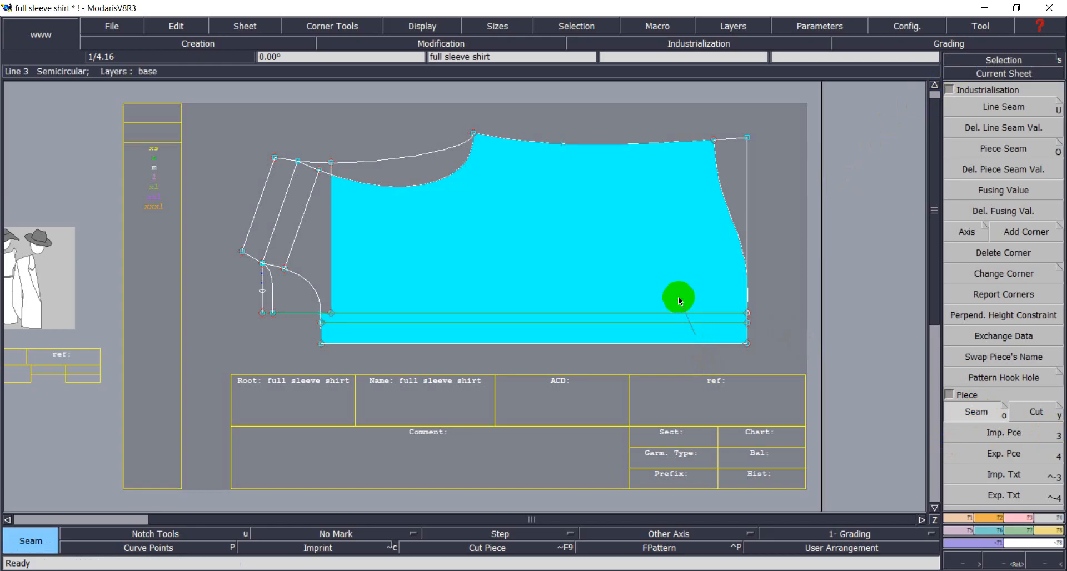
left_click(320, 249)
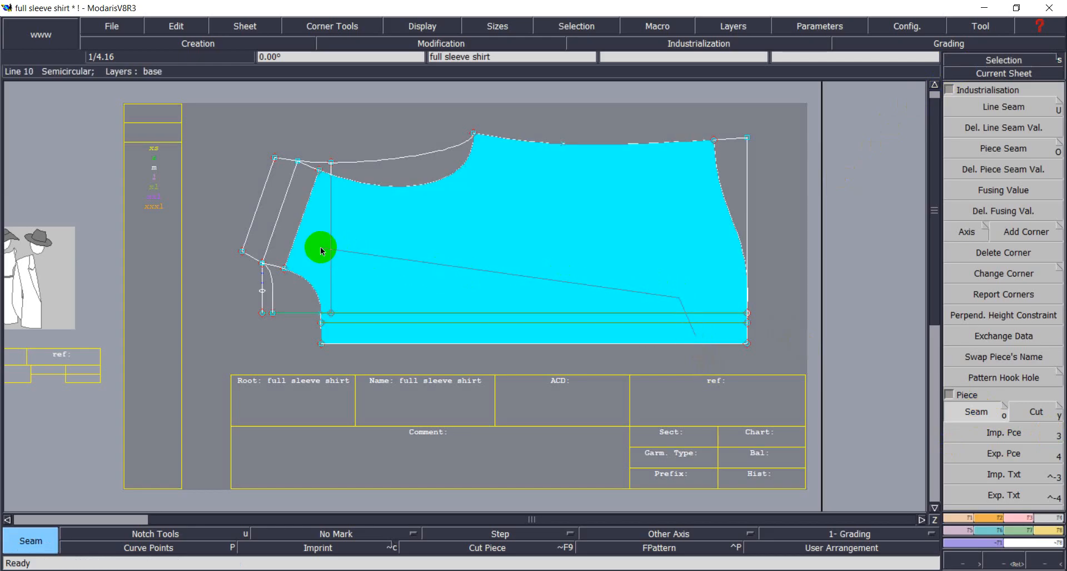
right_click(321, 248)
Auto-arrange sheets, recentre on full sle2 and trim its cuff line extension to the armhole.
key("j")
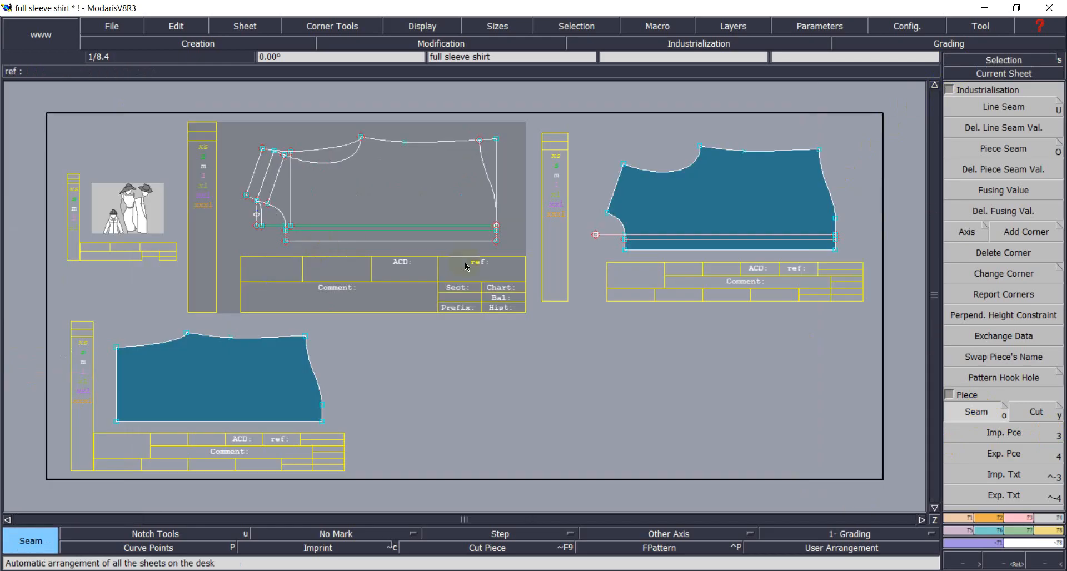
left_click(984, 76)
left_click(674, 201)
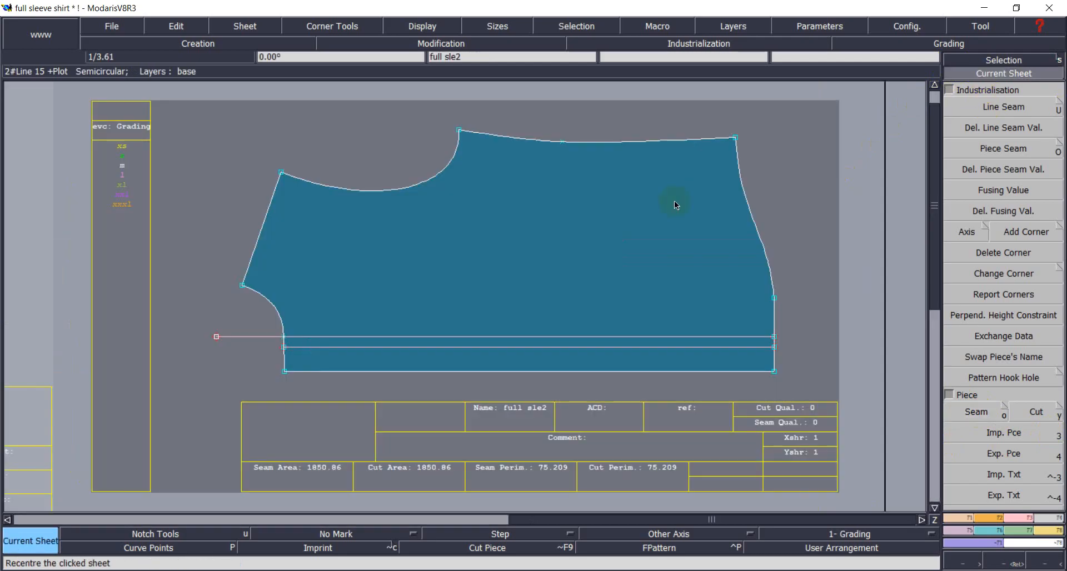
left_click(1021, 518)
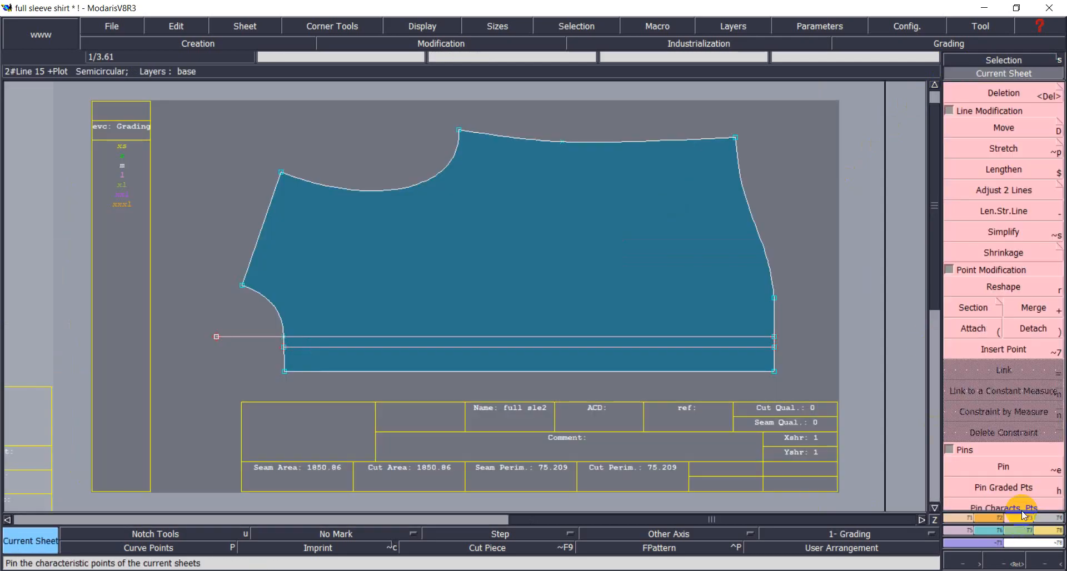
left_click(1005, 192)
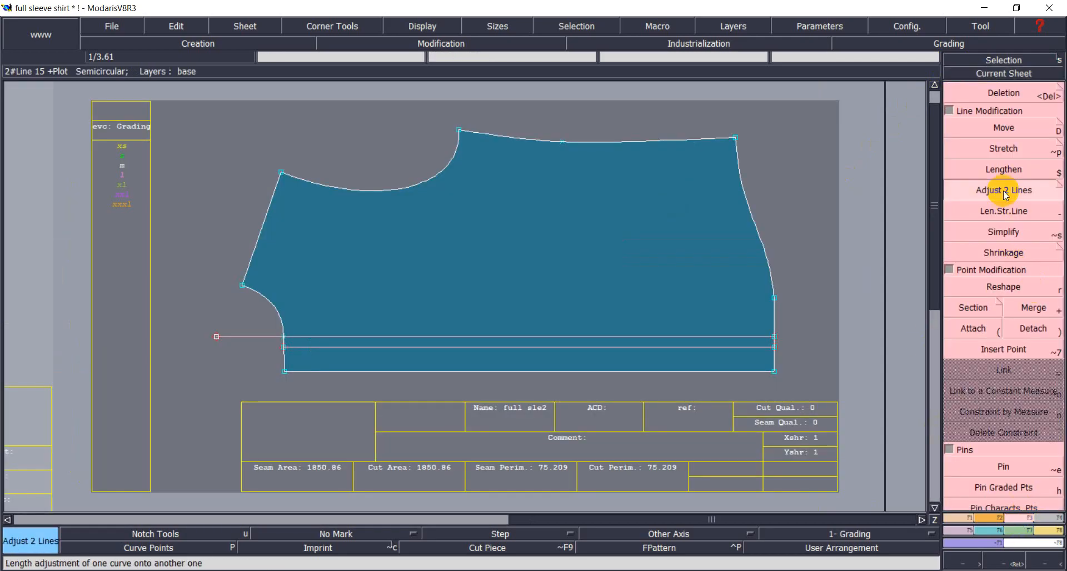
left_click(281, 323)
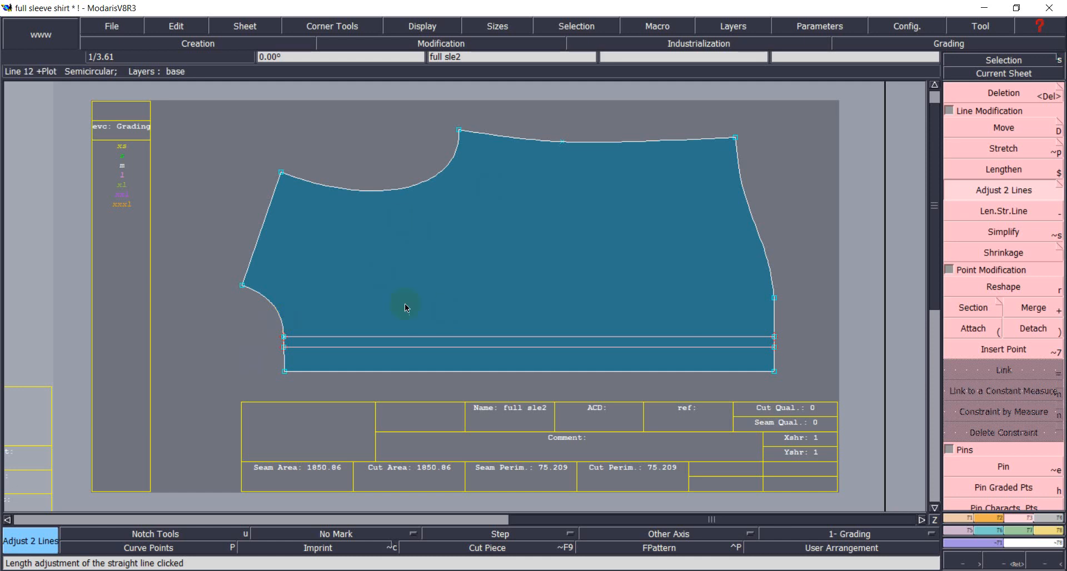
scroll(404, 303, "down", 1)
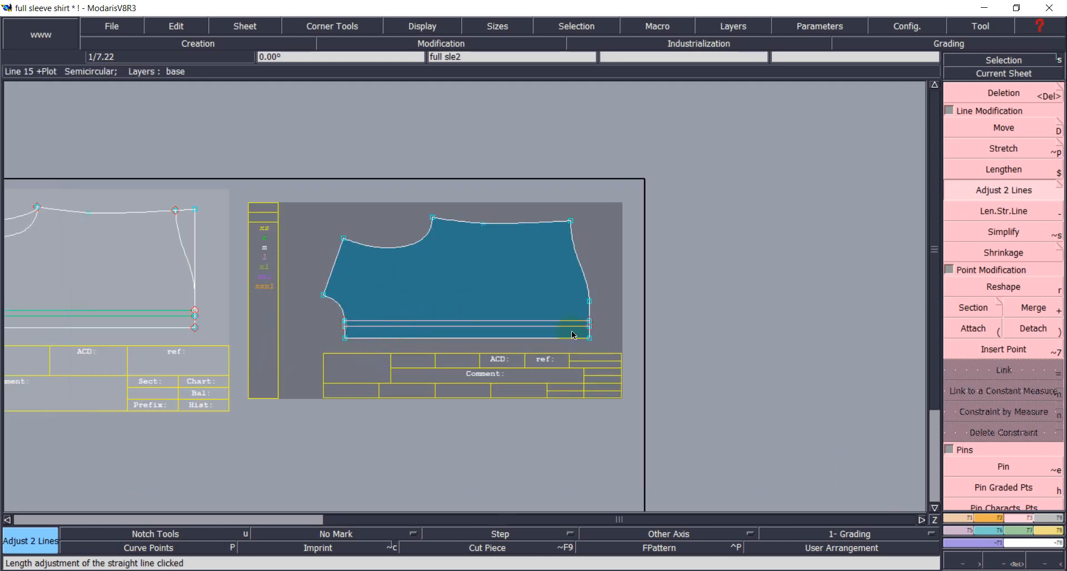
scroll(450, 327, "down", 1)
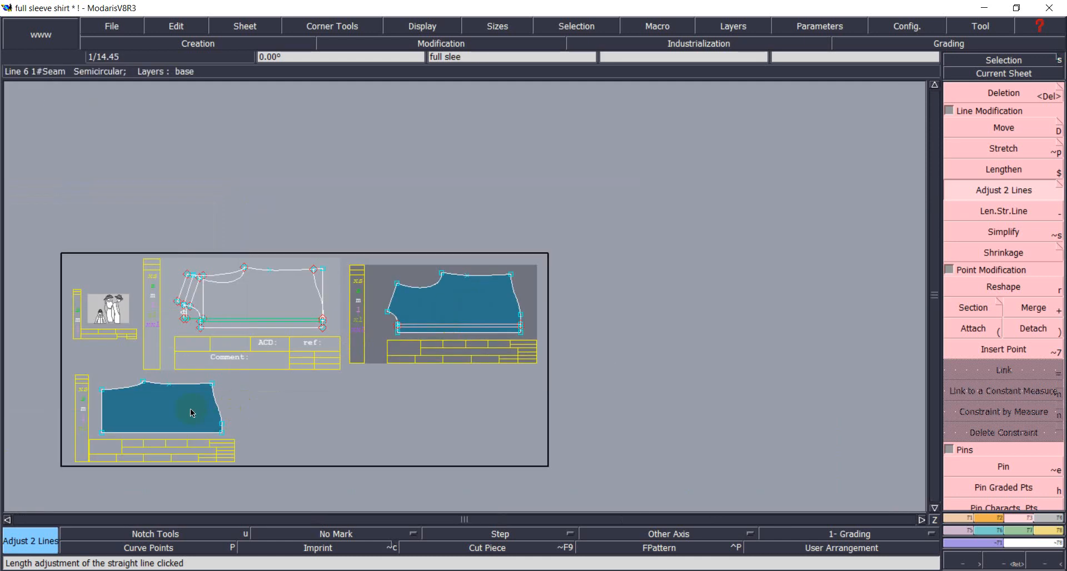
Recentre on the sleeve sheet and select the sleeve line.
left_click(1003, 74)
left_click(195, 285)
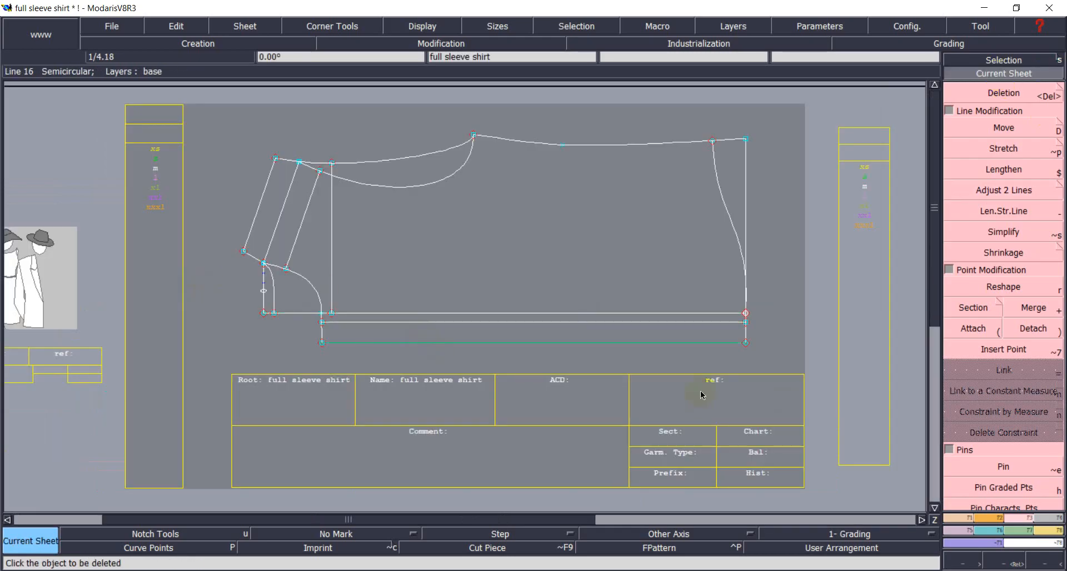
left_click(1037, 351)
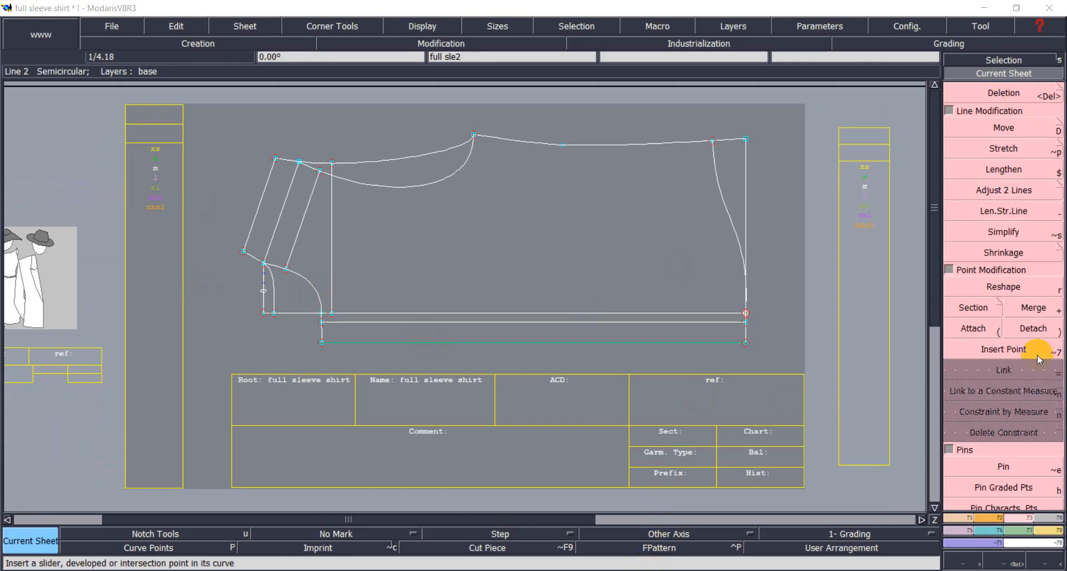
left_click(1044, 518)
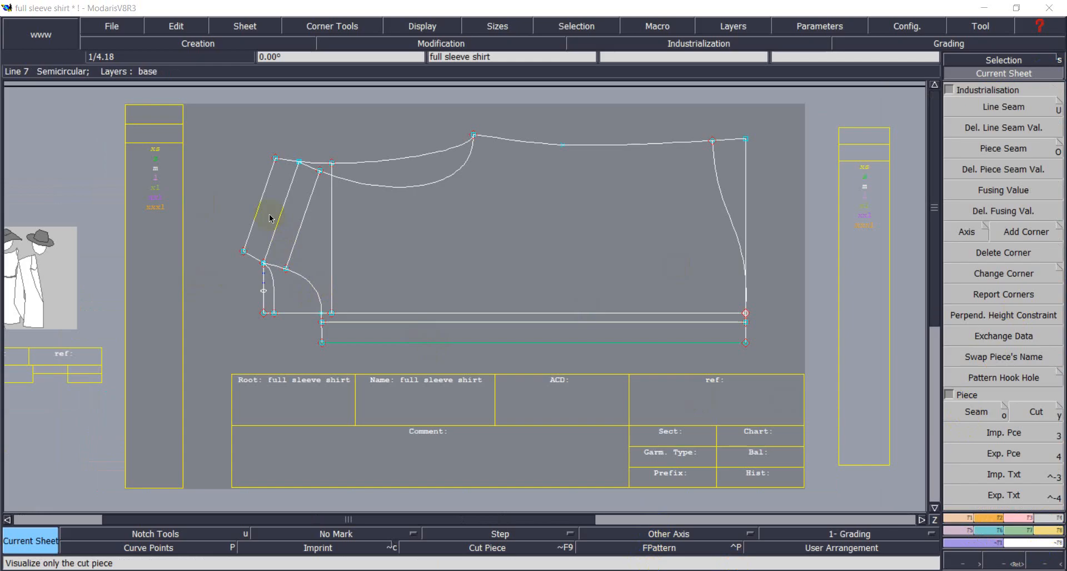
left_click(995, 54)
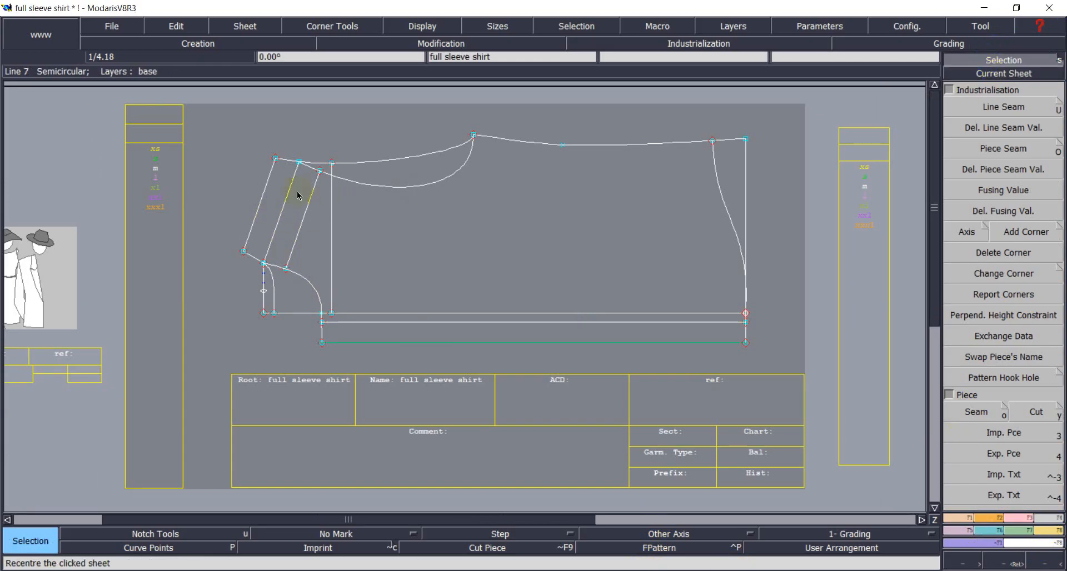
left_click(284, 210)
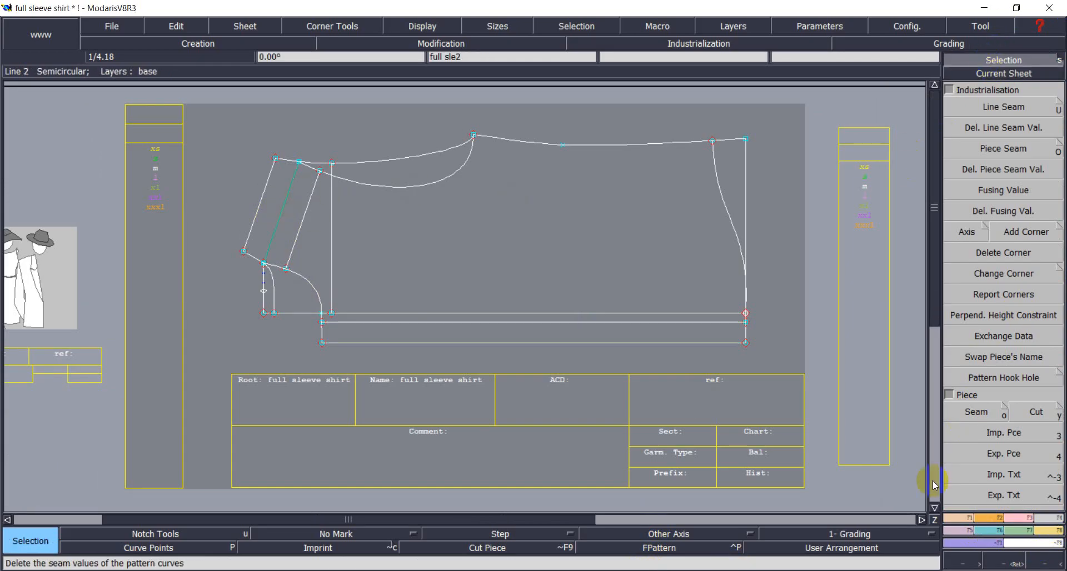
Seam the sleeve's two upper strips and curved hem region into a new piece, then auto-arrange sheets.
left_click(977, 411)
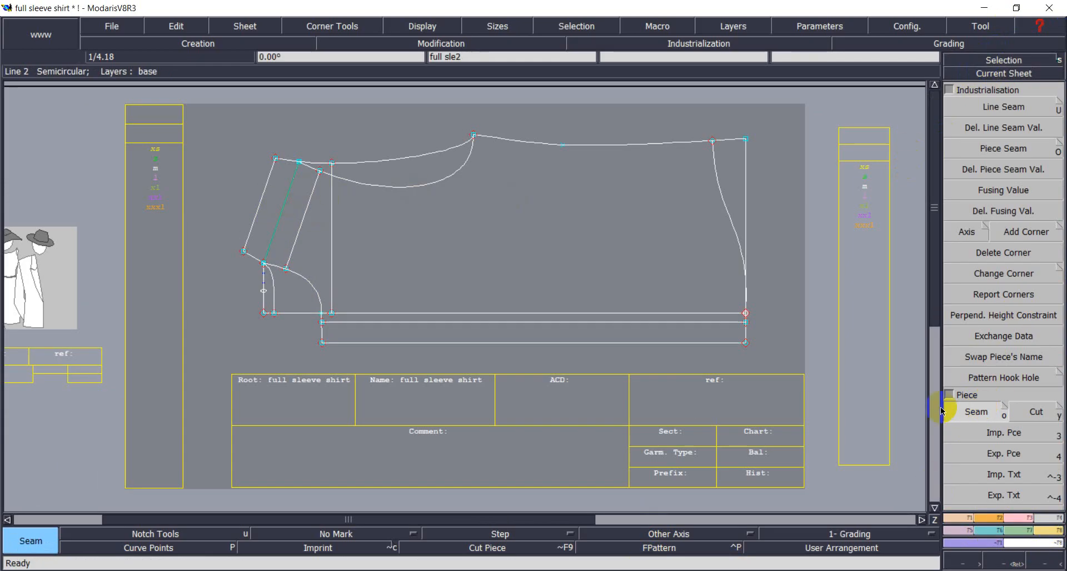
left_click(271, 204)
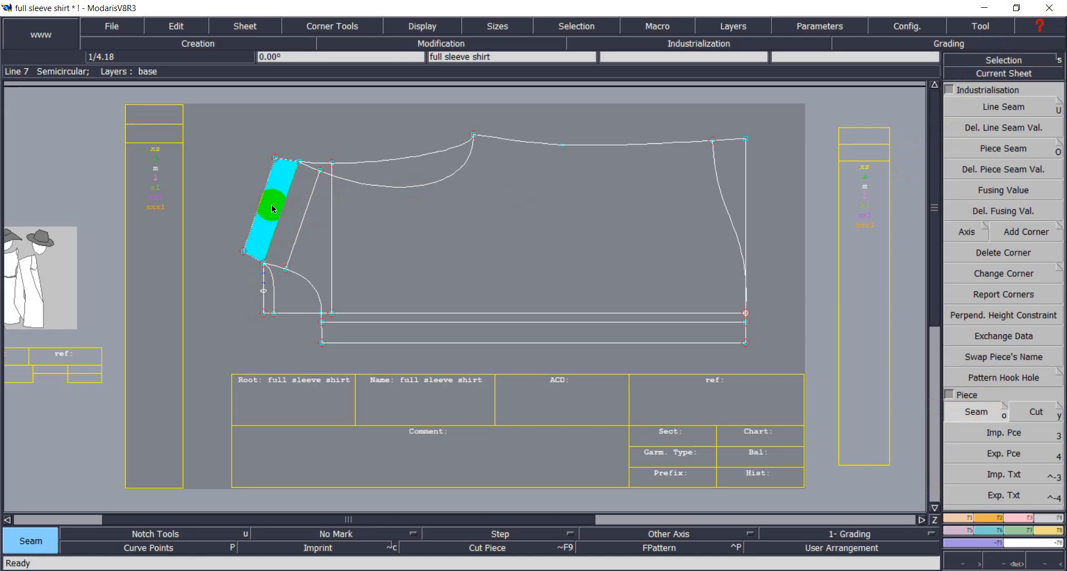
left_click(298, 231)
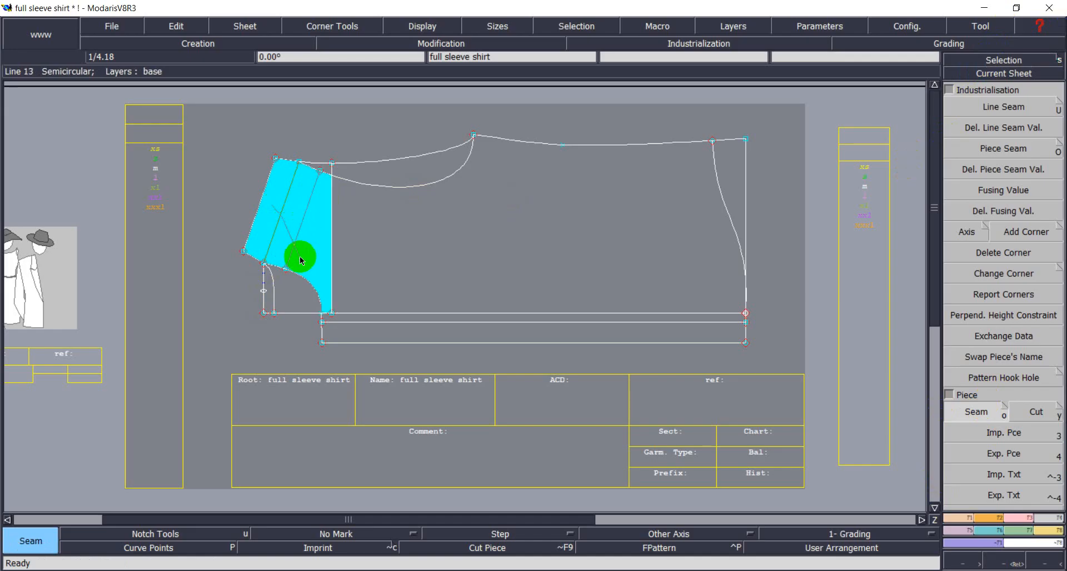
left_click(285, 288)
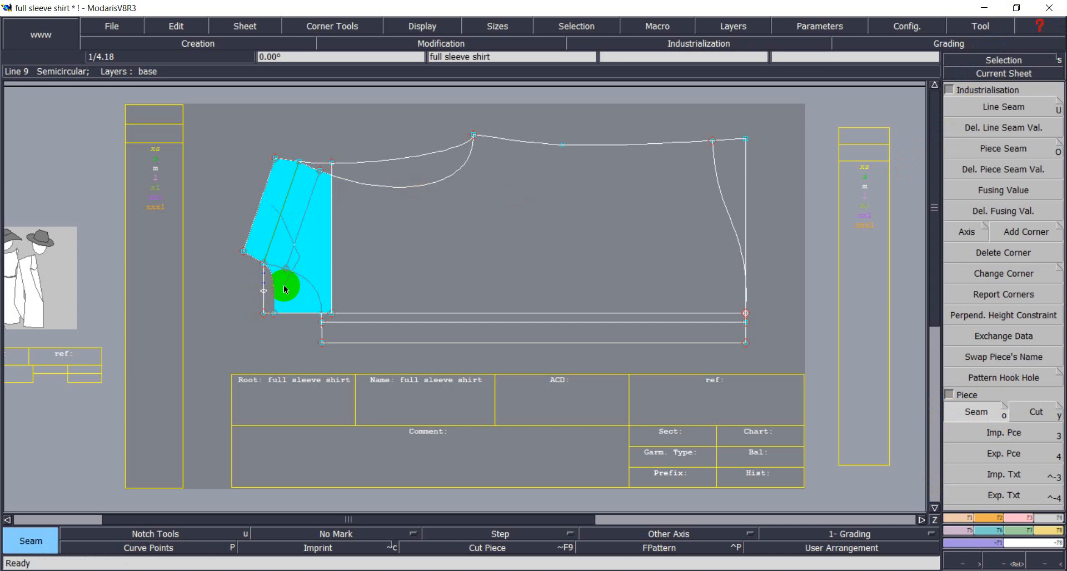
left_click(284, 288)
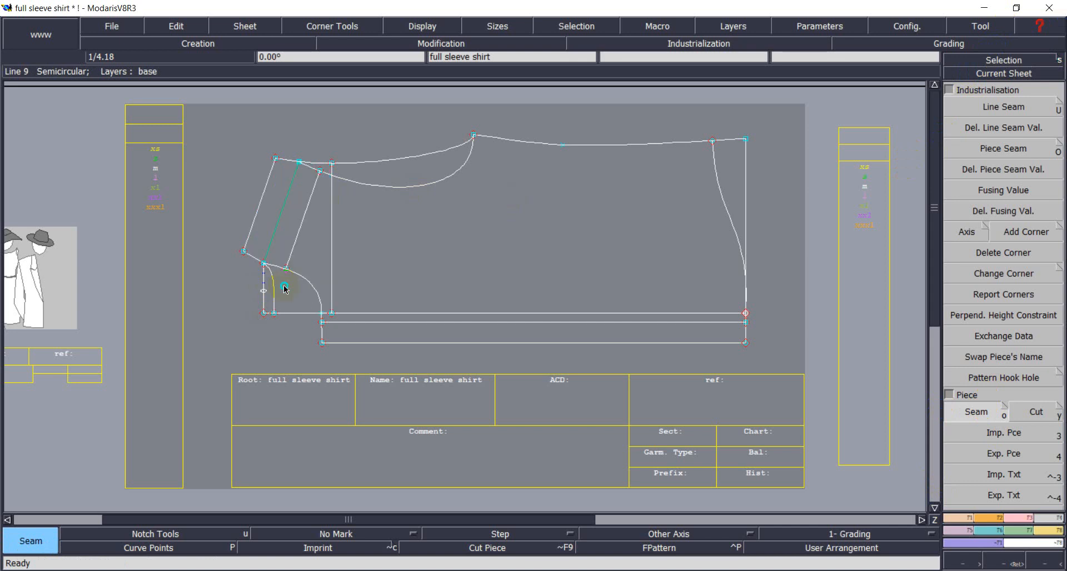
key("j")
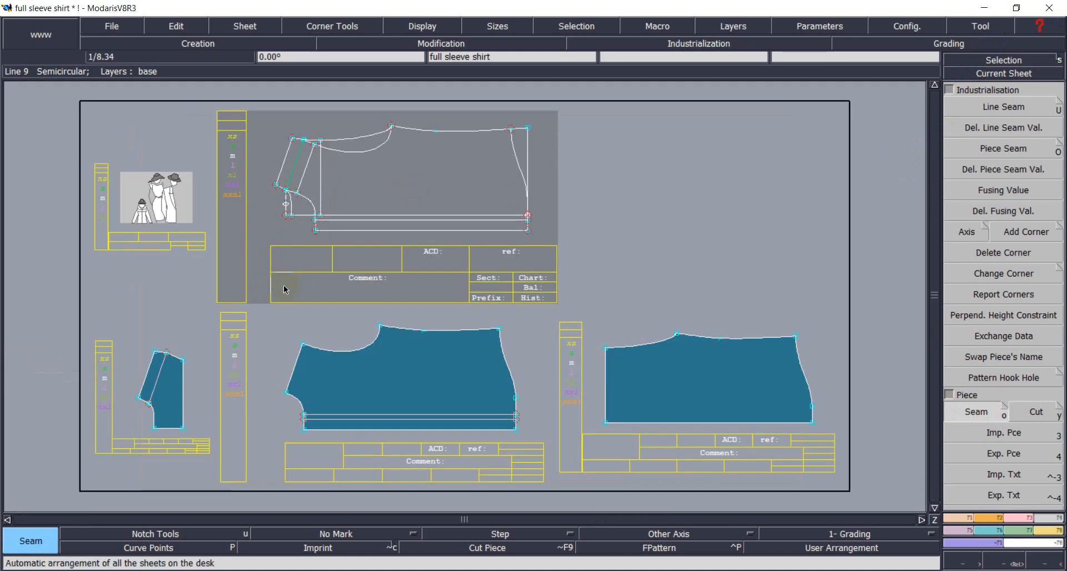
left_click(1005, 77)
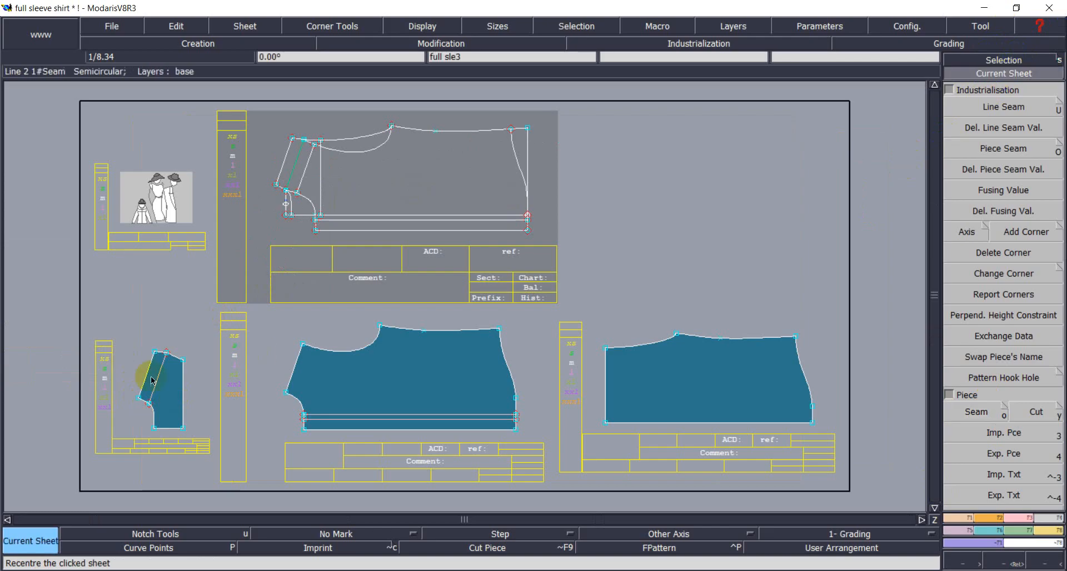
left_click(153, 381)
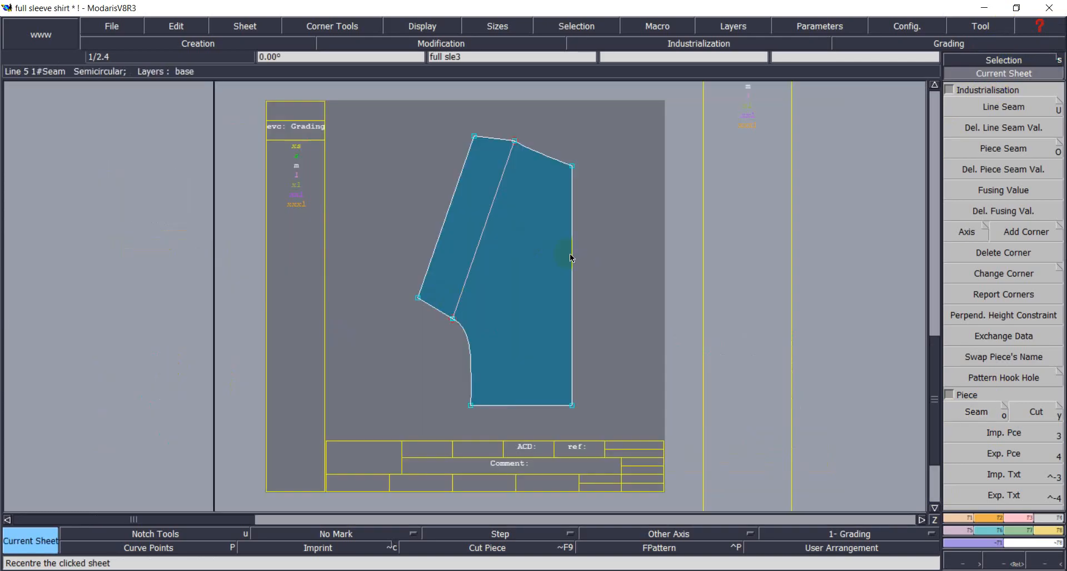
scroll(533, 190, "up", 2)
scroll(535, 194, "down", 3)
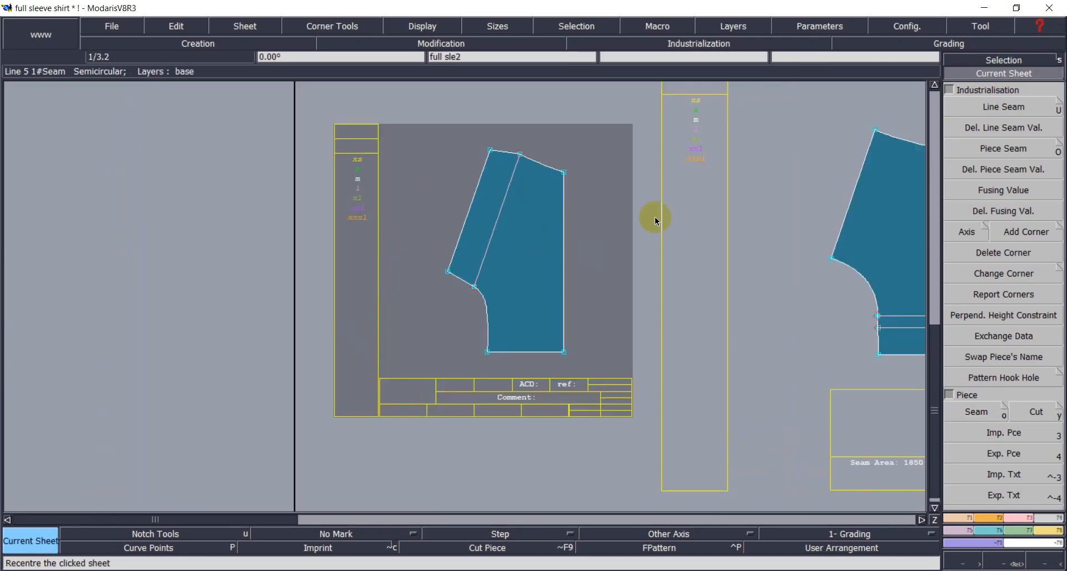
scroll(619, 244, "down", 2)
left_click(682, 272)
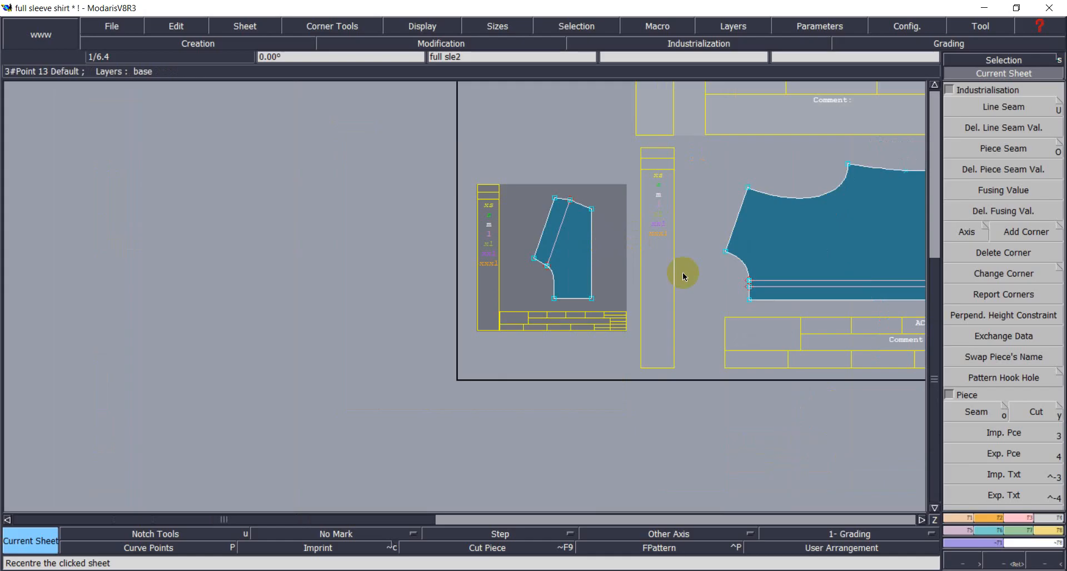
key("j")
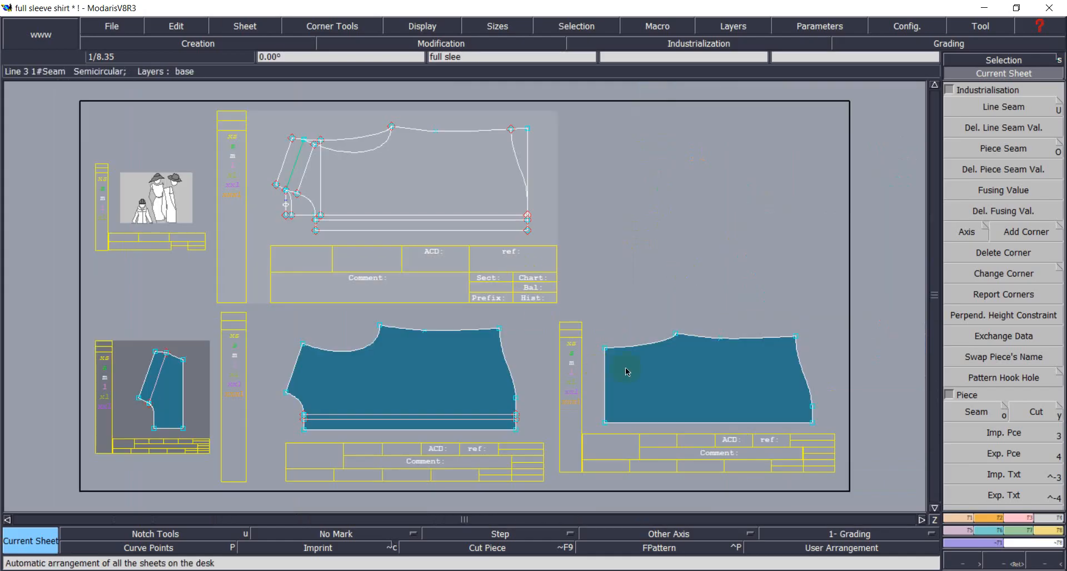
left_click(602, 370)
left_click(169, 388)
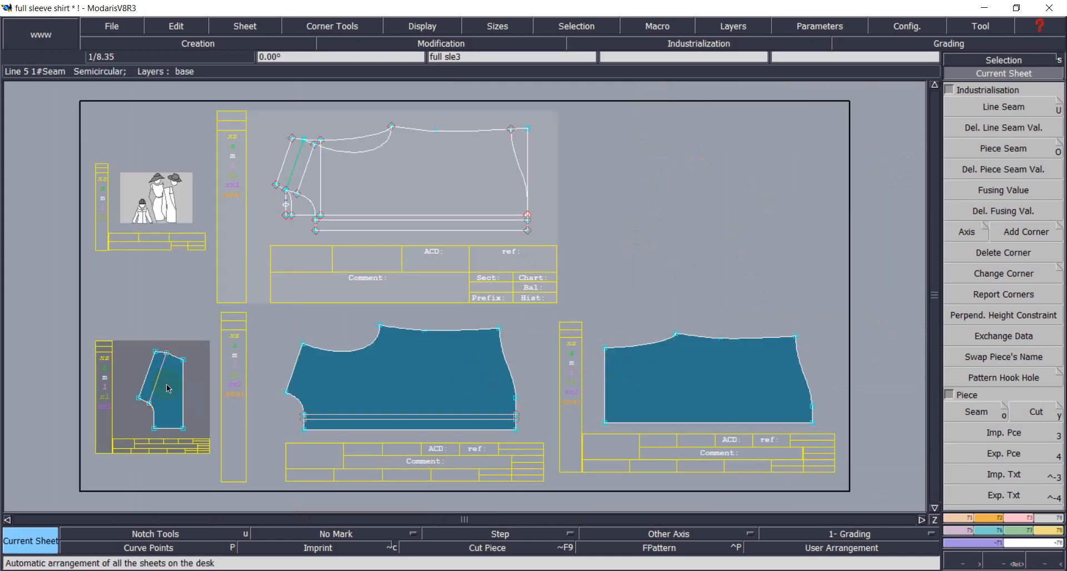
left_click(973, 60)
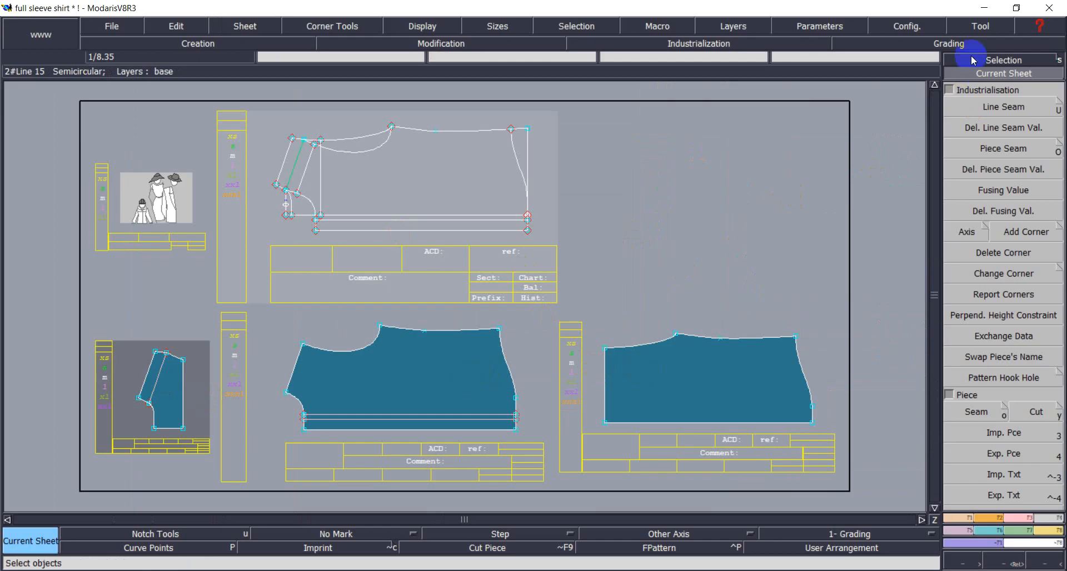
left_click(497, 179)
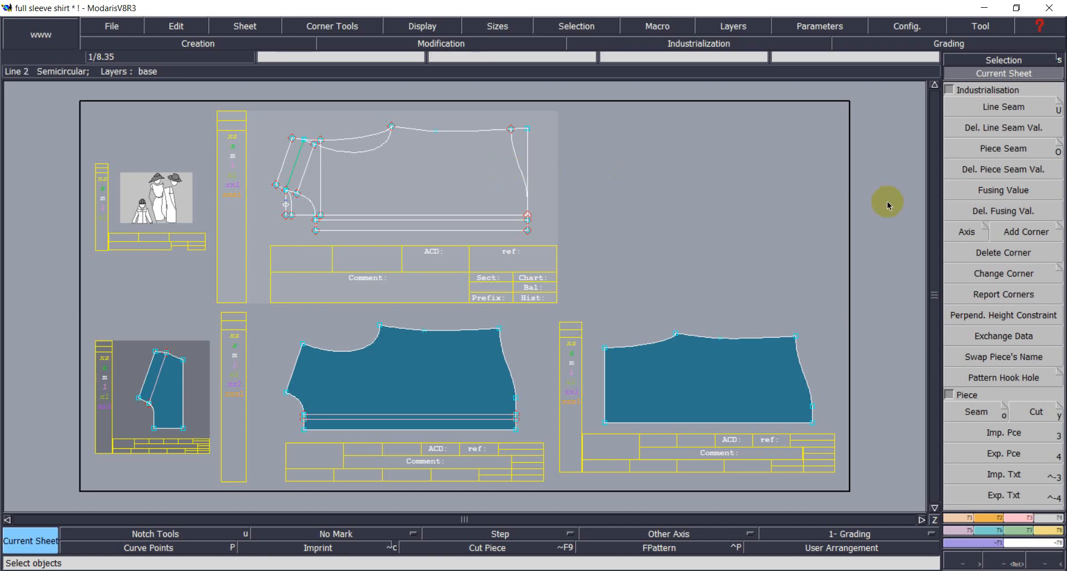
left_click(655, 570)
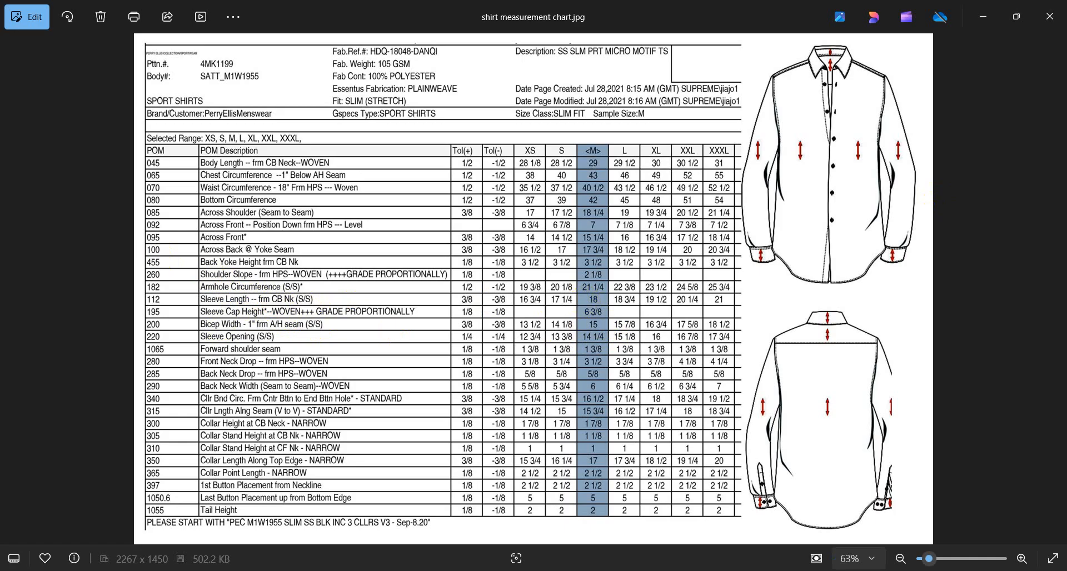
Minimize the shirt measurement chart in Photos to return to the Modaris desk.
left_click(792, 570)
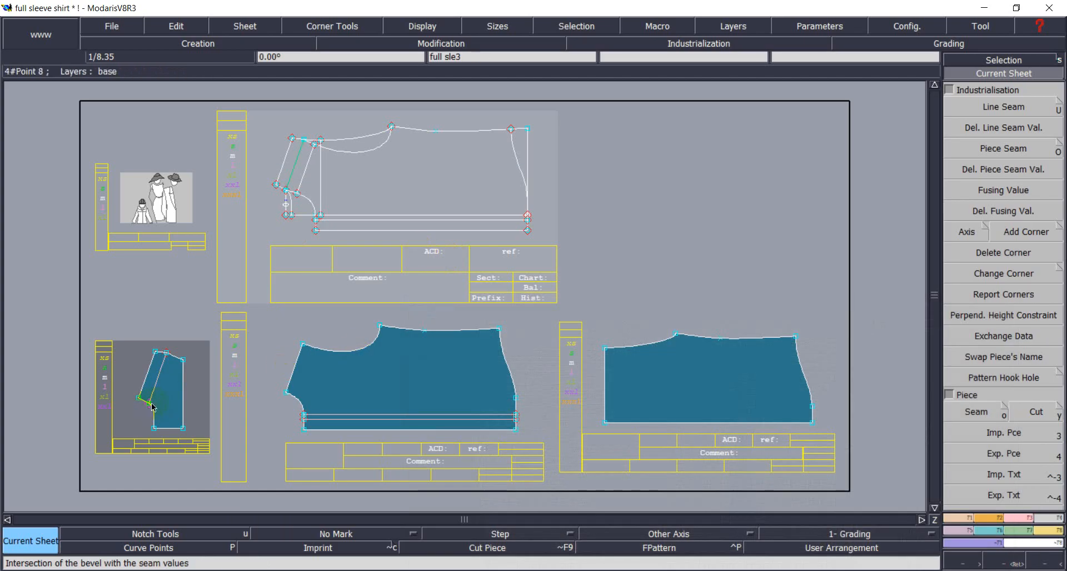
Recentre on the sleeve sheet and measure the slanted dividing line from bottom to top point: 6.483.
left_click(1008, 60)
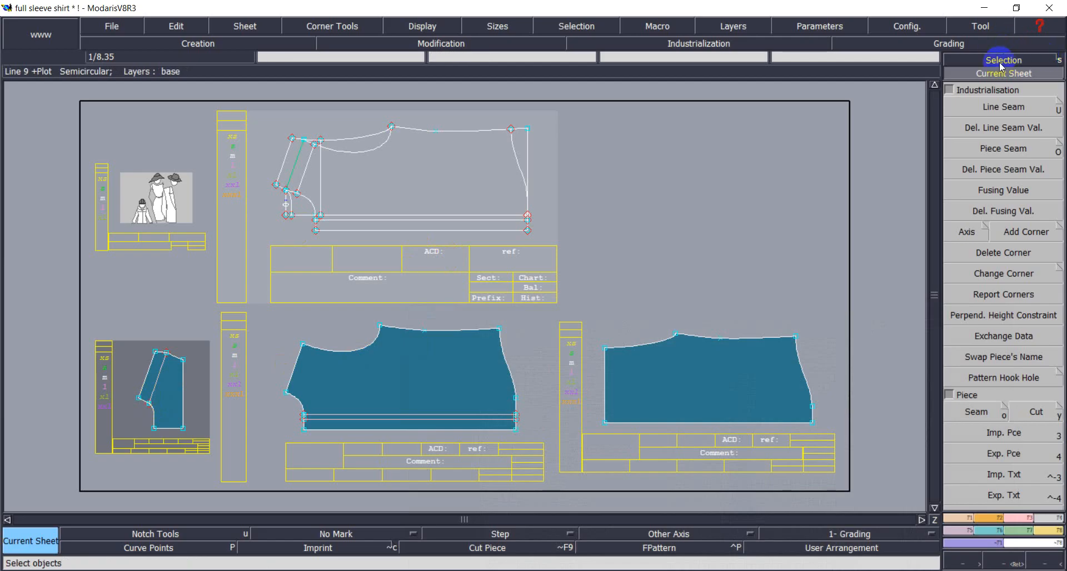
left_click(1003, 72)
left_click(121, 378)
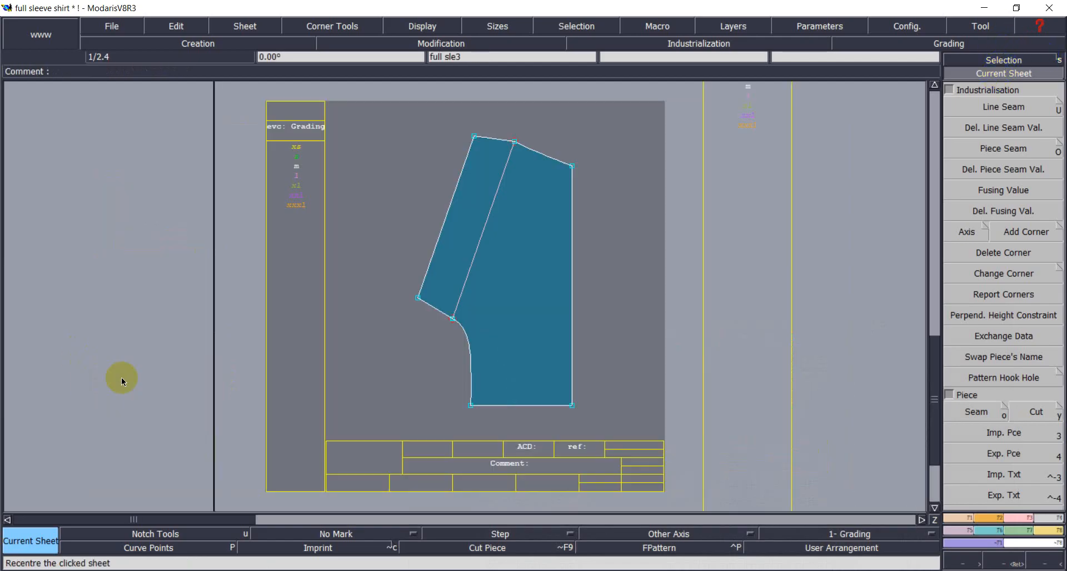
left_click(512, 261)
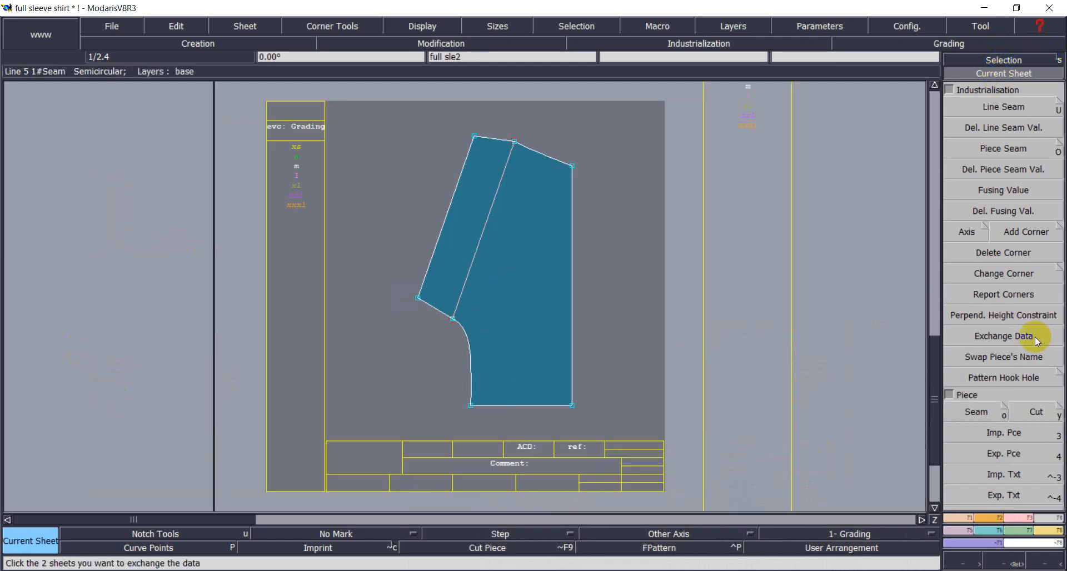
left_click(1041, 530)
left_click(964, 205)
left_click(453, 319)
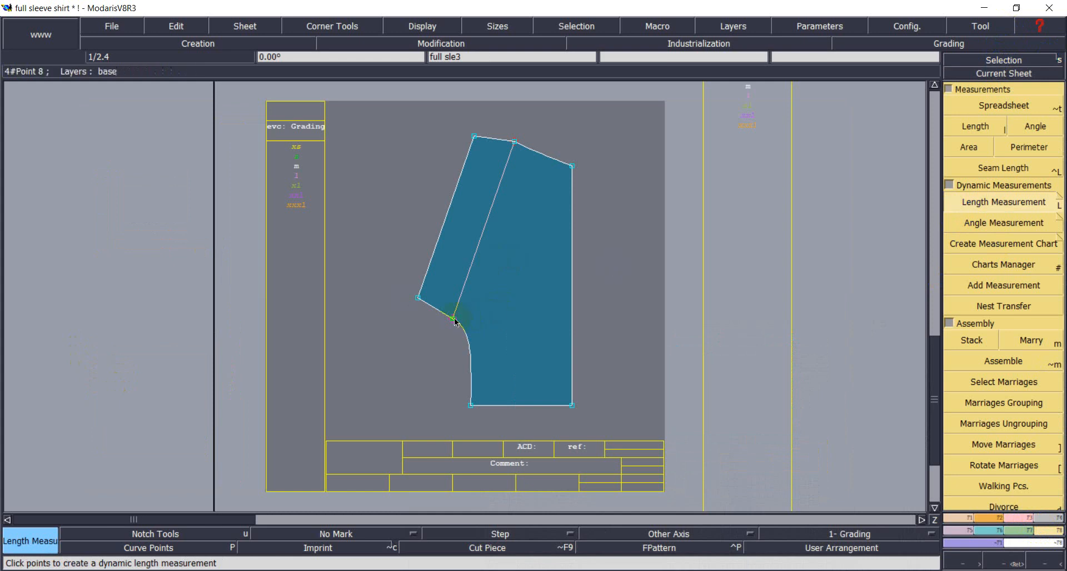
left_click(514, 142)
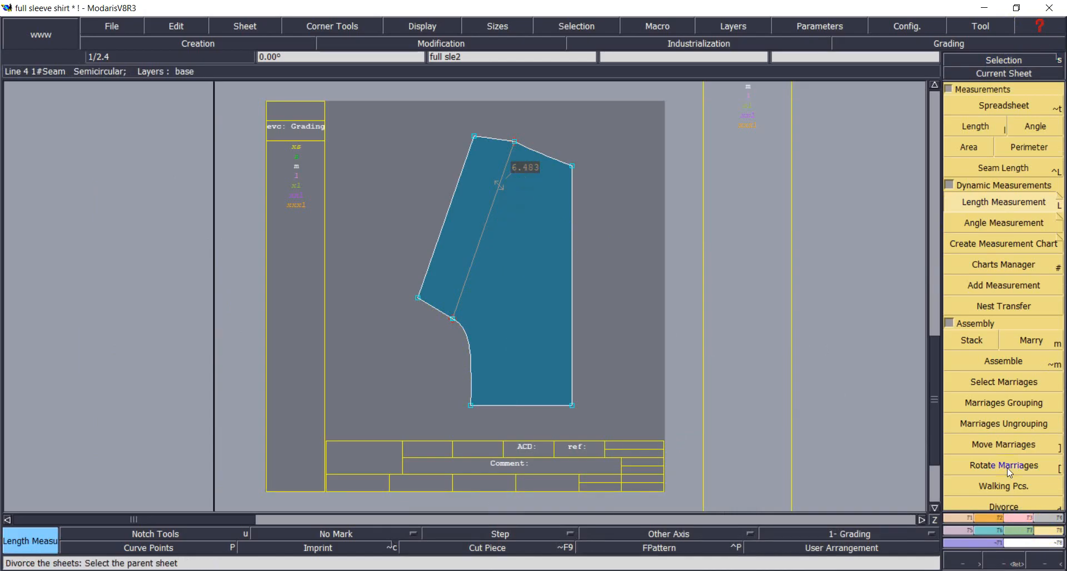
Work out 18 − 6.483 = 11.517 in Windows Calculator, then close it.
key("alt+Tab")
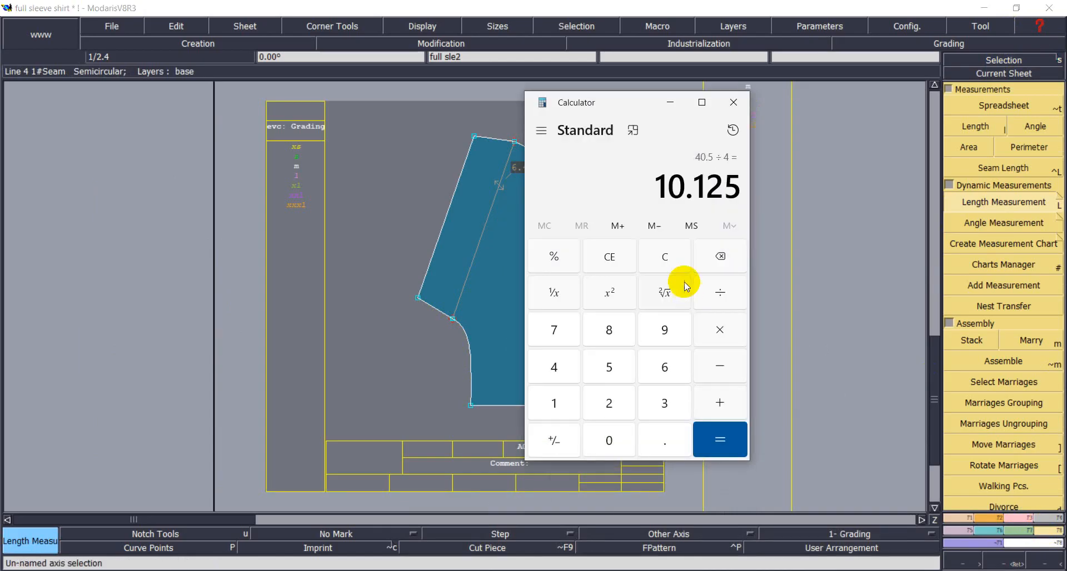
left_click(678, 255)
type("18")
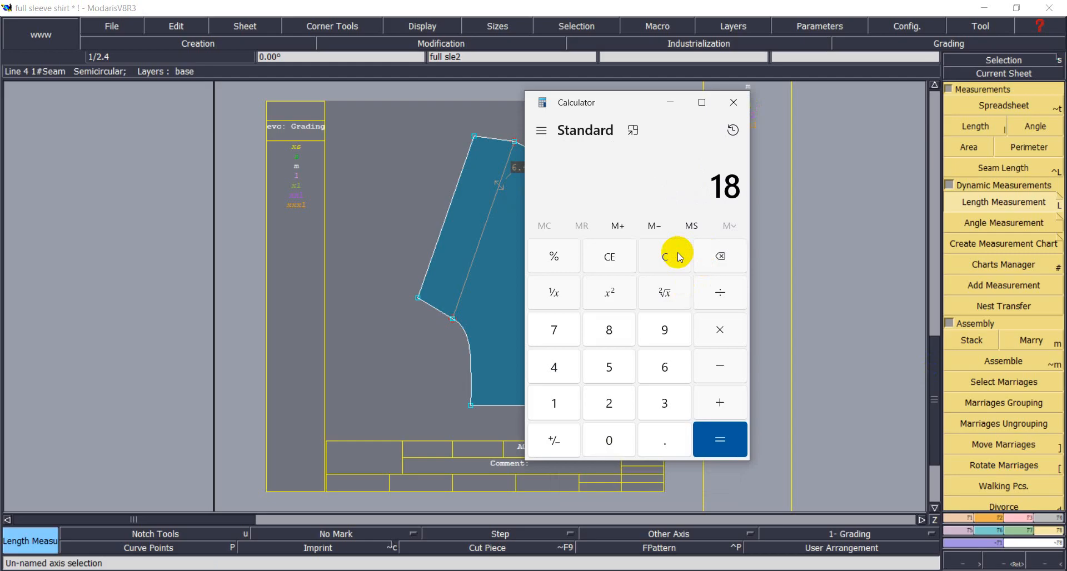
type(" - 6.")
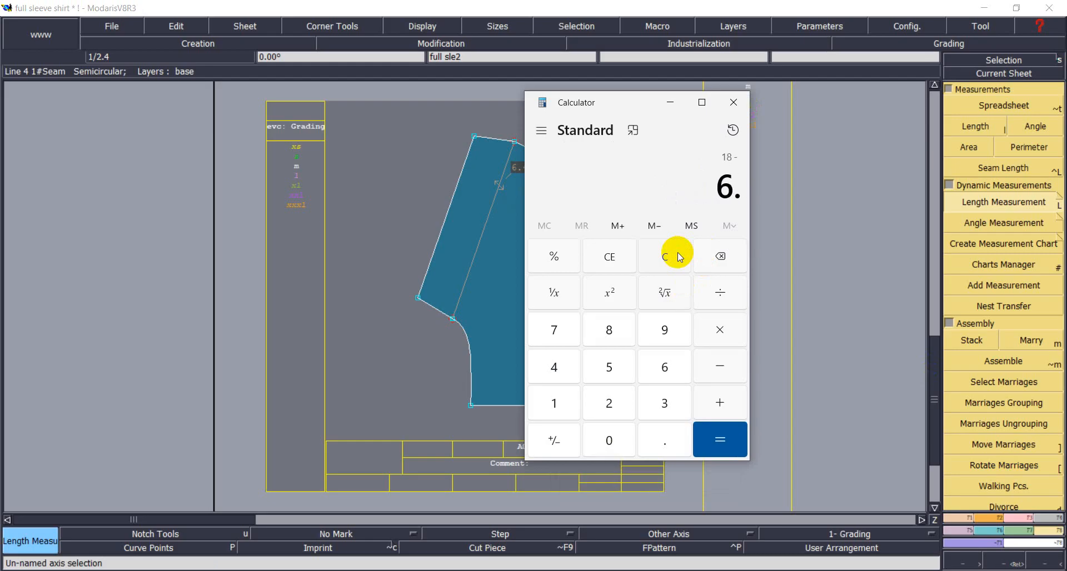
type("483")
key("Return")
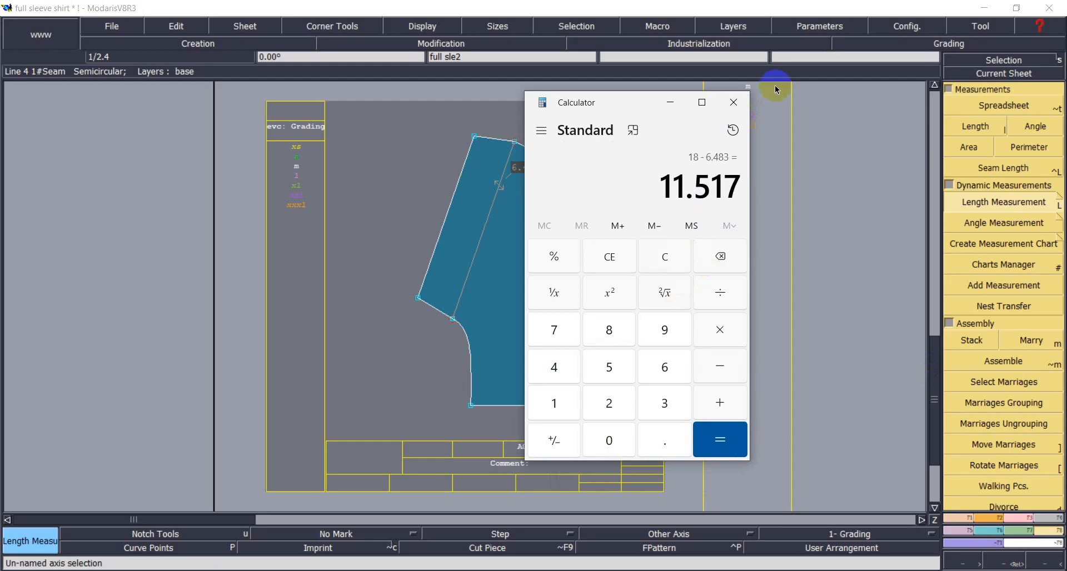
left_click(733, 102)
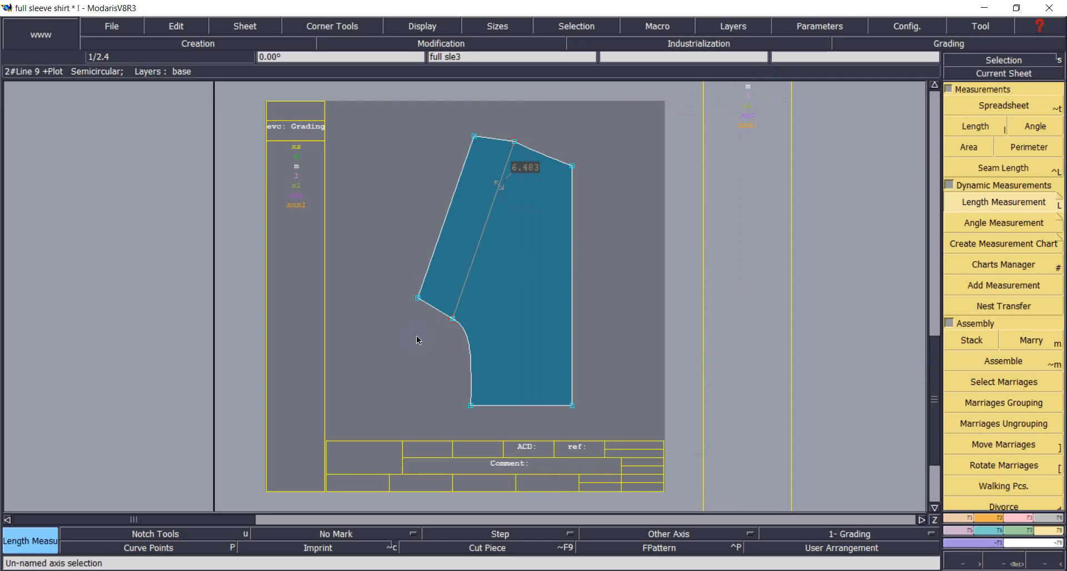
Arrange all sheets on the desk and create a new blank sheet.
key("8")
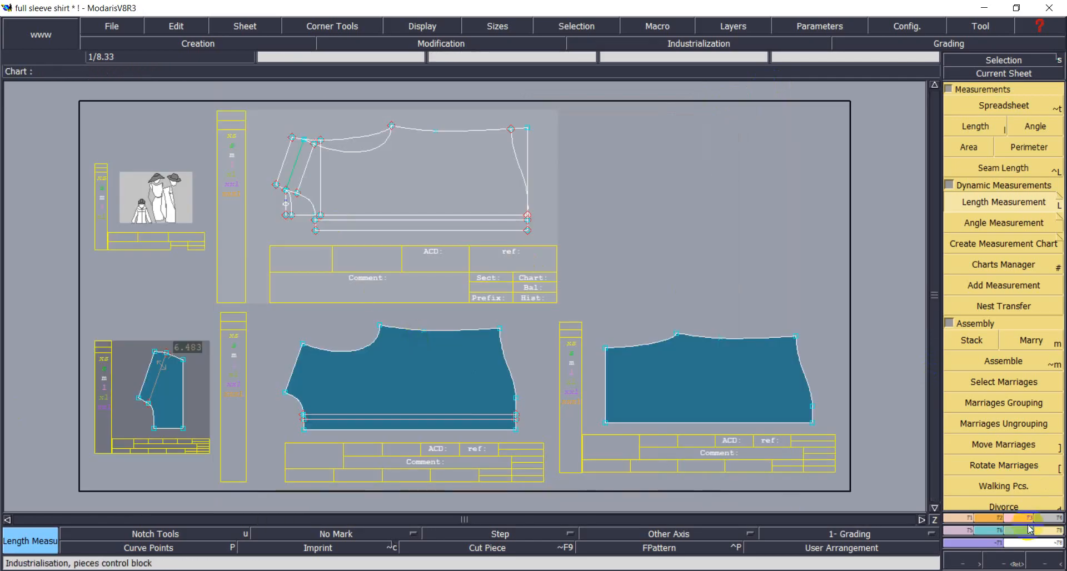
left_click(227, 25)
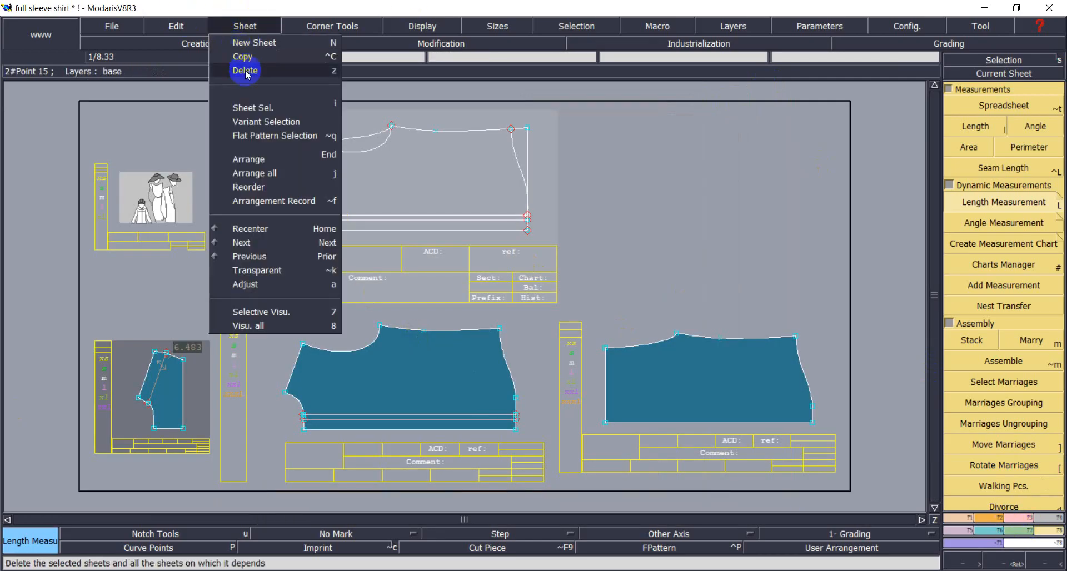
left_click(253, 108)
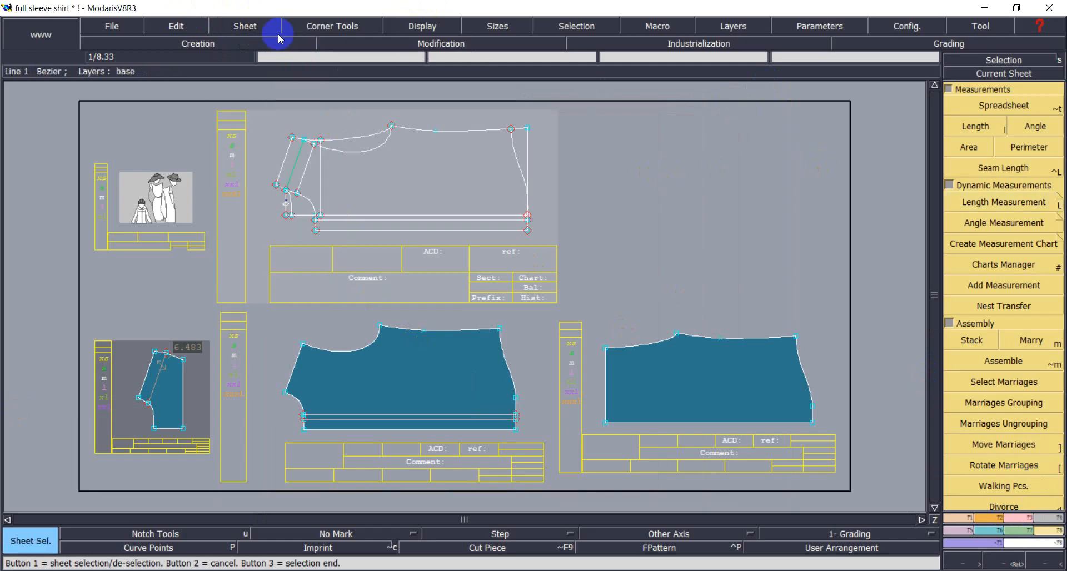
left_click(258, 26)
left_click(239, 42)
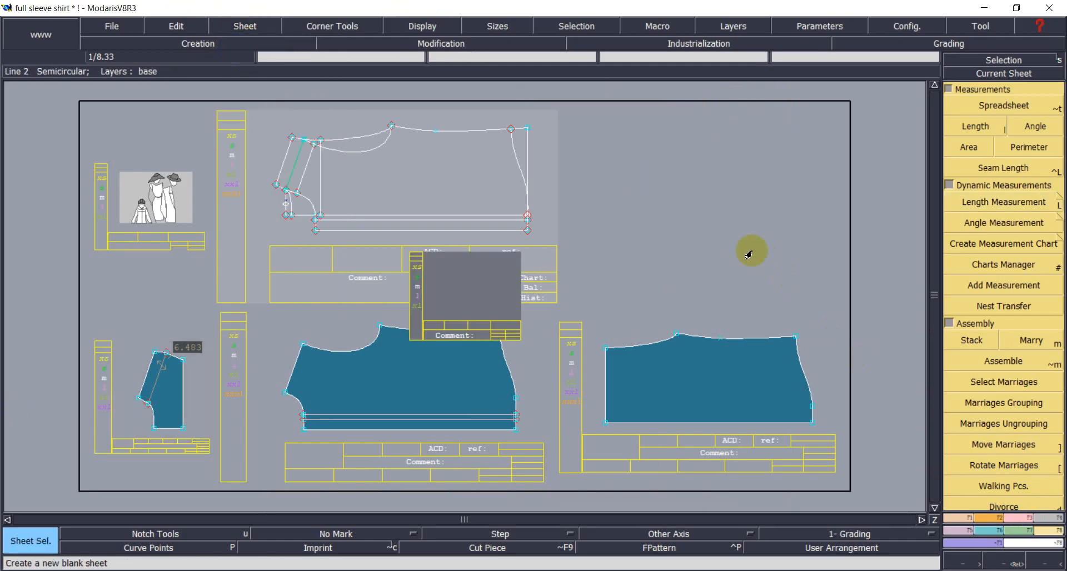
left_click(862, 159)
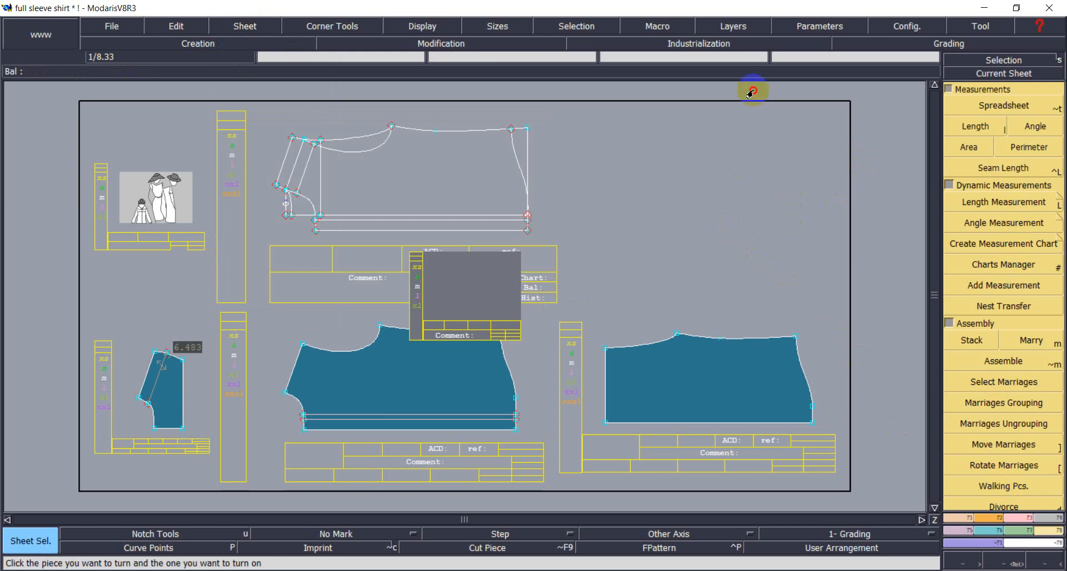
Set the current sheet, rearrange all sheets, and zoom in on the new empty sheet.
left_click(245, 26)
left_click(259, 107)
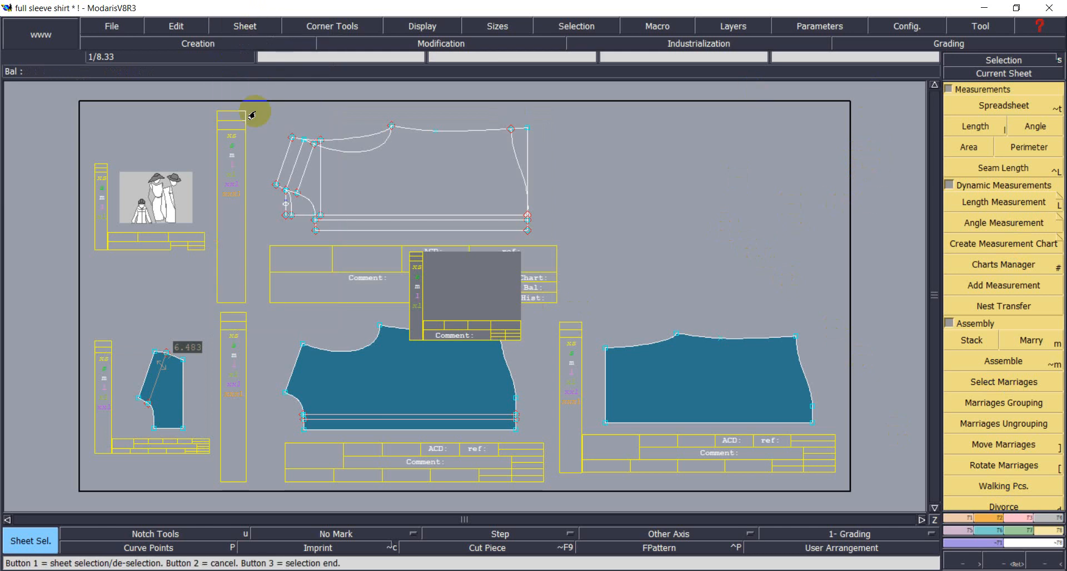
left_click(414, 160)
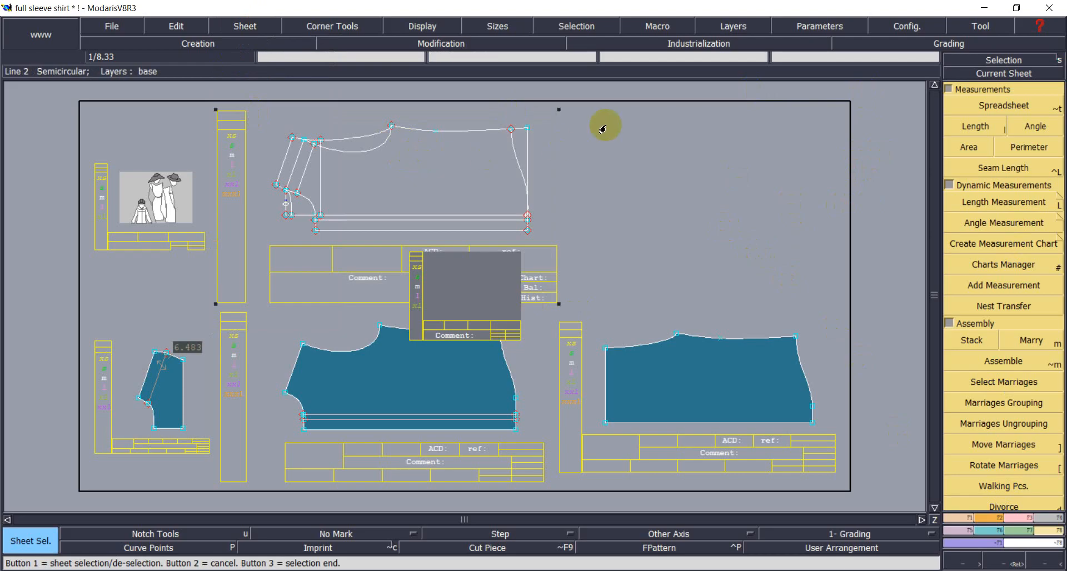
right_click(616, 89)
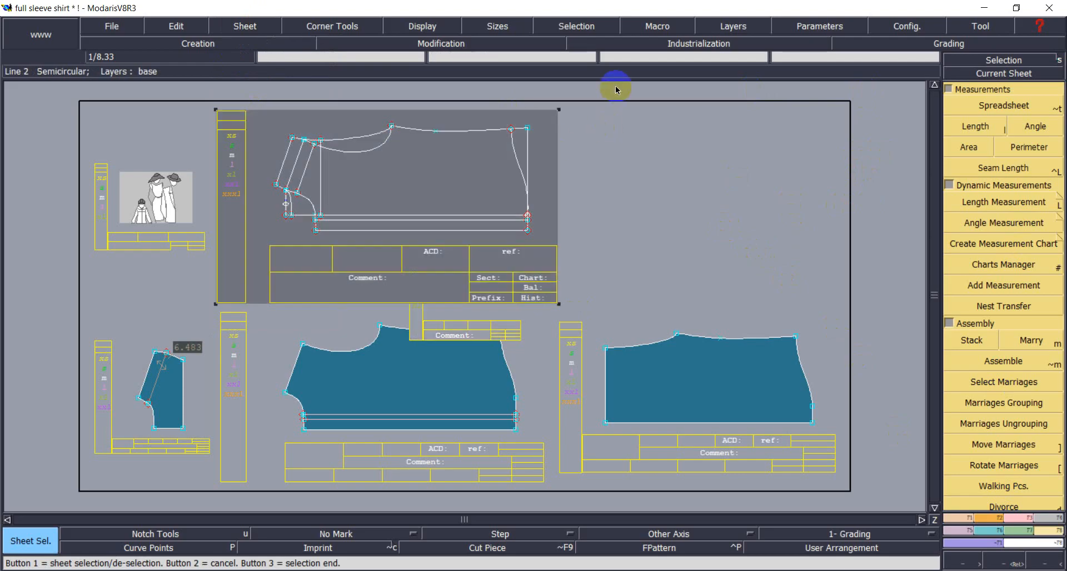
left_click(800, 197)
left_click(1003, 73)
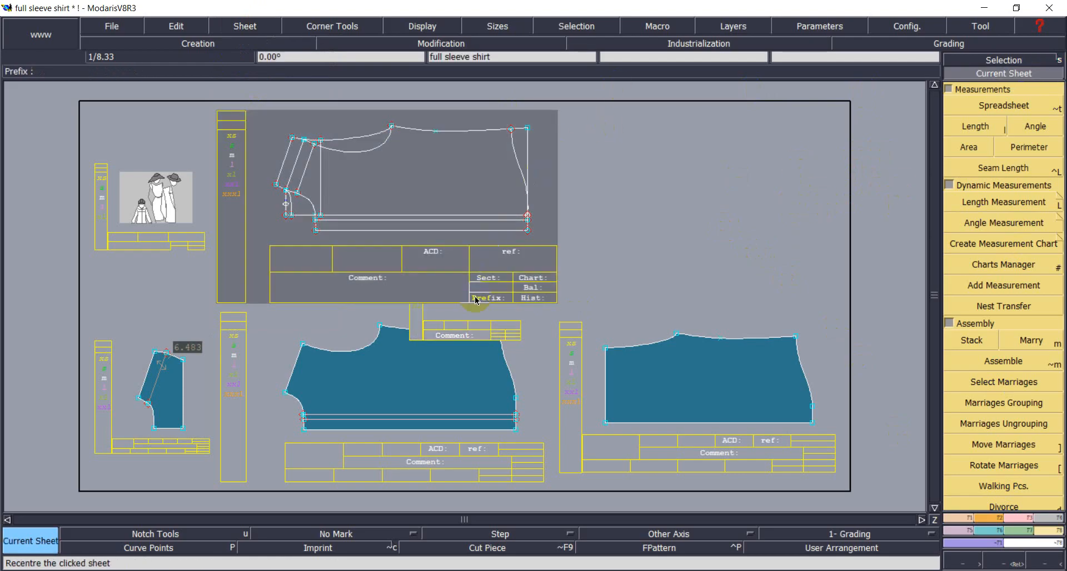
left_click(340, 331)
left_click(514, 412)
key("j")
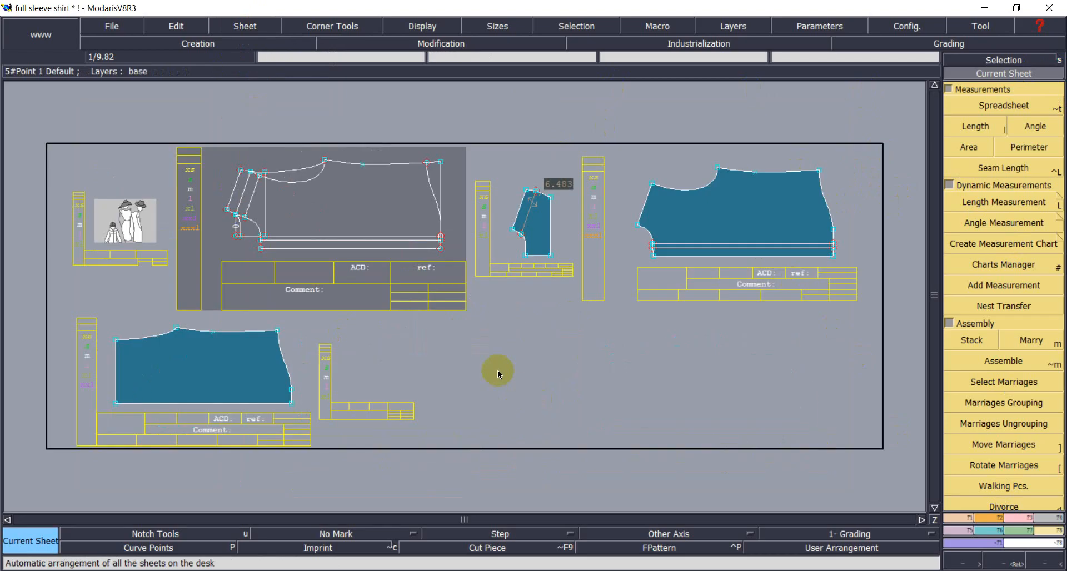
left_click(367, 371)
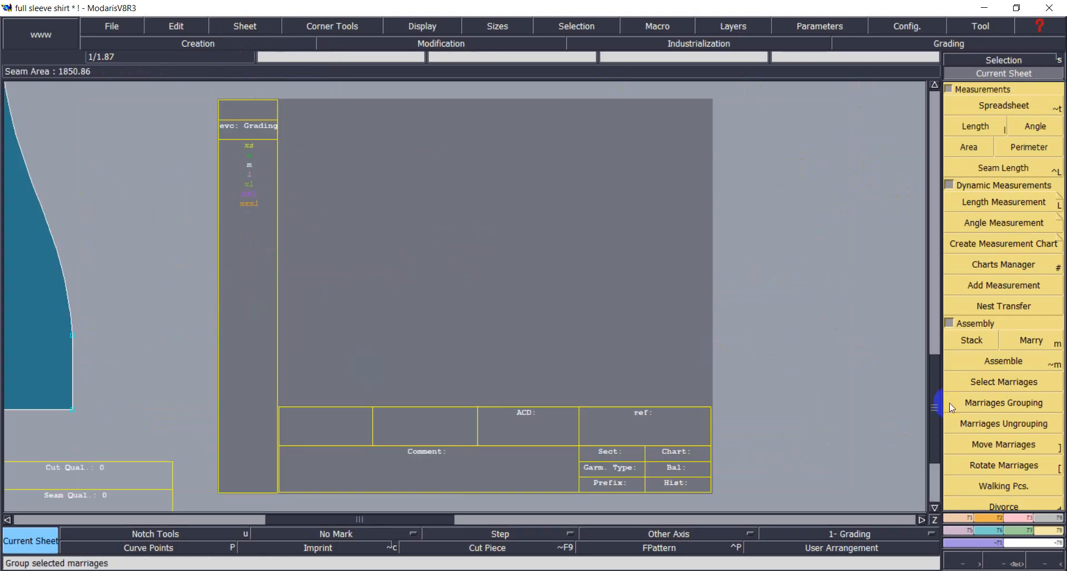
Draw a rectangle of width 8.75 and height -7.50 on the sheet, then check the measurement chart.
key("u")
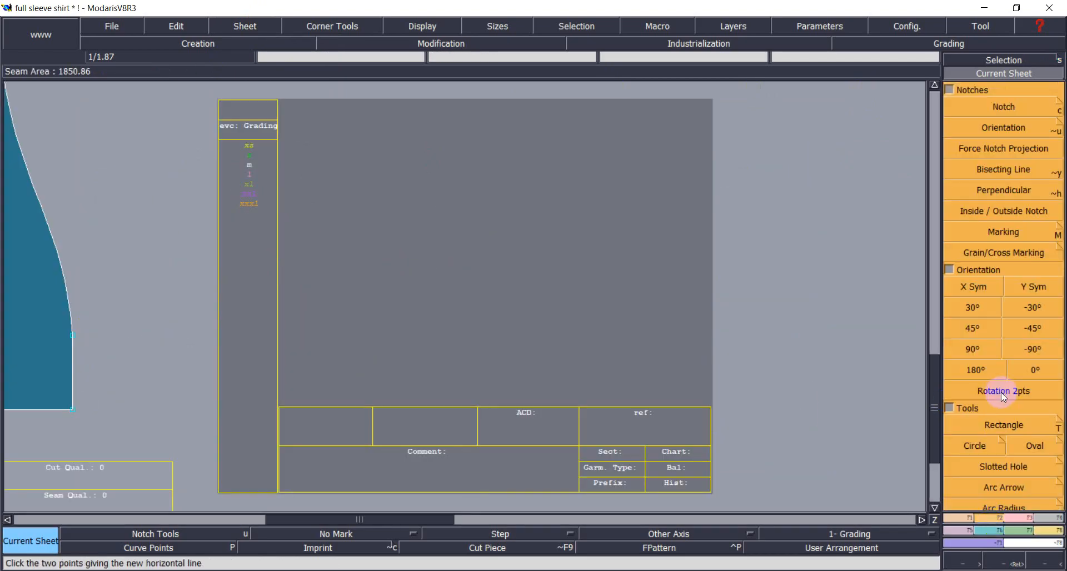
left_click(1008, 425)
left_click(361, 170)
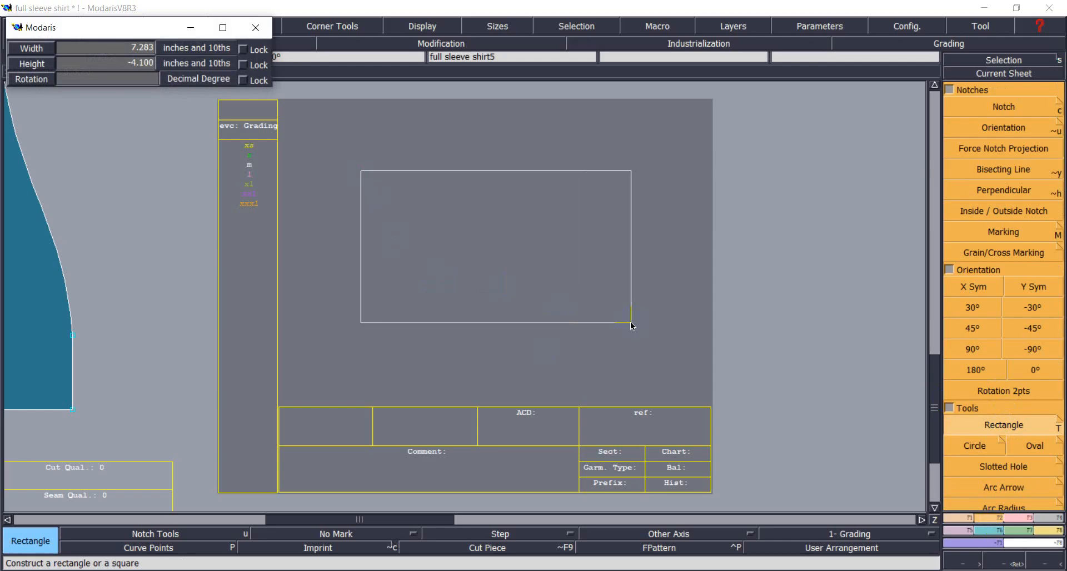
key("Down")
type("8.75")
key("Return")
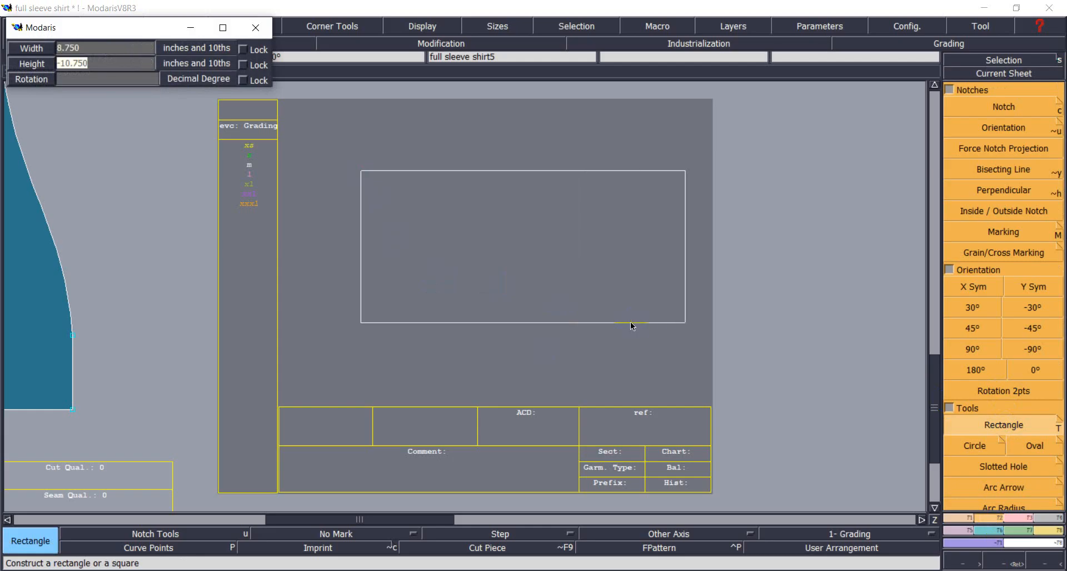
type("-7.50")
key("Return")
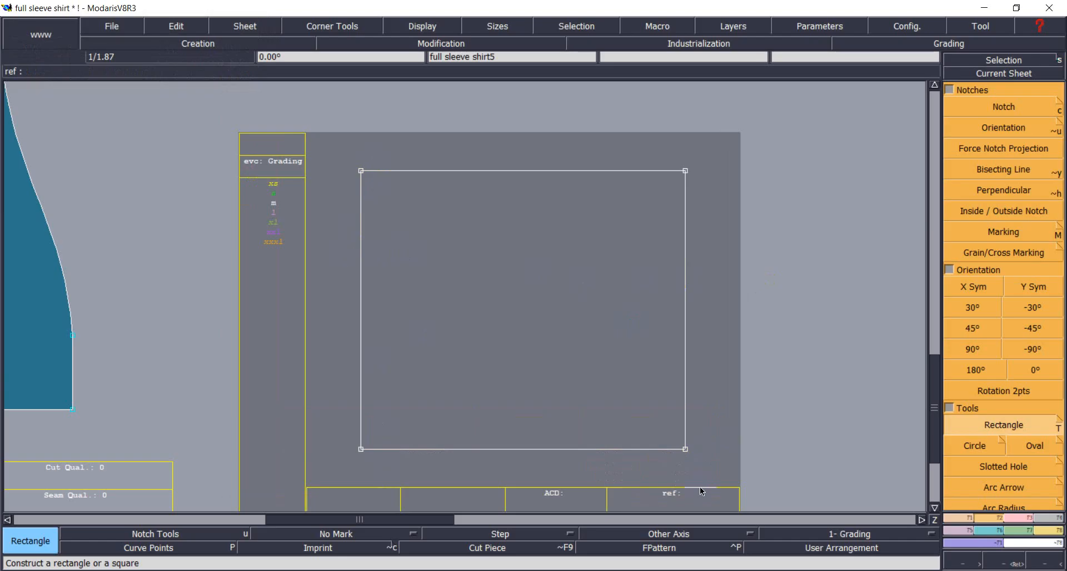
left_click(311, 570)
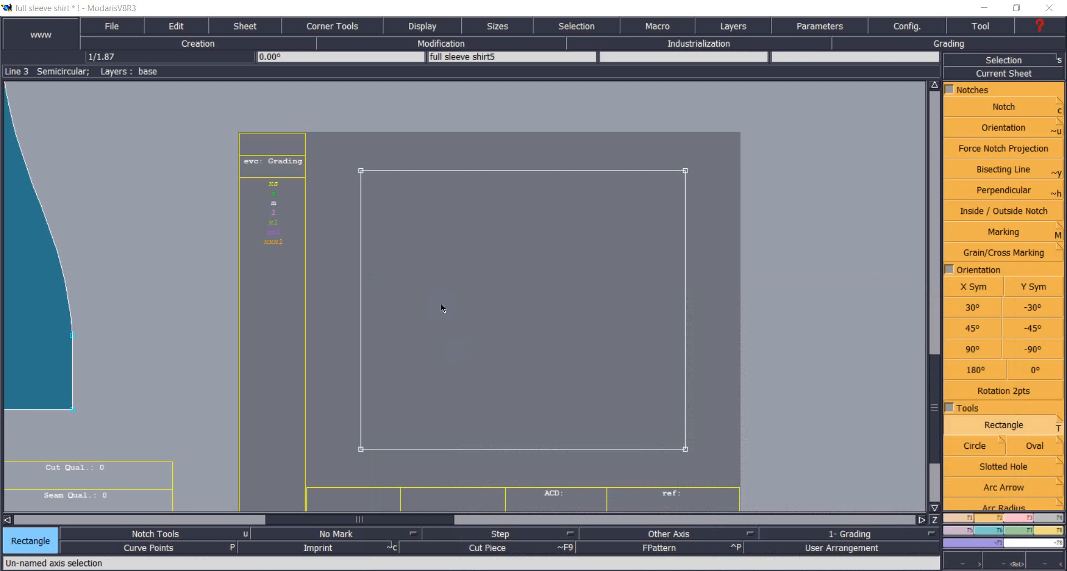
Add parallel lines offset -6.3 from the left edge and -7.125 from the bottom edge.
left_click(964, 519)
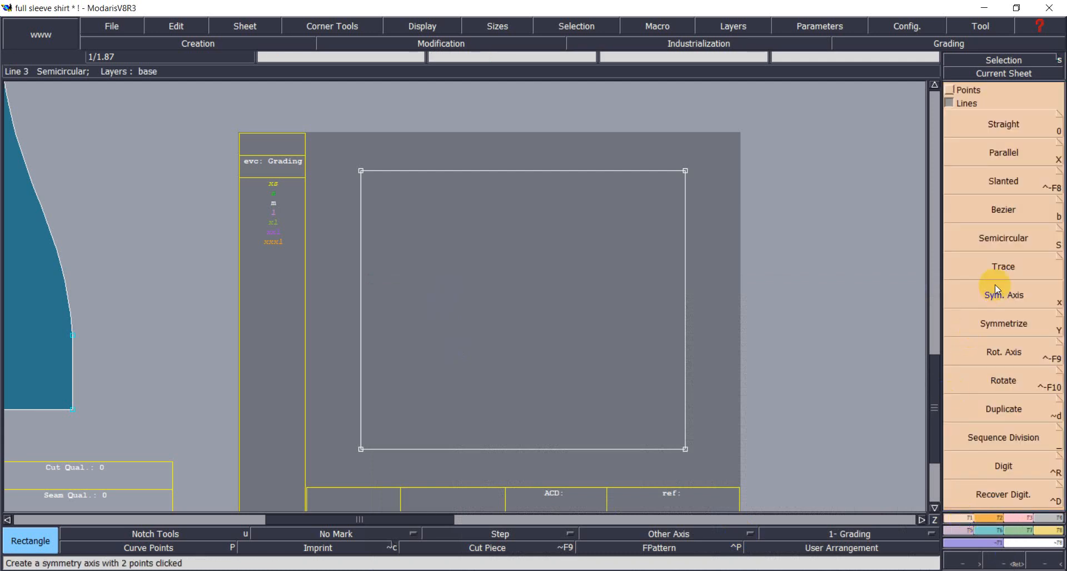
left_click(994, 154)
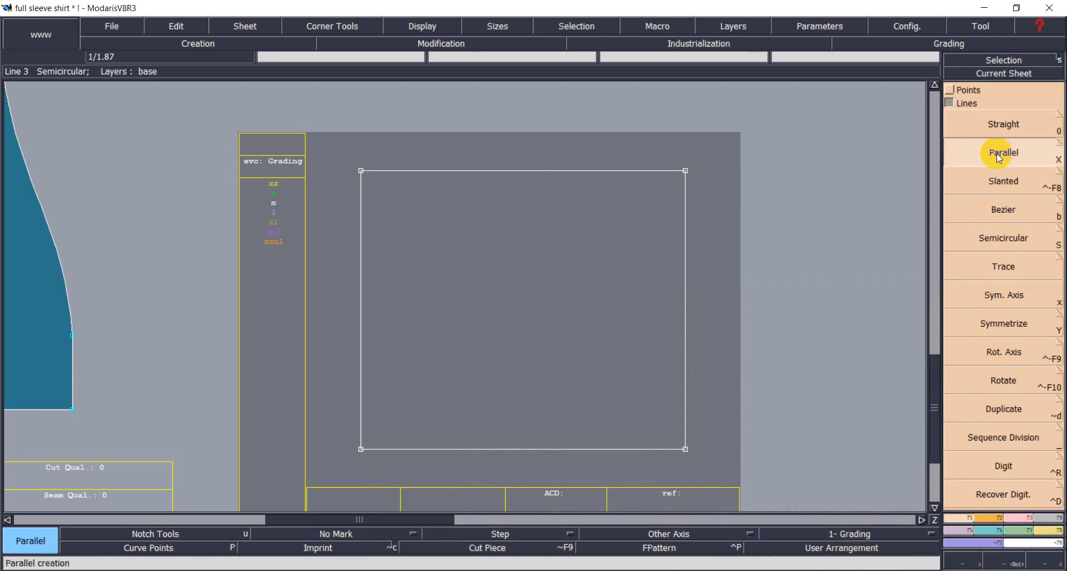
left_click_drag(361, 274, 487, 277)
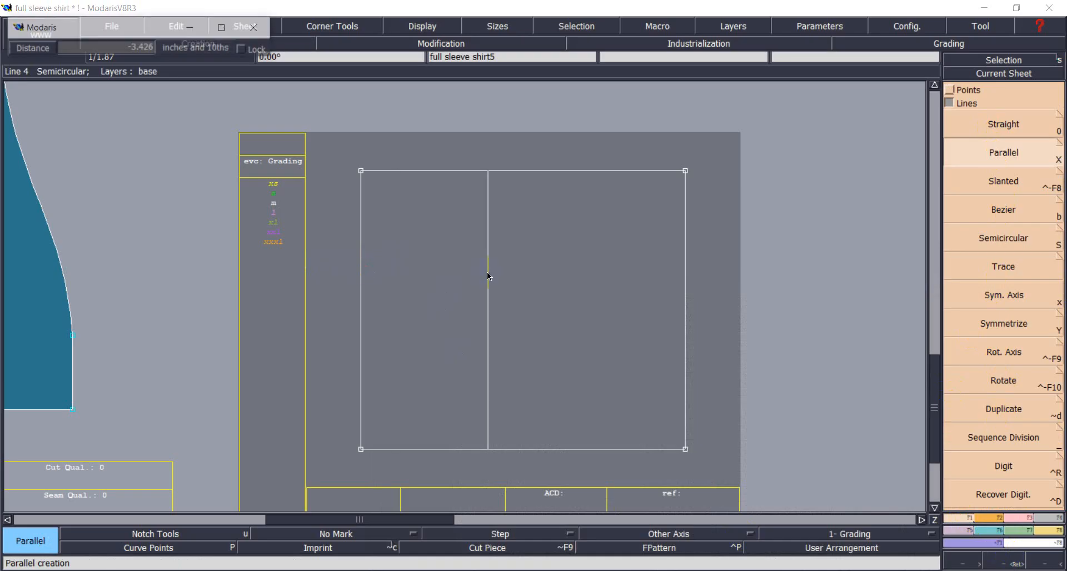
key("Down")
type("-")
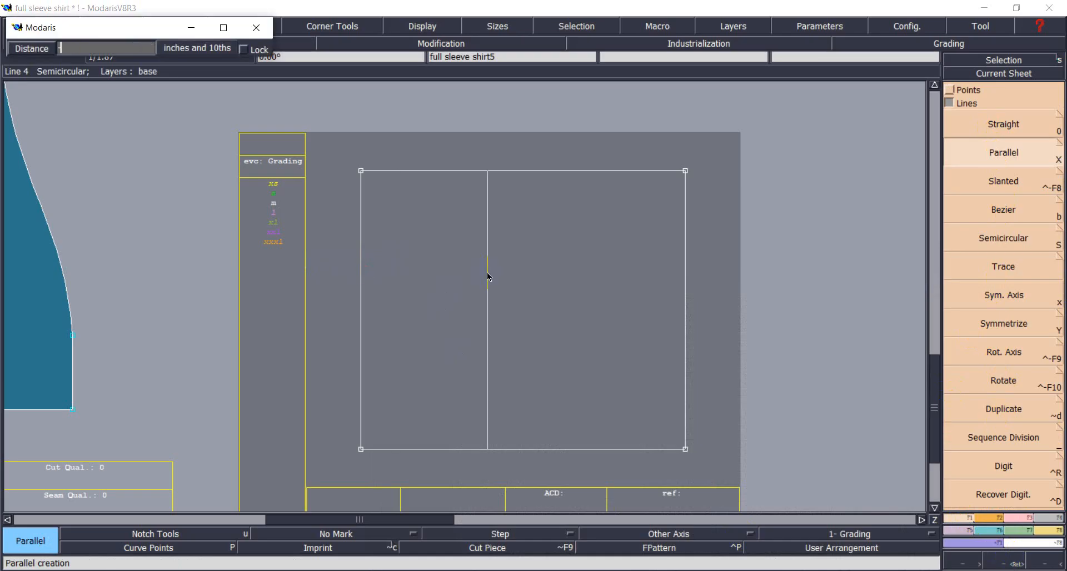
type("6.375")
key("Return")
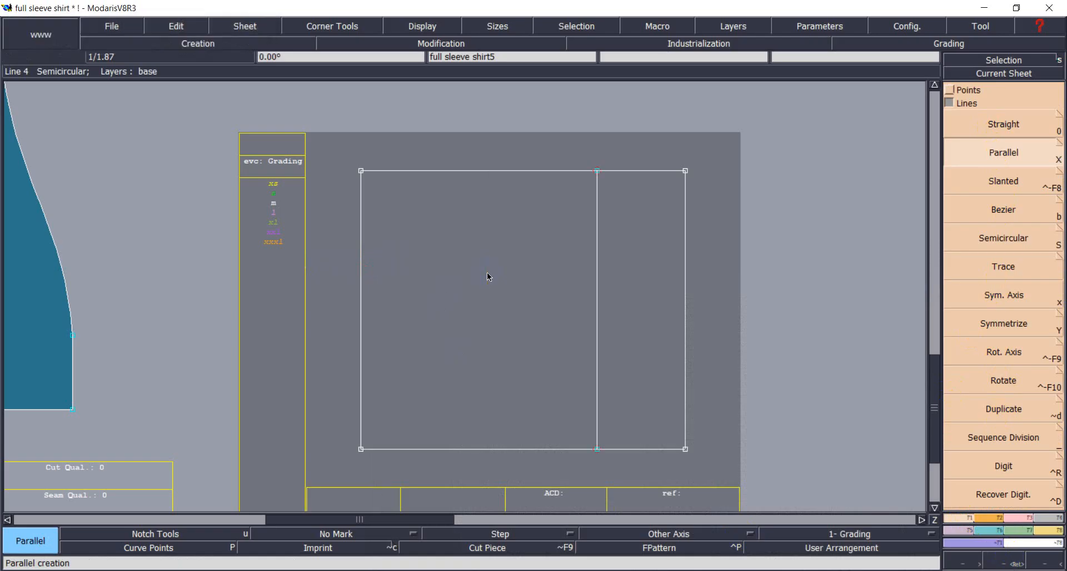
left_click(560, 450)
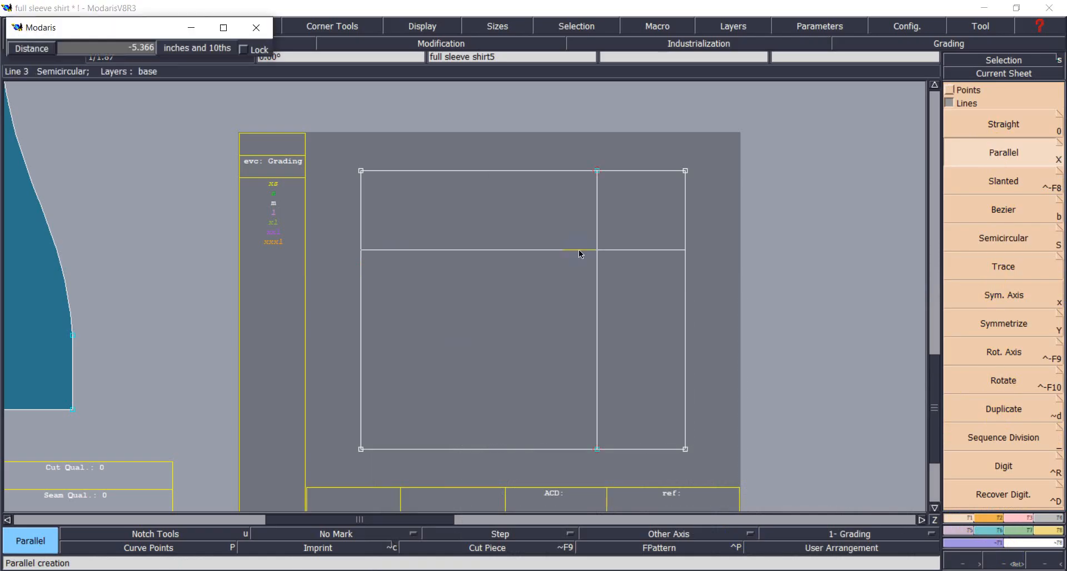
type("-7.125")
key("Return")
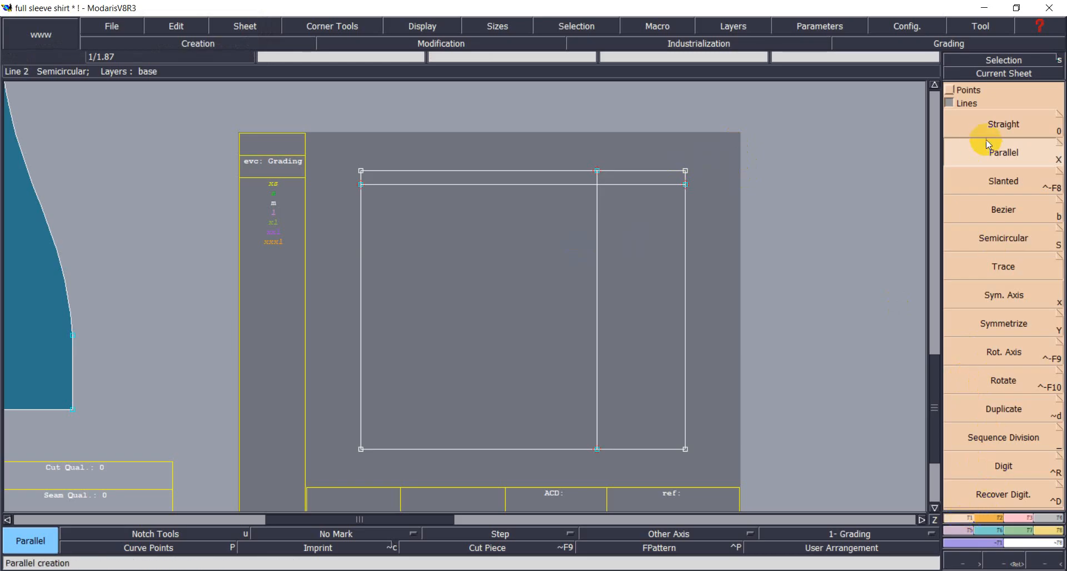
left_click(1000, 209)
Draw curves from the top dividing point to the bottom-left corner and right-edge point.
left_click(597, 171)
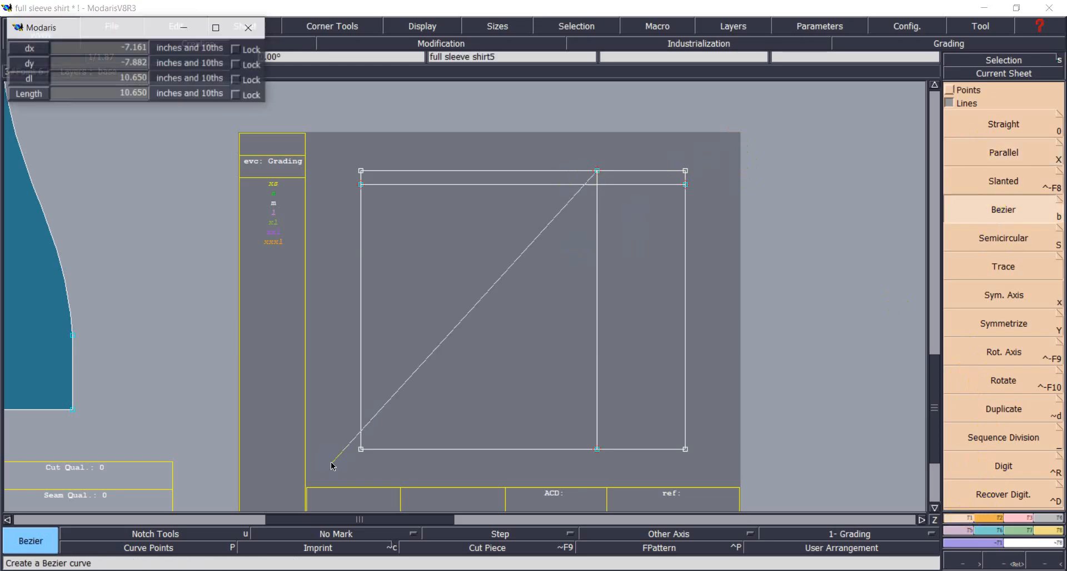
left_click(361, 449)
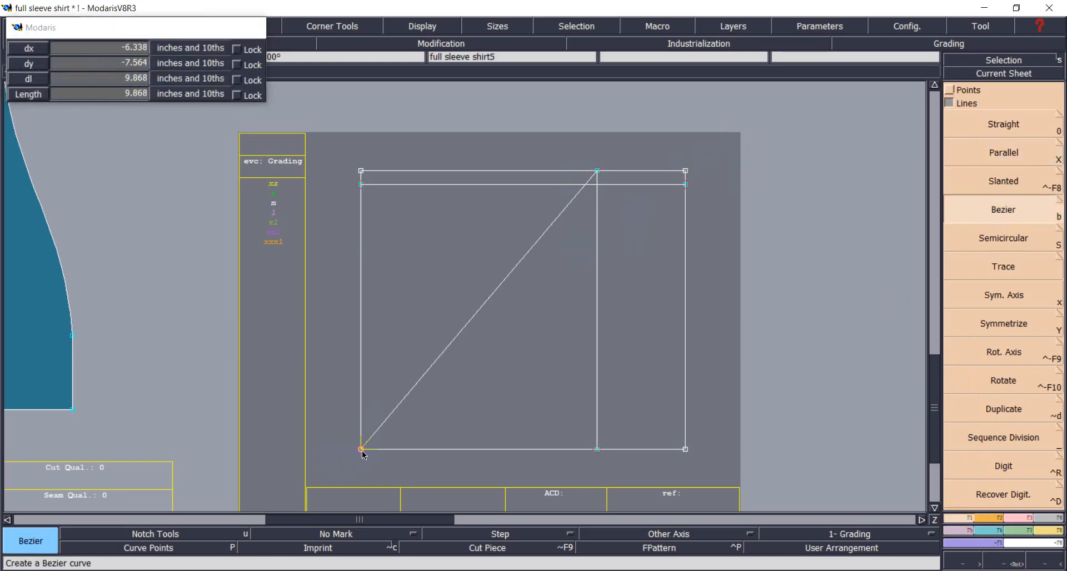
left_click(596, 171)
left_click(686, 184)
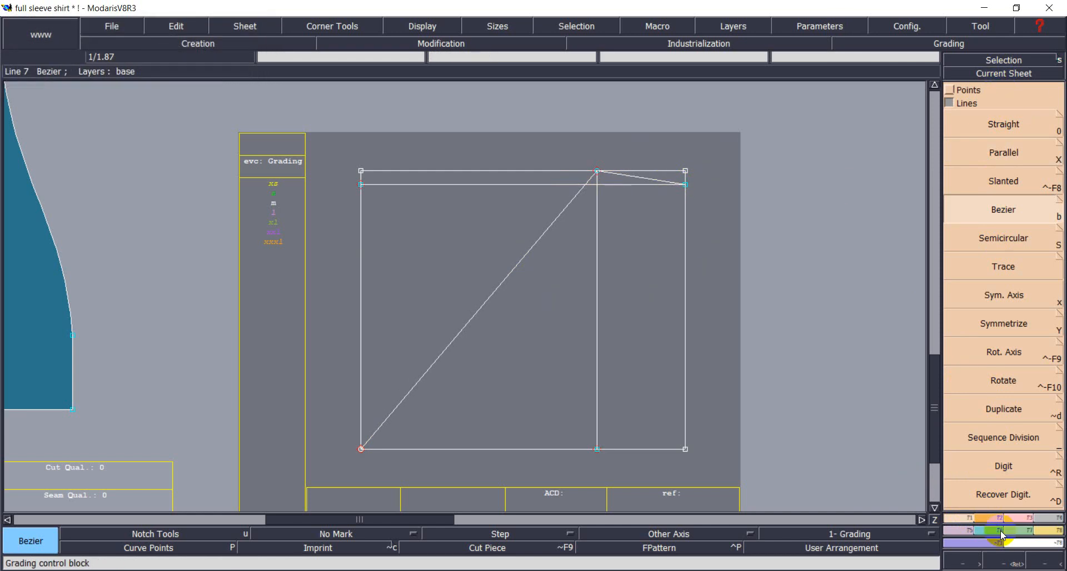
left_click(422, 26)
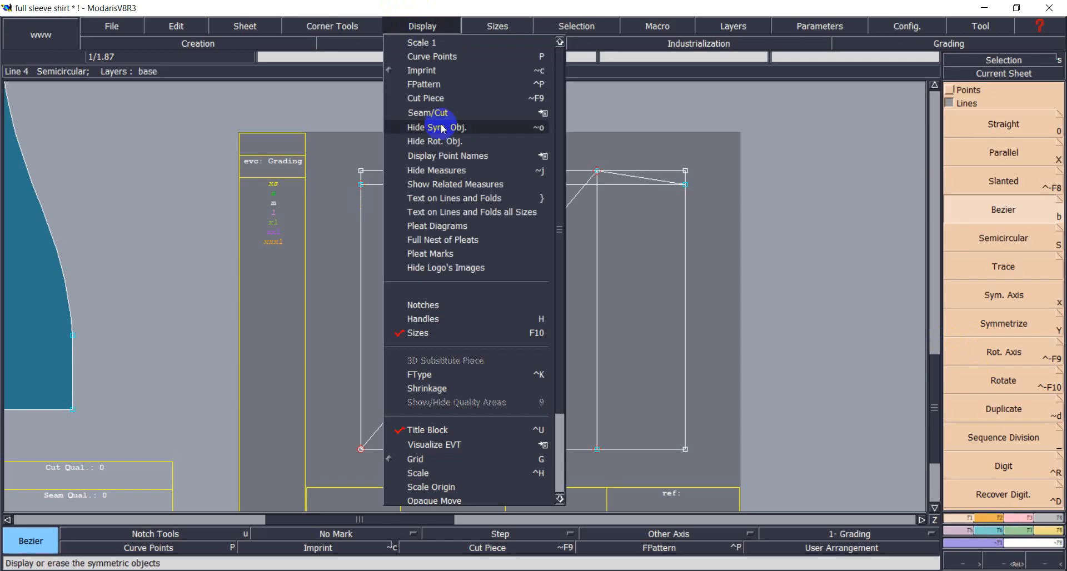
left_click(419, 321)
Reshape the diagonal line into an S-curve by dragging its tangents.
left_click(1026, 518)
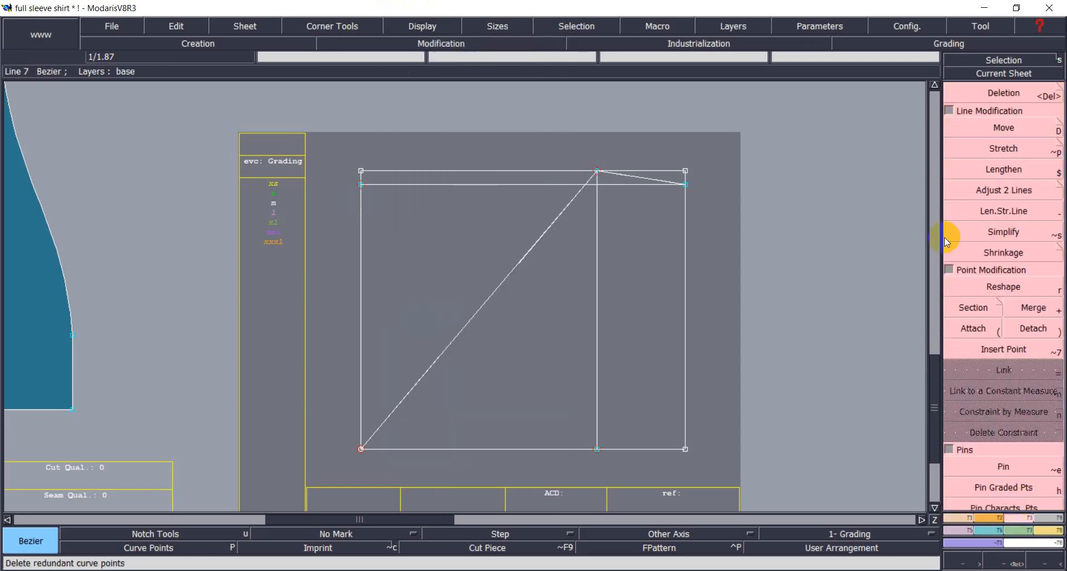
left_click(987, 284)
left_click(447, 352)
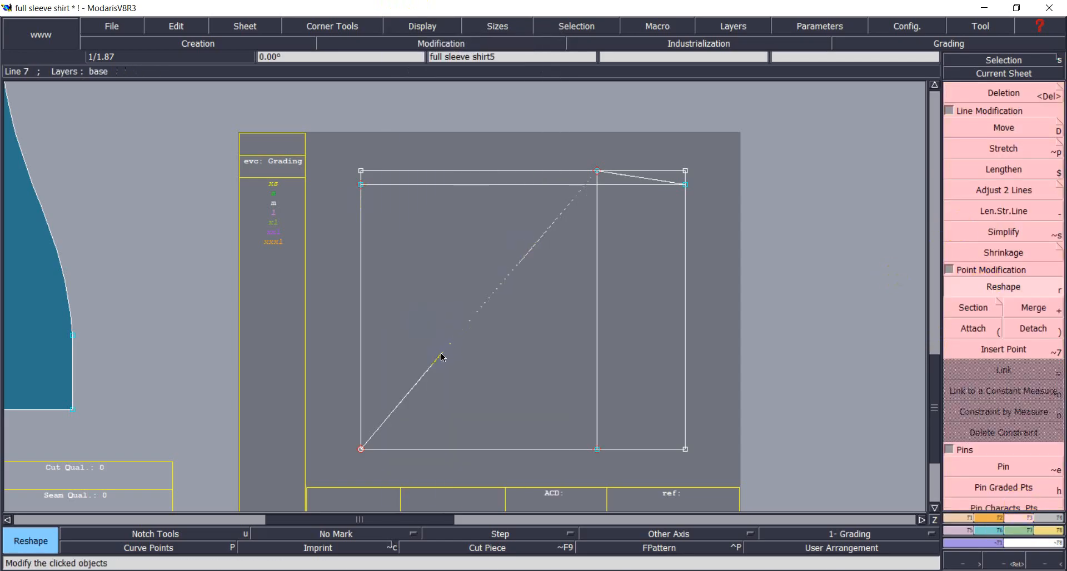
left_click(362, 228)
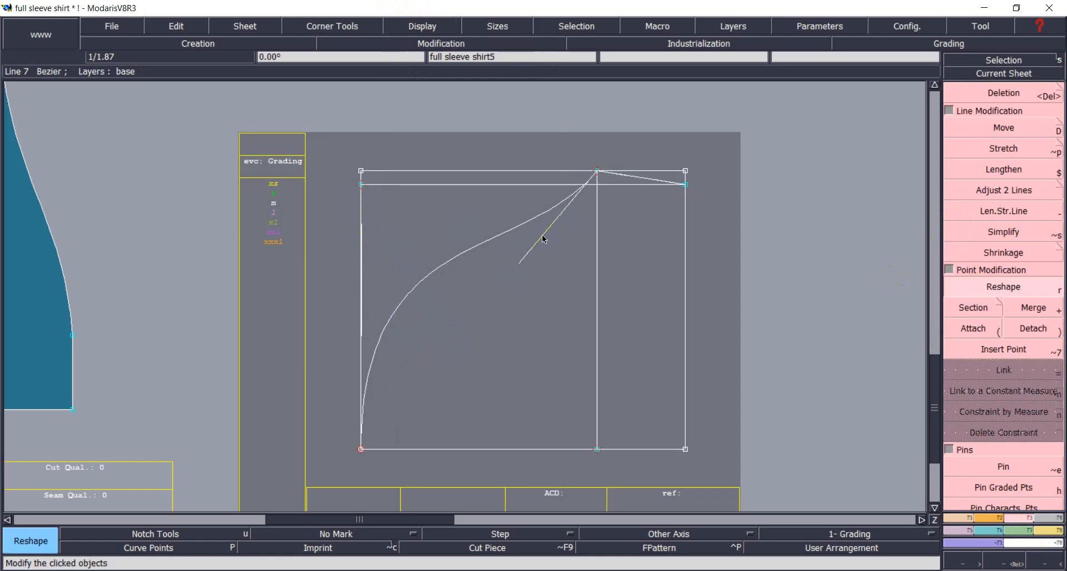
left_click_drag(533, 250, 598, 364)
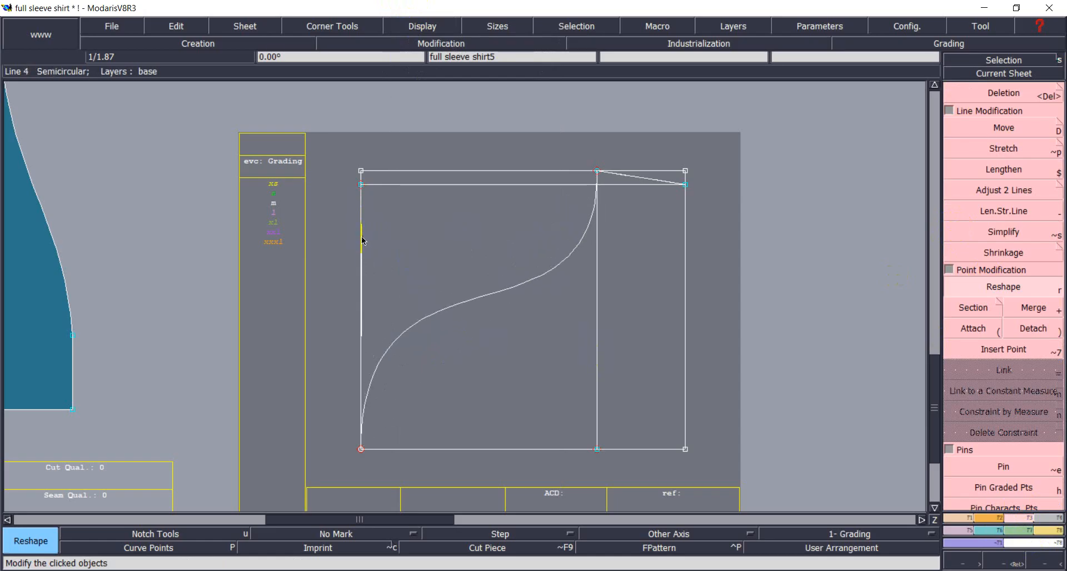
left_click_drag(362, 237, 360, 229)
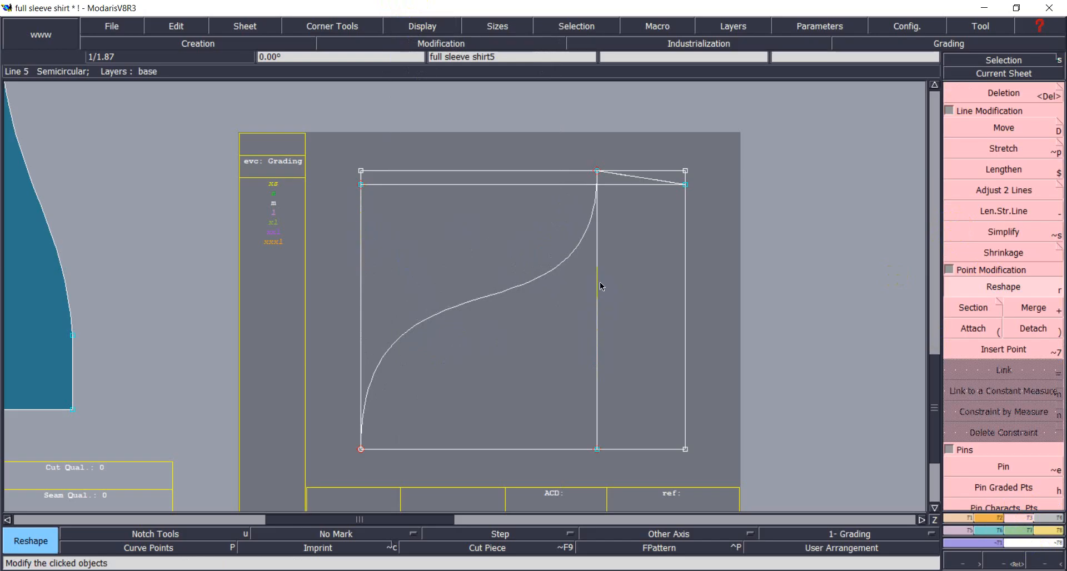
Delete the lower right vertical segment and the leftover horizontal construction line.
left_click(1025, 93)
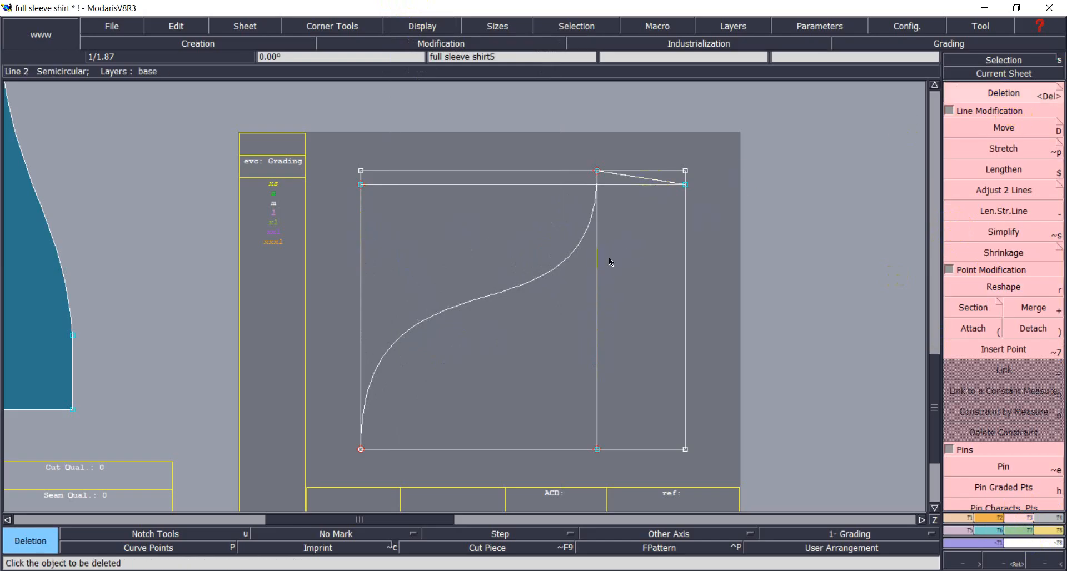
left_click(596, 405)
left_click(523, 183)
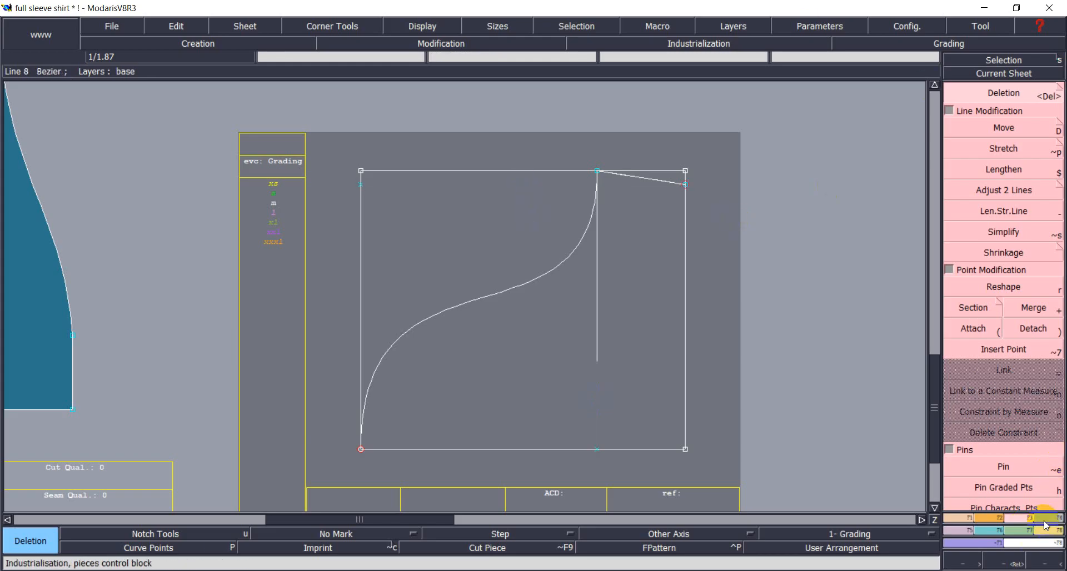
Make the outline into a seam piece by picking inside it.
key("F3")
left_click(971, 410)
left_click(598, 400)
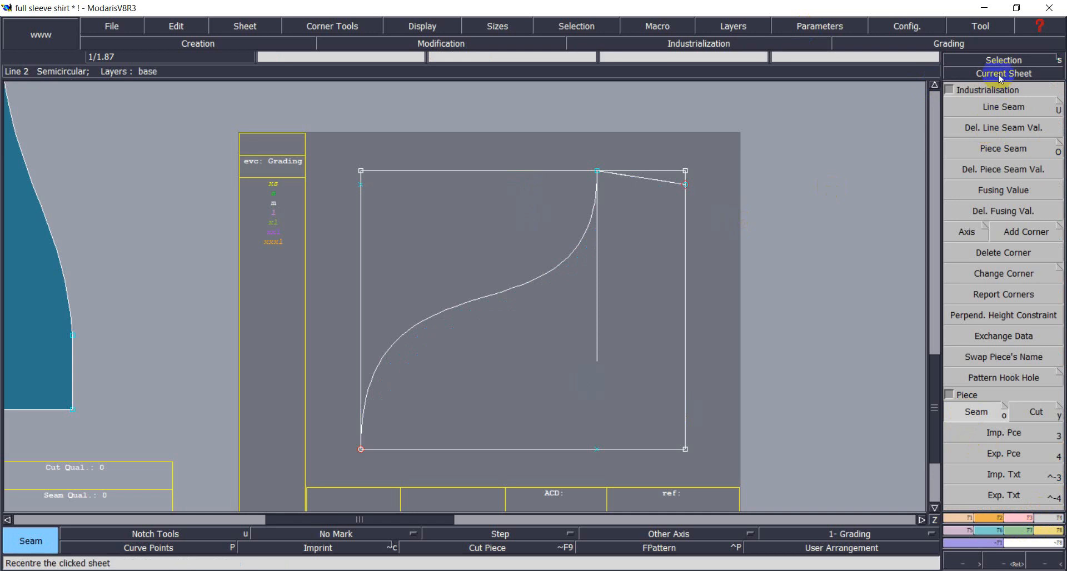
Bring the S-curved piece's sheet into view and mirror the piece with Y Sym.
left_click(1000, 76)
left_click(1000, 75)
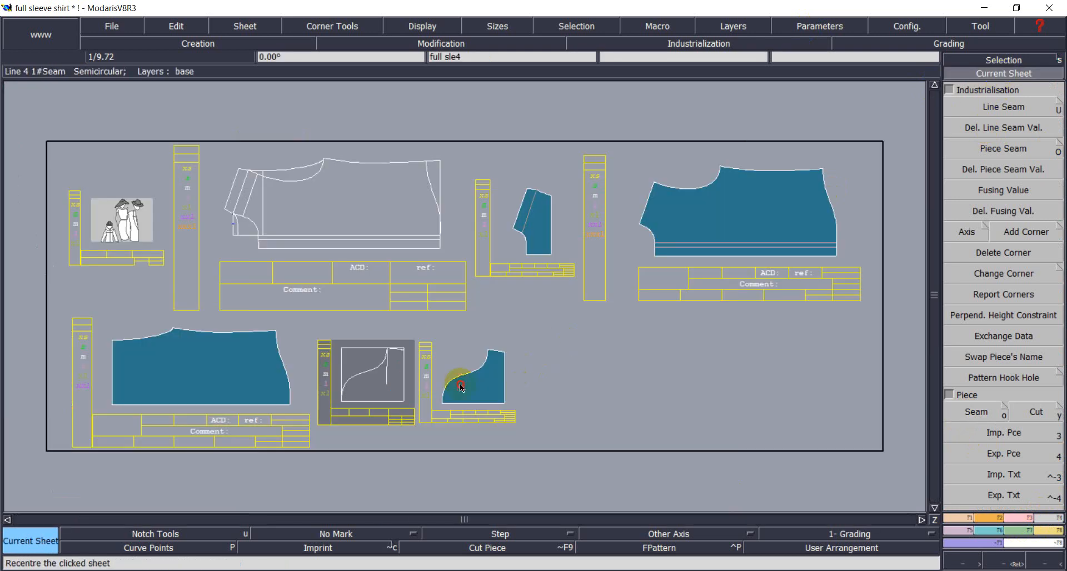
left_click(478, 389)
left_click(988, 519)
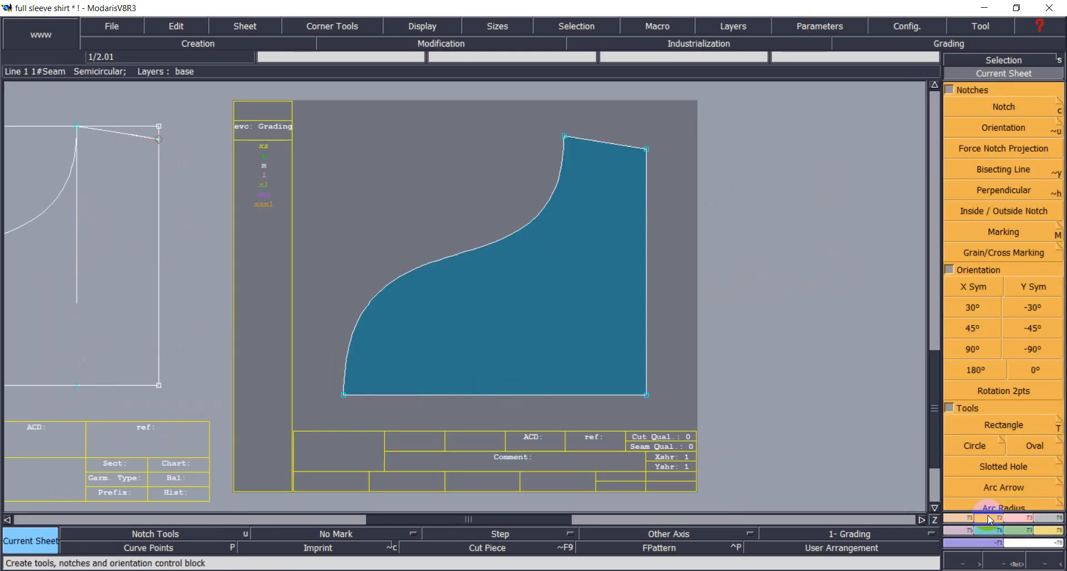
left_click(1033, 288)
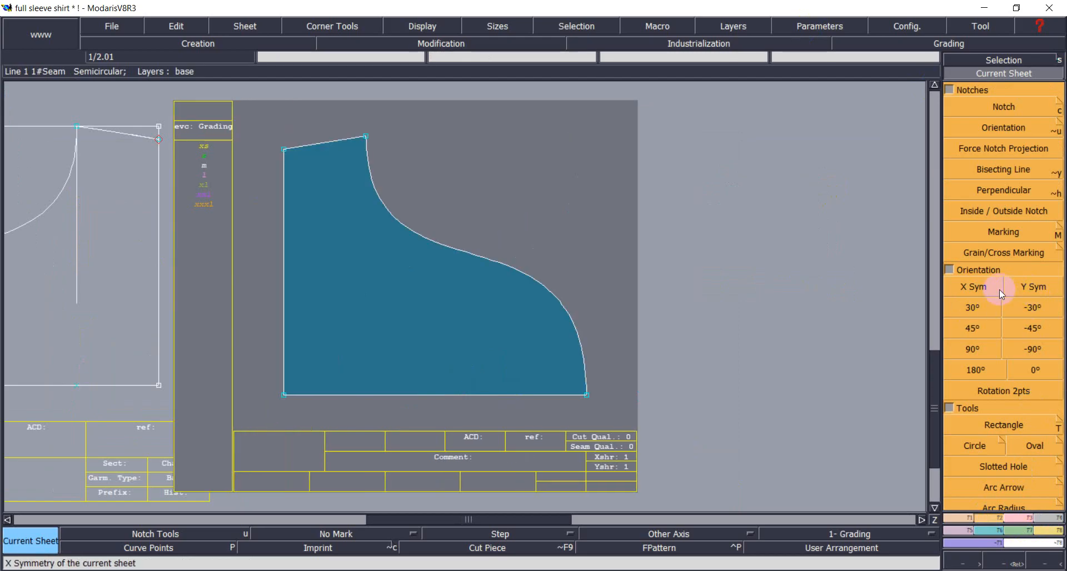
After trying 180°, 45°, 0° and the flips, rotate the piece a quarter turn and recentre.
left_click(975, 371)
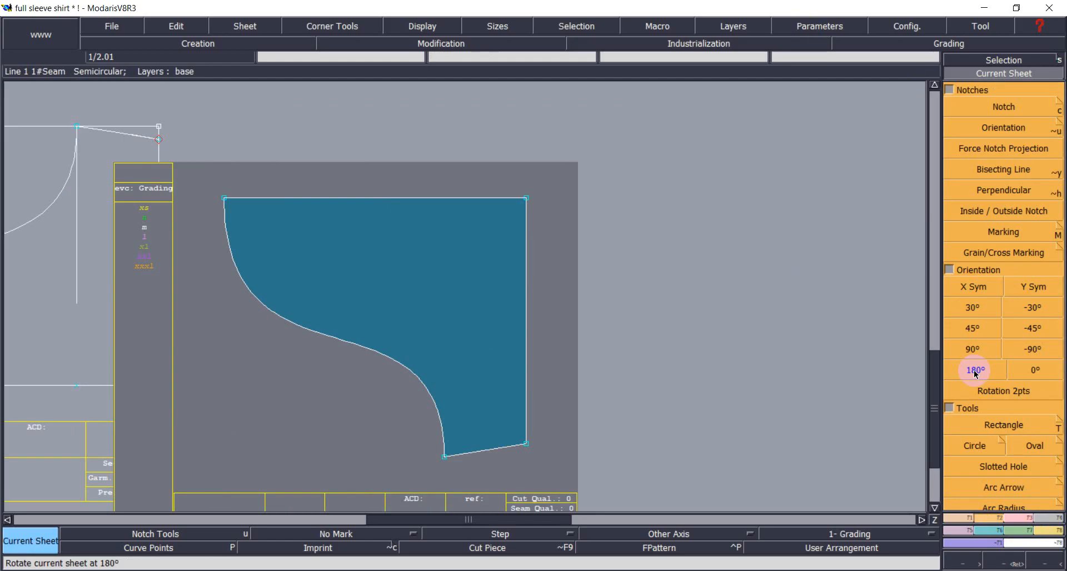
left_click(988, 350)
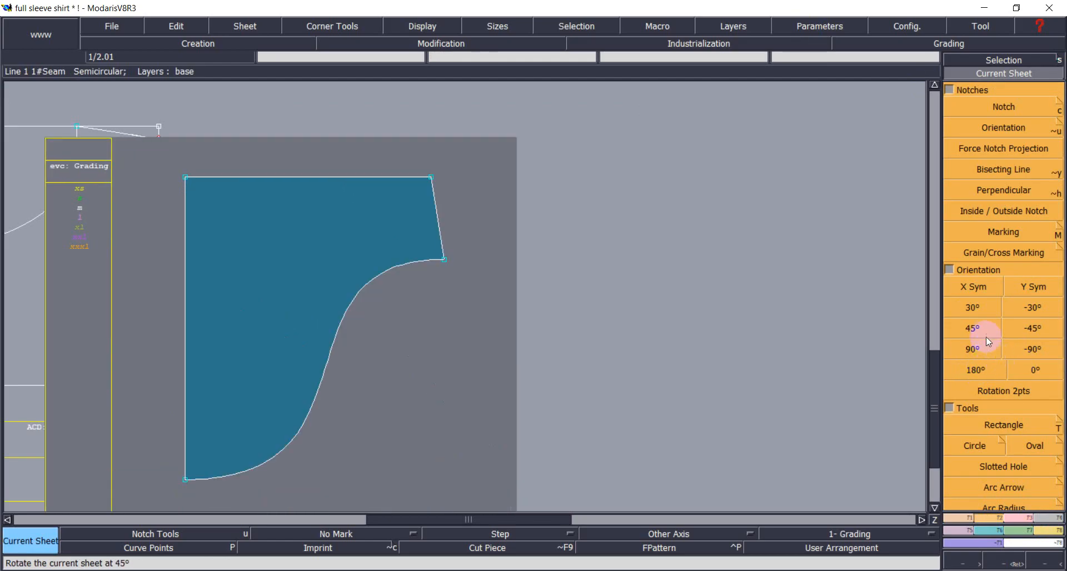
left_click(1034, 371)
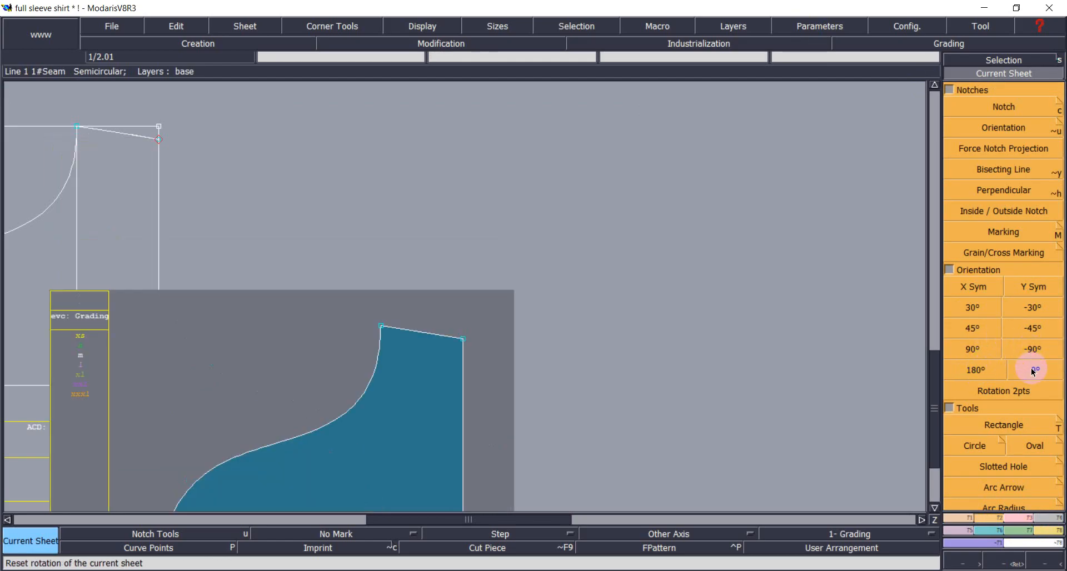
left_click(1033, 288)
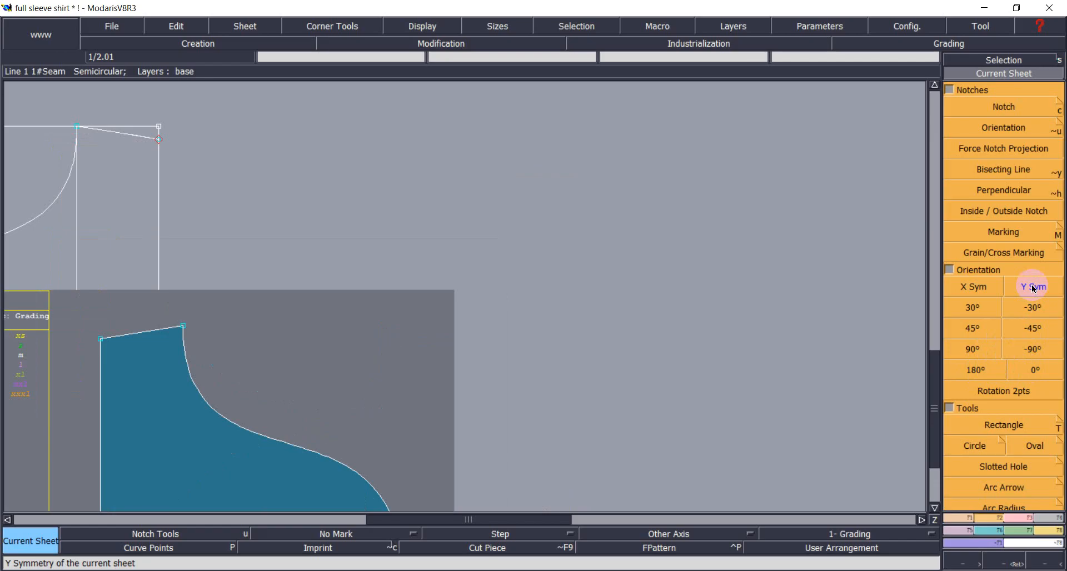
left_click(973, 288)
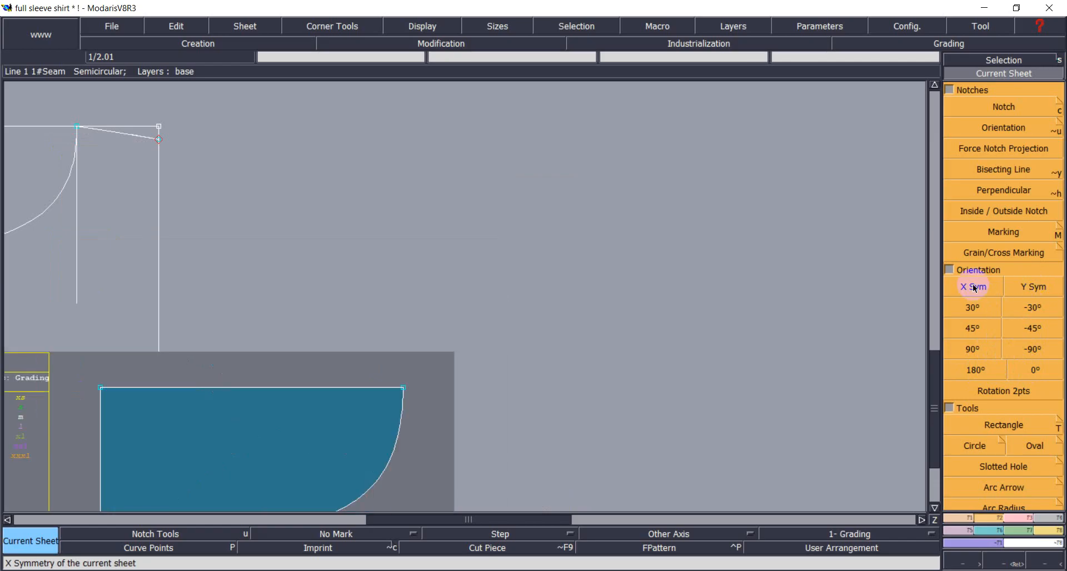
left_click(974, 350)
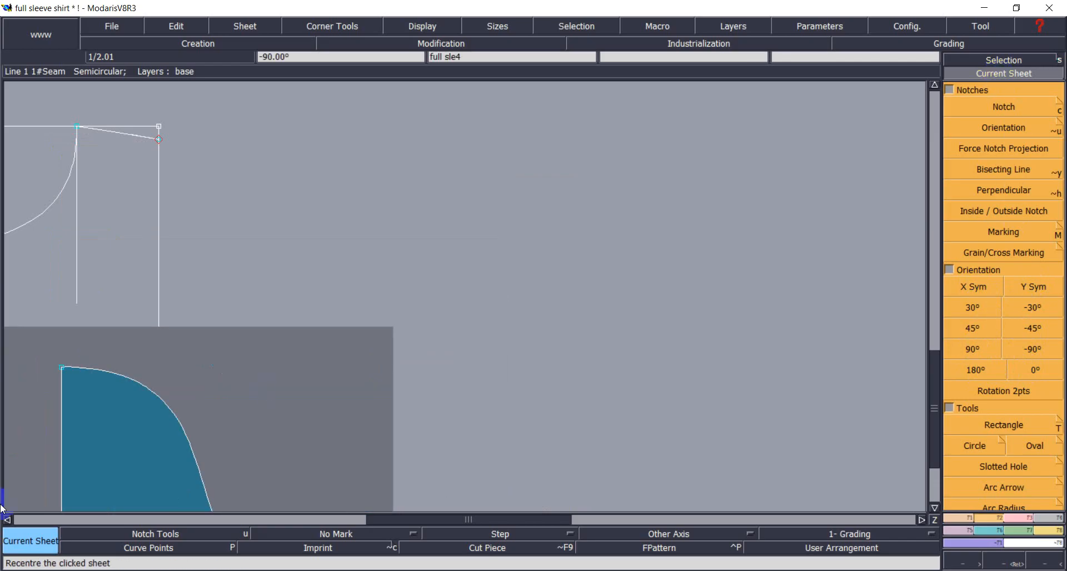
left_click(89, 463)
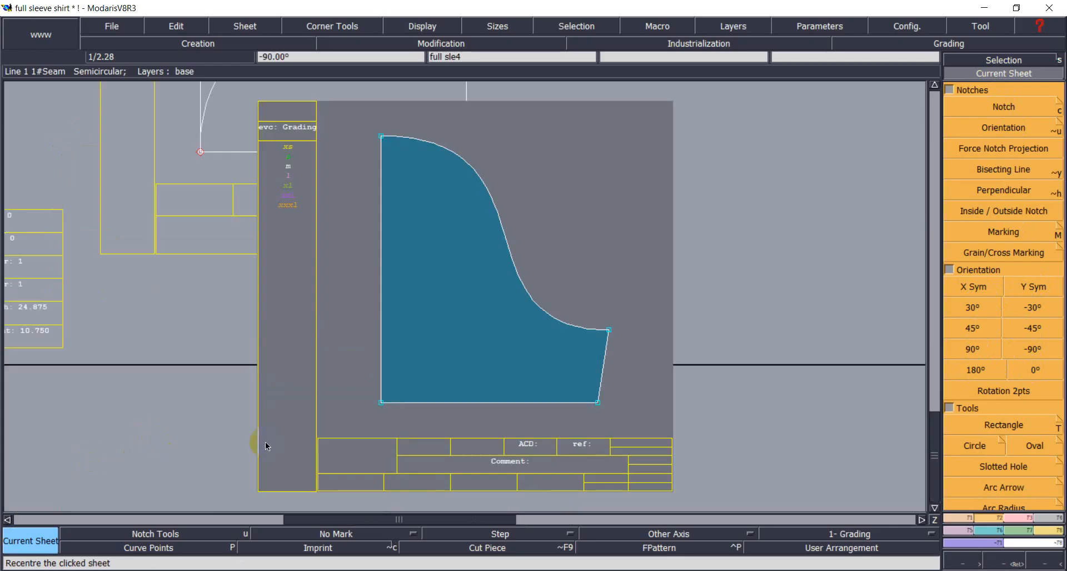
Mirror the piece with Sym 2Pts about its top-left to bottom-left edge, then recentre on full sle5.
left_click(954, 534)
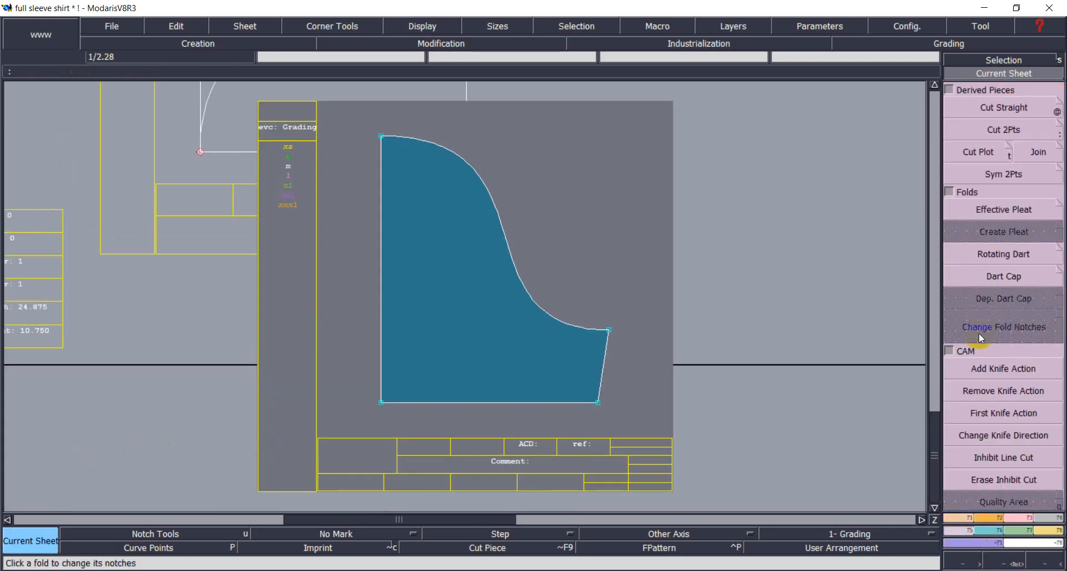
left_click(995, 174)
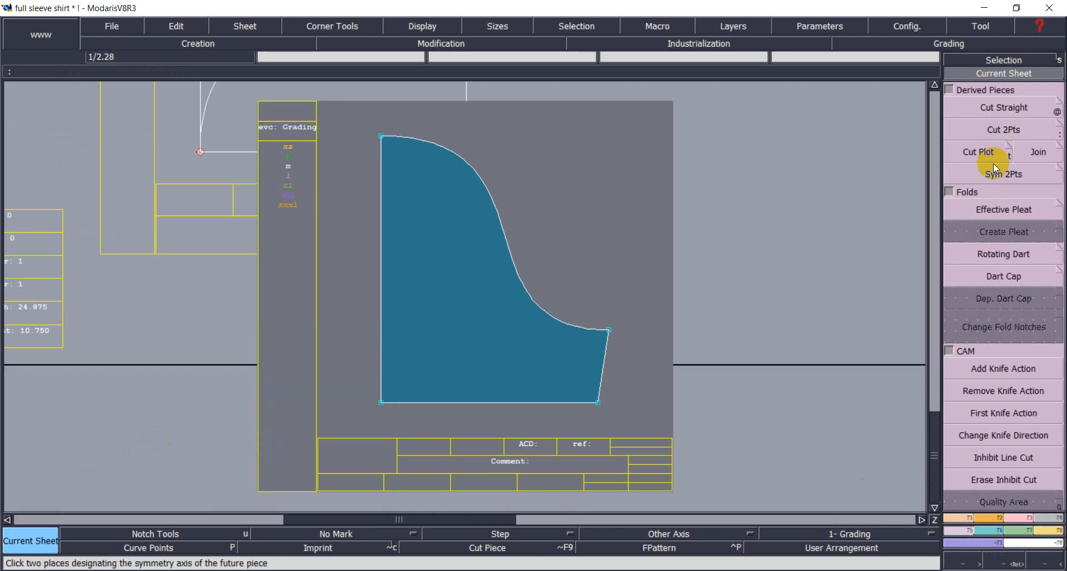
left_click(382, 137)
left_click(382, 402)
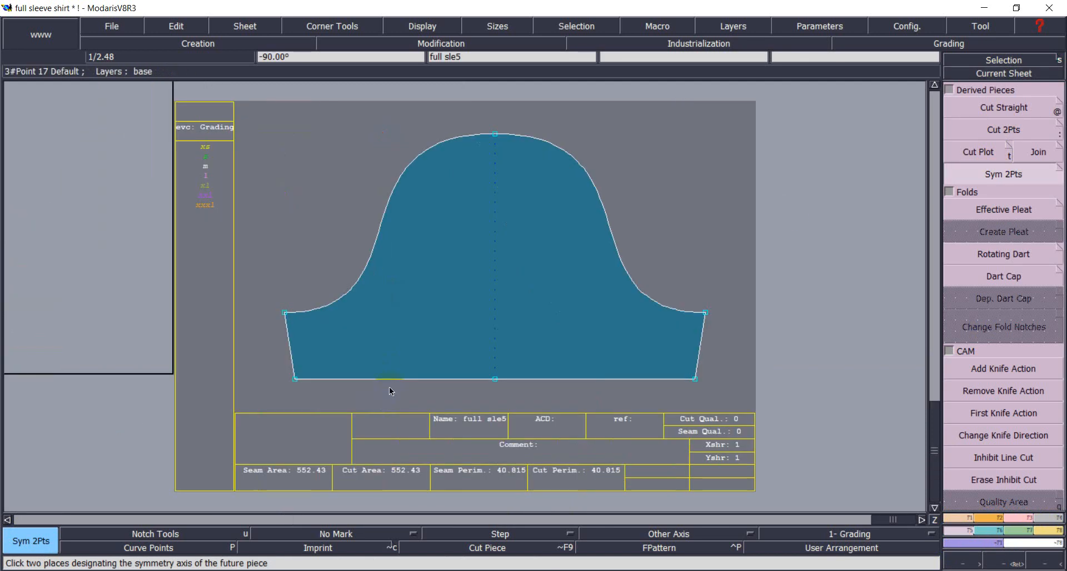
left_click(1002, 73)
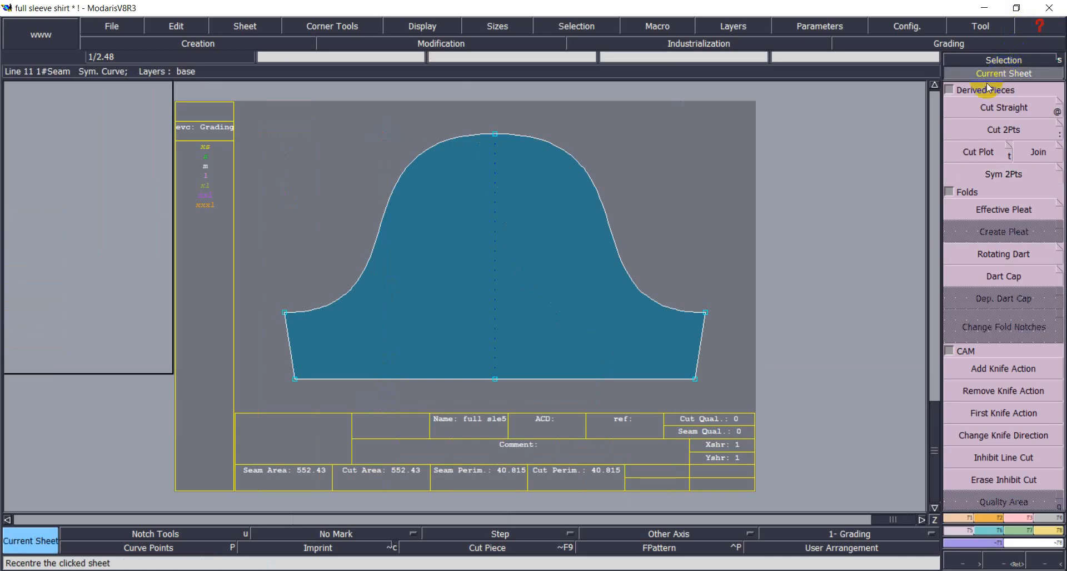
left_click(547, 247)
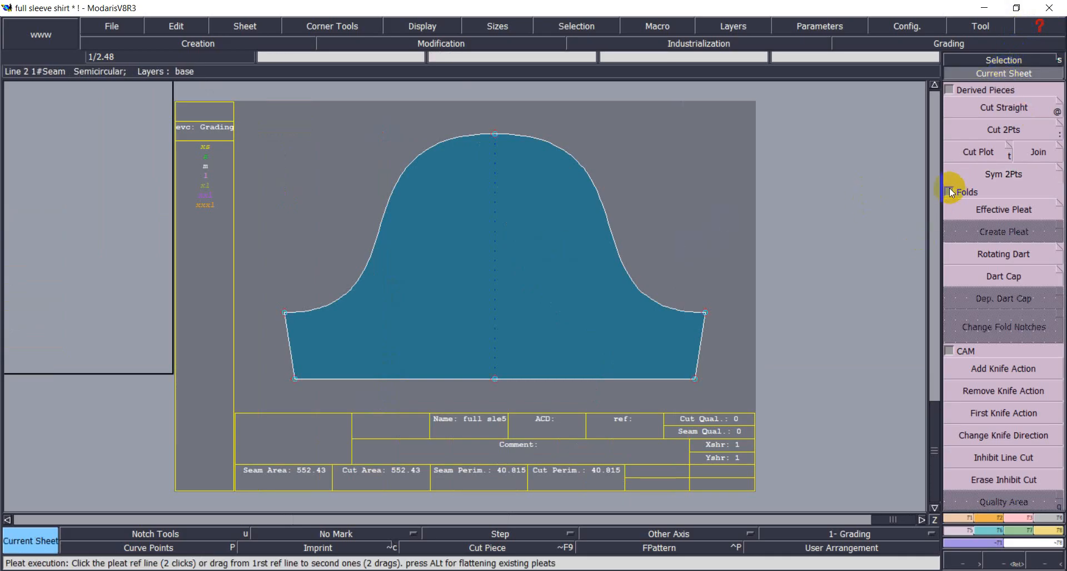
Arrange all sheets, then recentre on the rectangle sheet with the S-curve.
key("j")
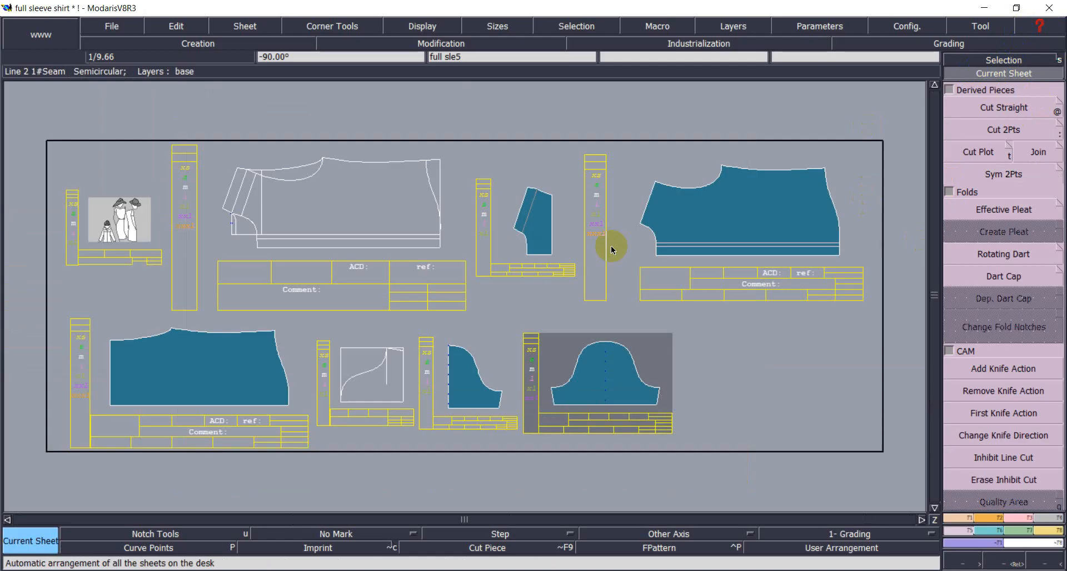
left_click(686, 398)
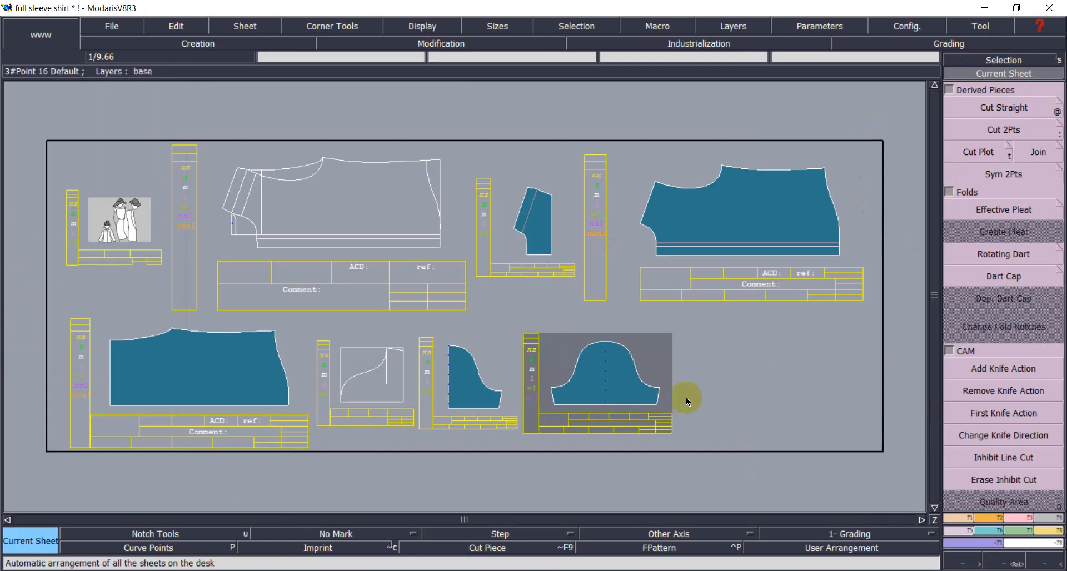
left_click(995, 73)
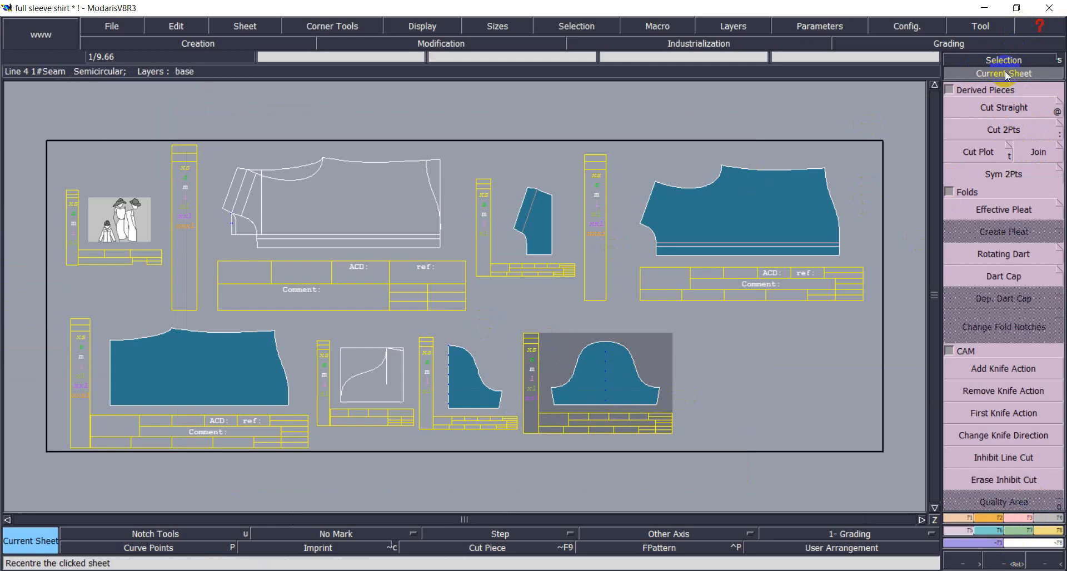
left_click(389, 384)
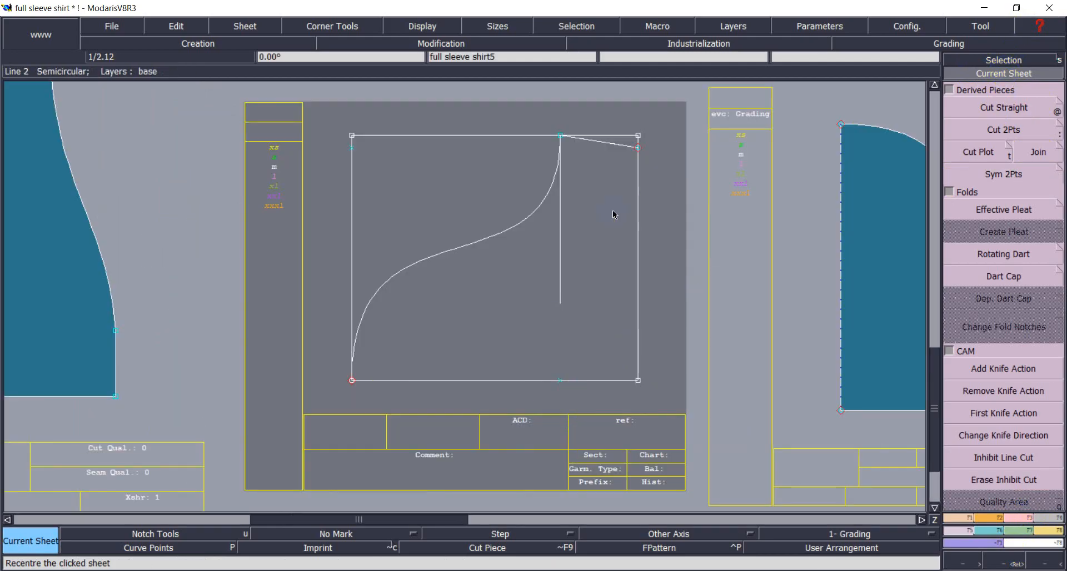
Add a parallel line offset 1 inch from the rectangle's right edge.
left_click(964, 519)
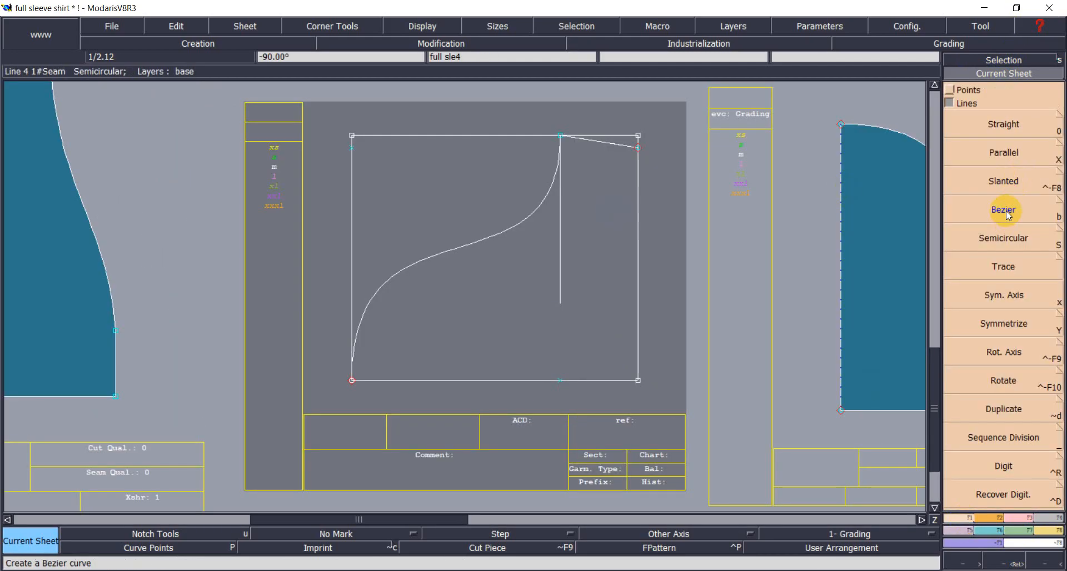
left_click(1003, 152)
left_click(638, 180)
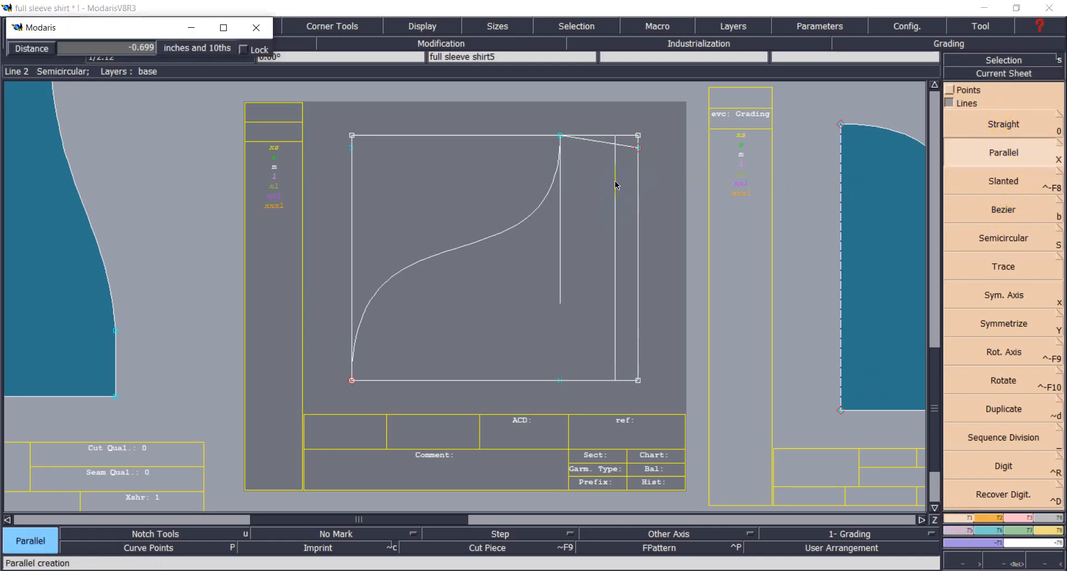
type("-7.125")
key("BackSpace")
key("BackSpace")
key("BackSpace")
key("BackSpace")
key("BackSpace")
type("1")
key("Return")
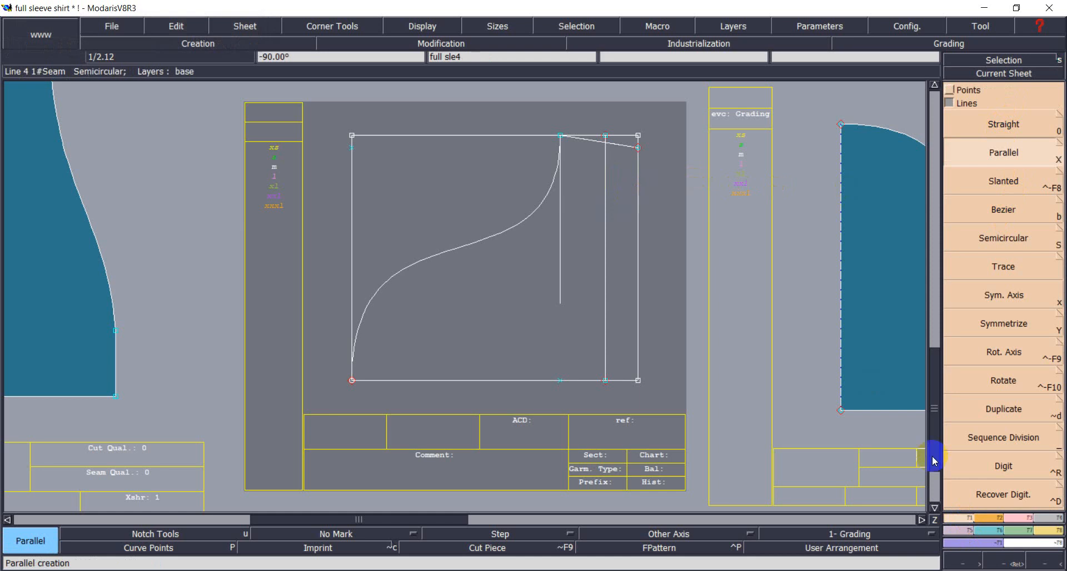
Add a parallel line 2 inches beyond the right vertical edge.
key("F3")
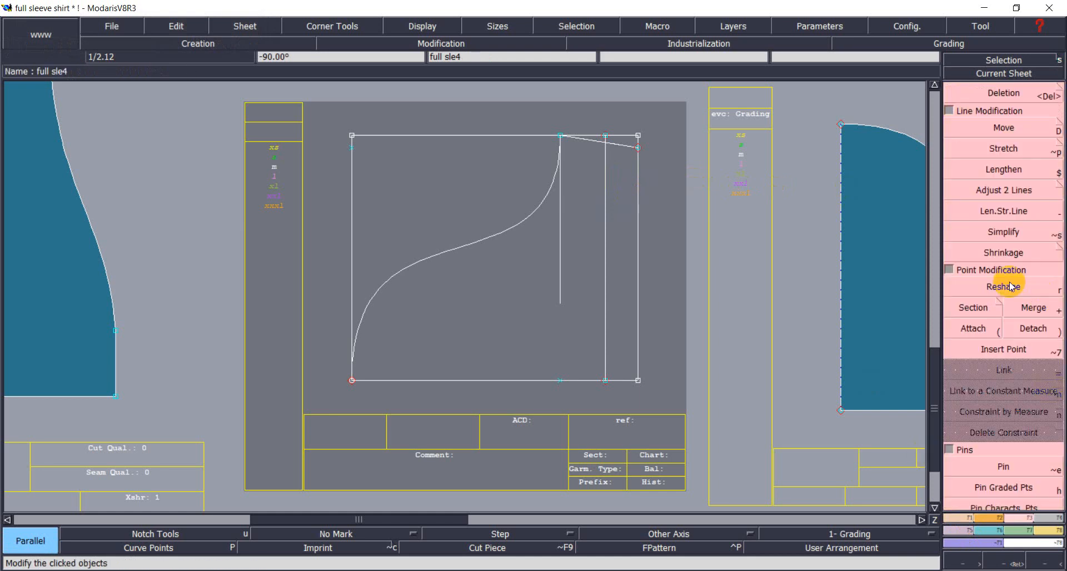
left_click(1005, 190)
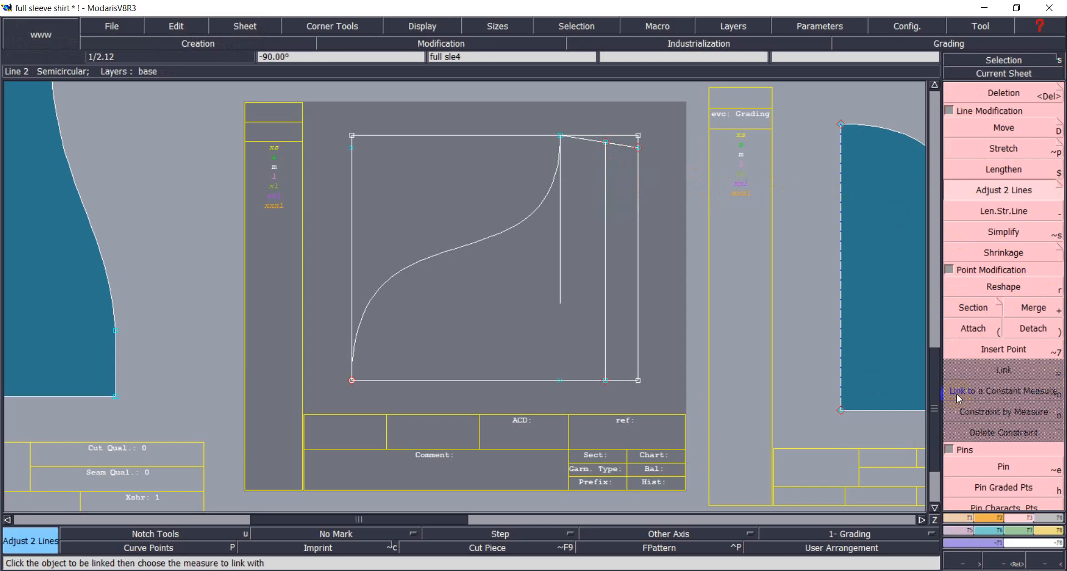
key("F1")
left_click(988, 156)
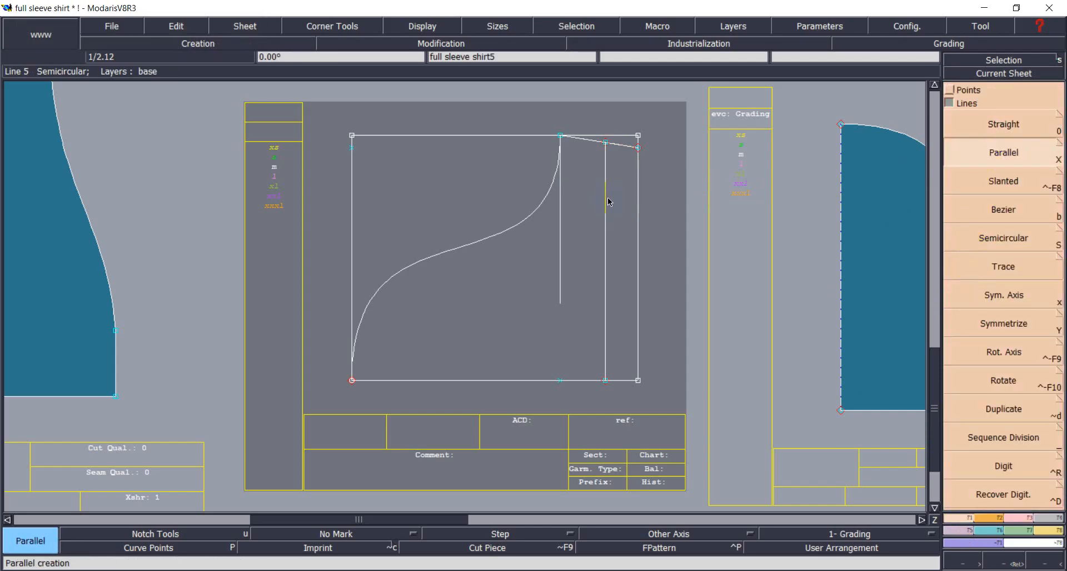
left_click(607, 198)
type("2")
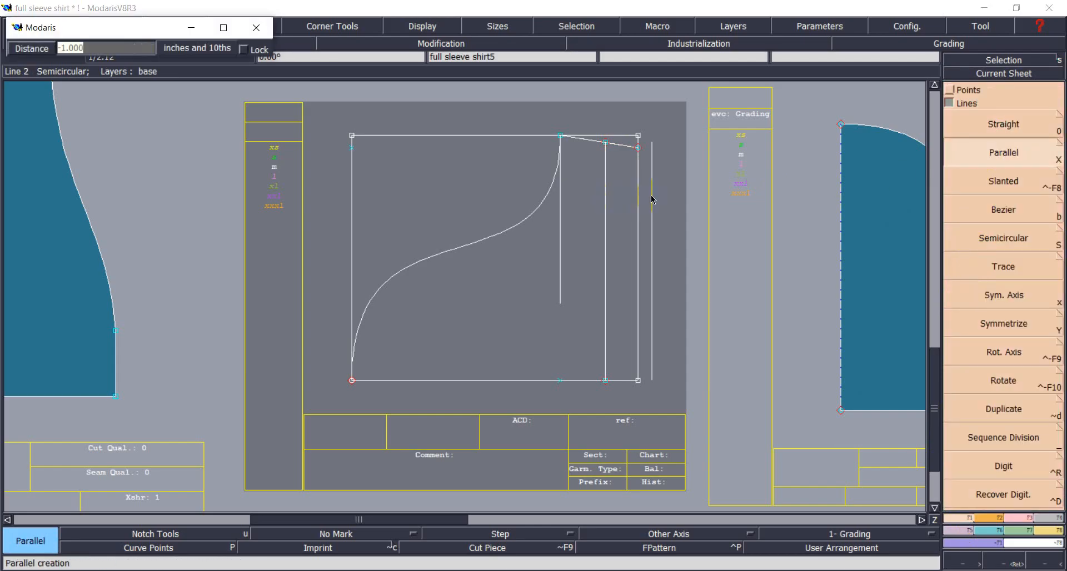
key("Return")
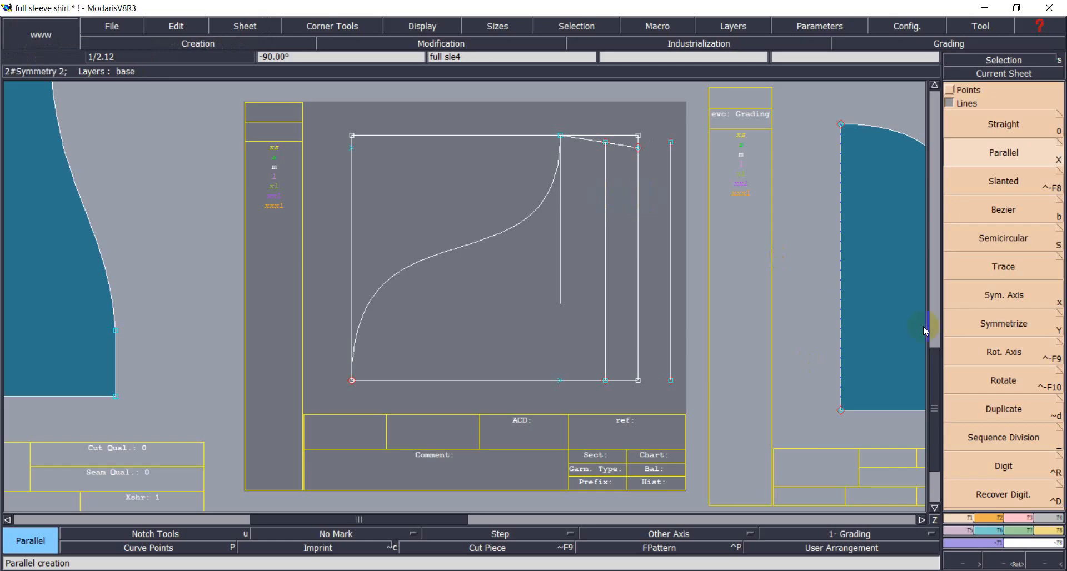
Draw straight top and bottom lines joining the right corners to the new line.
left_click(994, 125)
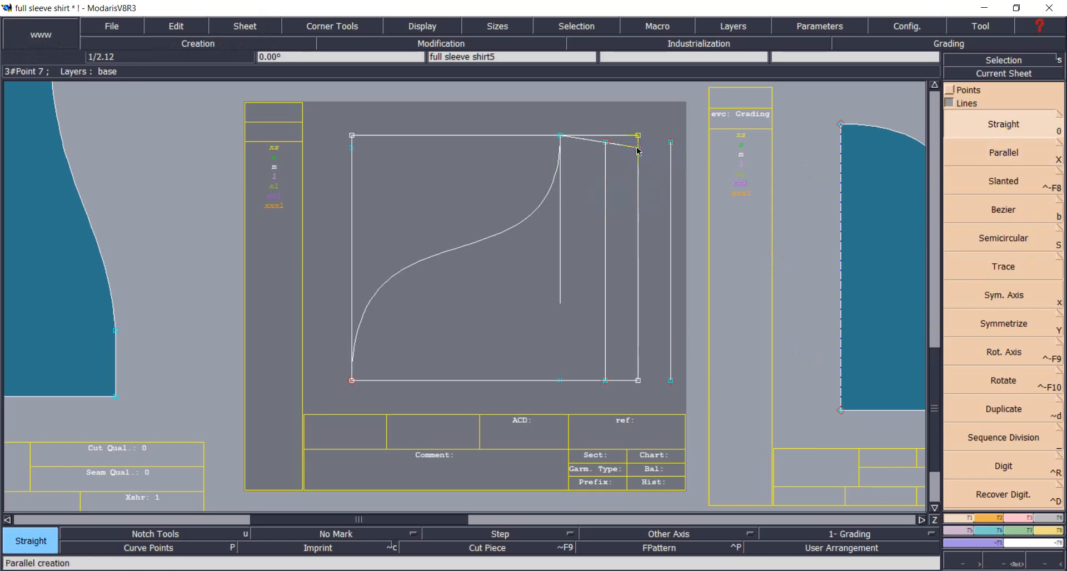
left_click(638, 148)
left_click(671, 143)
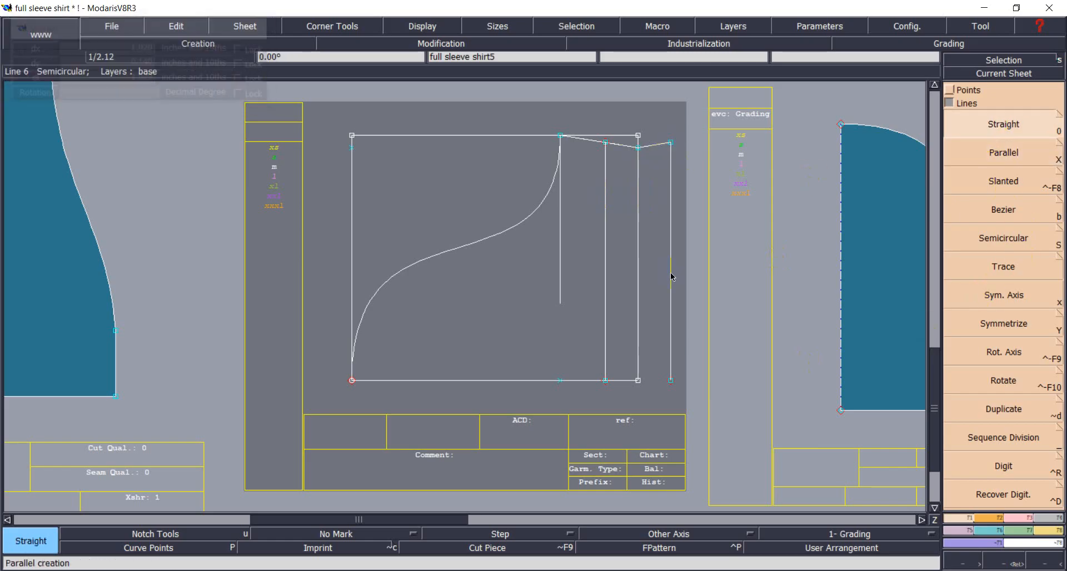
left_click(638, 381)
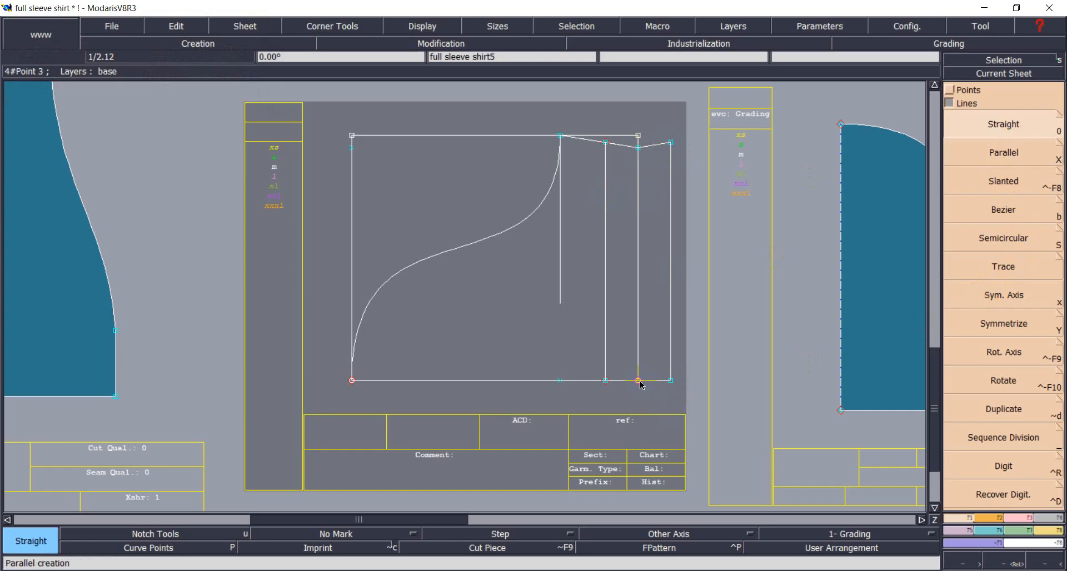
key("F3")
left_click(979, 93)
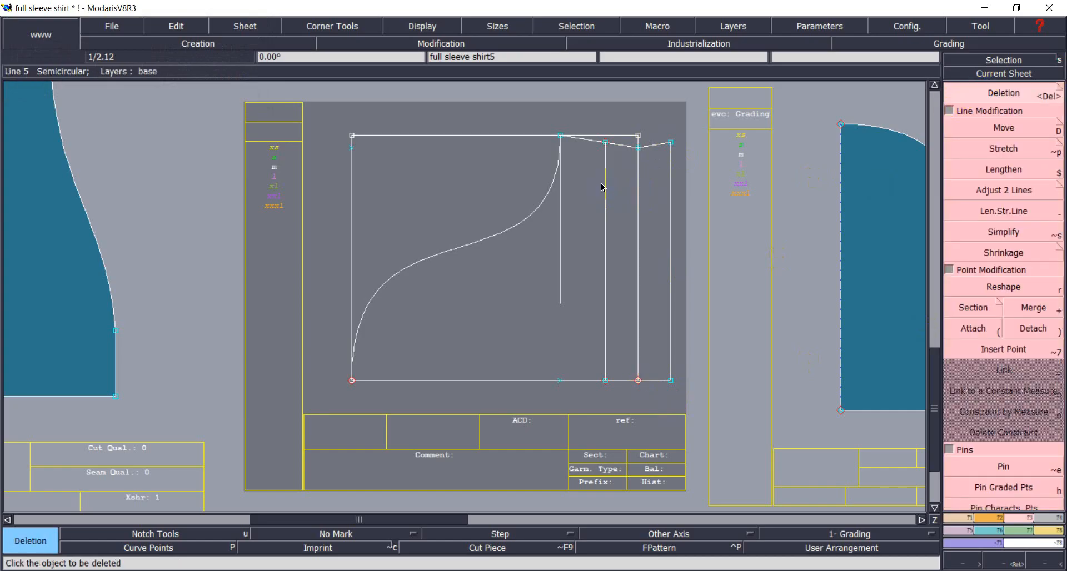
Turn on curve handles display and delete the leftover inner vertical construction line.
left_click(427, 27)
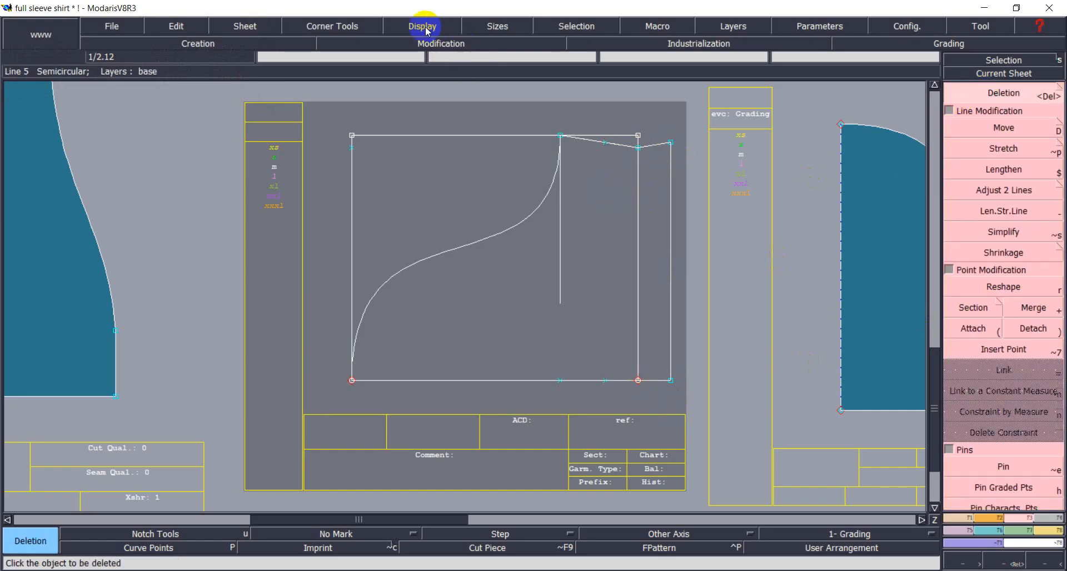
left_click(421, 319)
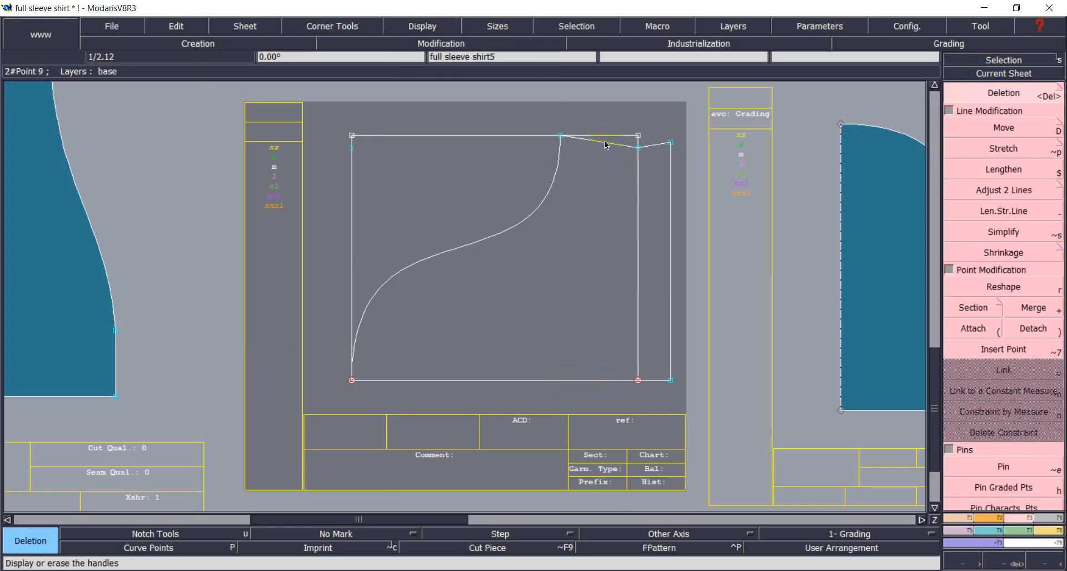
left_click(1002, 60)
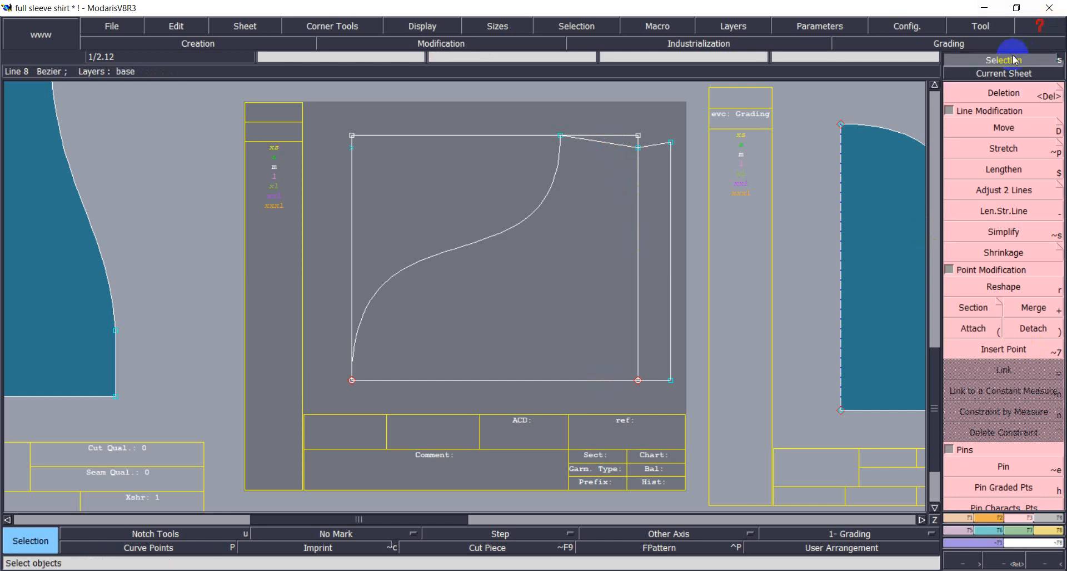
left_click(638, 231)
left_click(770, 197)
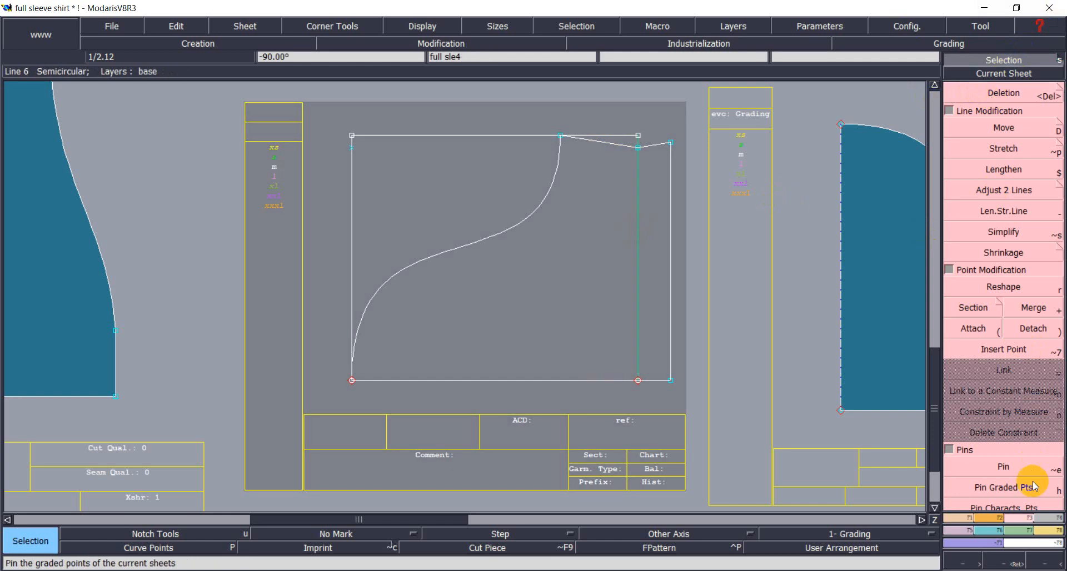
Make a seamed piece from the S-curve outline with its cuff strip and validate it.
left_click(1045, 517)
left_click(975, 422)
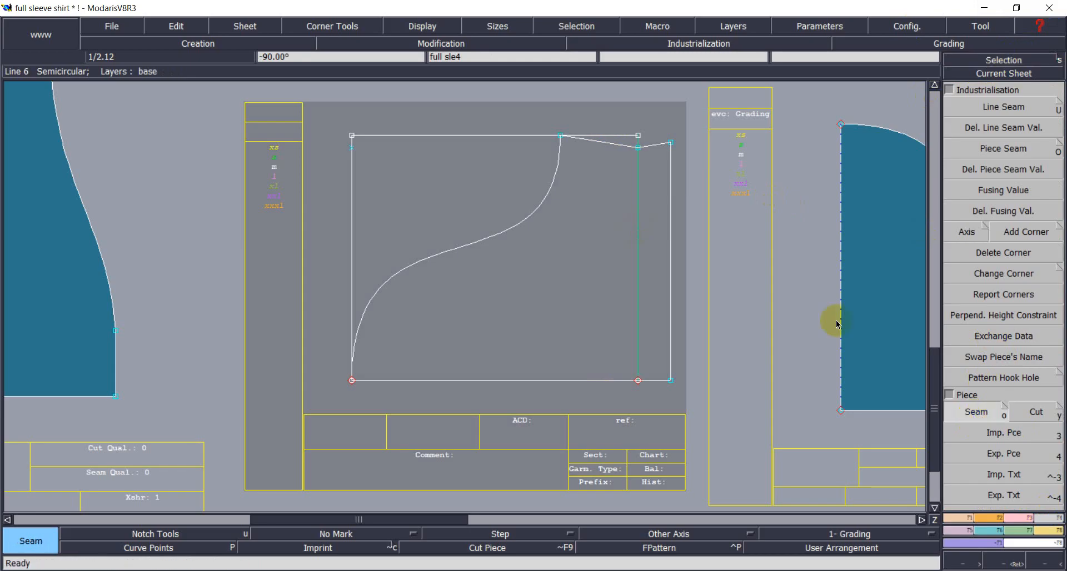
left_click(575, 275)
right_click(575, 275)
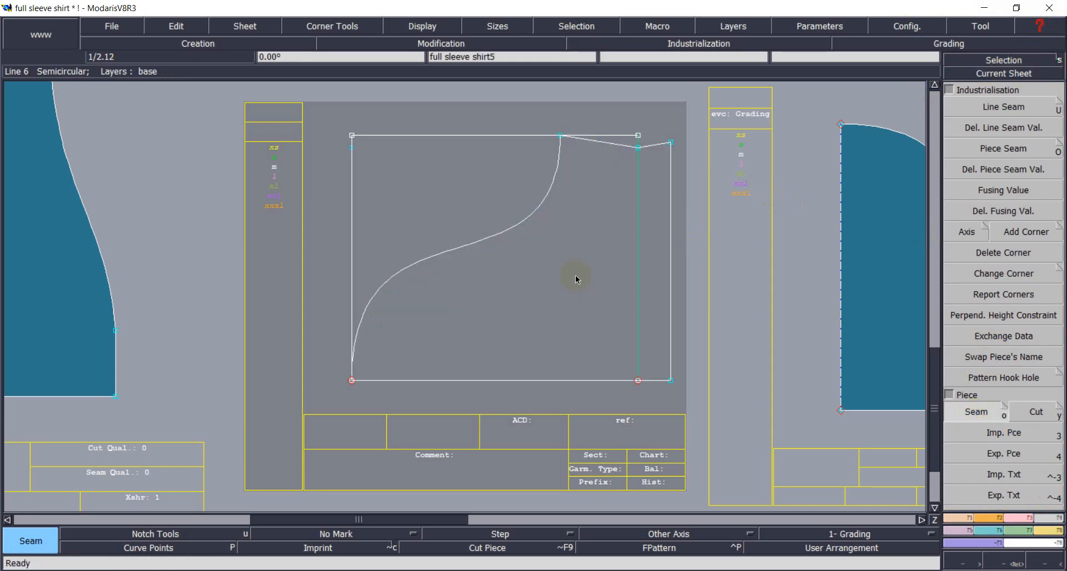
Recentre on the new cuffed sleeve piece and rotate it -90° so it stands upright.
key("j")
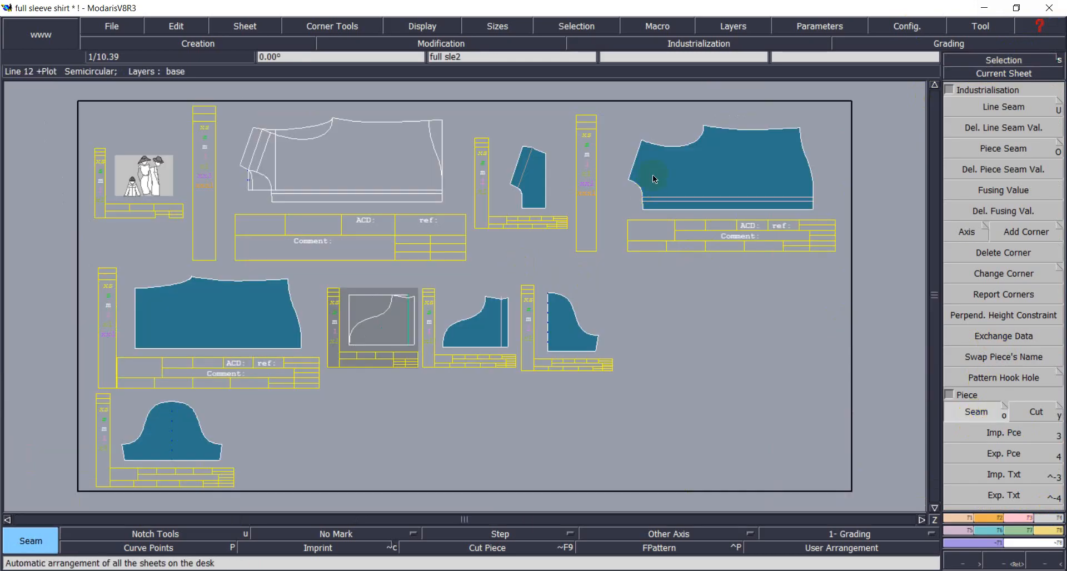
left_click(996, 75)
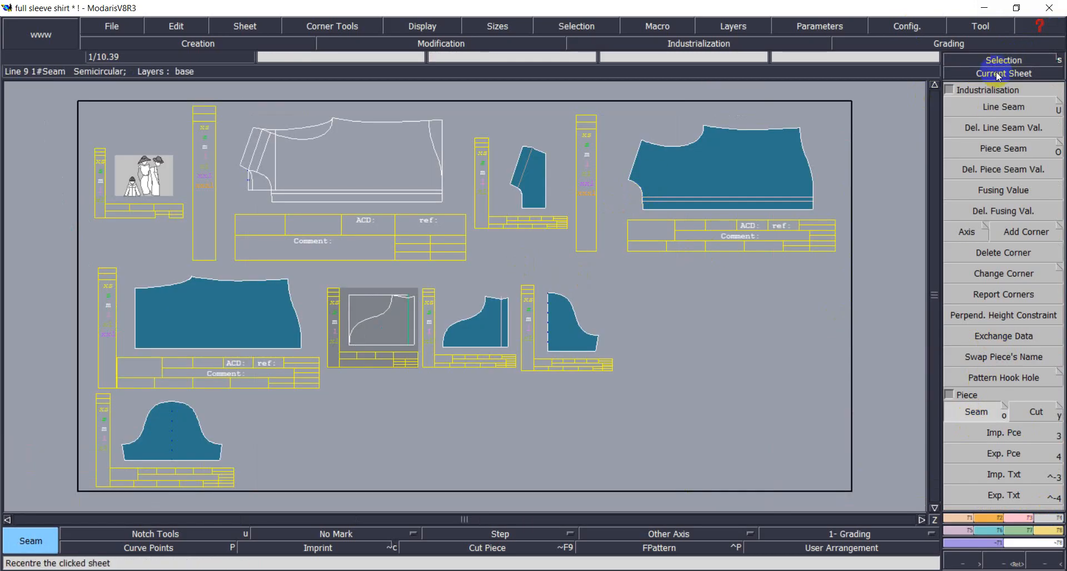
left_click(488, 334)
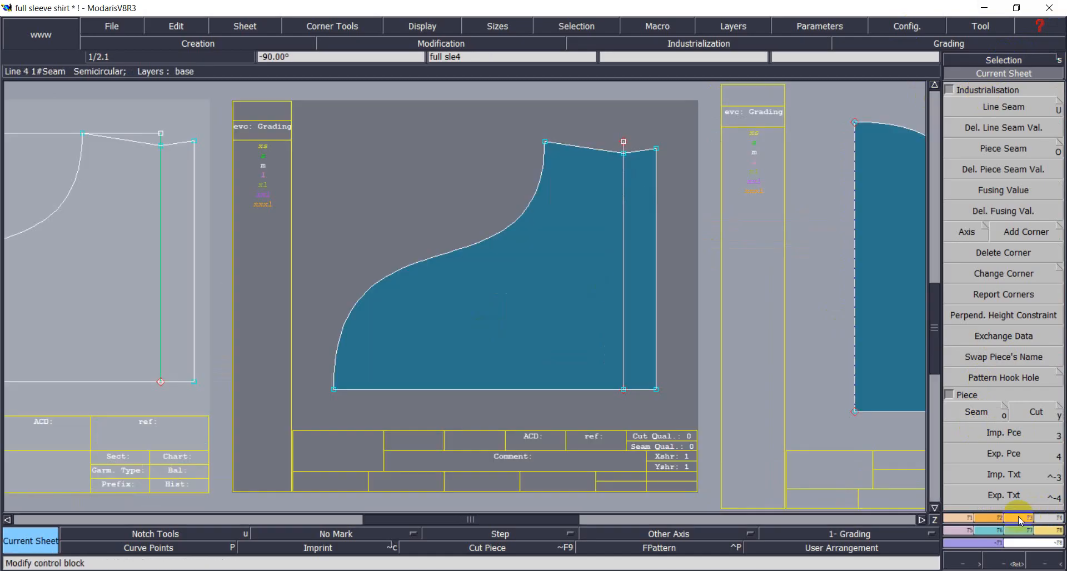
left_click(985, 517)
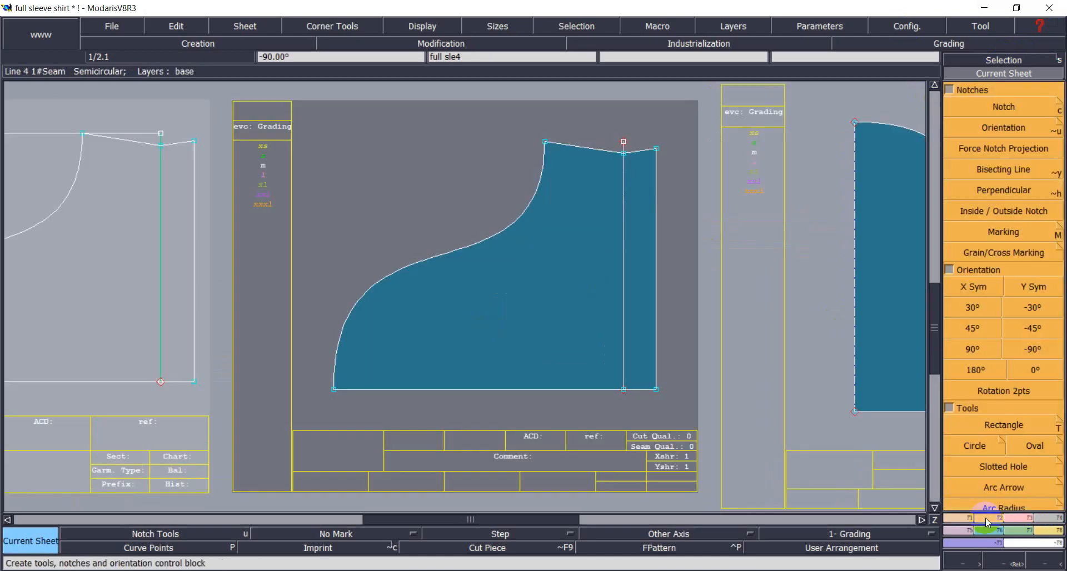
left_click(1022, 353)
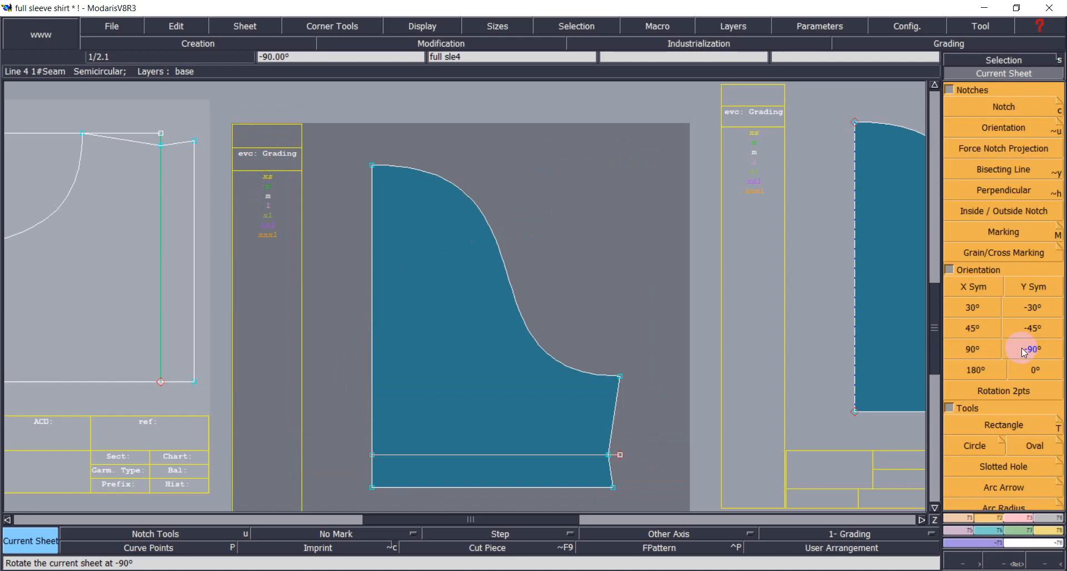
Zoom out over the whole desk and bring the shirt measurement chart to the front.
key("F3")
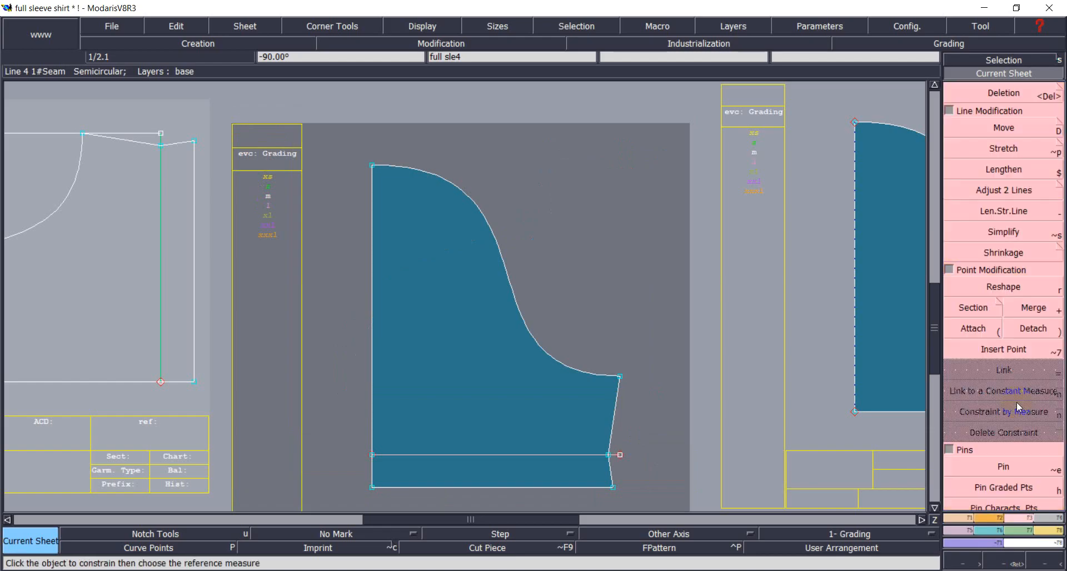
left_click(997, 189)
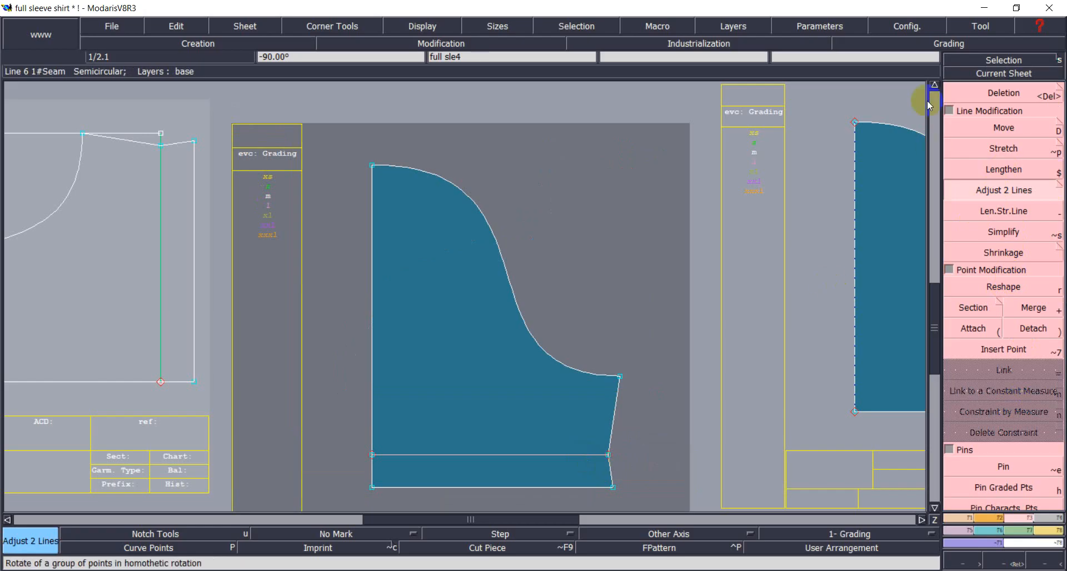
left_click(972, 74)
scroll(564, 313, "down", 1)
scroll(566, 315, "down", 1)
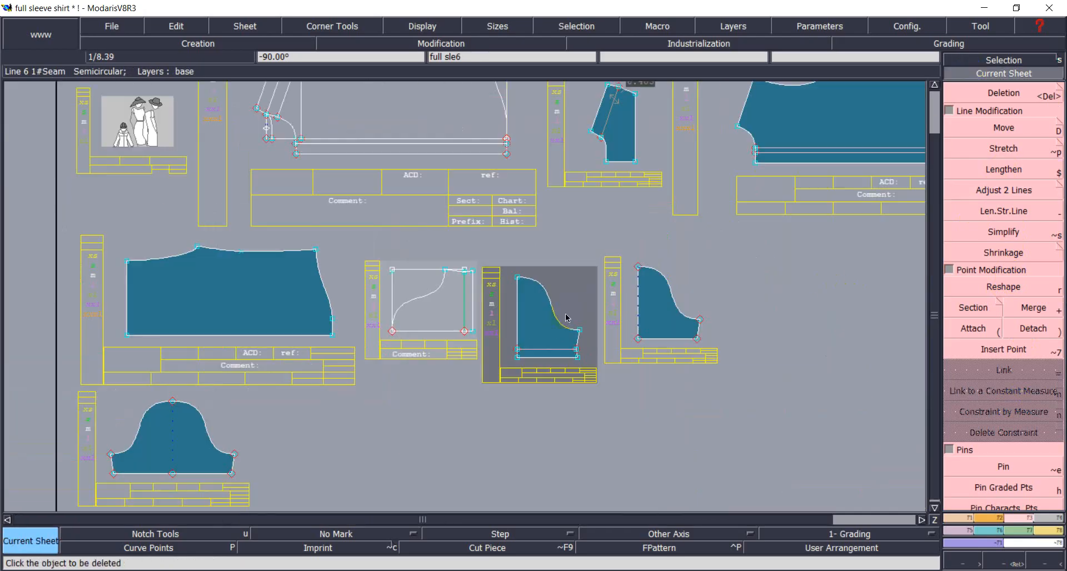
scroll(565, 318, "down", 1)
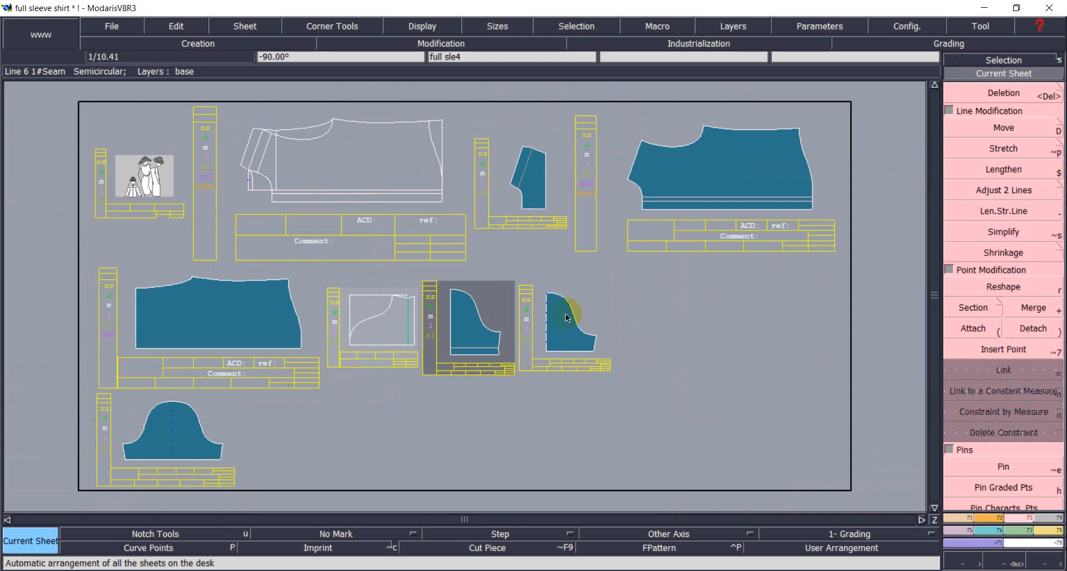
left_click(747, 570)
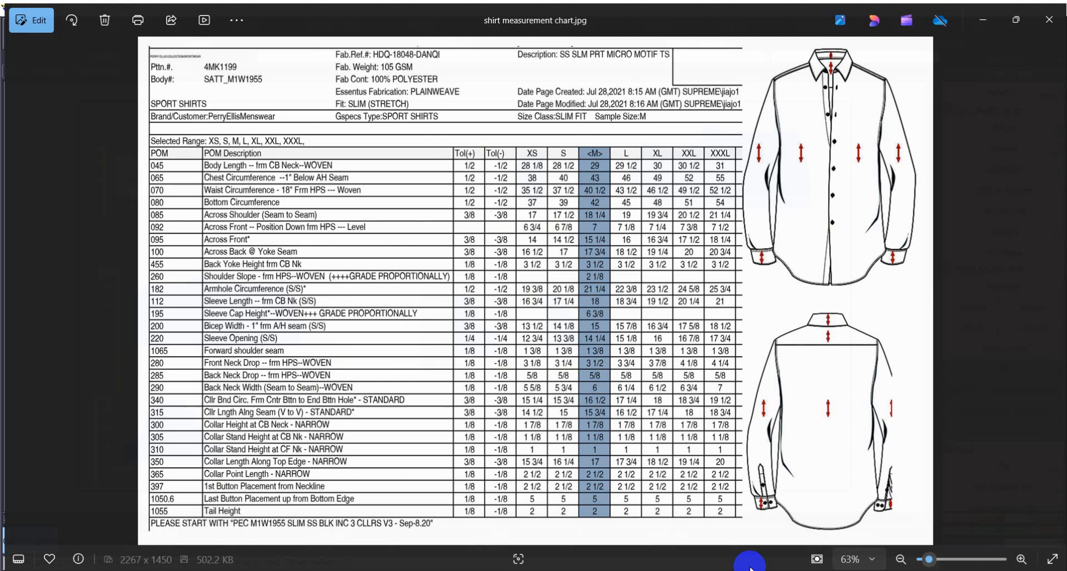
Minimise the measurement chart to return to the Modaris desk and clear the piece highlight.
left_click(978, 18)
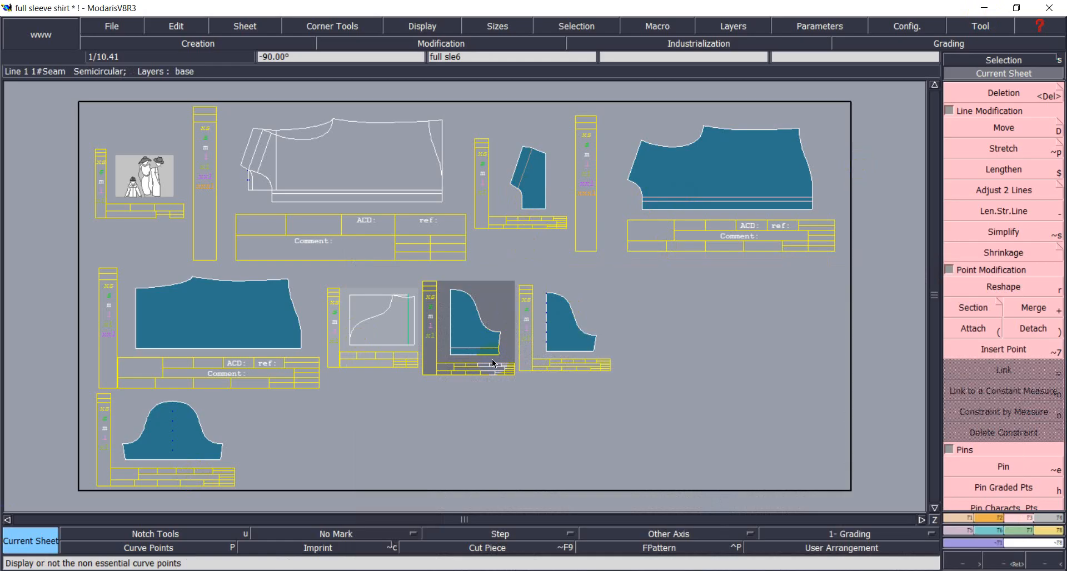
left_click(635, 427)
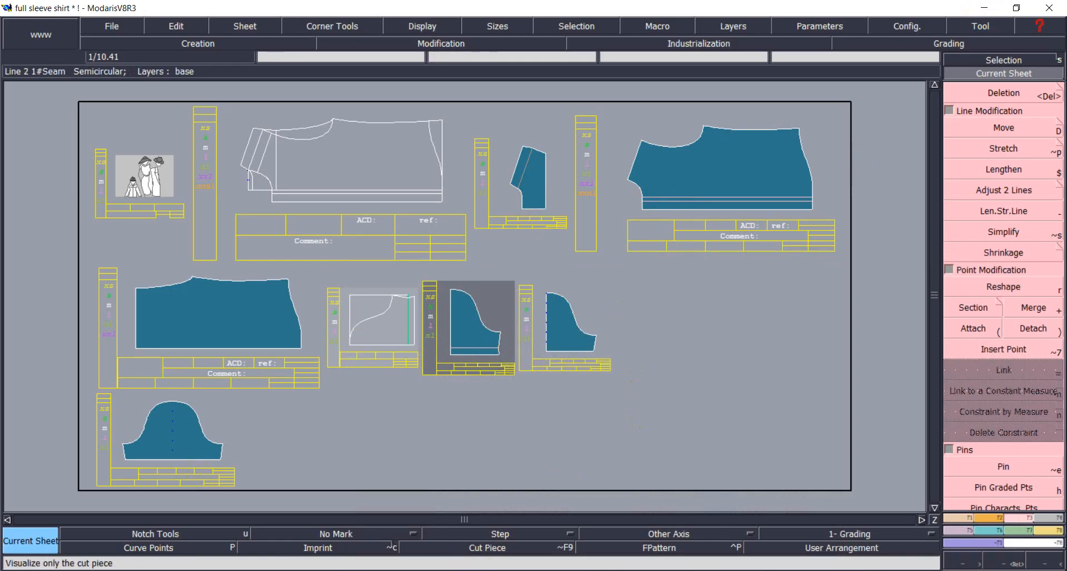